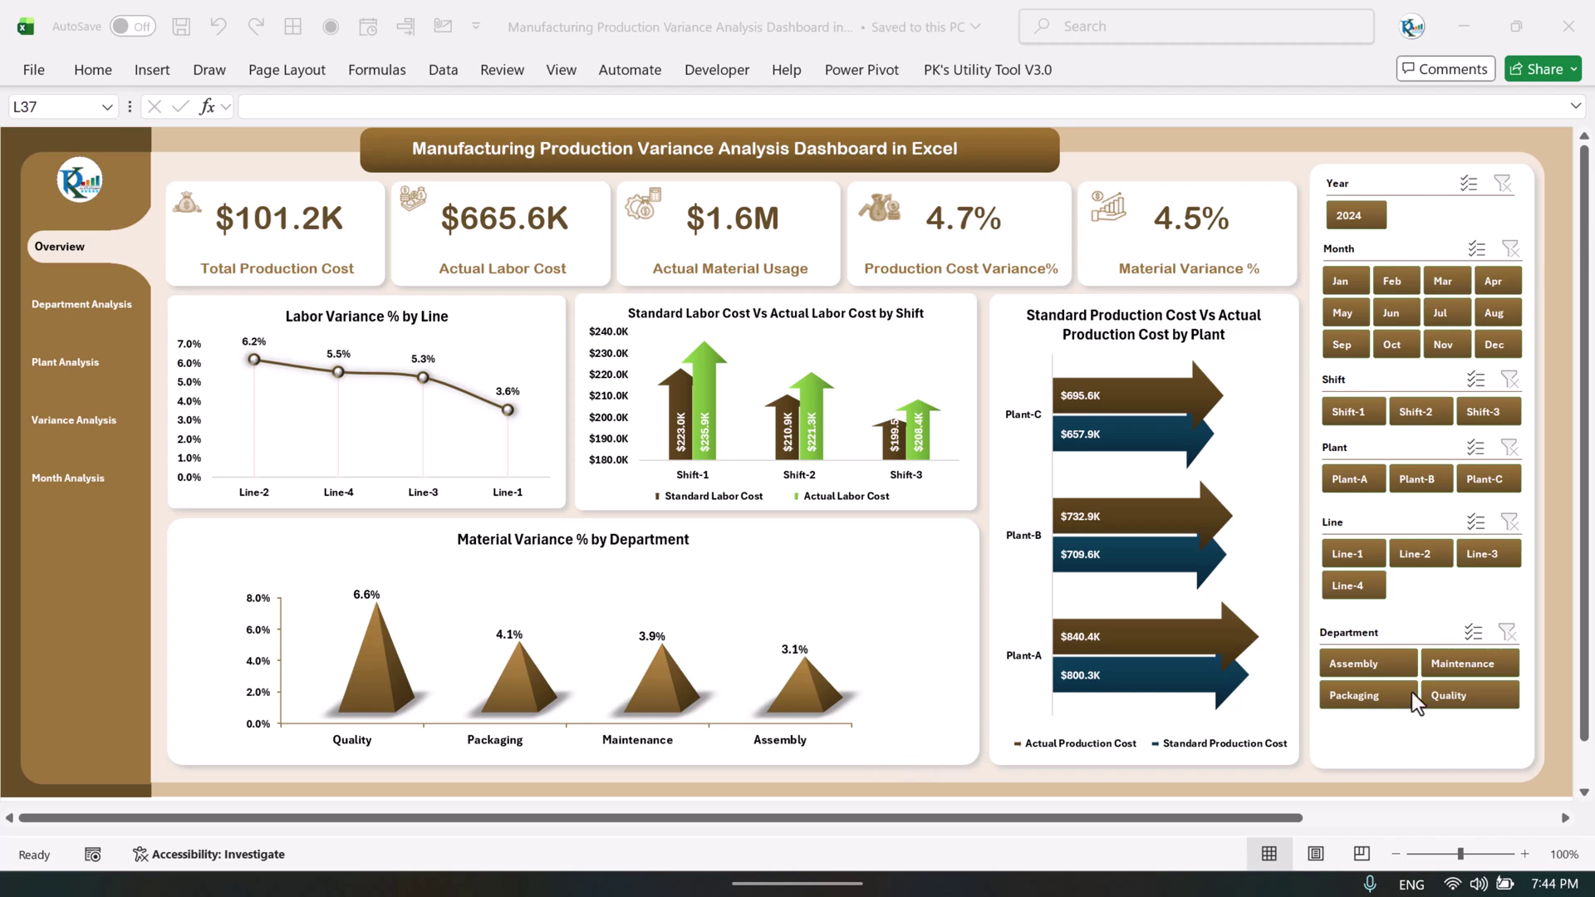
- Filter the overview dashboard by the Assembly, Maintenance and Packaging departments in turn, and clear the department filter
click(1372, 665)
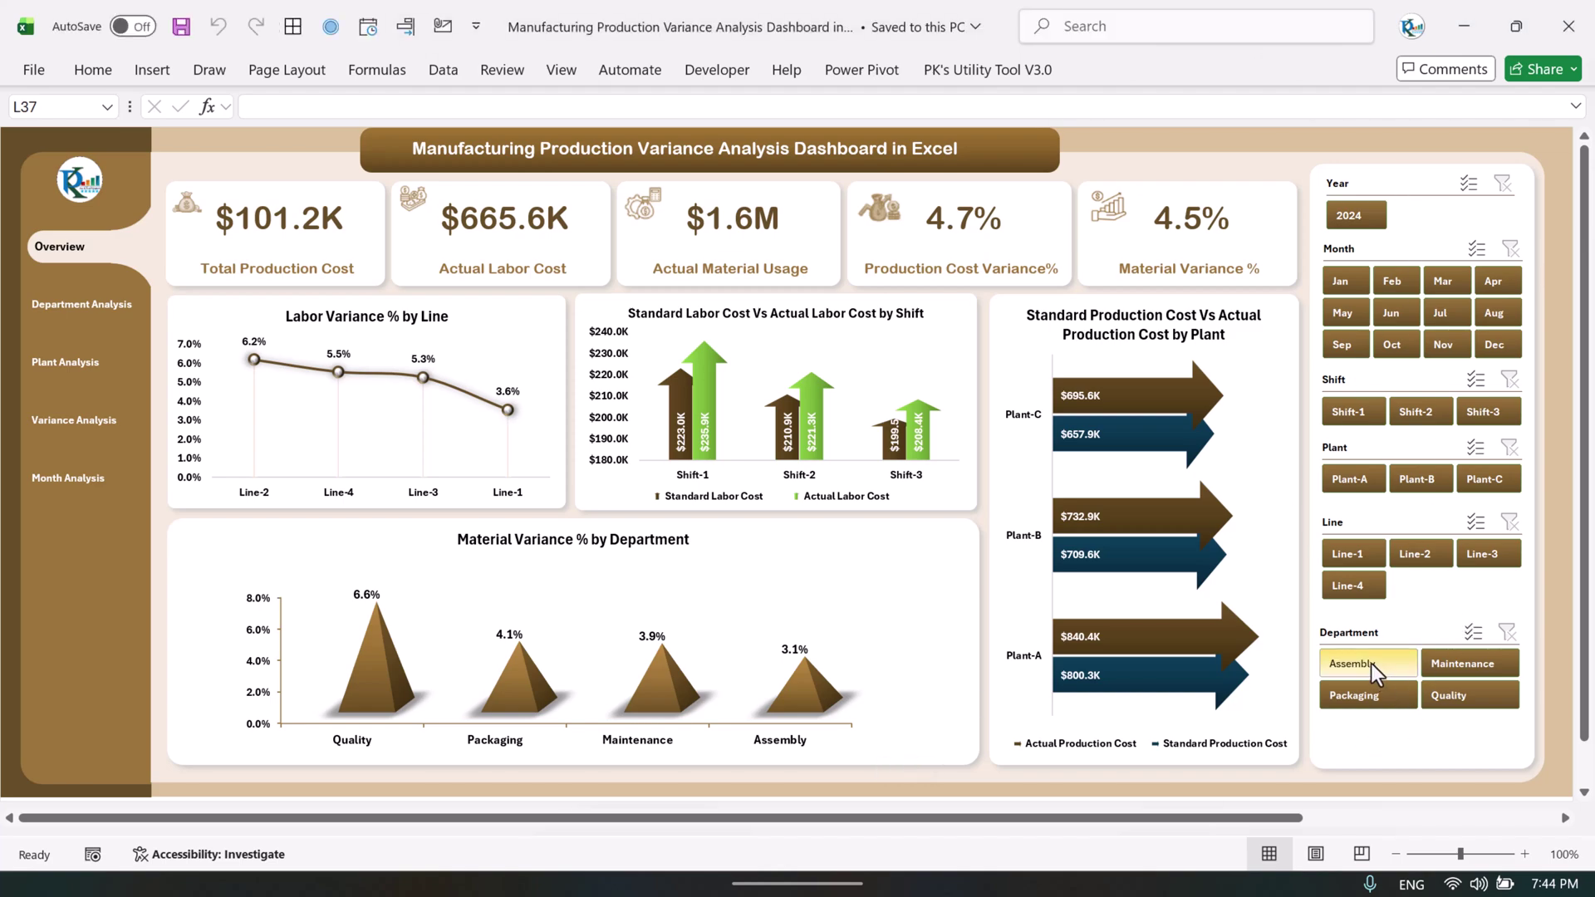
click(1373, 664)
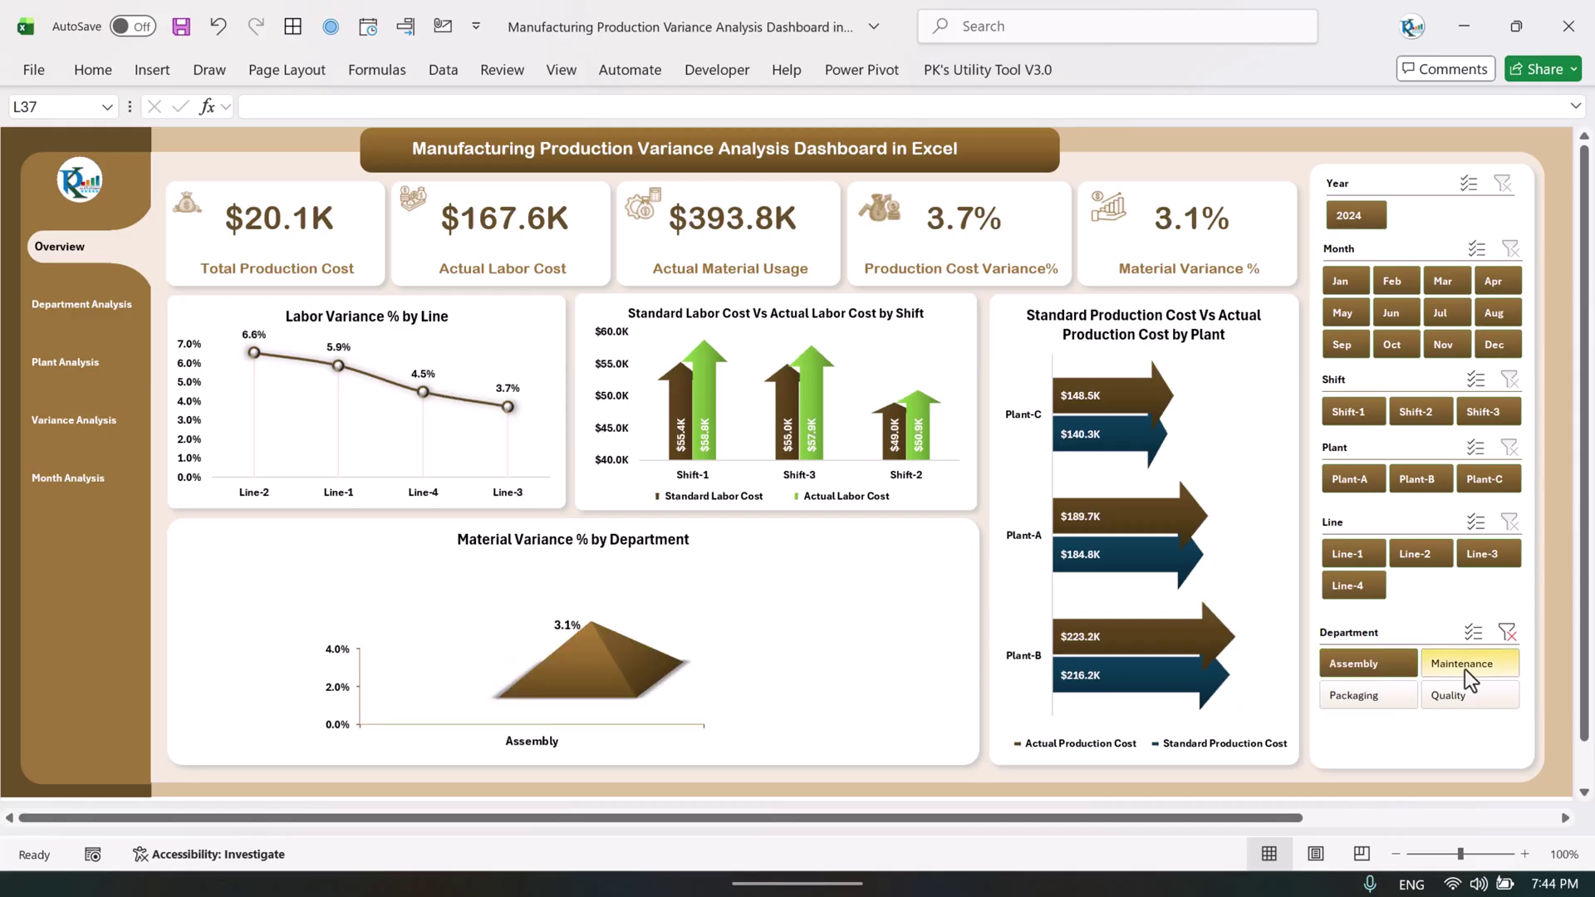
click(1467, 665)
click(1363, 694)
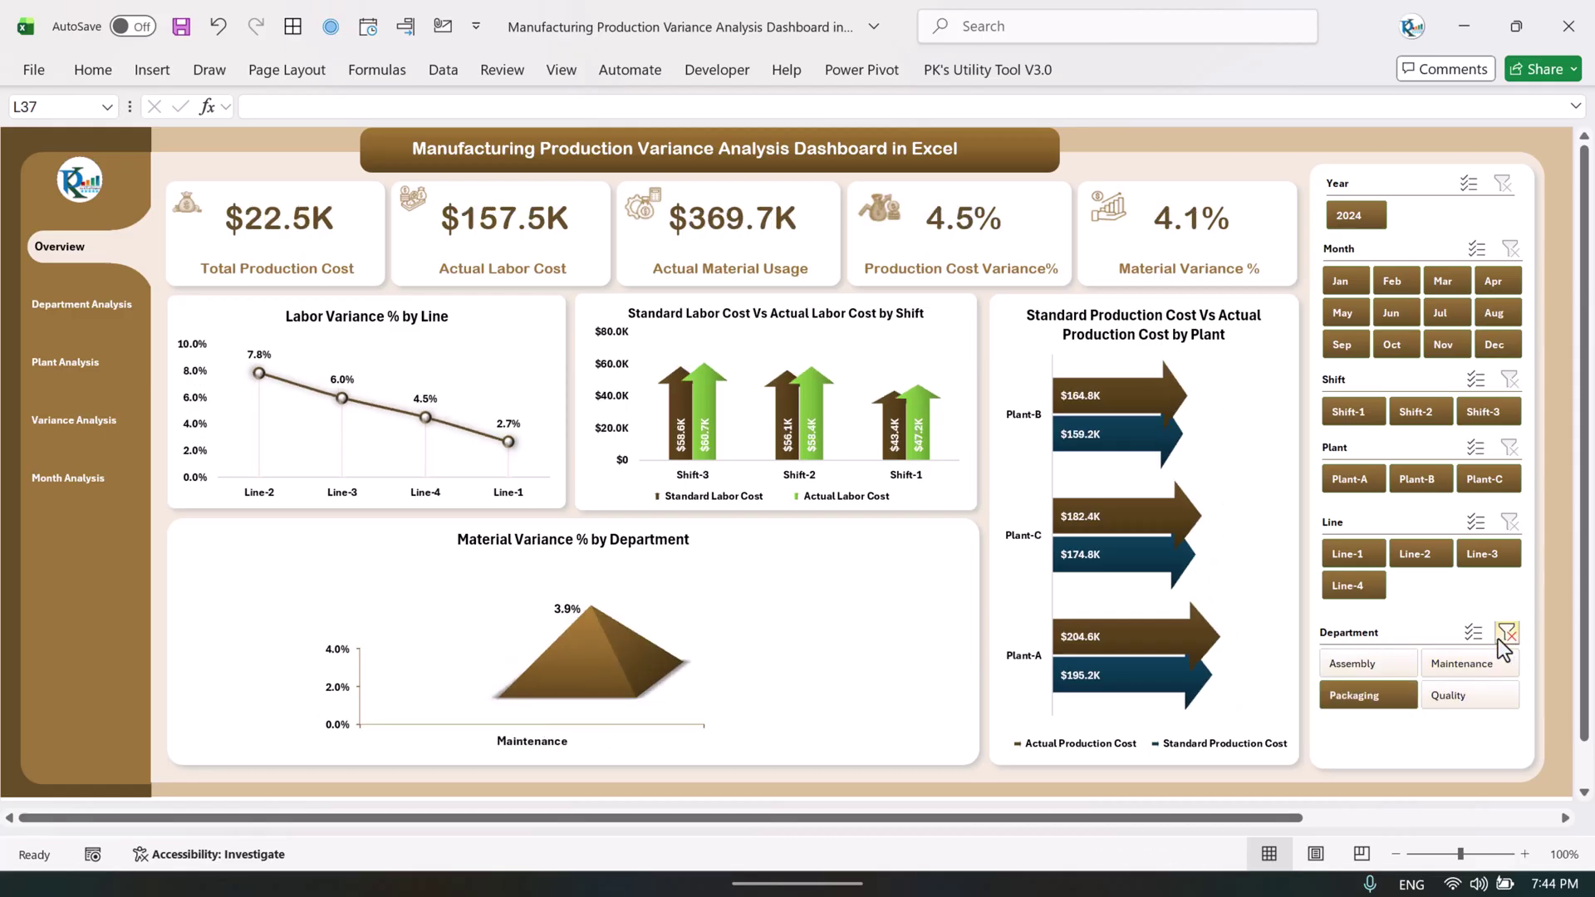
click(1505, 629)
- Filter the overview dashboard by Plant-A, Plant-B and Plant-C in turn, leaving Plant-C selected
click(1371, 477)
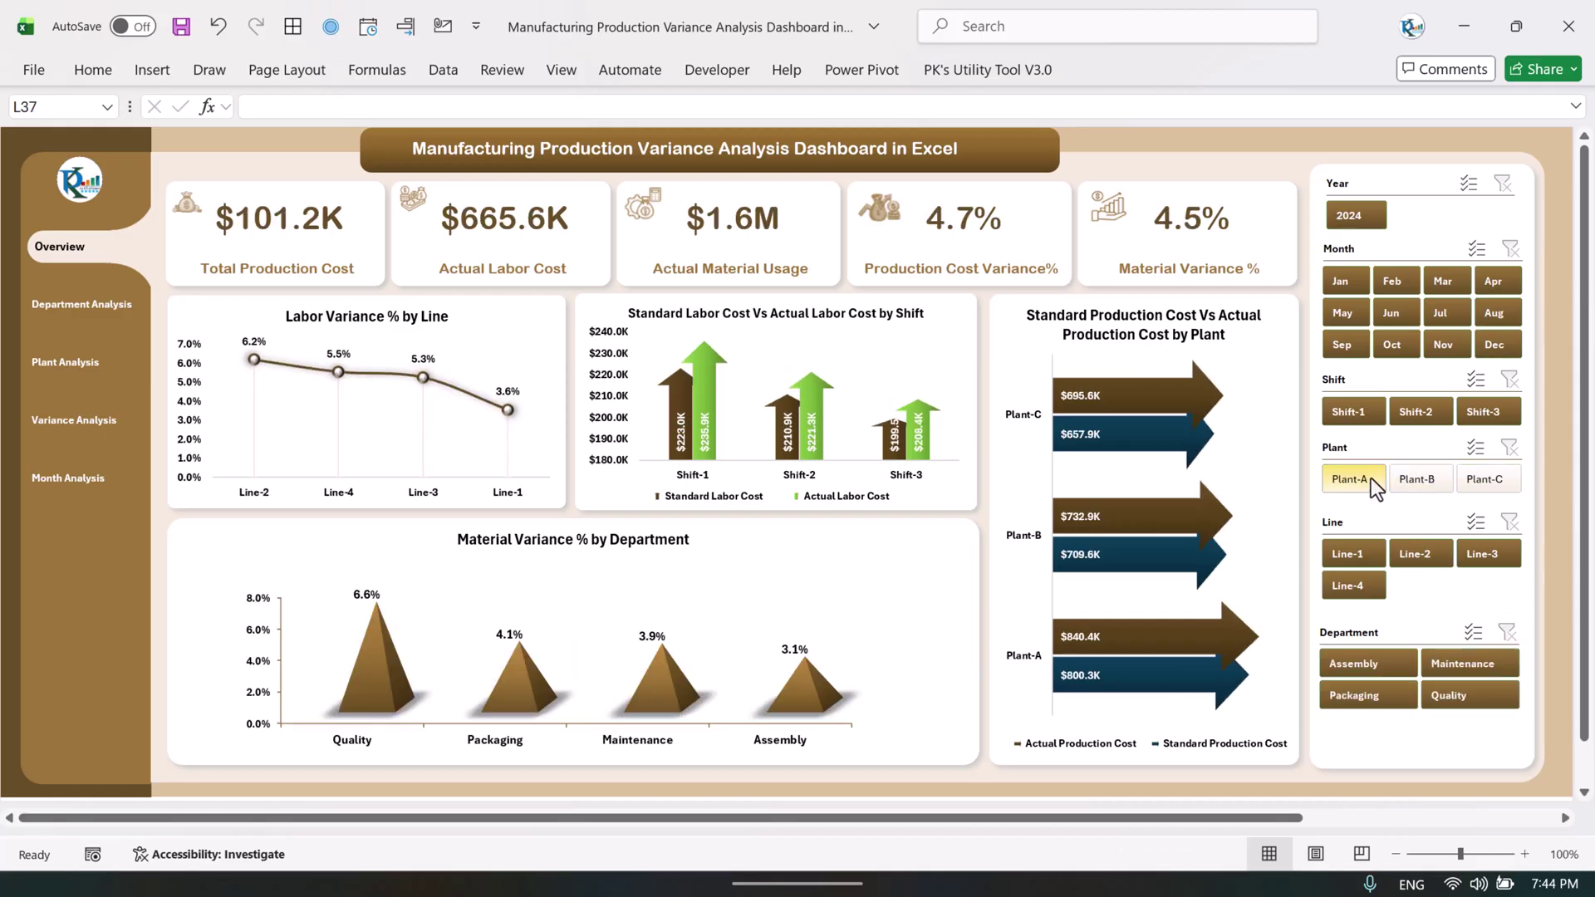
click(1419, 482)
click(1496, 479)
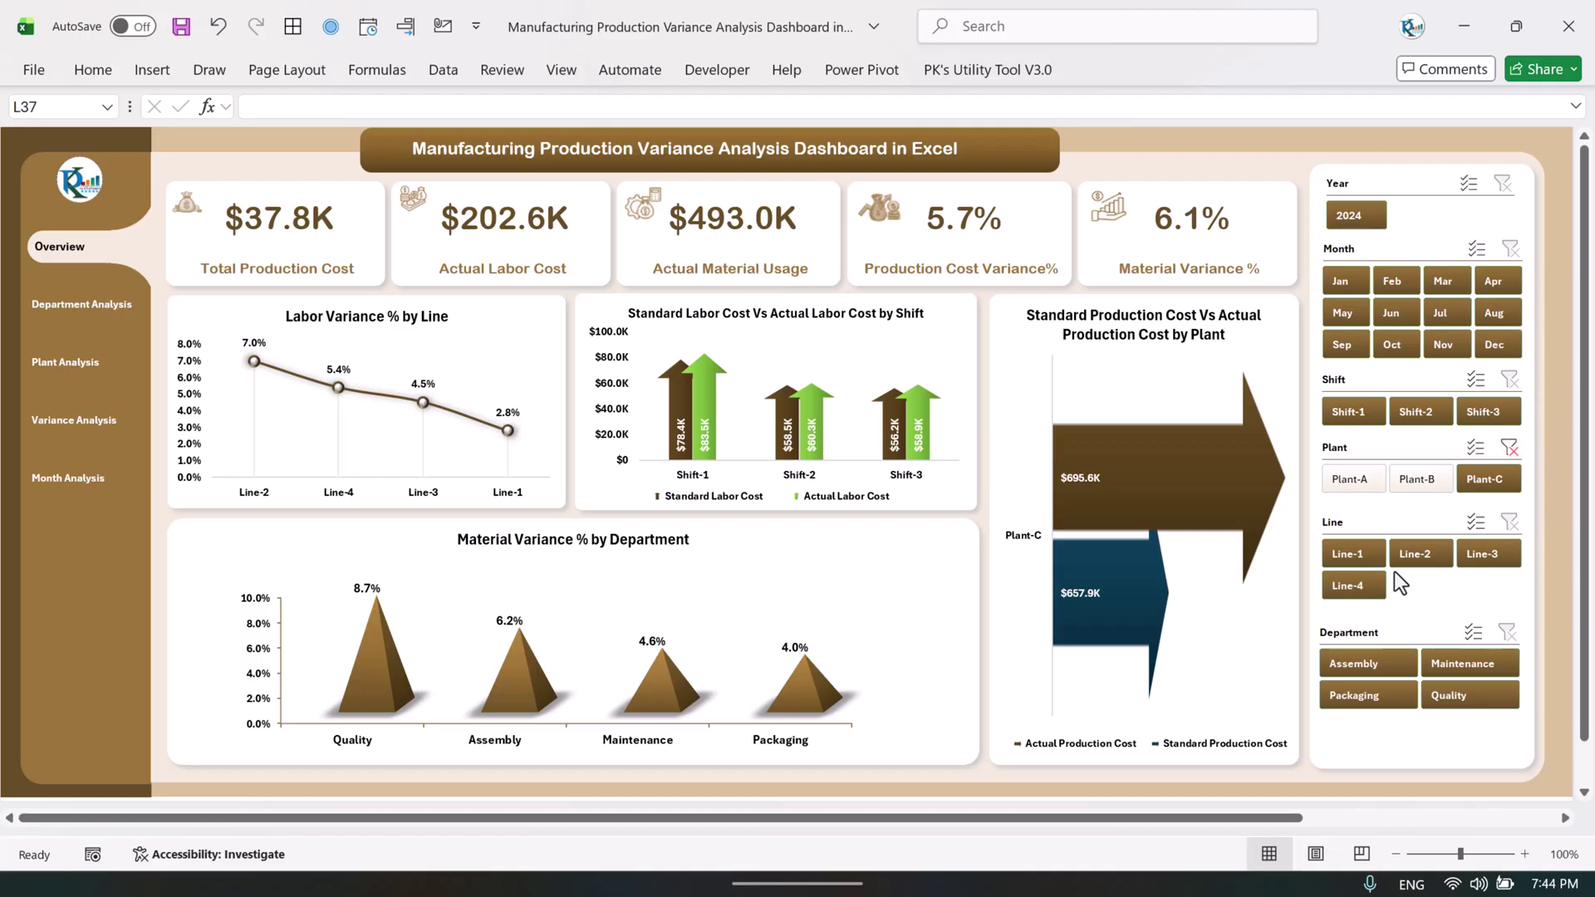
- Narrow the Plant-C overview figures to Line-1, and clear both the line and plant filters
click(1369, 557)
click(1434, 557)
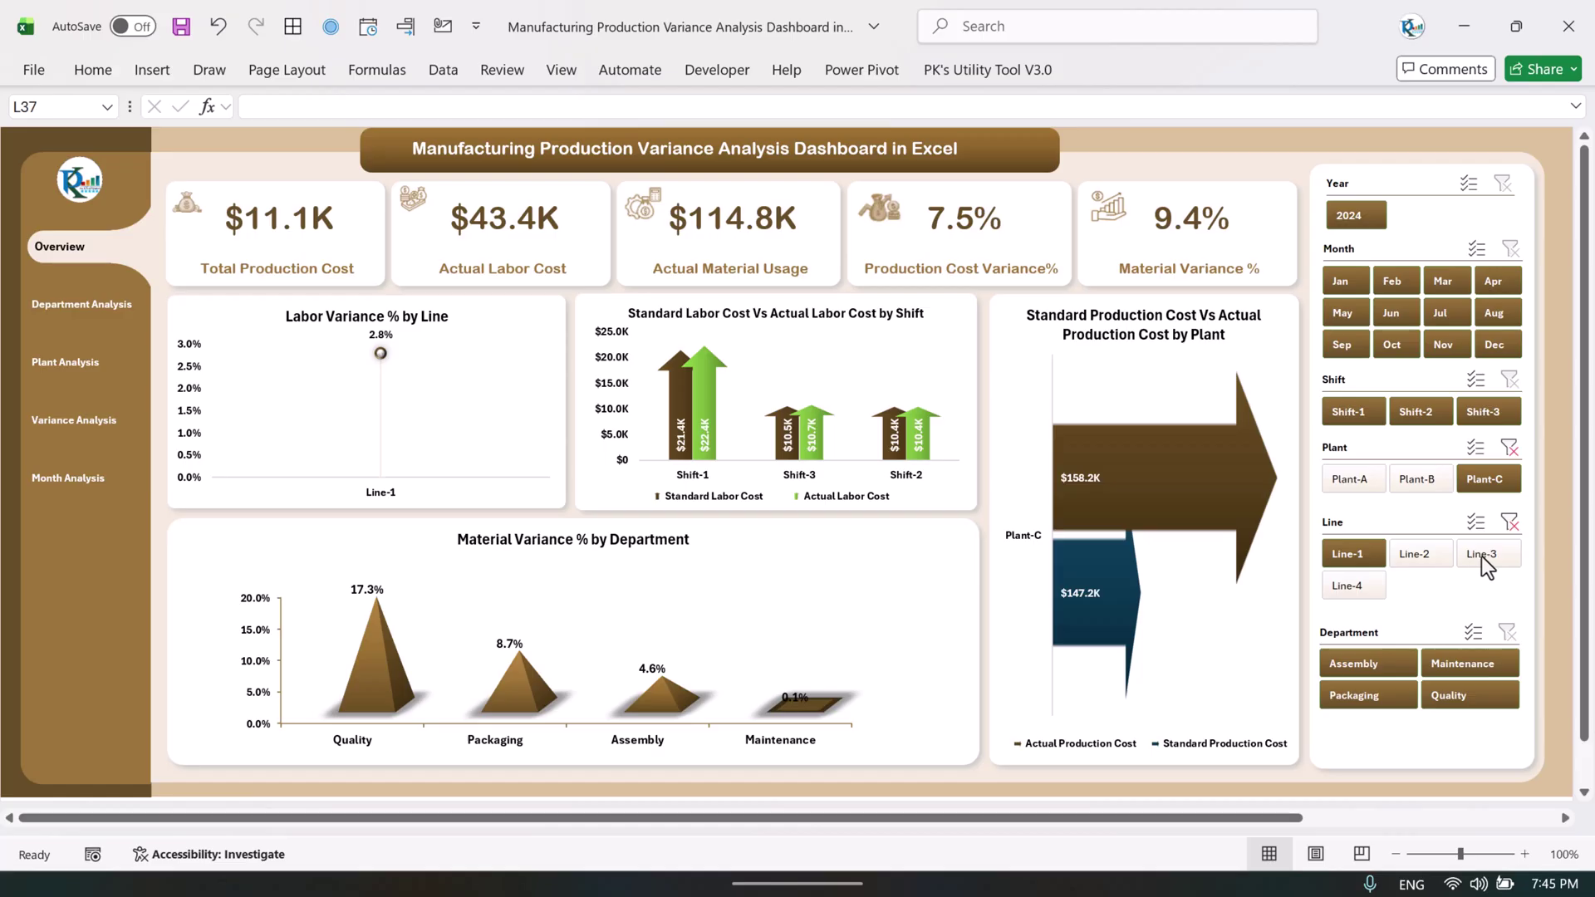
click(1508, 521)
click(1508, 447)
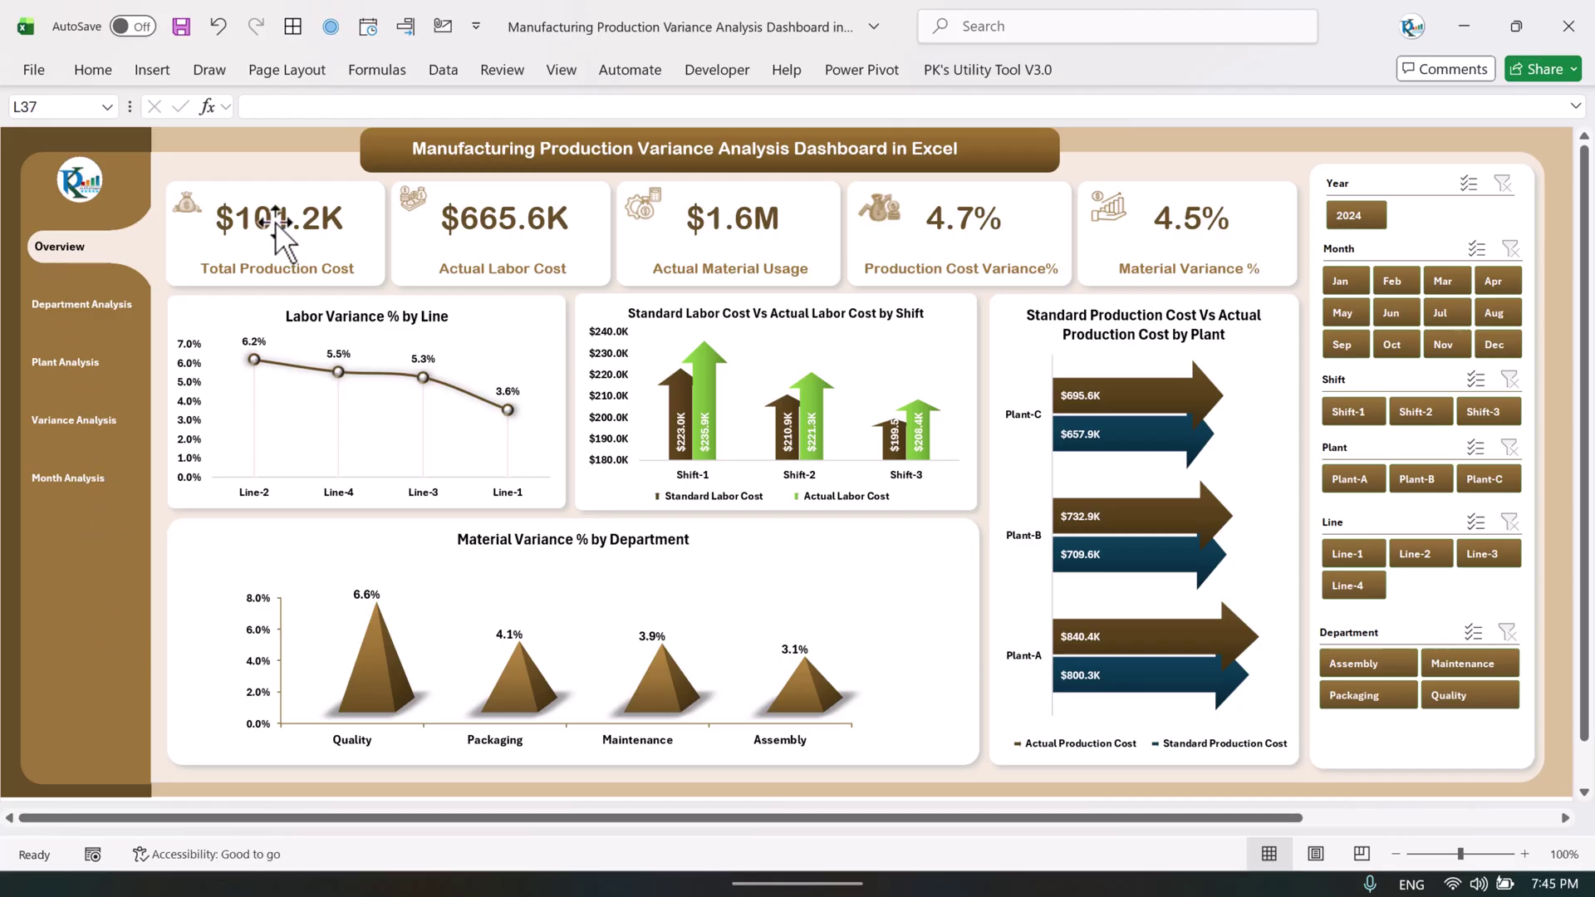
- Open the Department Analysis page, filter it by Jun and May in turn, and clear the month filter
click(90, 306)
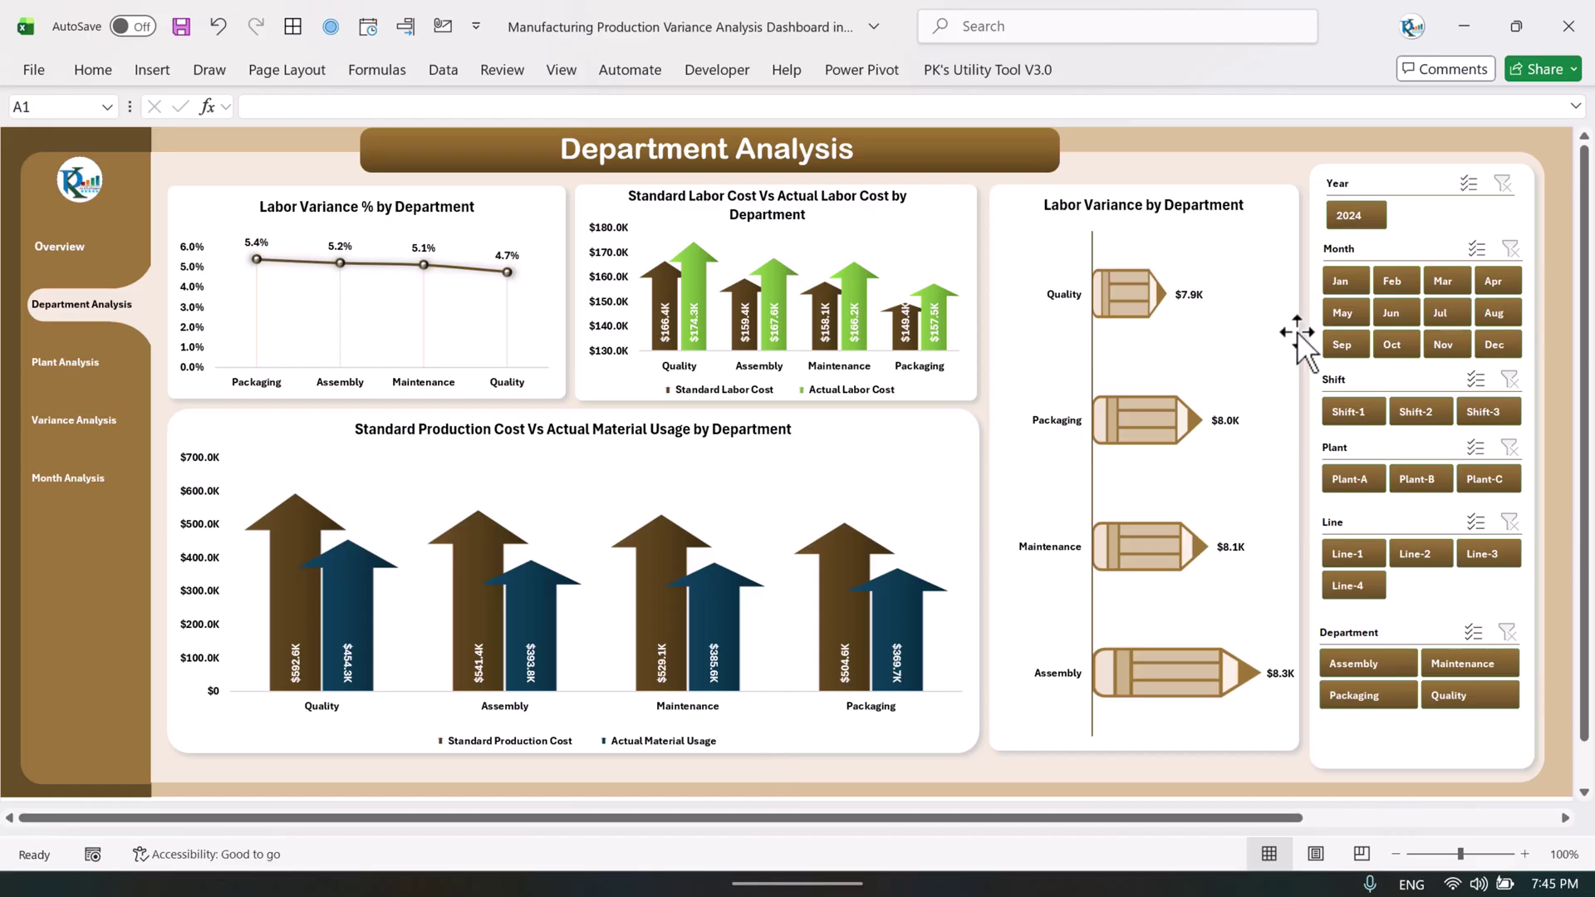
click(1391, 313)
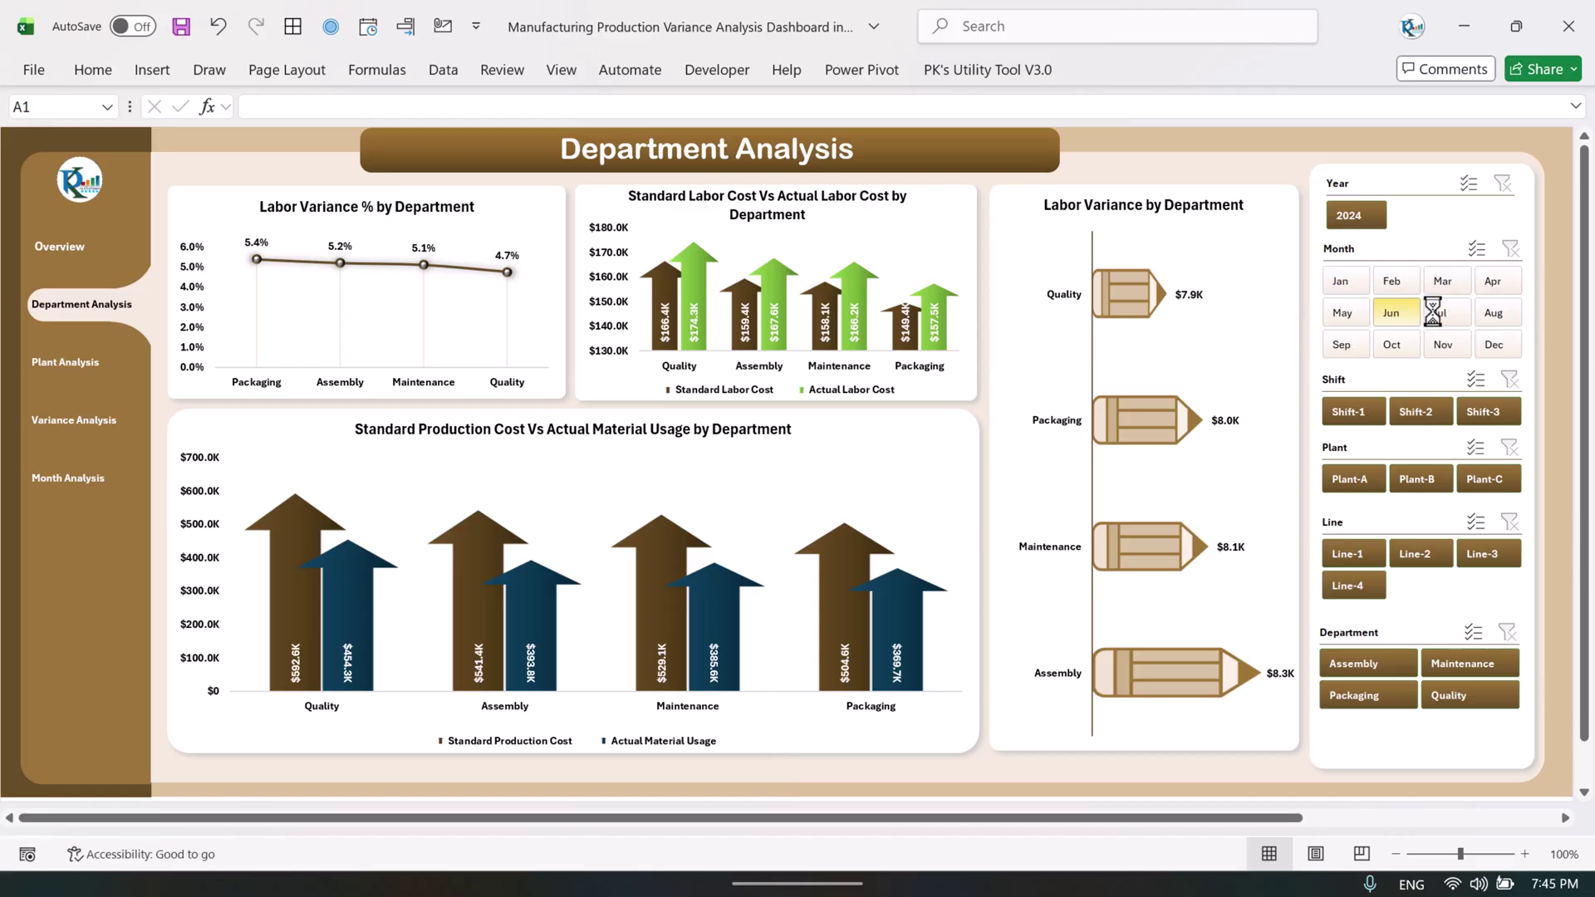
click(1342, 313)
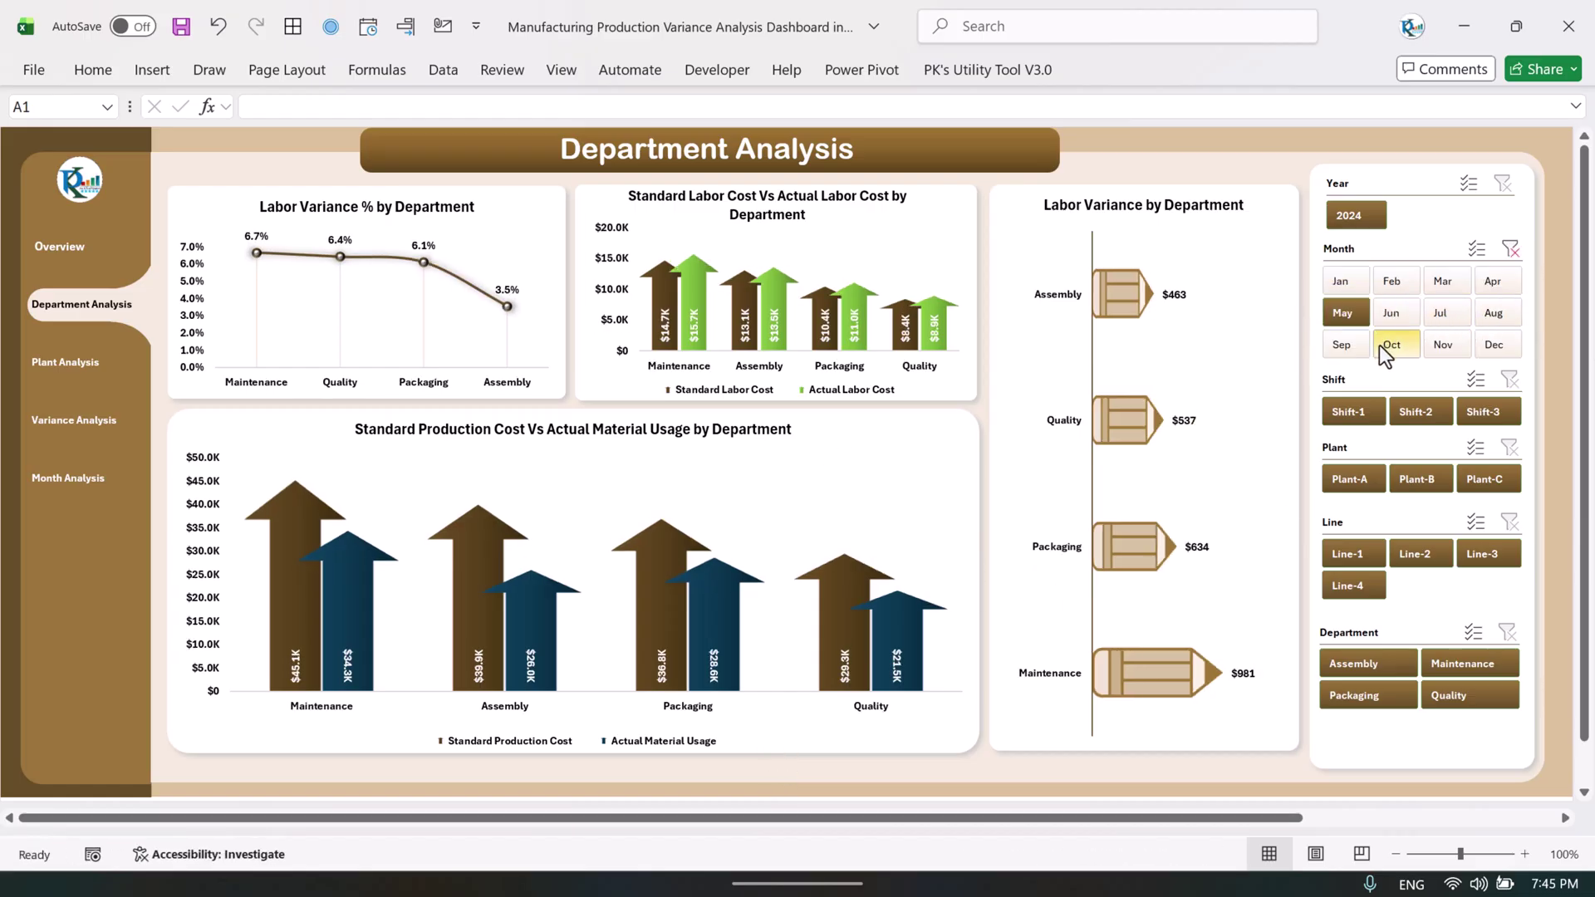
click(1510, 249)
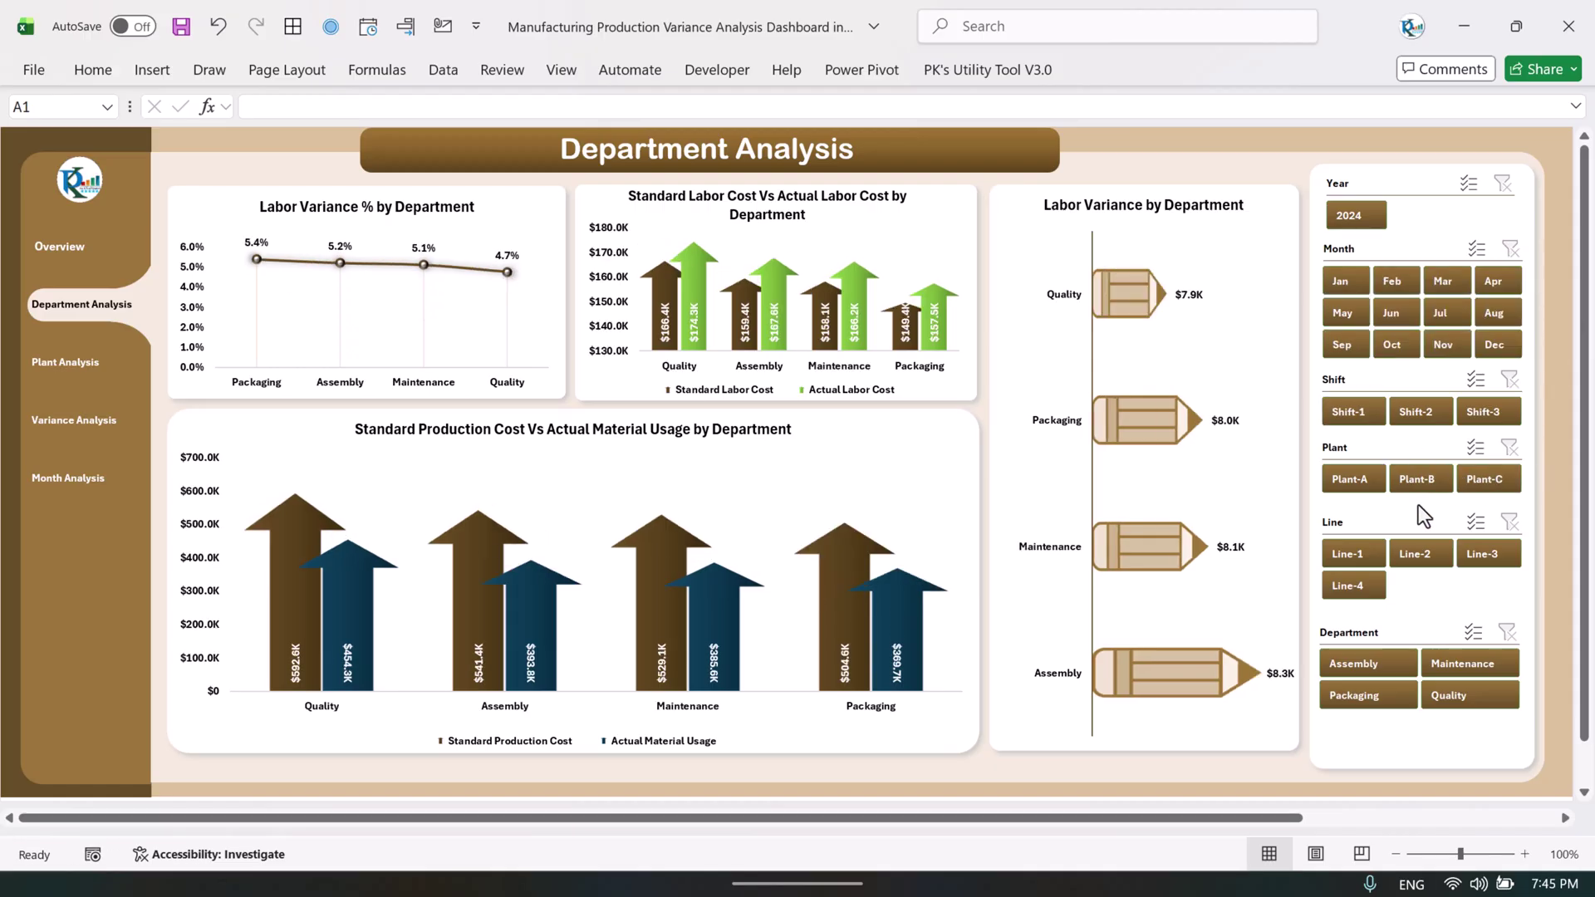
- Filter the department charts by Plant-A, Plant-B and Plant-C in turn, and separately by Shift-1, clearing the plant and shift filters
click(1350, 480)
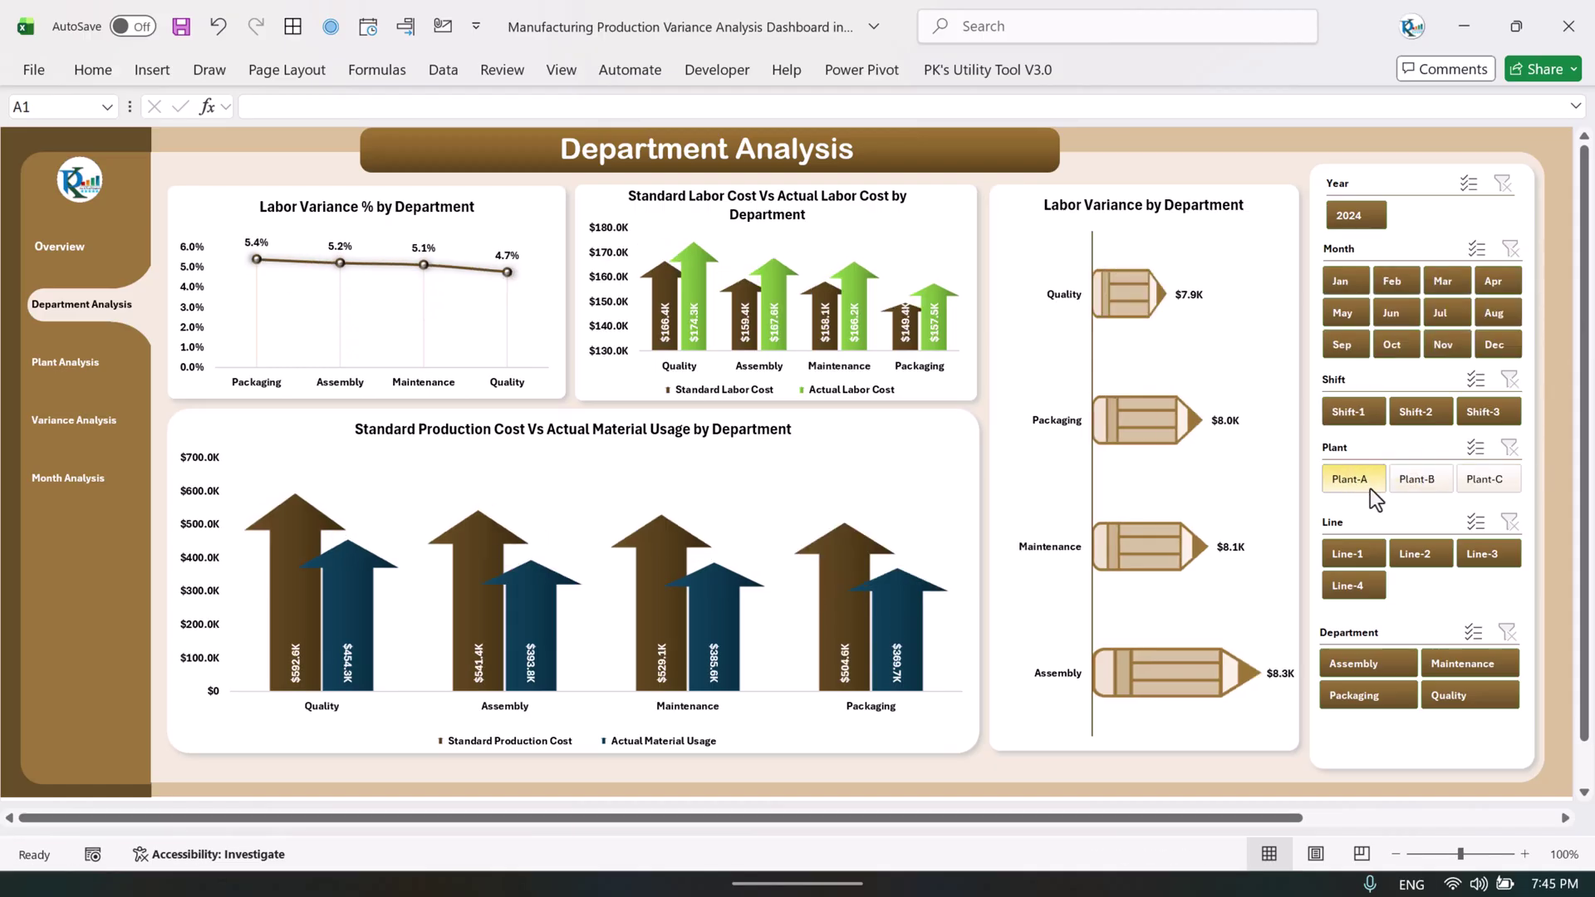
click(1422, 482)
click(1488, 488)
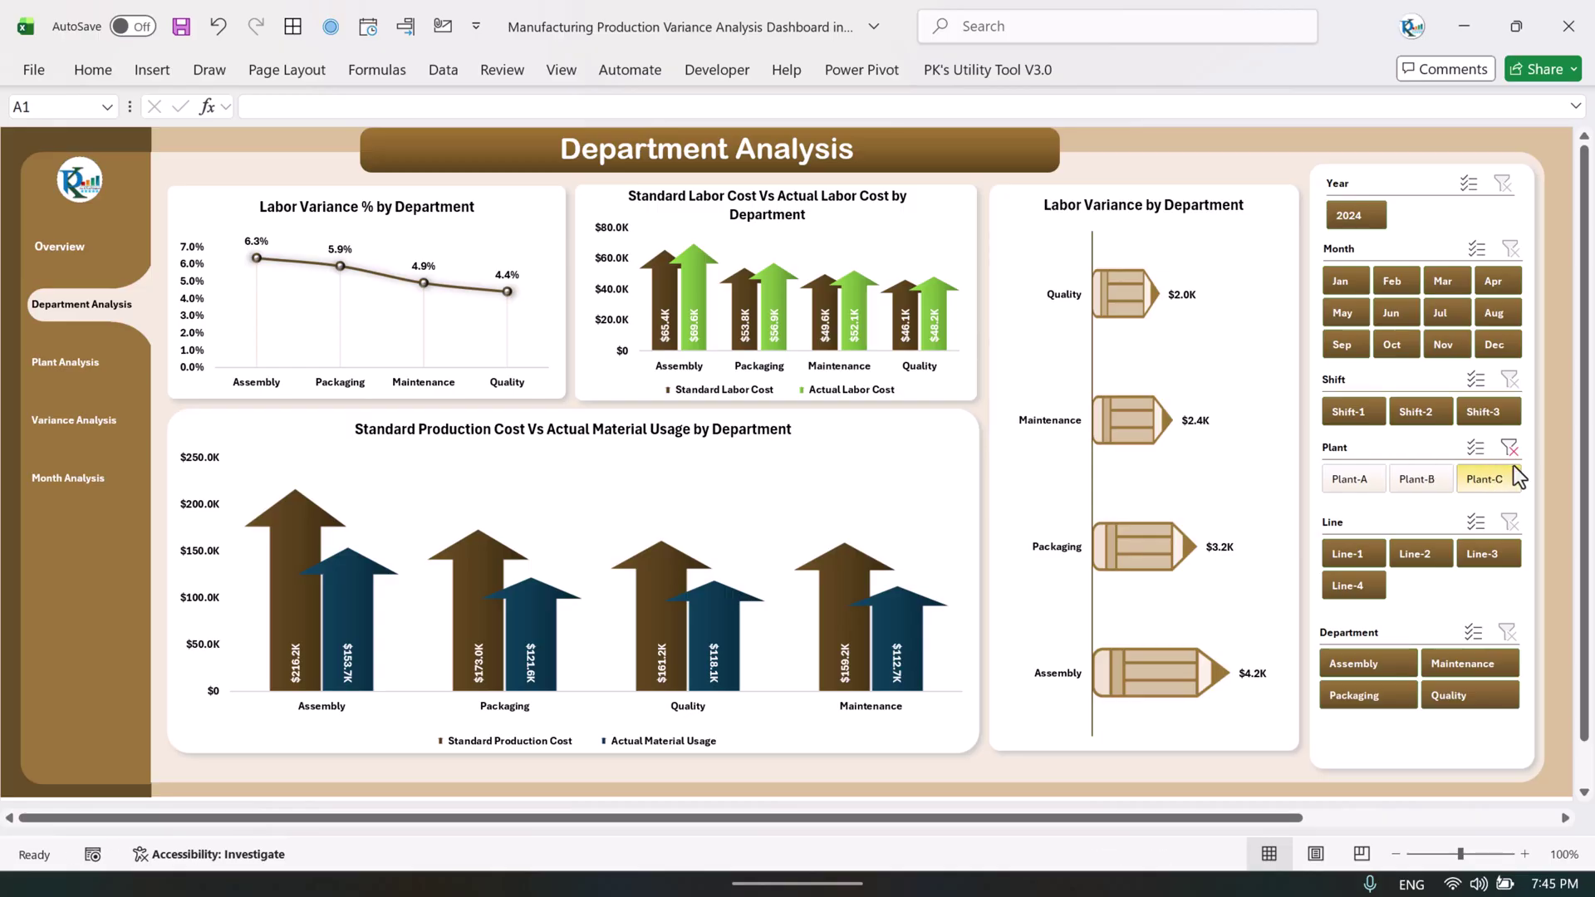
click(1509, 449)
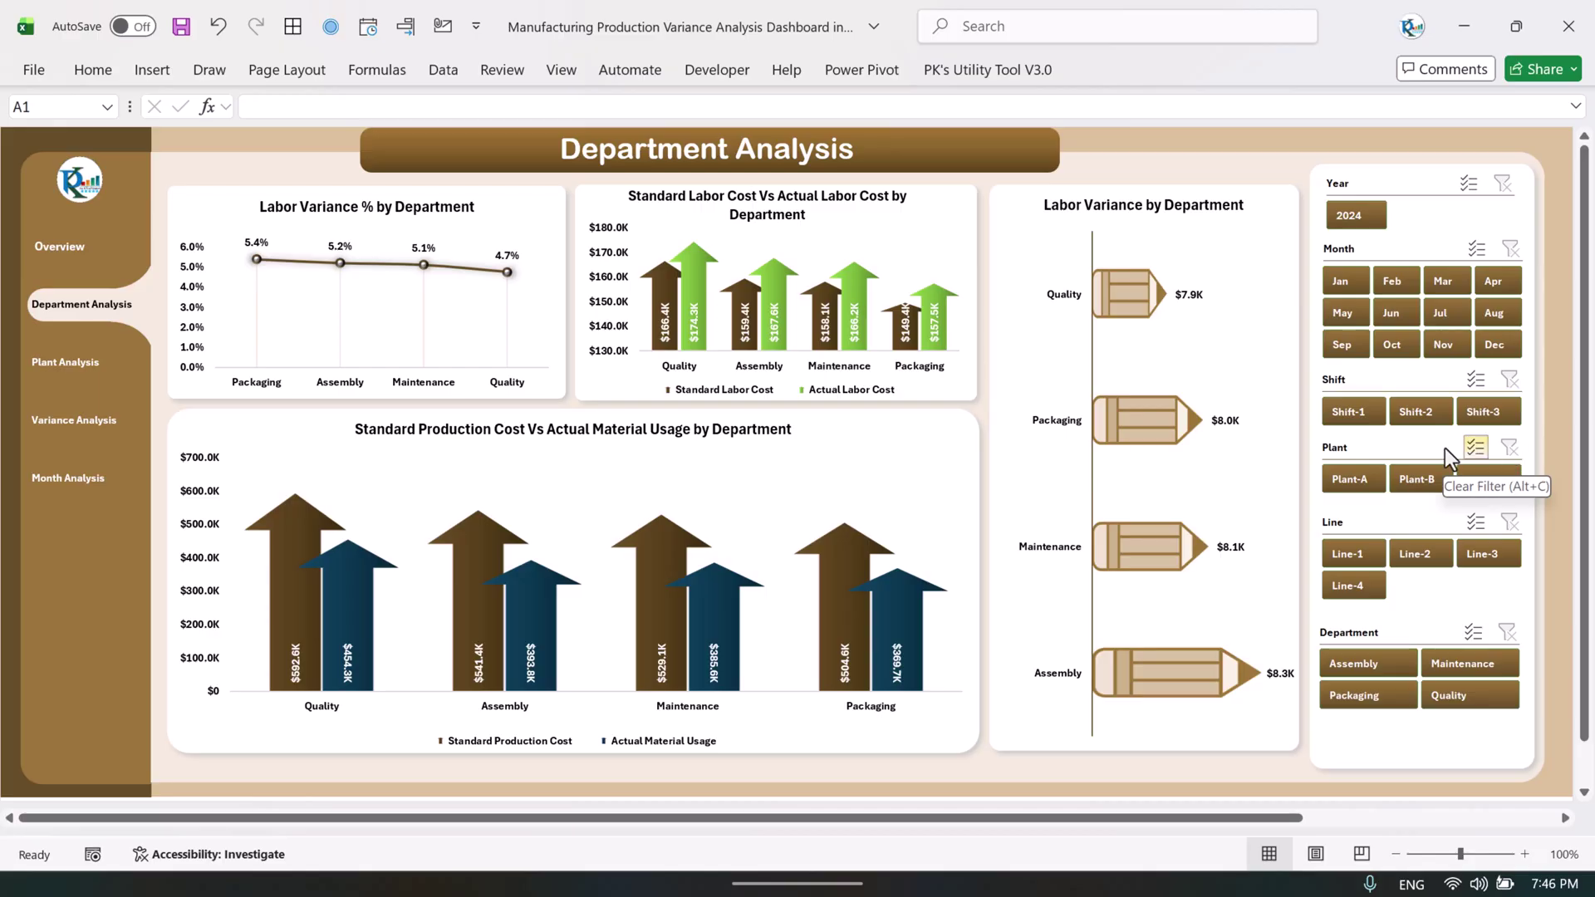
click(1362, 416)
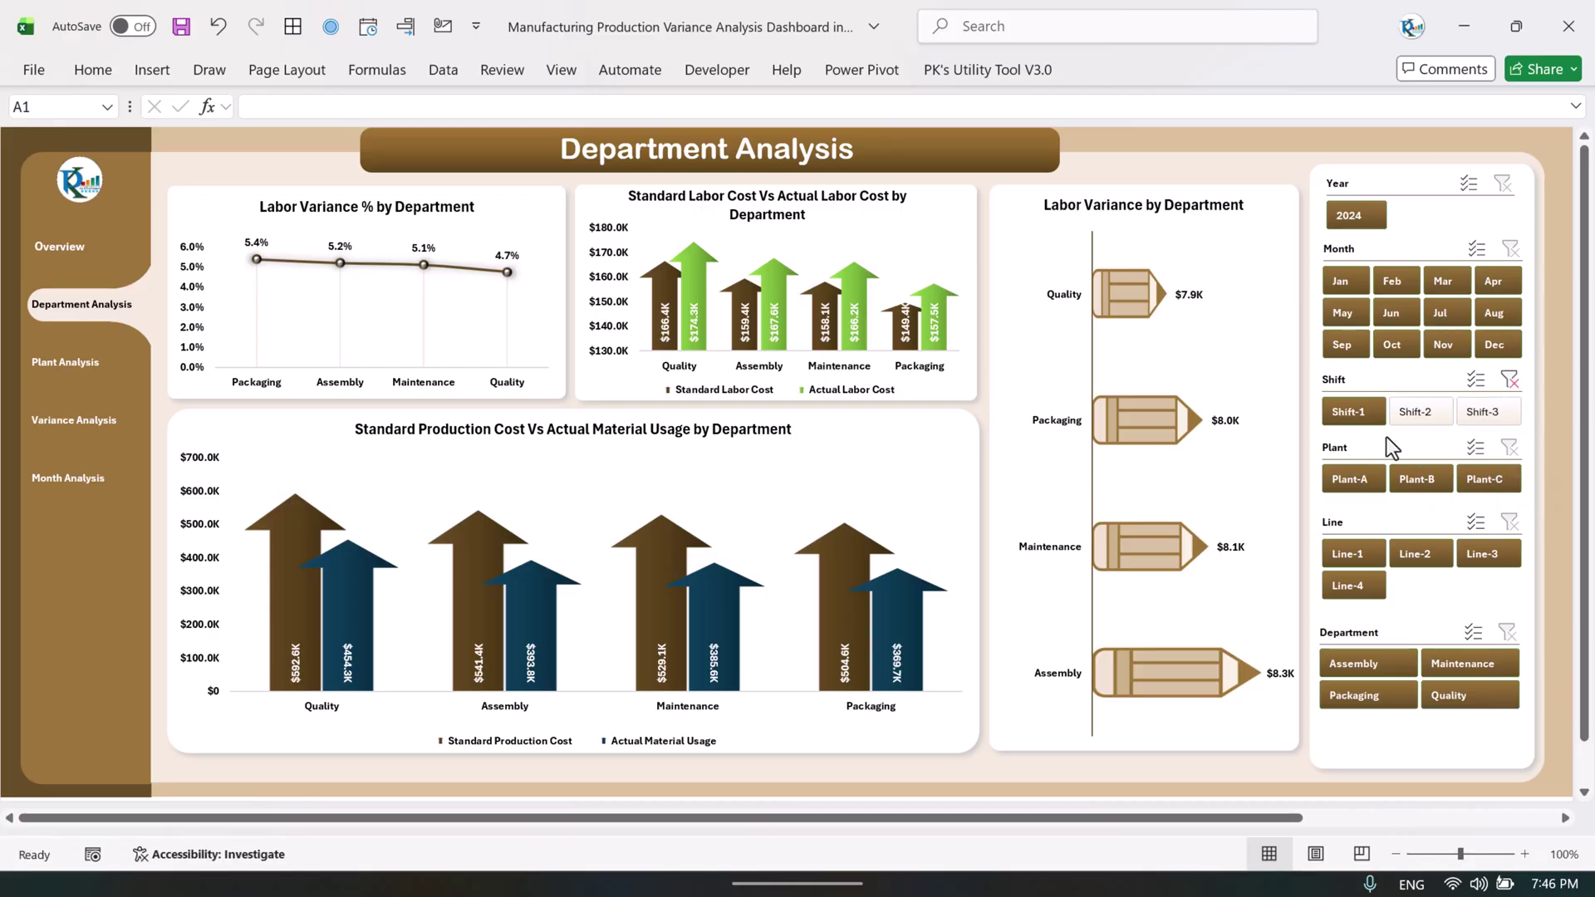
click(1508, 383)
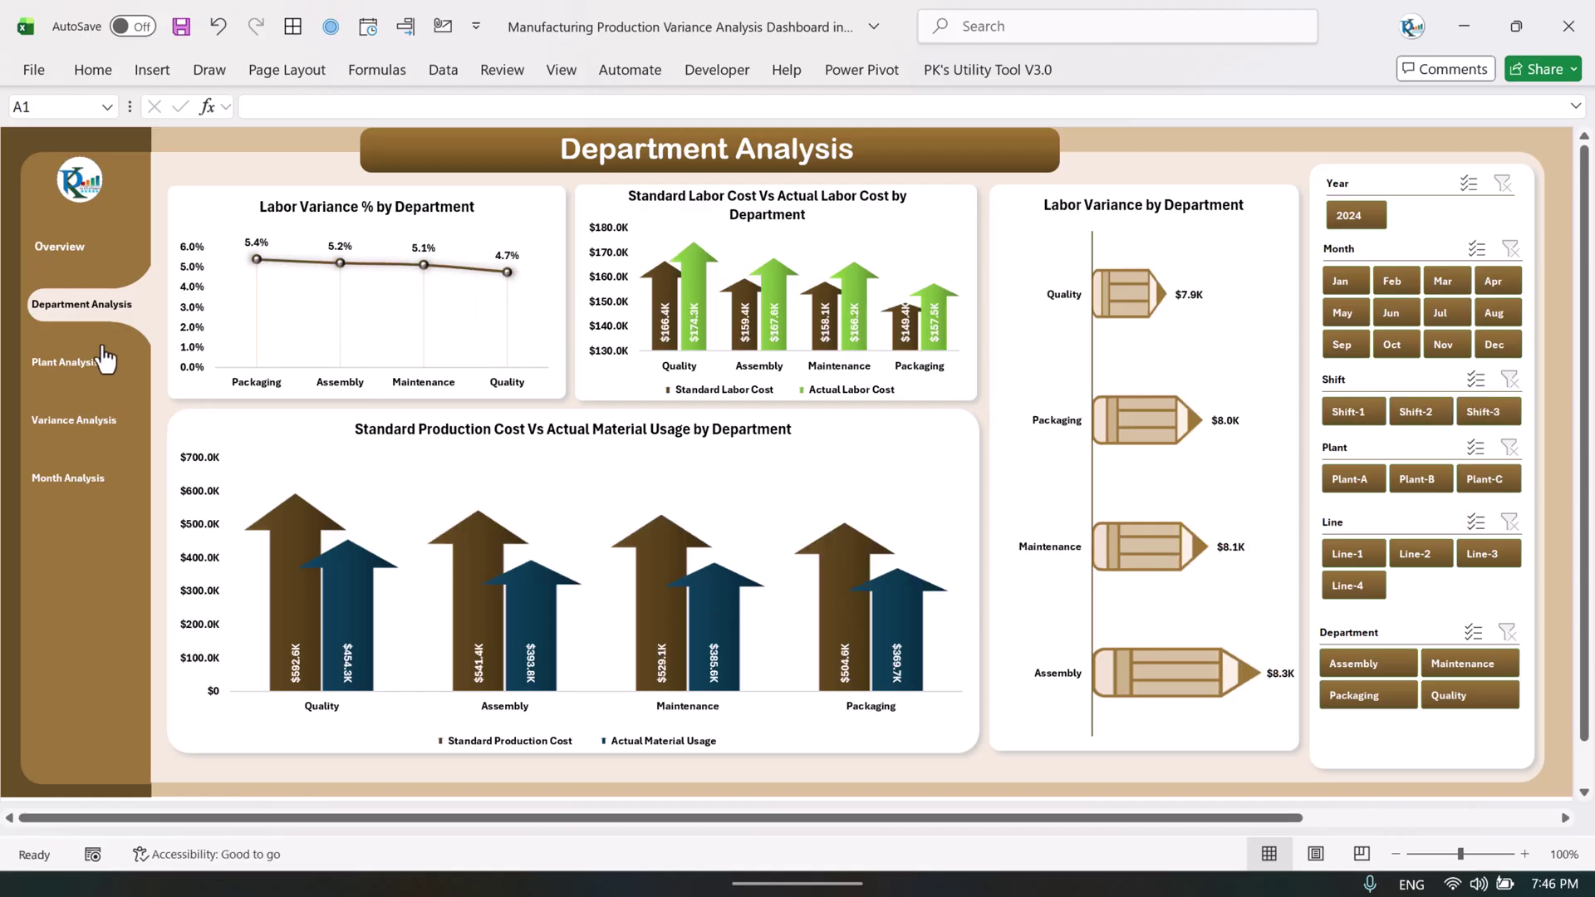
- View the Plant Analysis, Variance Analysis and Month Analysis pages one after another
click(67, 363)
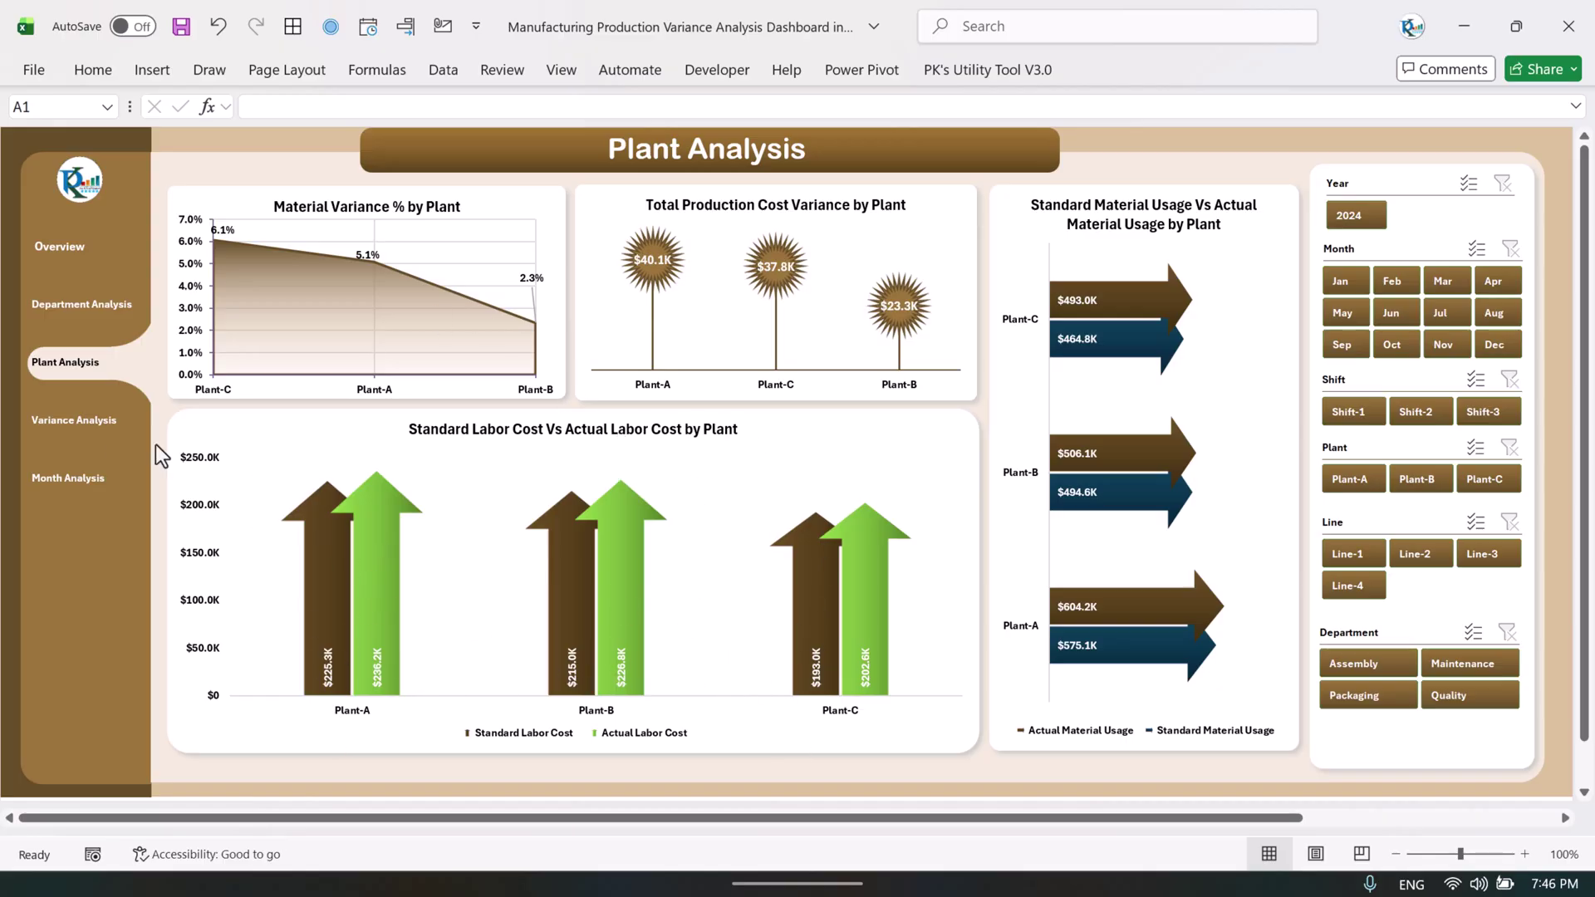
click(85, 438)
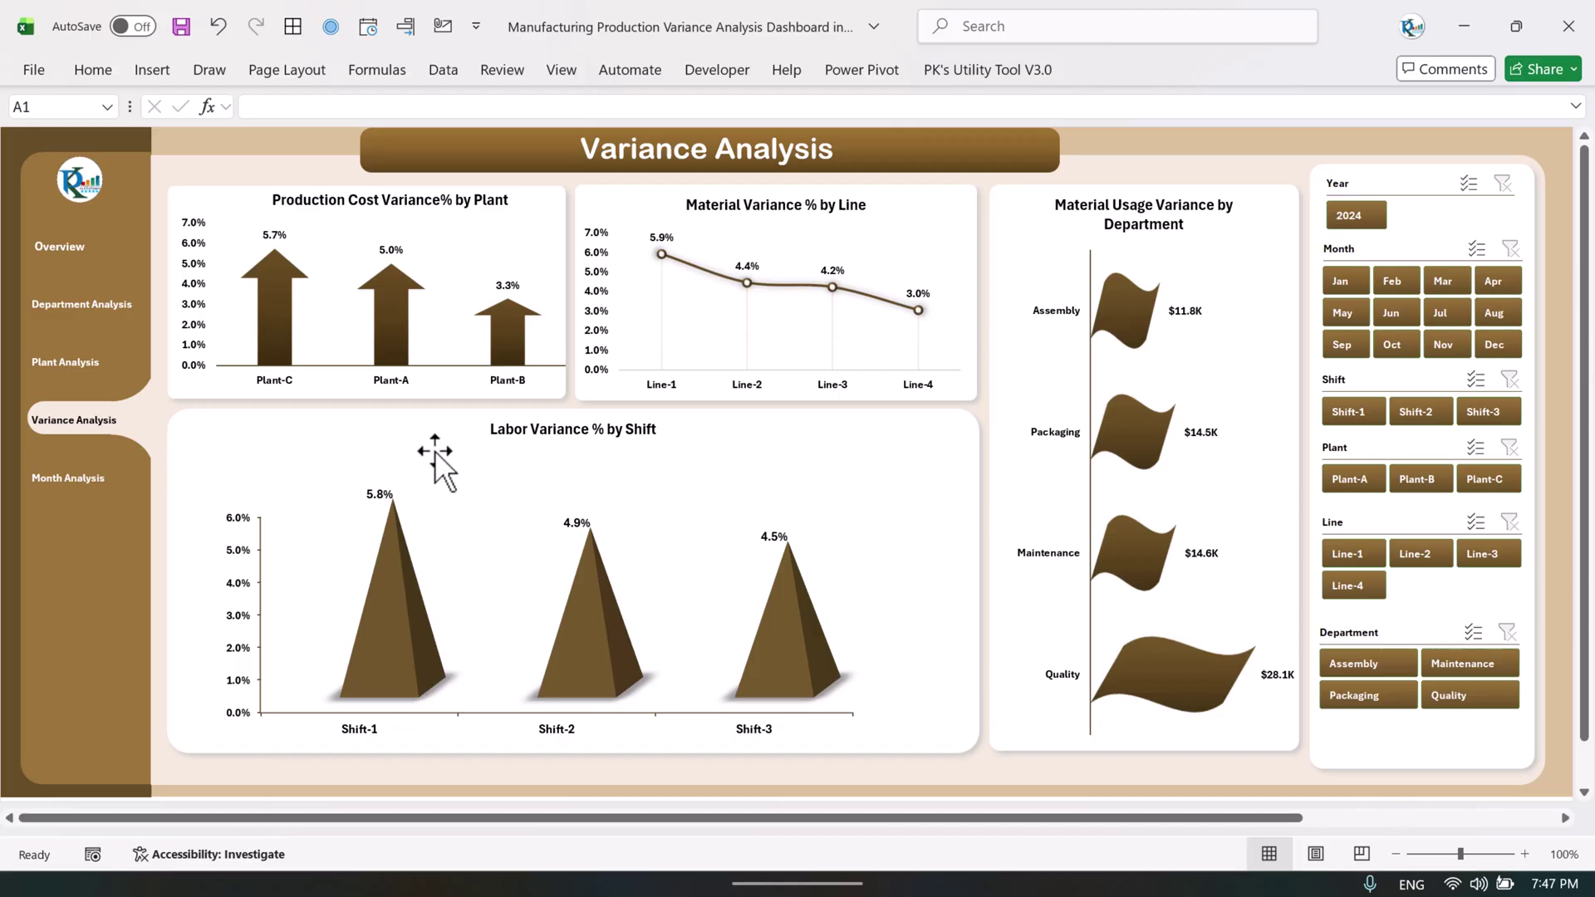
click(79, 479)
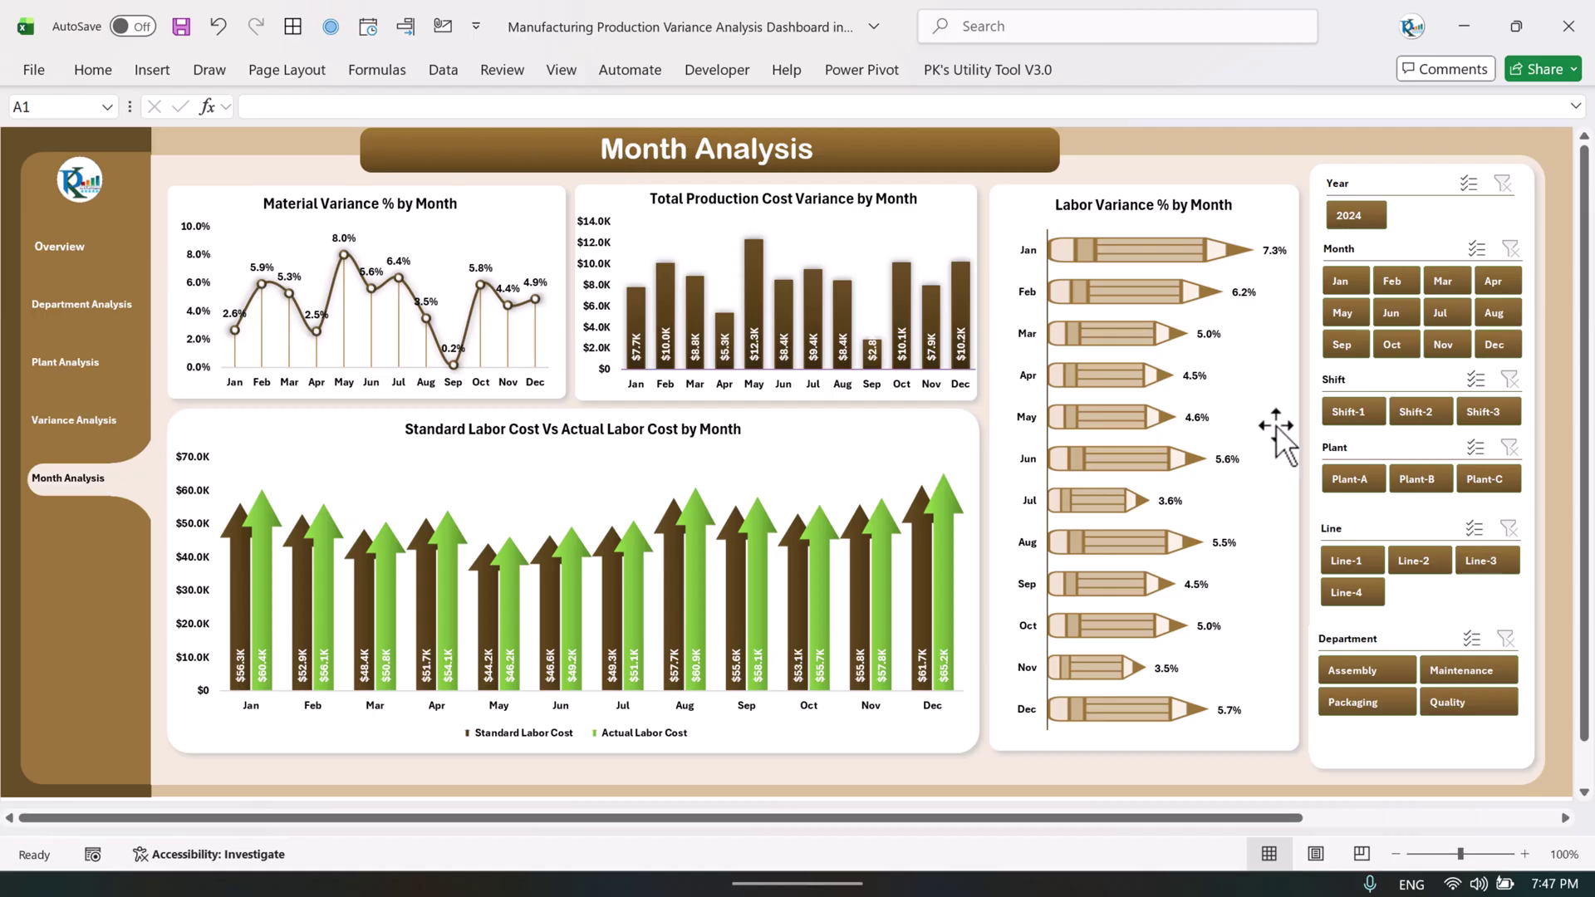
- Filter the monthly charts by Plant-A, switch to Plant-B combined with Shift-1, and clear the plant and shift filters
click(1362, 478)
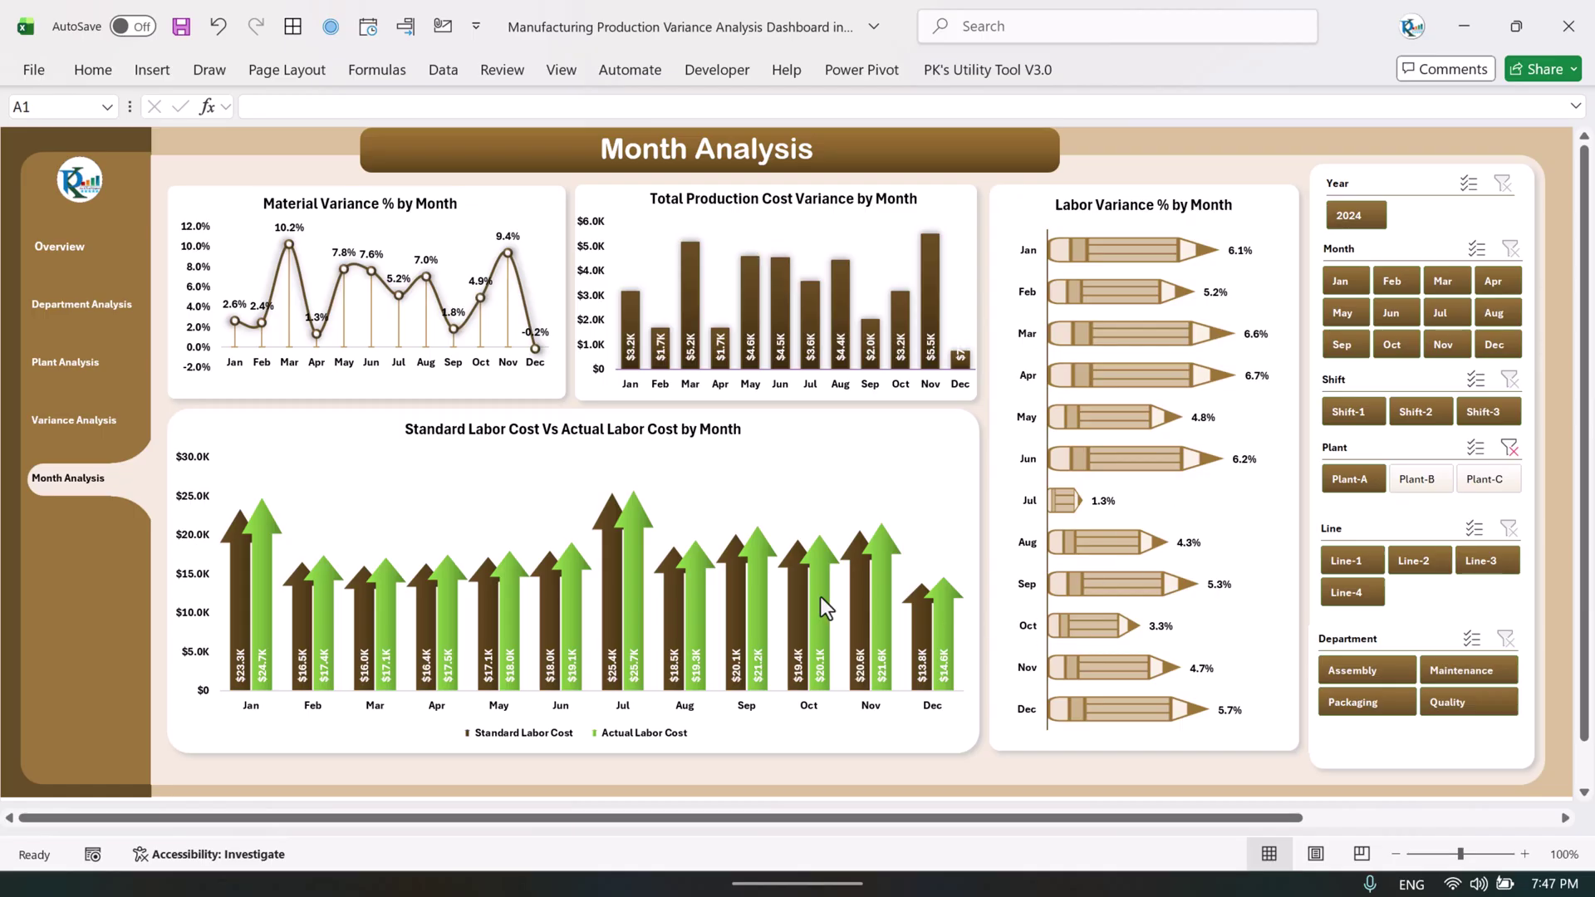
click(1427, 487)
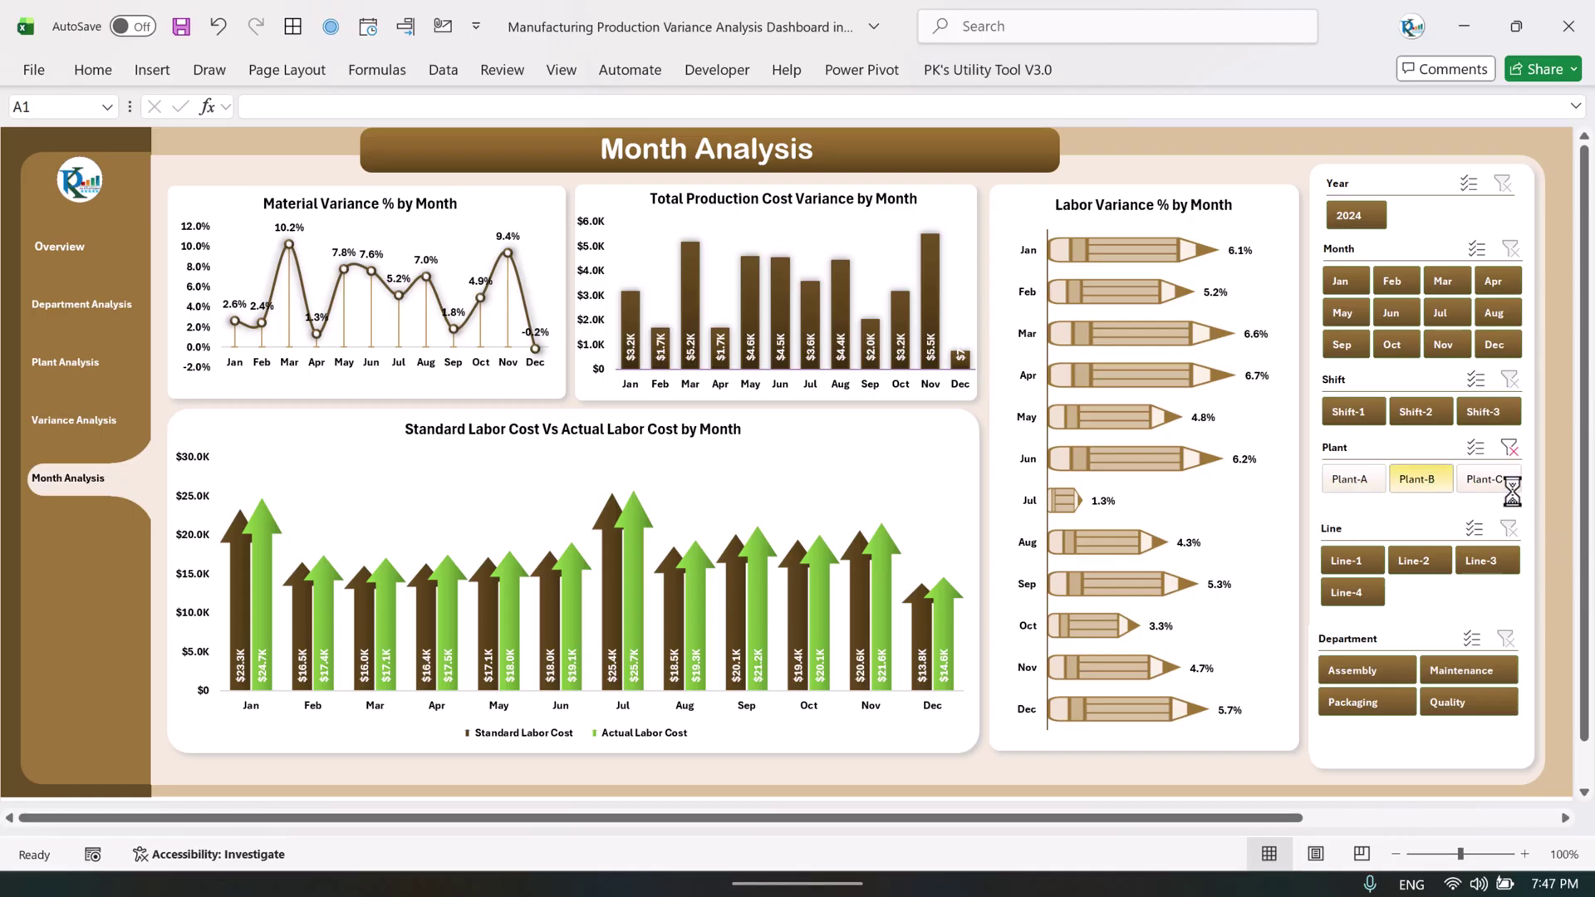
click(1346, 413)
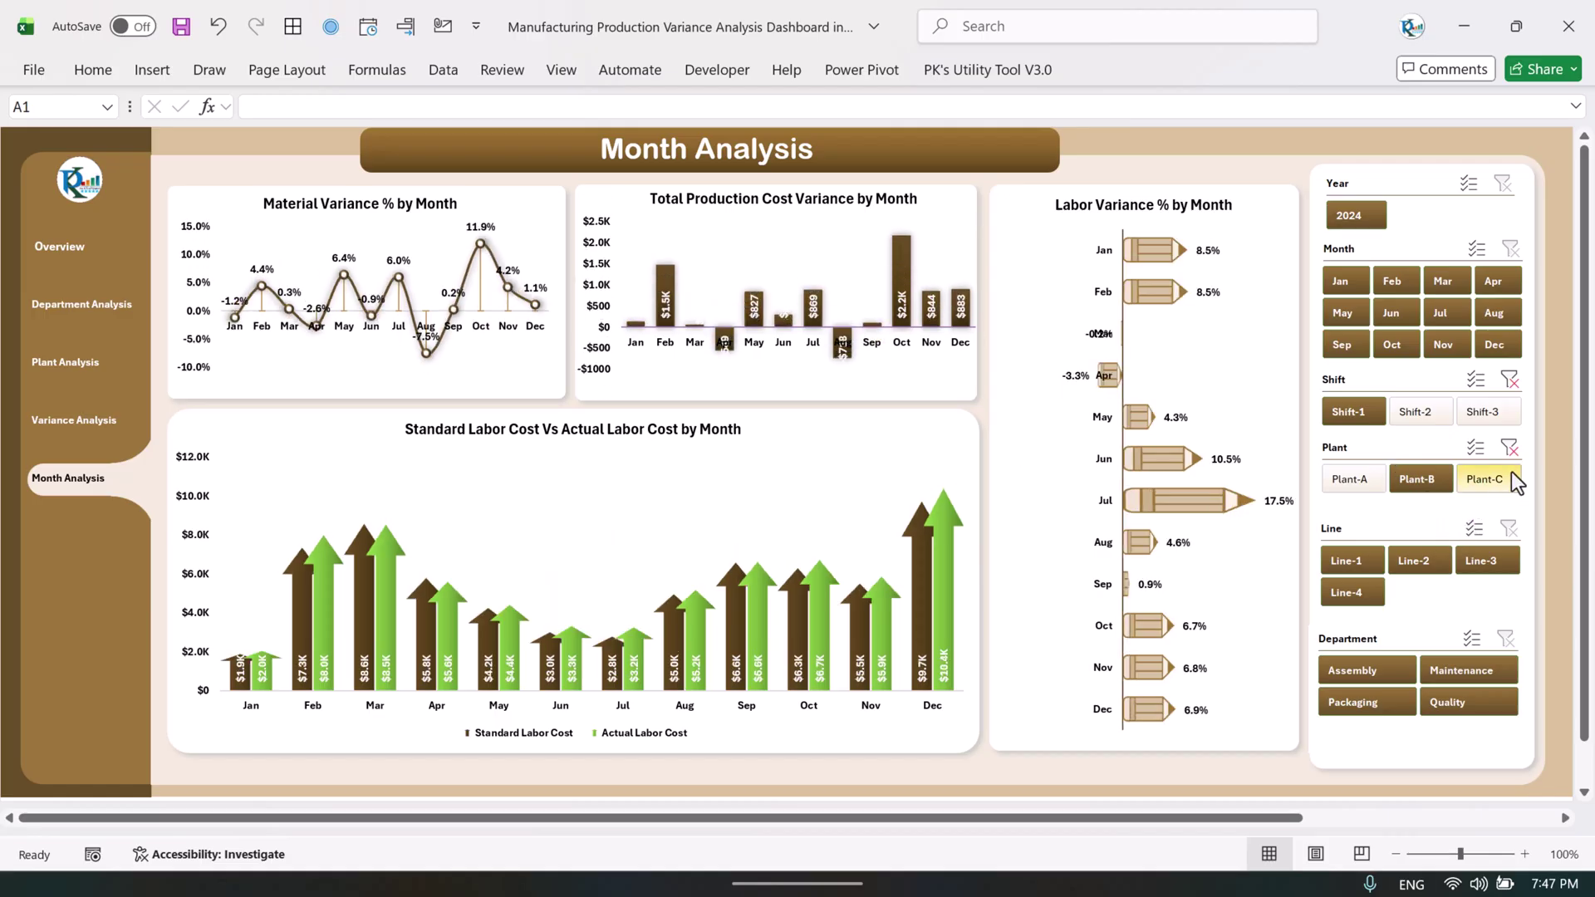
click(1510, 447)
click(1510, 378)
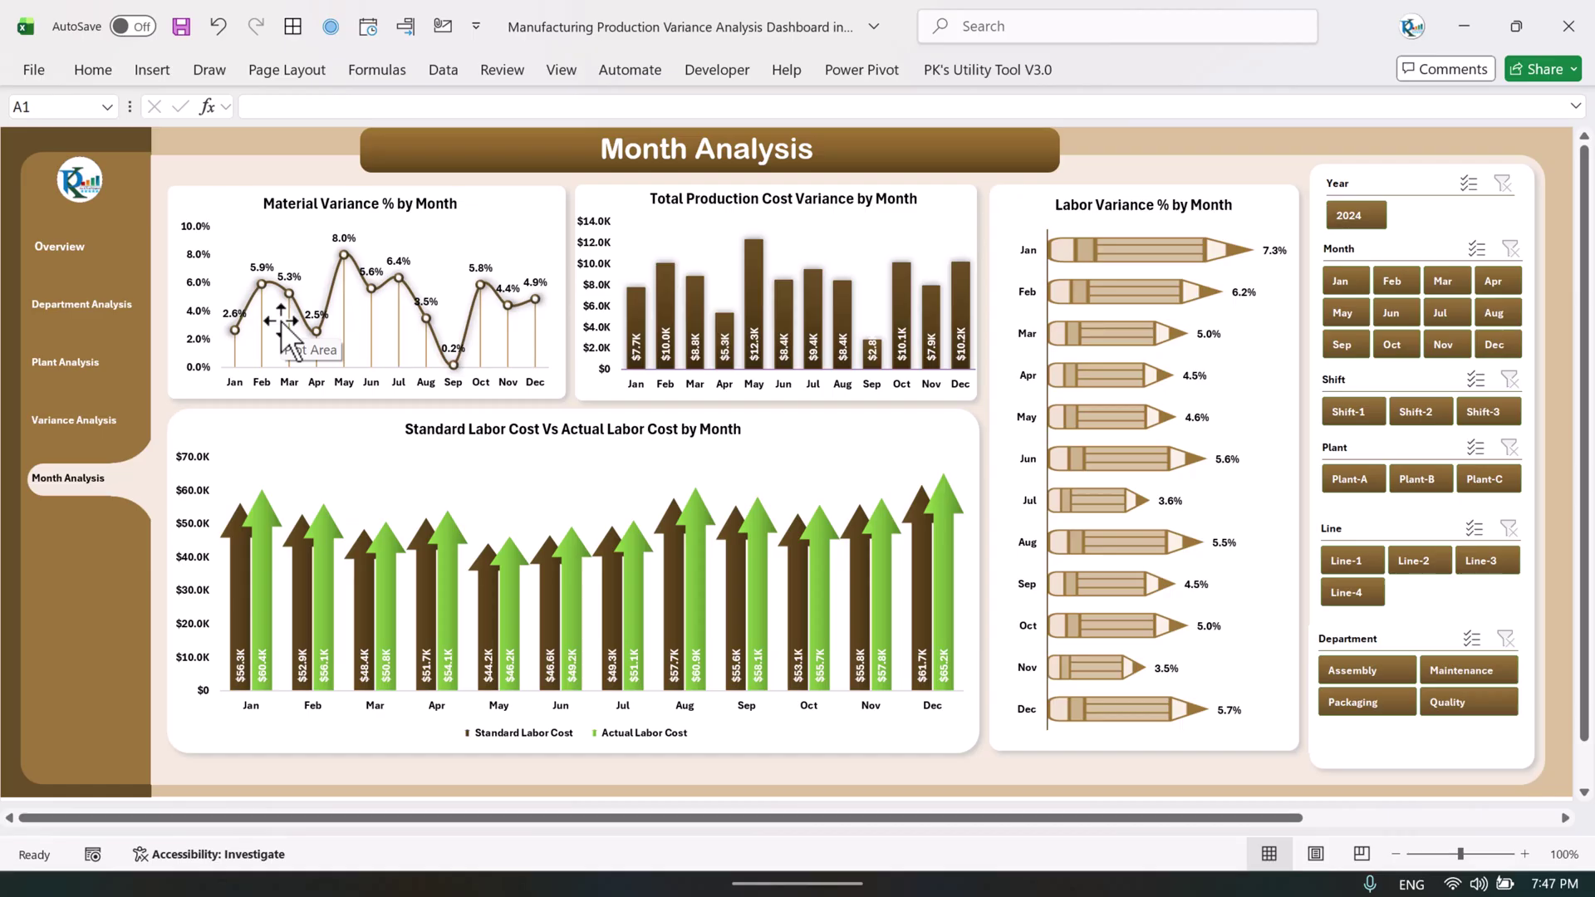
- Enable the display of sheet tabs for this workbook in the advanced Excel options
click(53, 67)
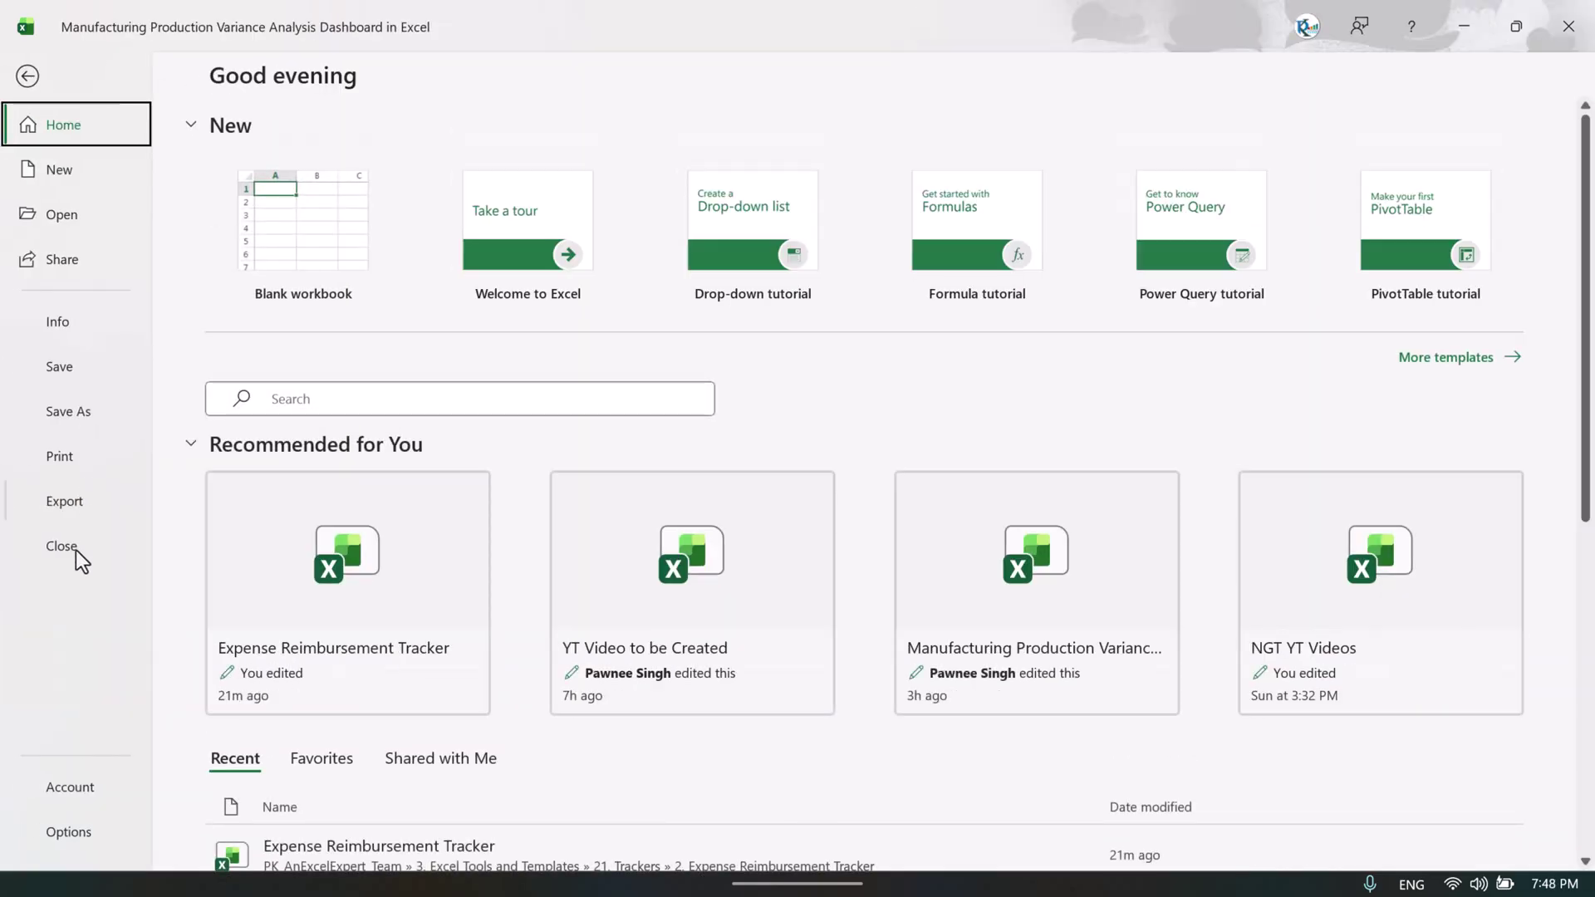
click(93, 824)
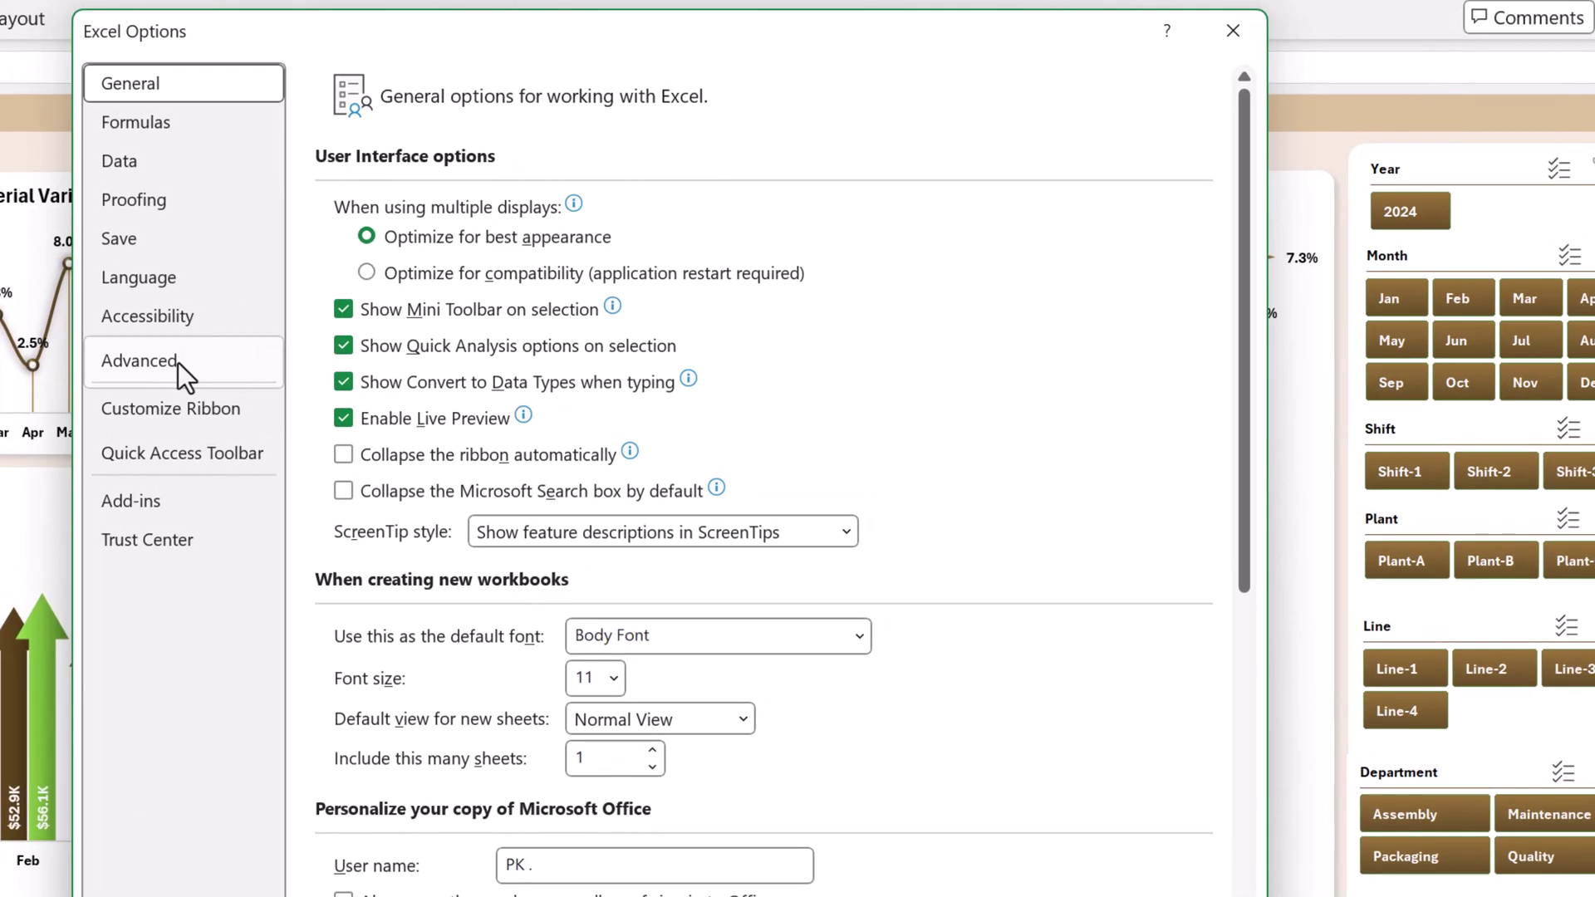
click(394, 328)
scroll(1229, 181, down, 1)
drag(1241, 167, 1257, 595)
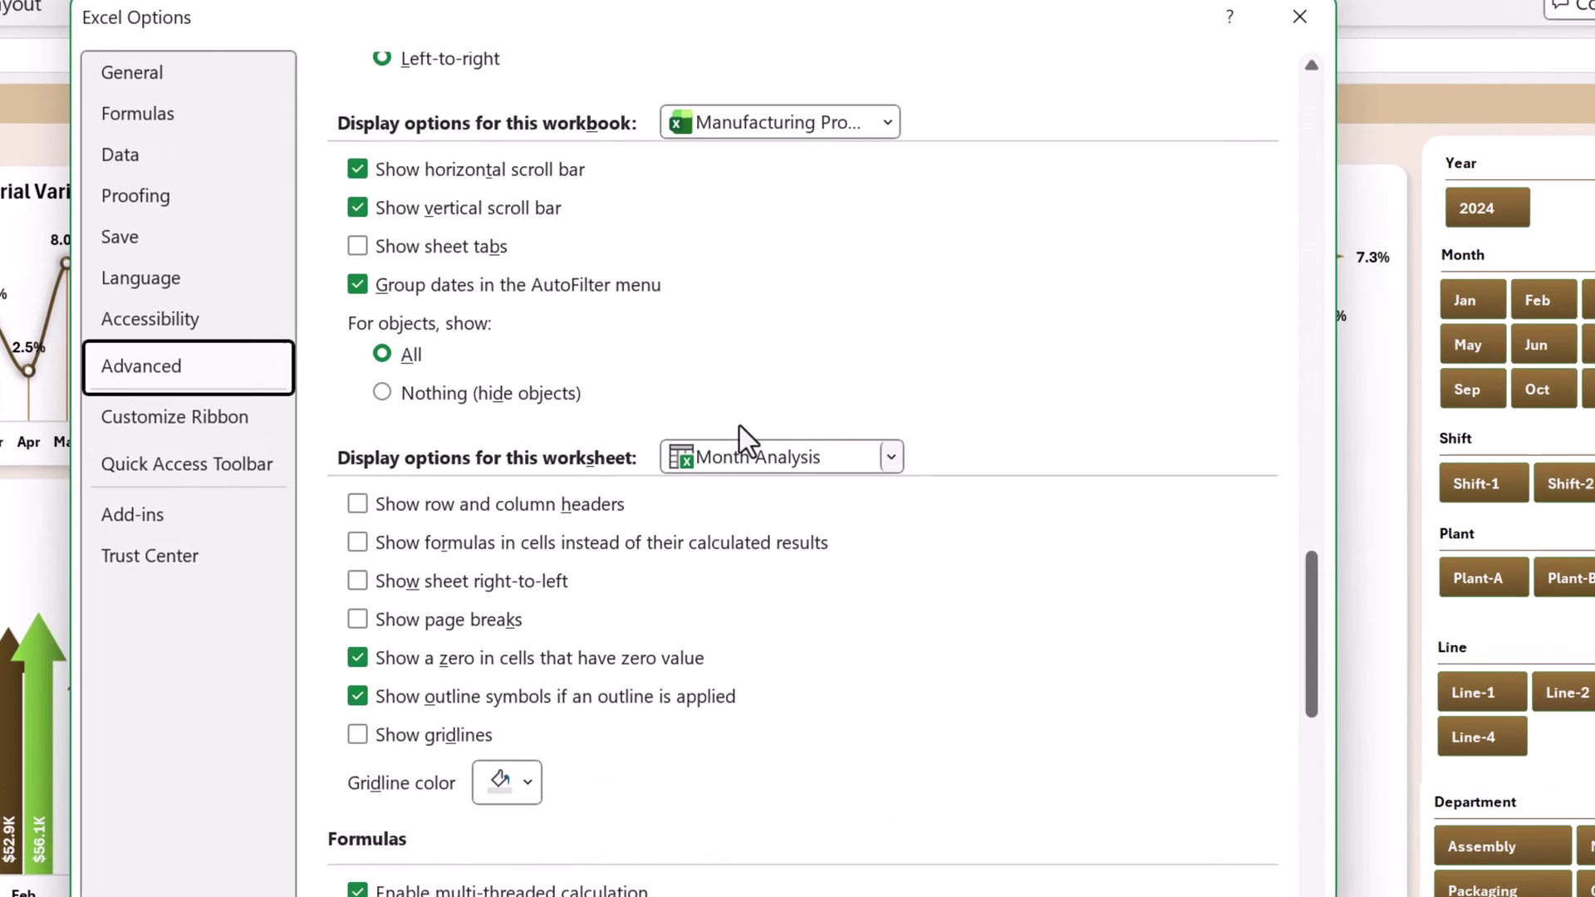
scroll(473, 287, up, 2)
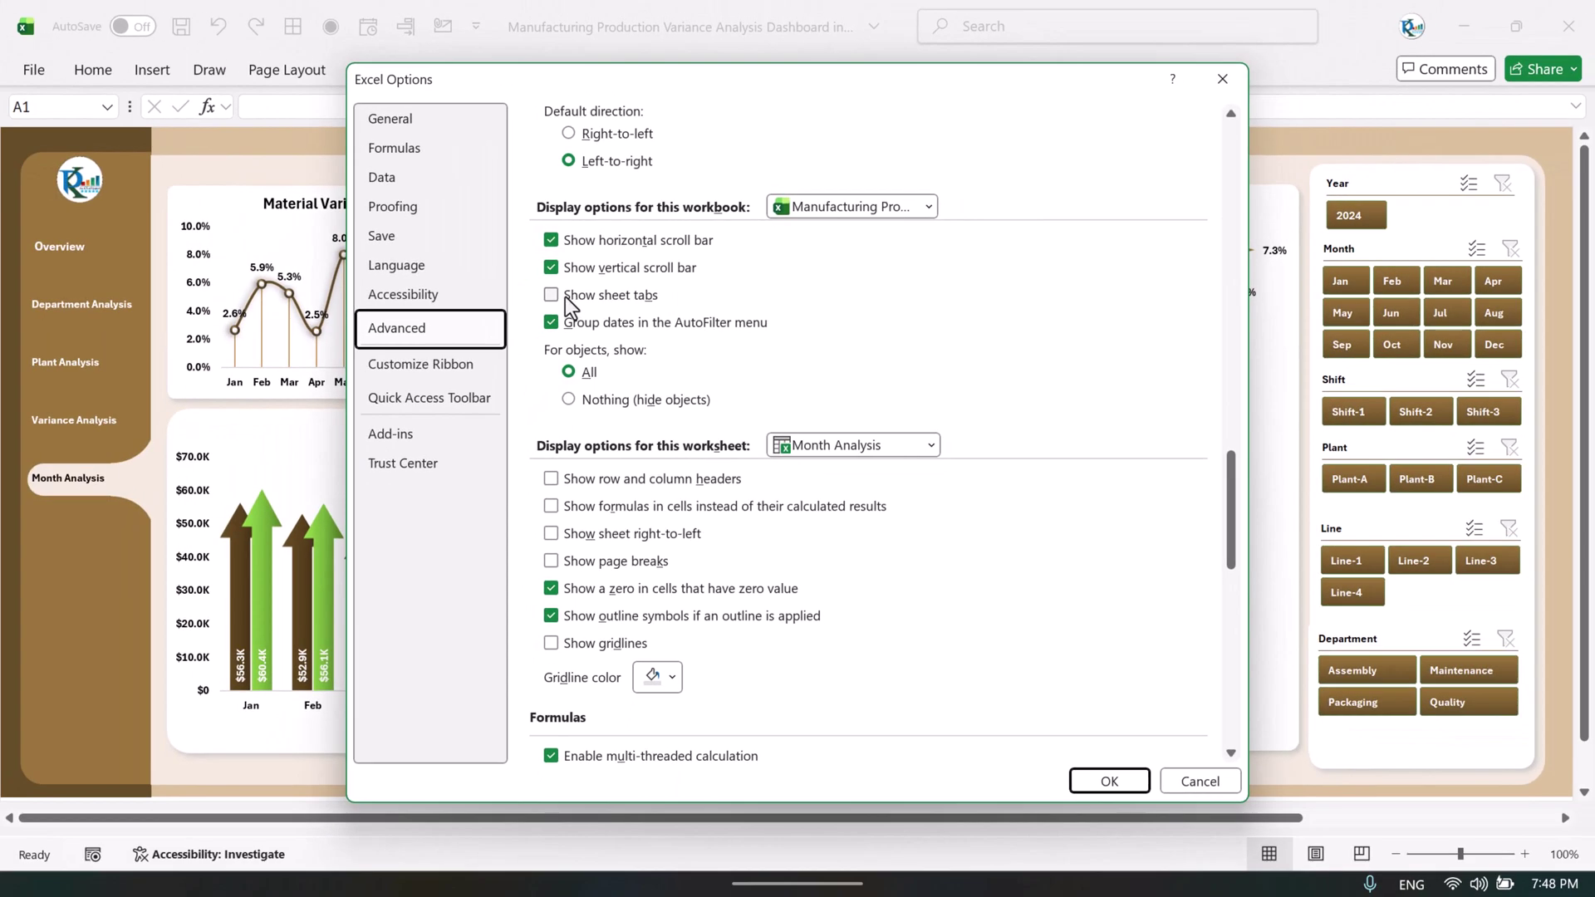
click(555, 297)
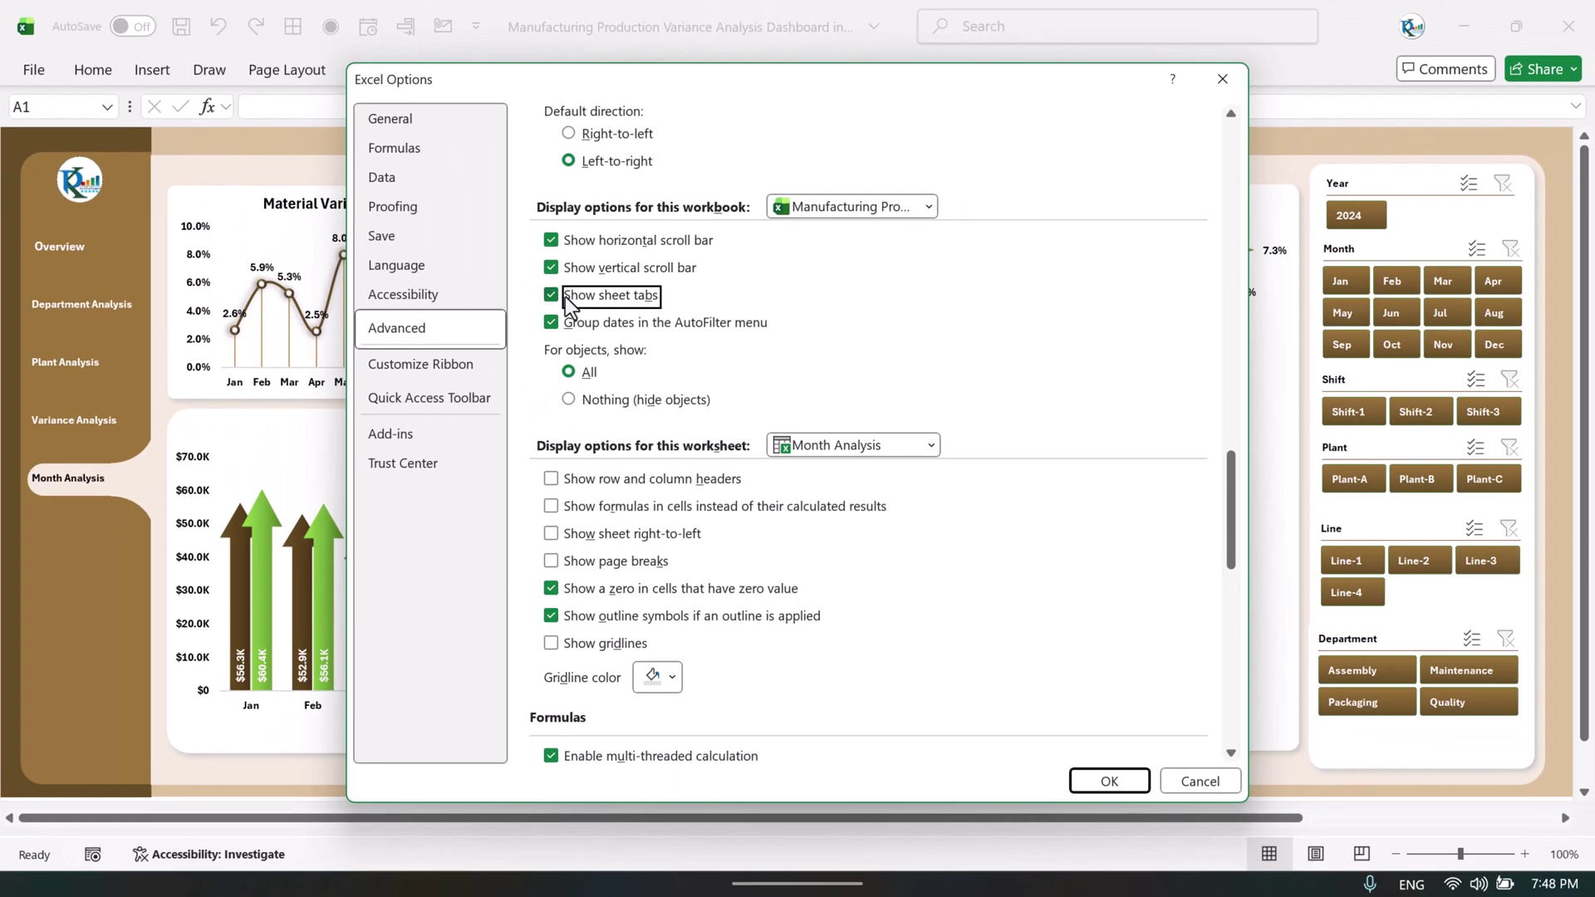
click(1110, 781)
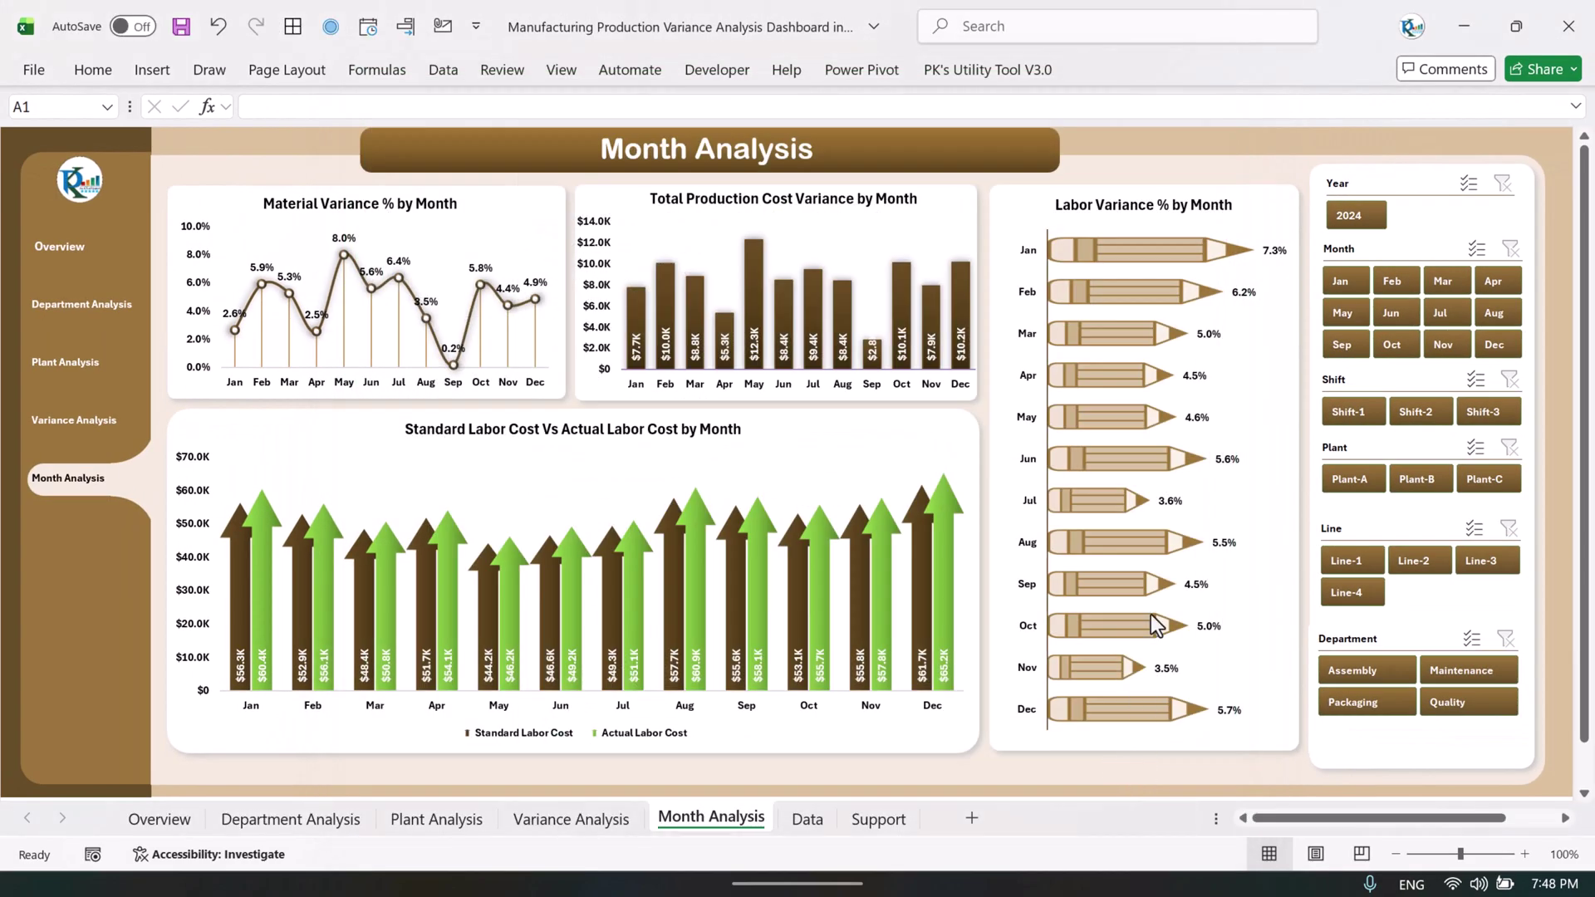
- Look through the Overview, Department Analysis, Plant Analysis, Variance Analysis and Month Analysis worksheets in order
click(166, 820)
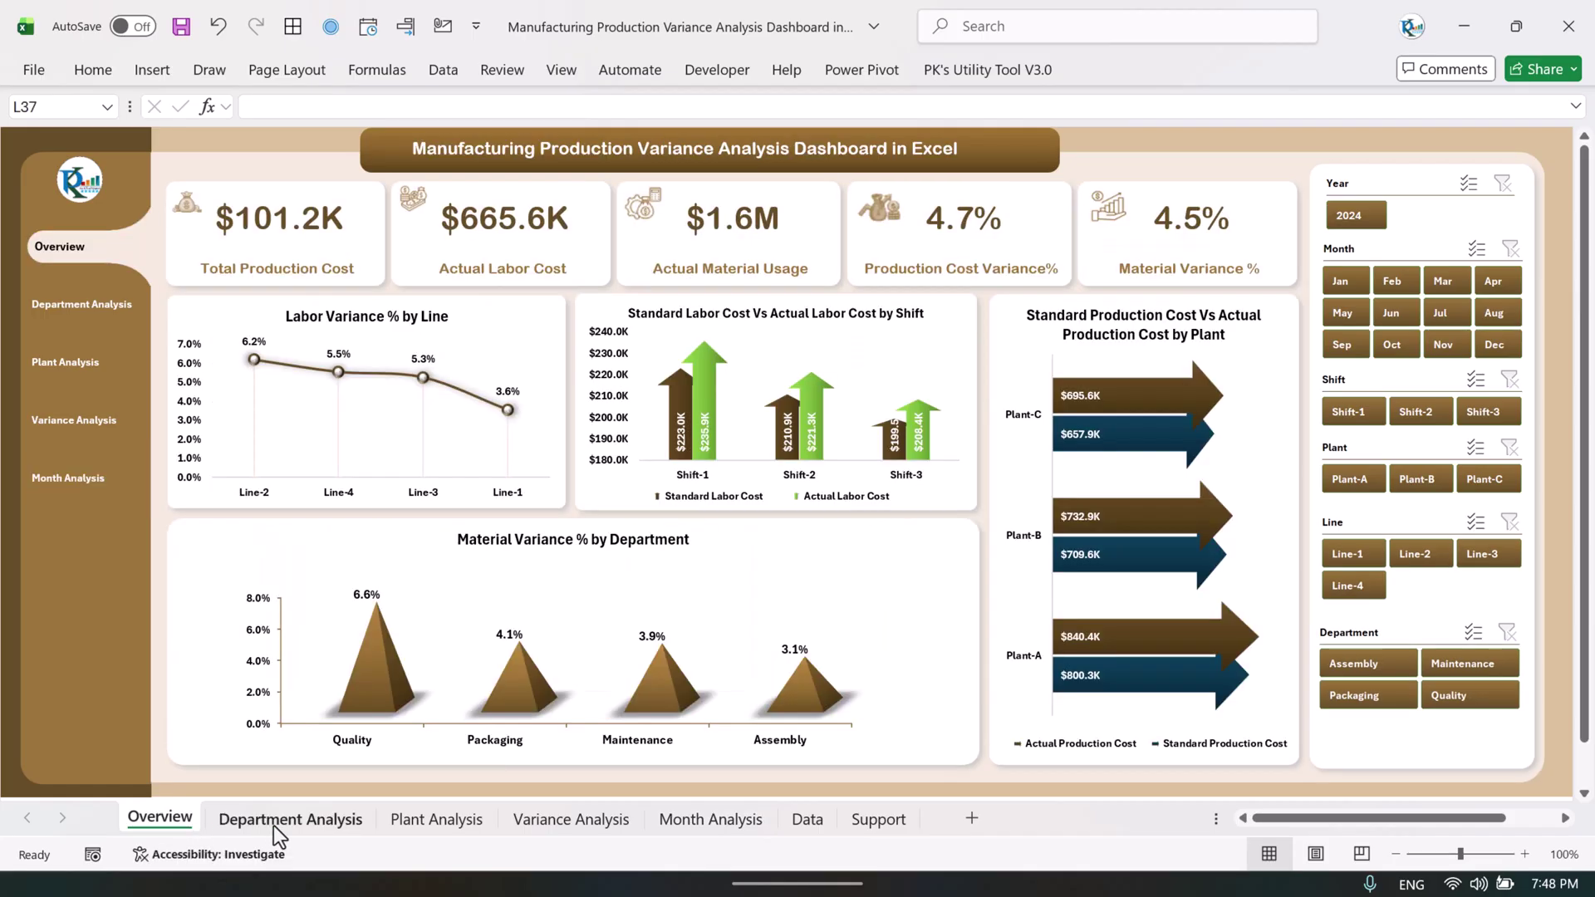
click(316, 821)
click(436, 821)
click(542, 819)
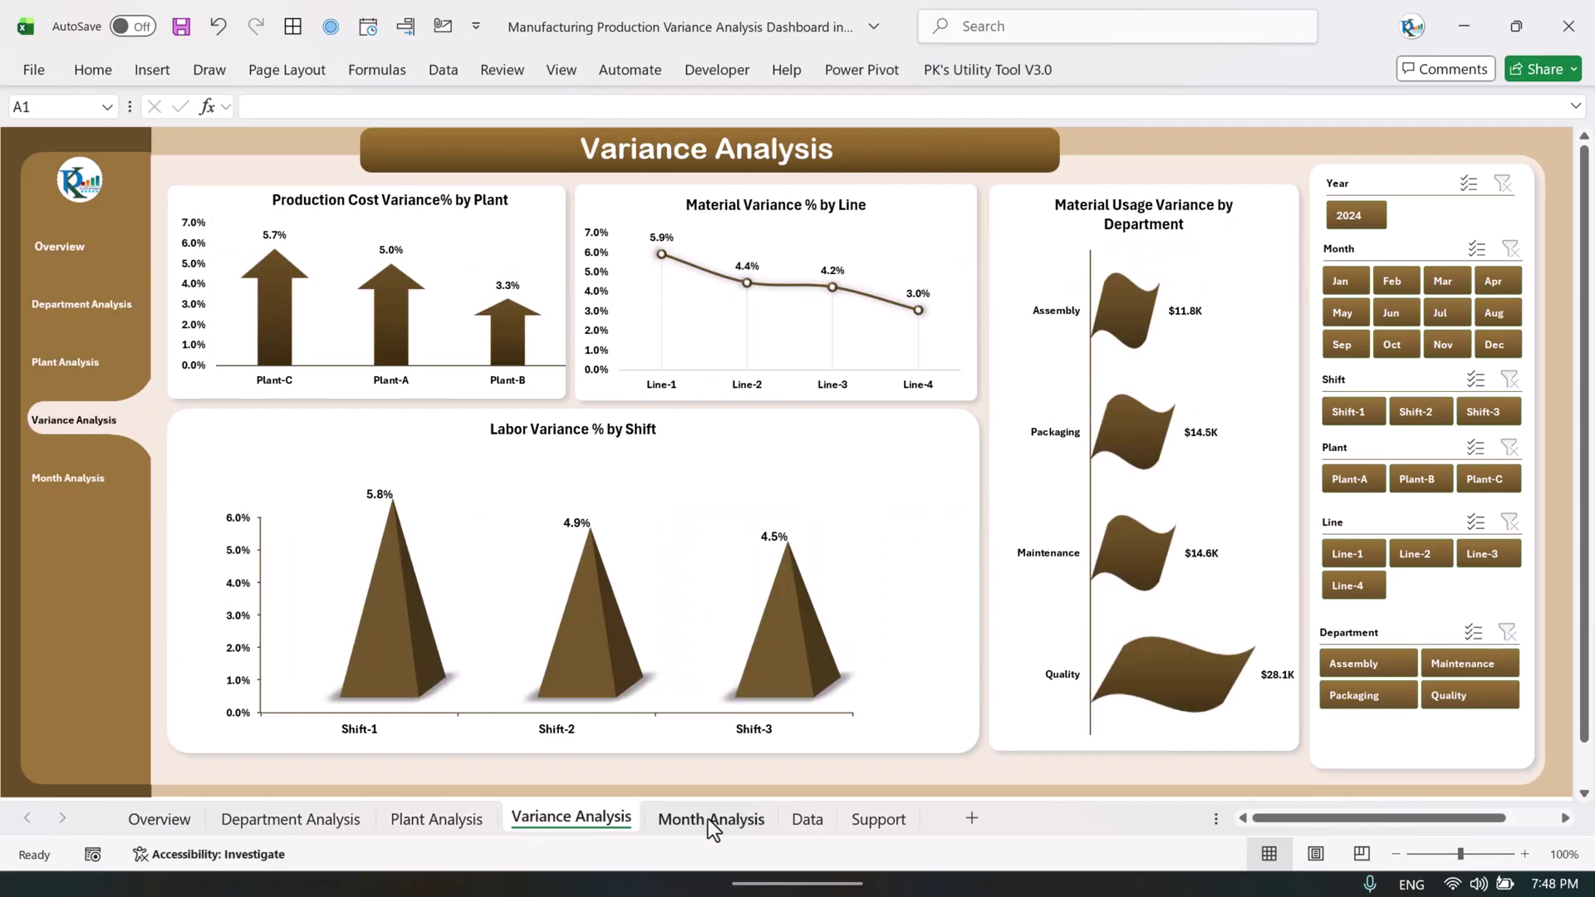
click(708, 819)
- Open the Data worksheet, go to the start of its table, and select the first five IDs in B4:B8
click(812, 822)
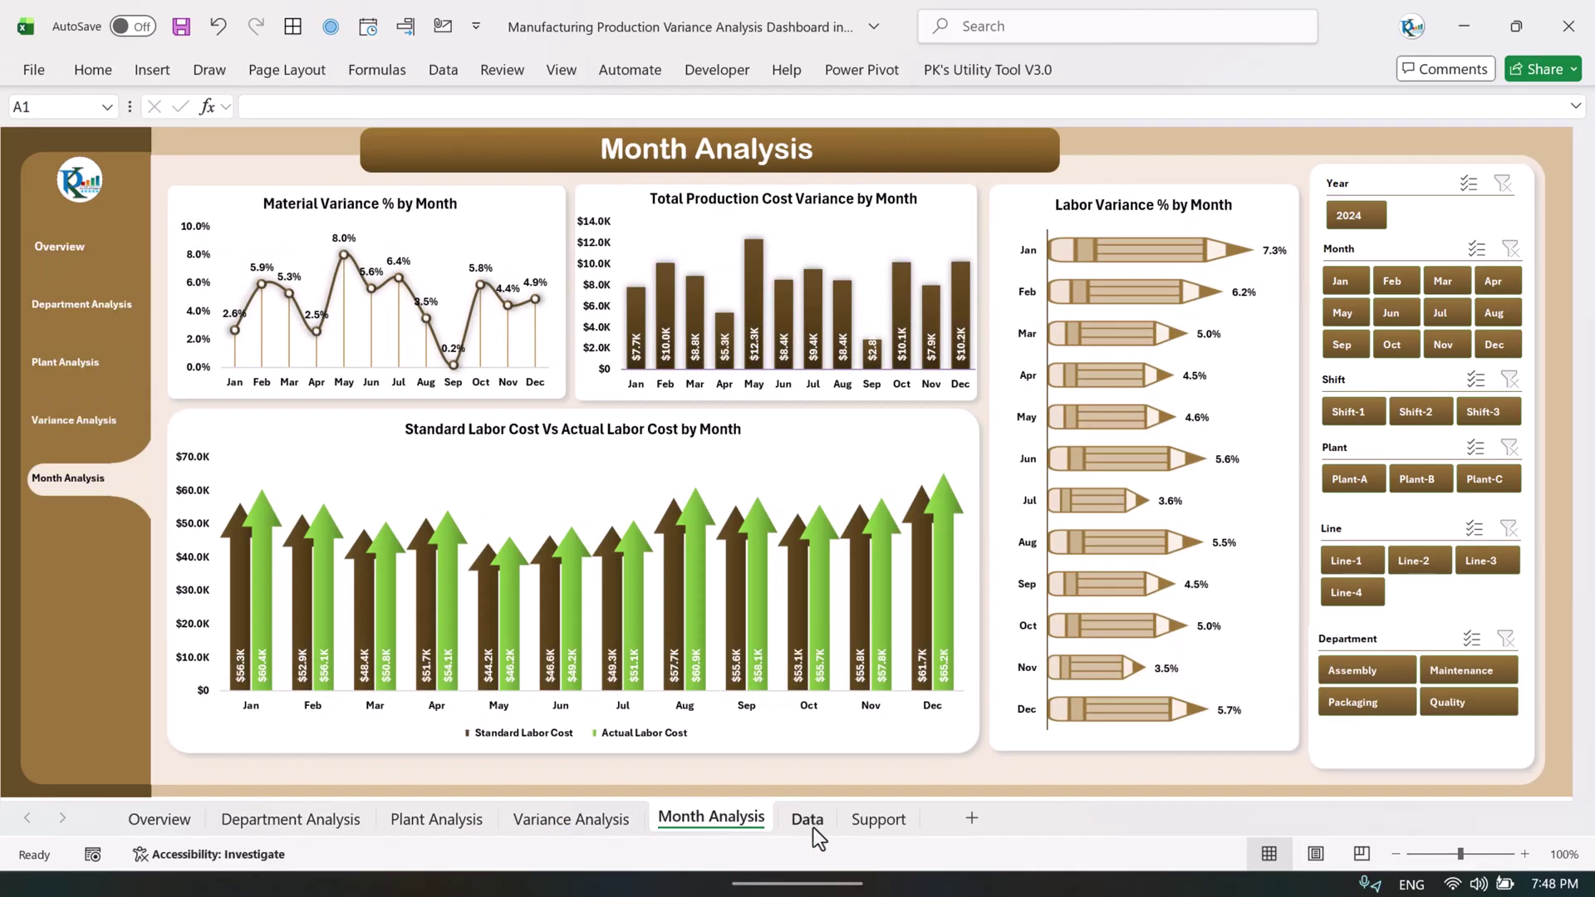
click(573, 221)
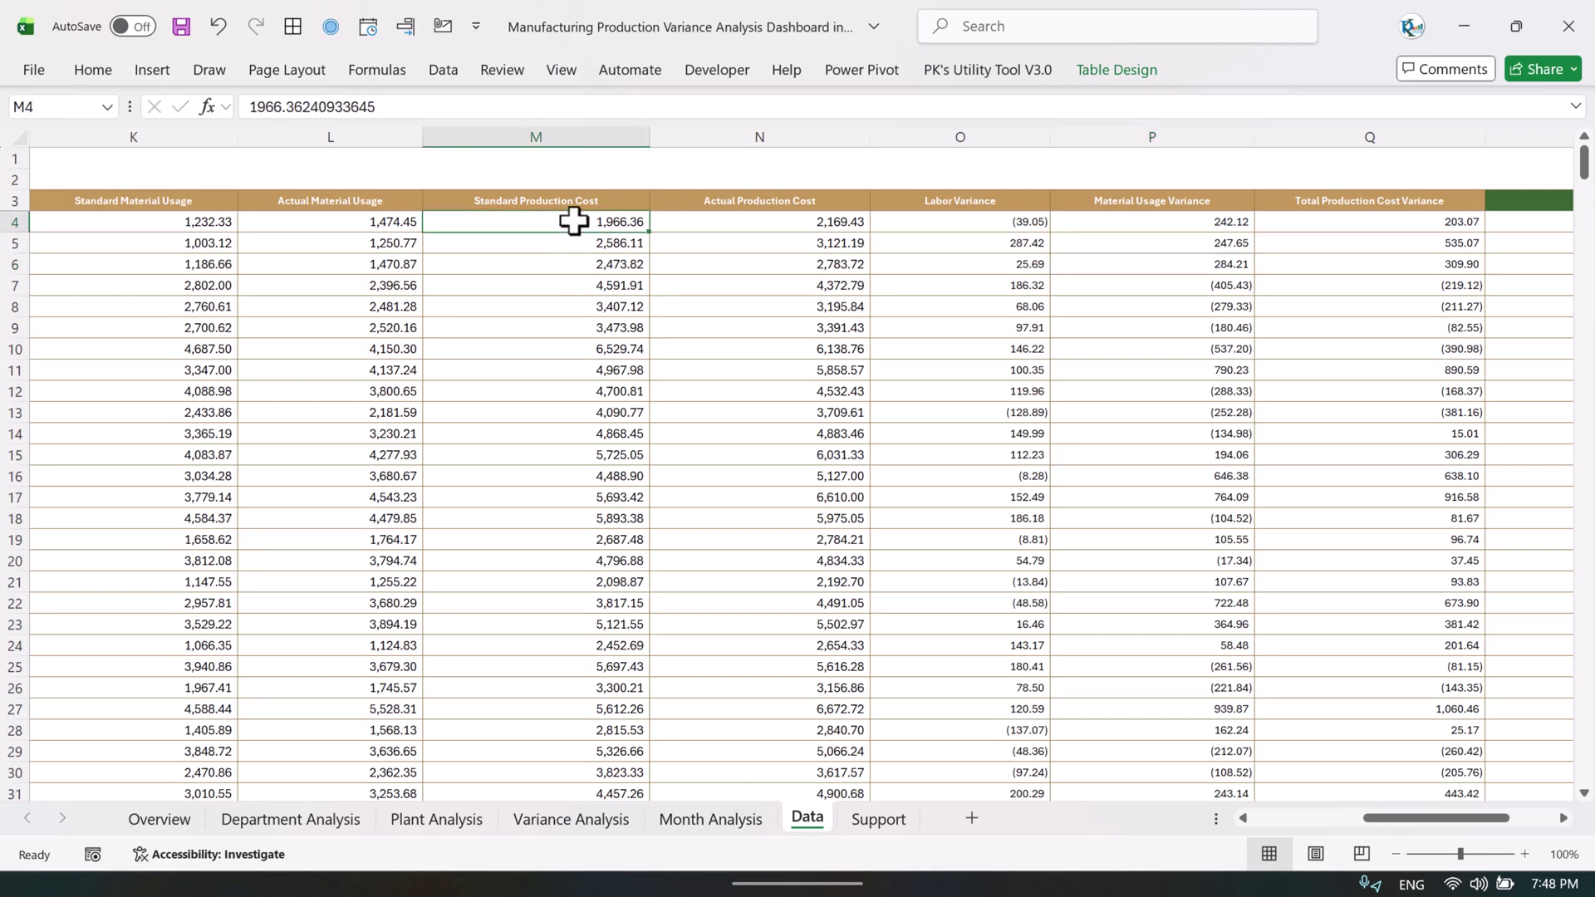
key(ctrl+Left)
key(ctrl+Up)
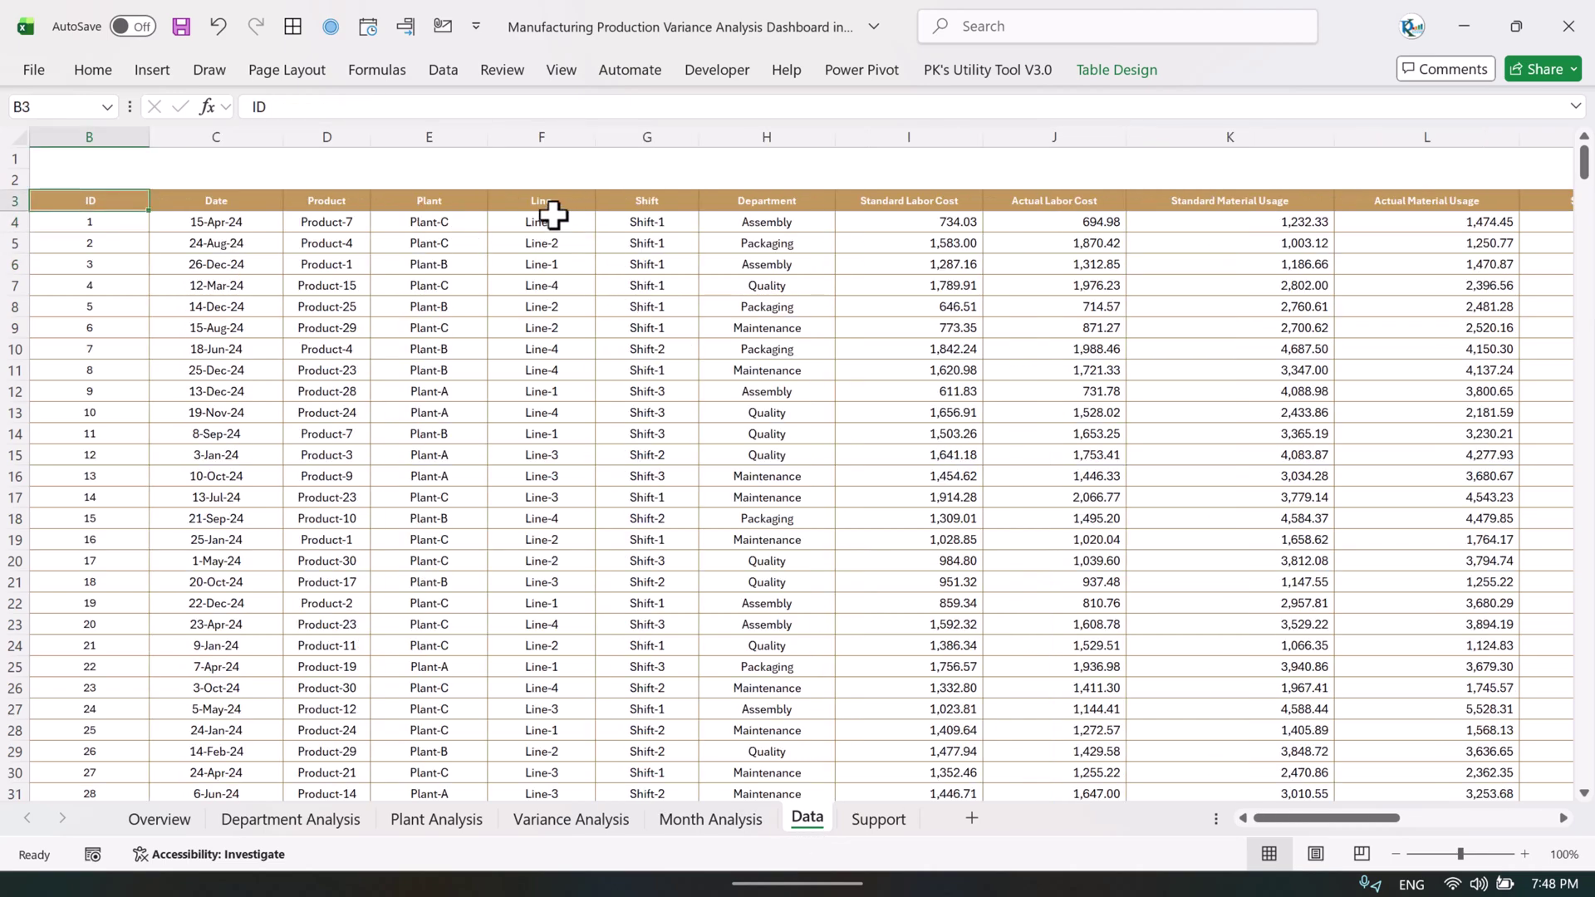
drag(112, 222, 100, 301)
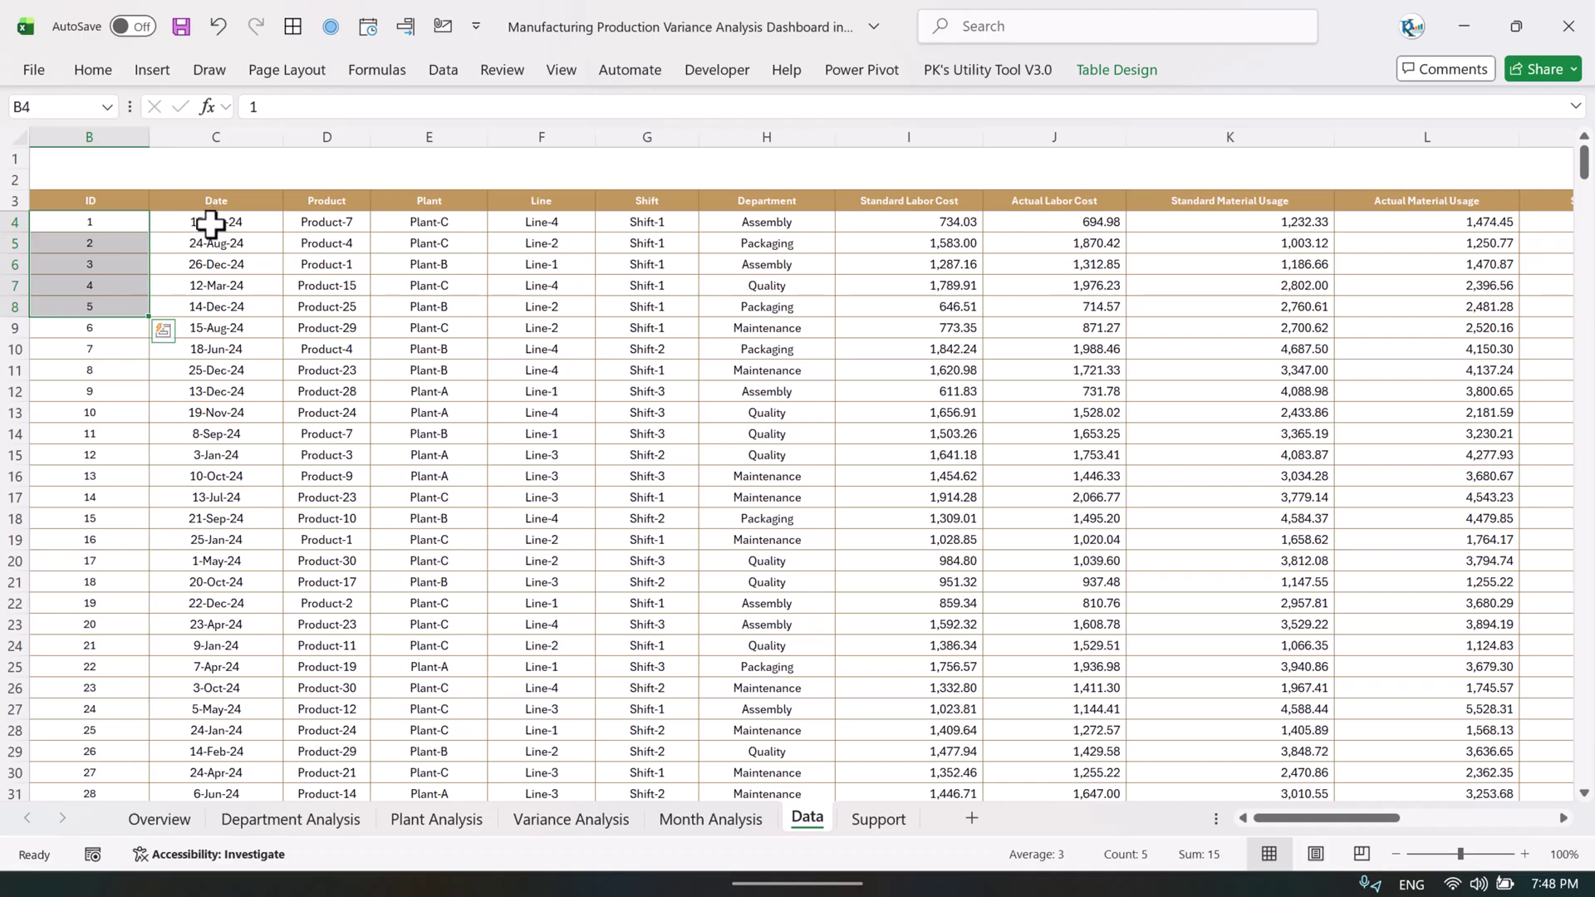
- Select sample values in turn at the start of the Date, Product, Plant, Line, Shift and Department columns
drag(210, 222, 221, 327)
drag(345, 235, 348, 349)
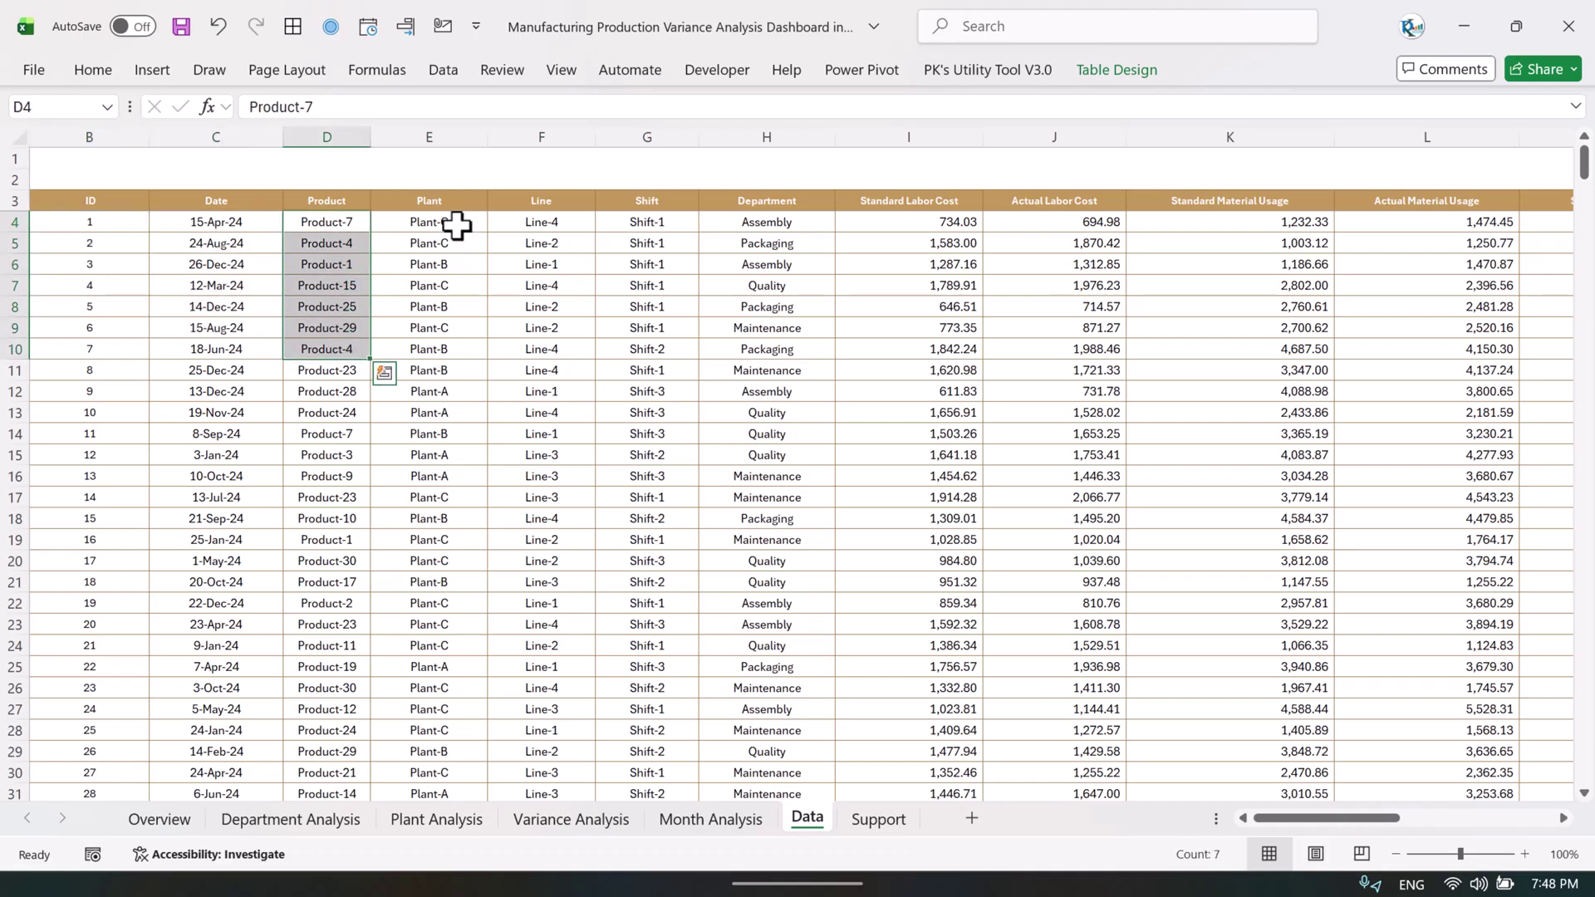
drag(458, 230, 449, 320)
drag(548, 223, 548, 285)
drag(634, 235, 652, 270)
drag(764, 225, 767, 266)
- Select the first-row value in each standard and actual labor cost, material usage and production cost column, from I4 through N4
click(913, 223)
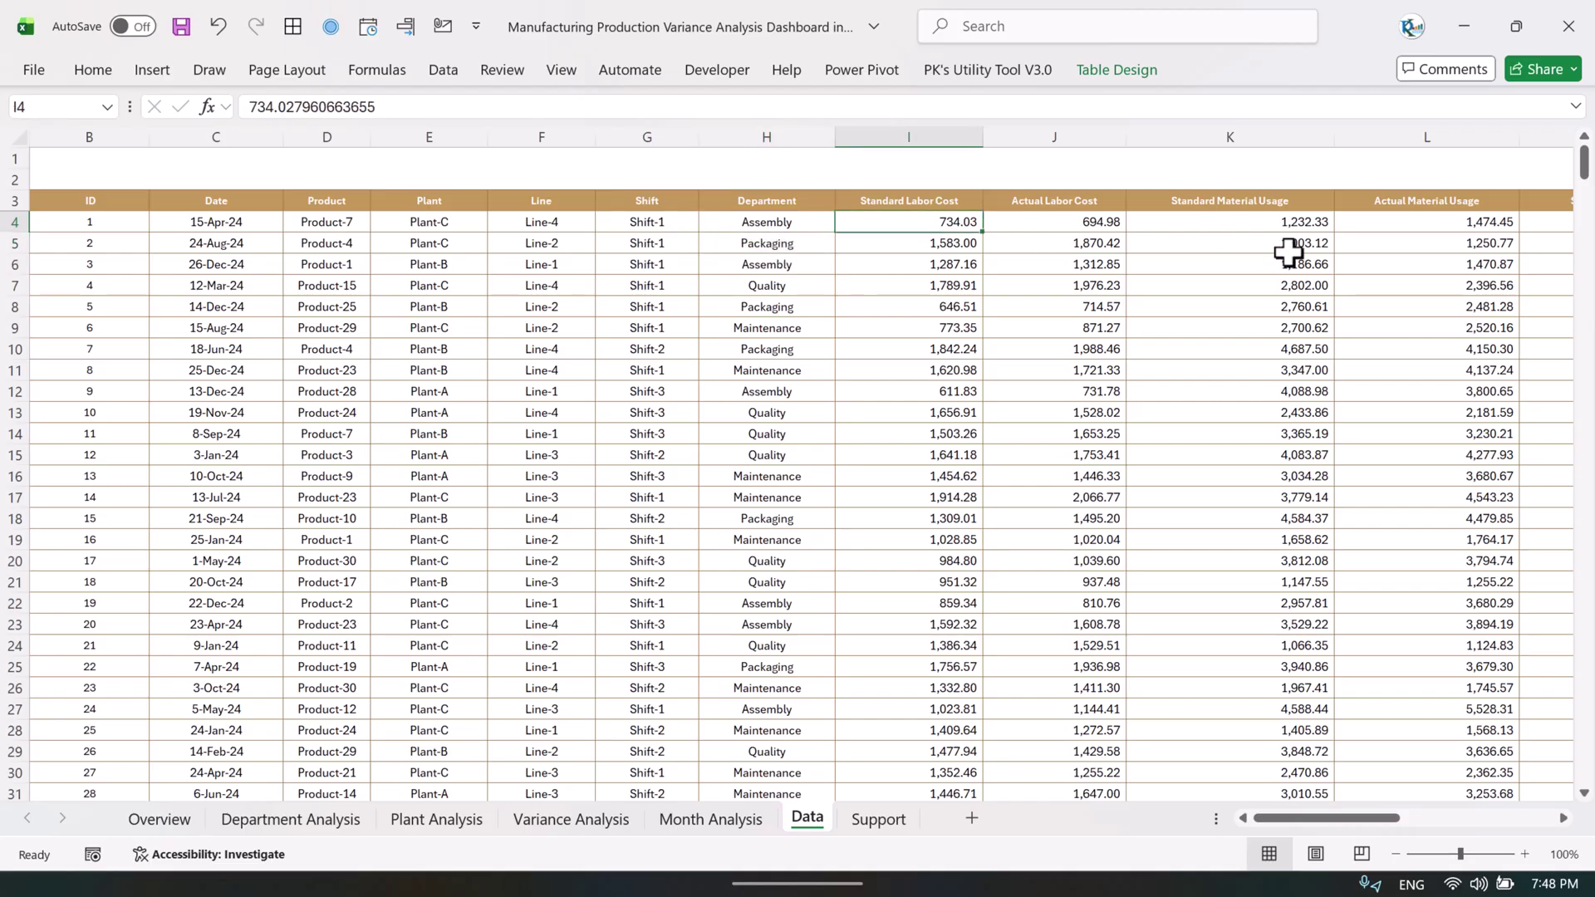
scroll(1271, 249, right, 5)
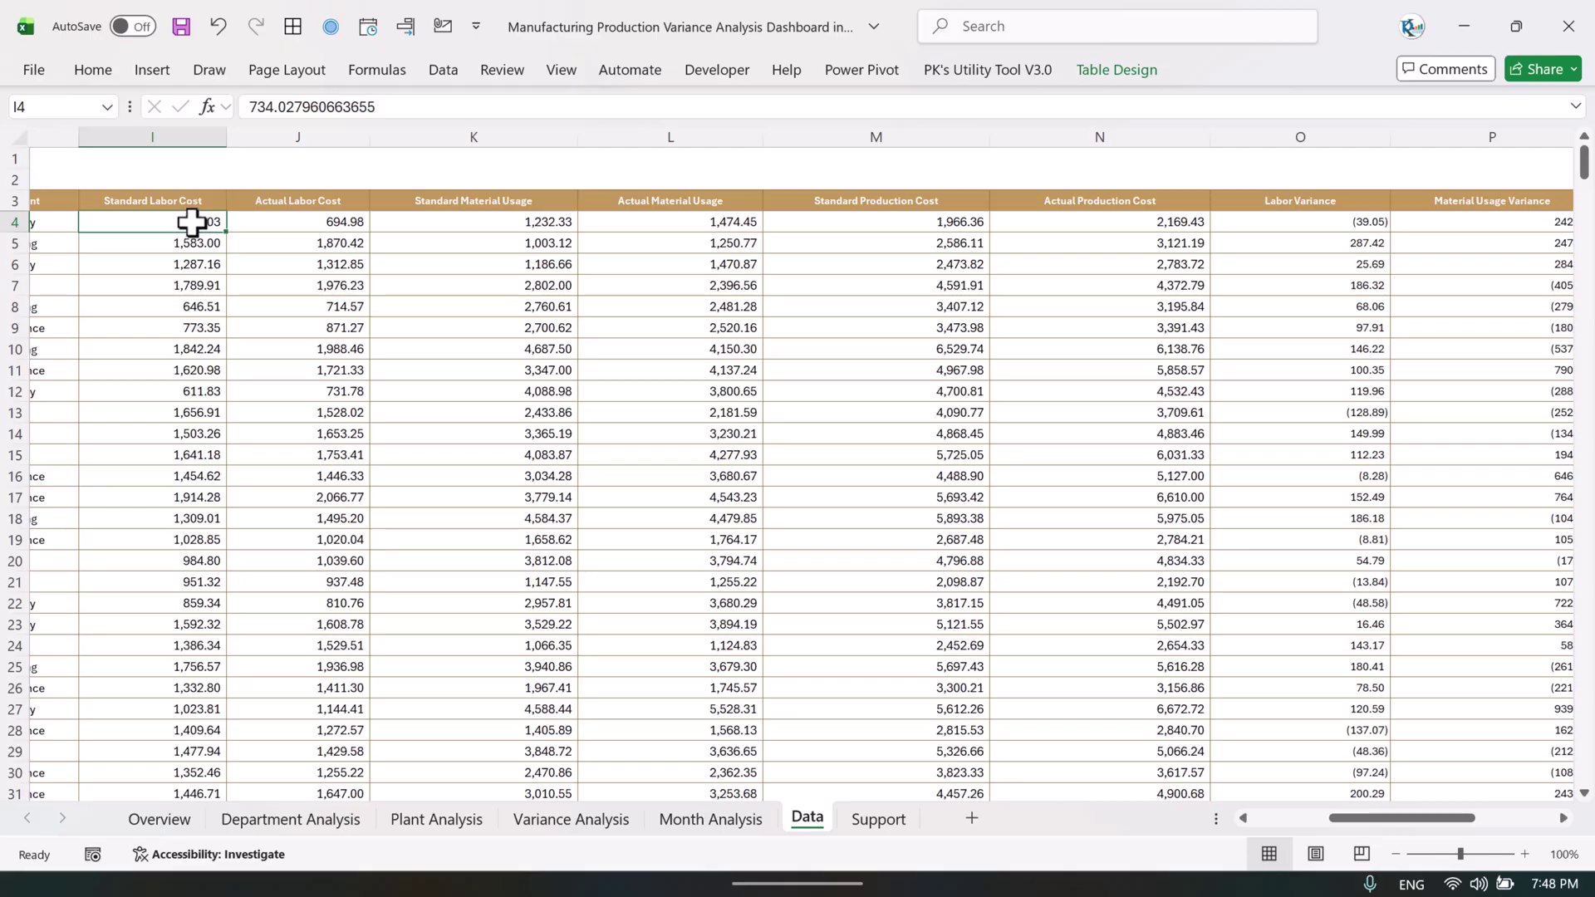
click(312, 223)
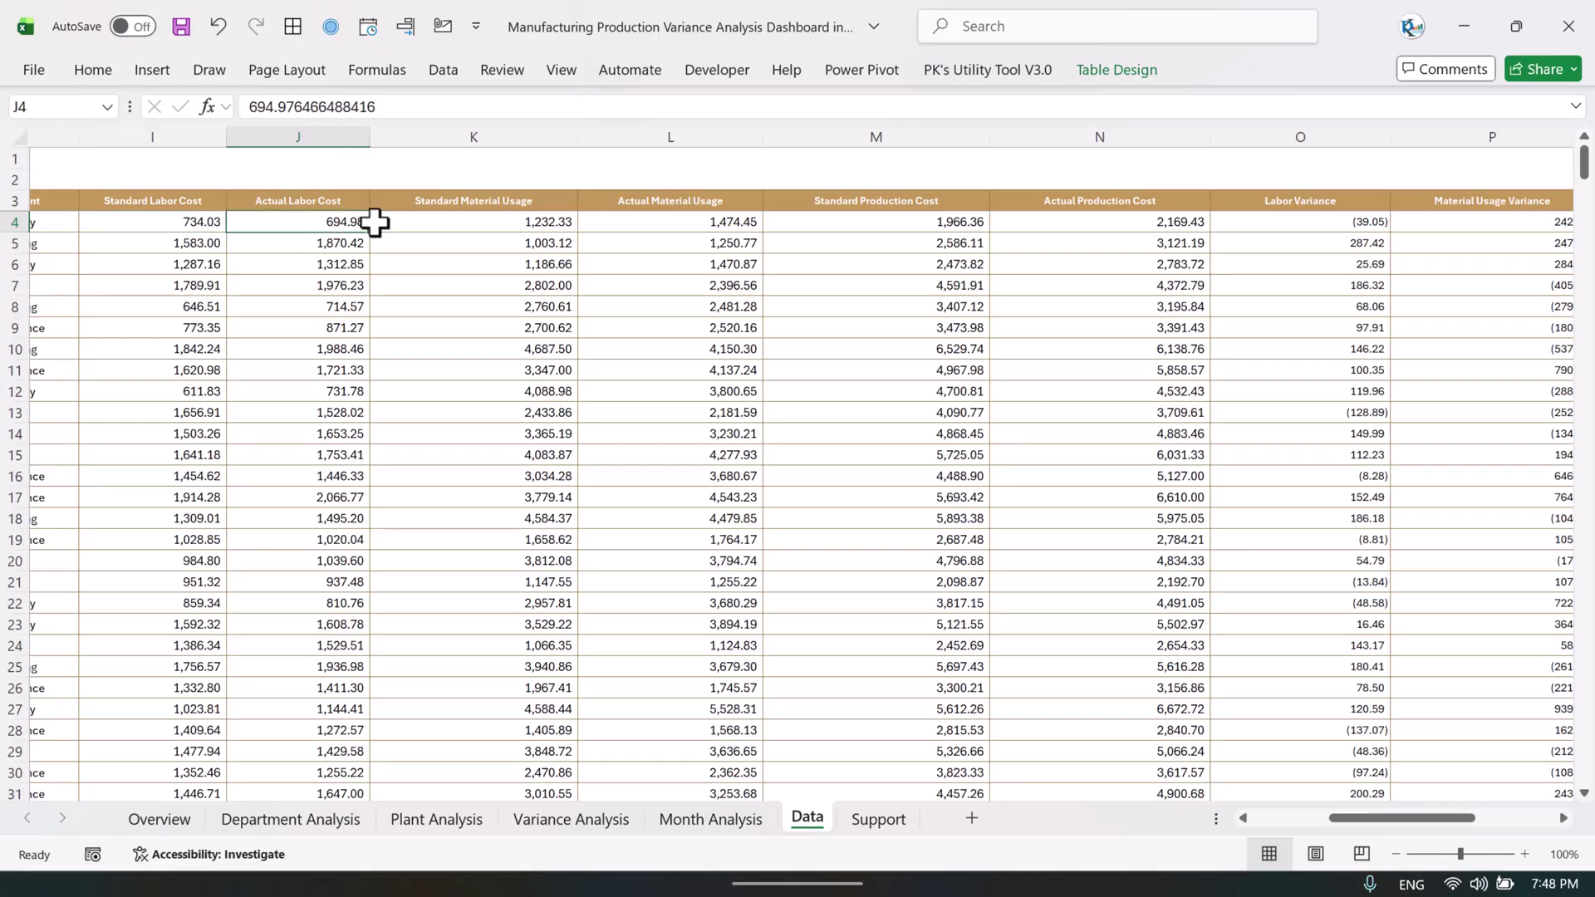
click(499, 223)
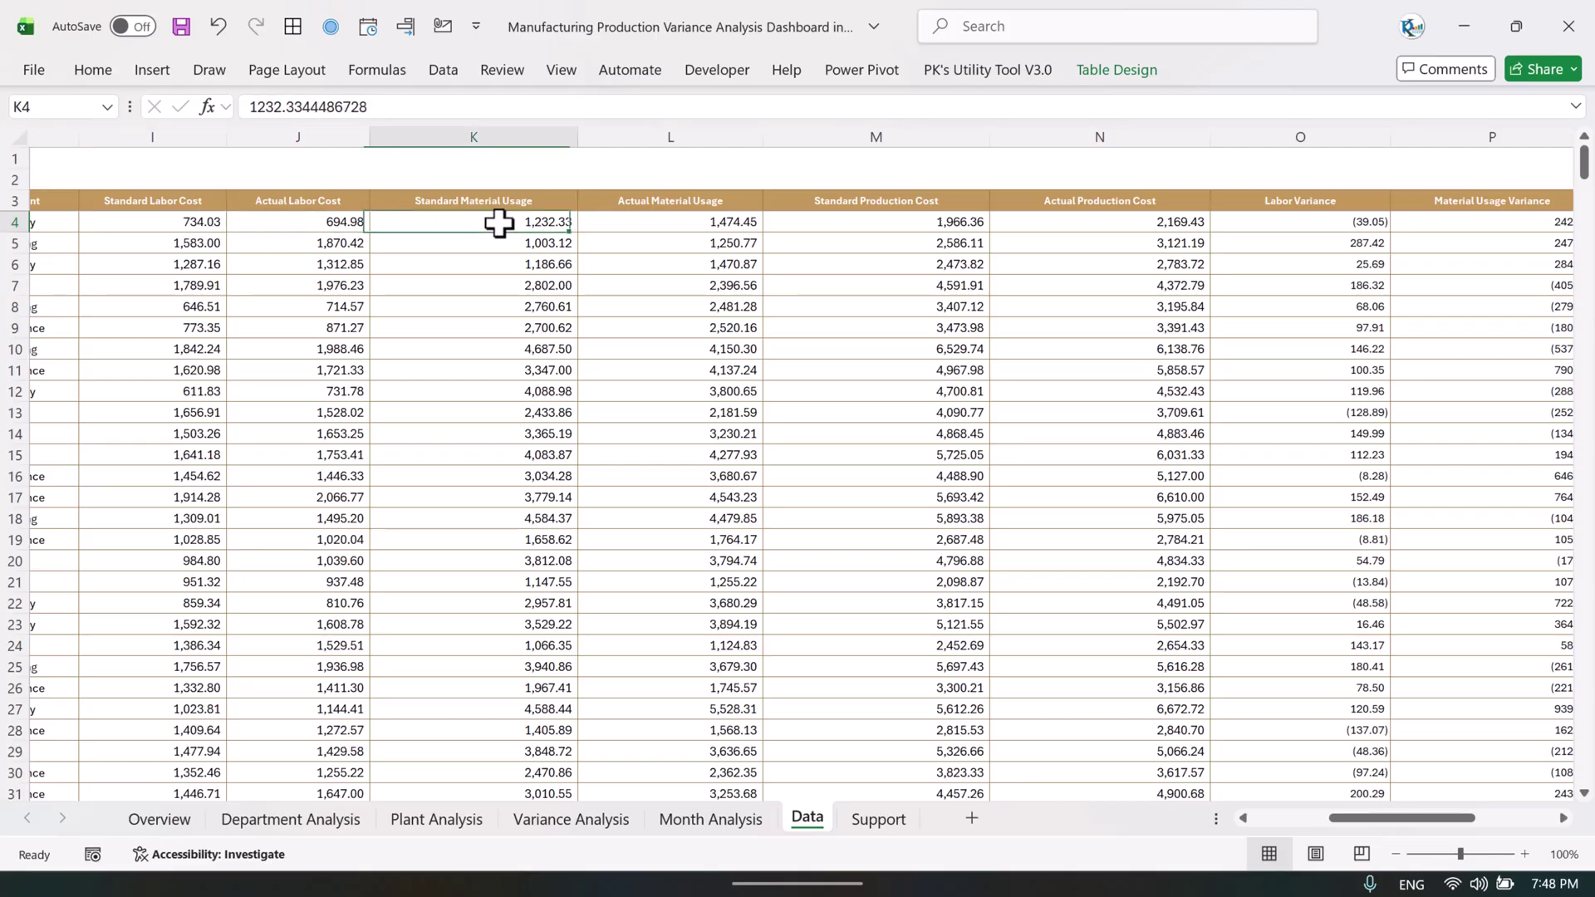
click(732, 223)
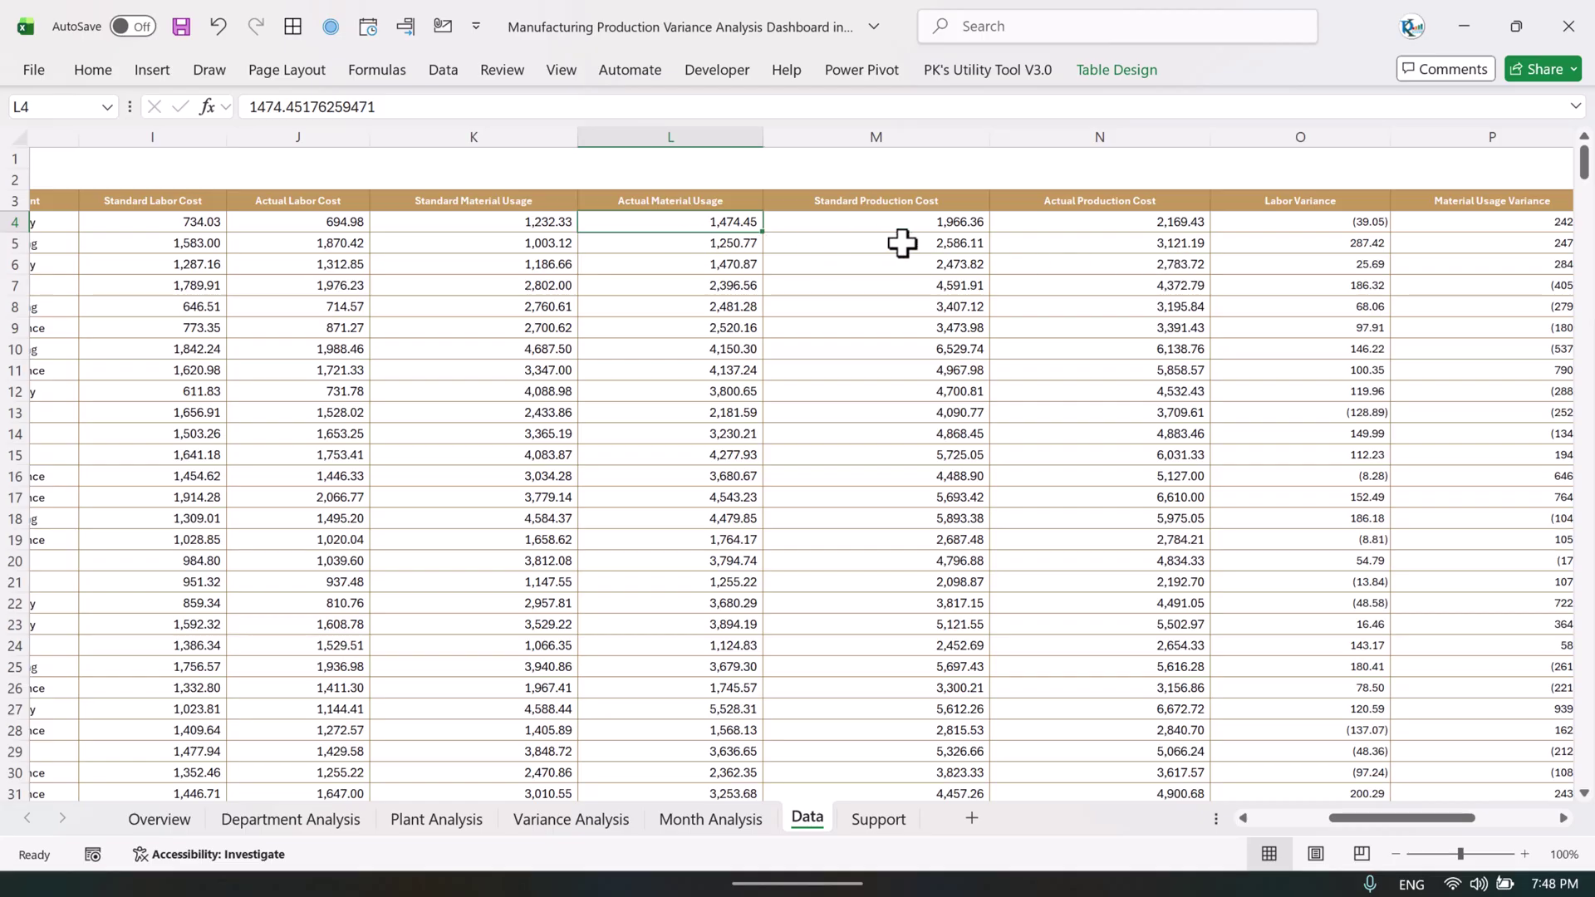
scroll(901, 242, right, 2)
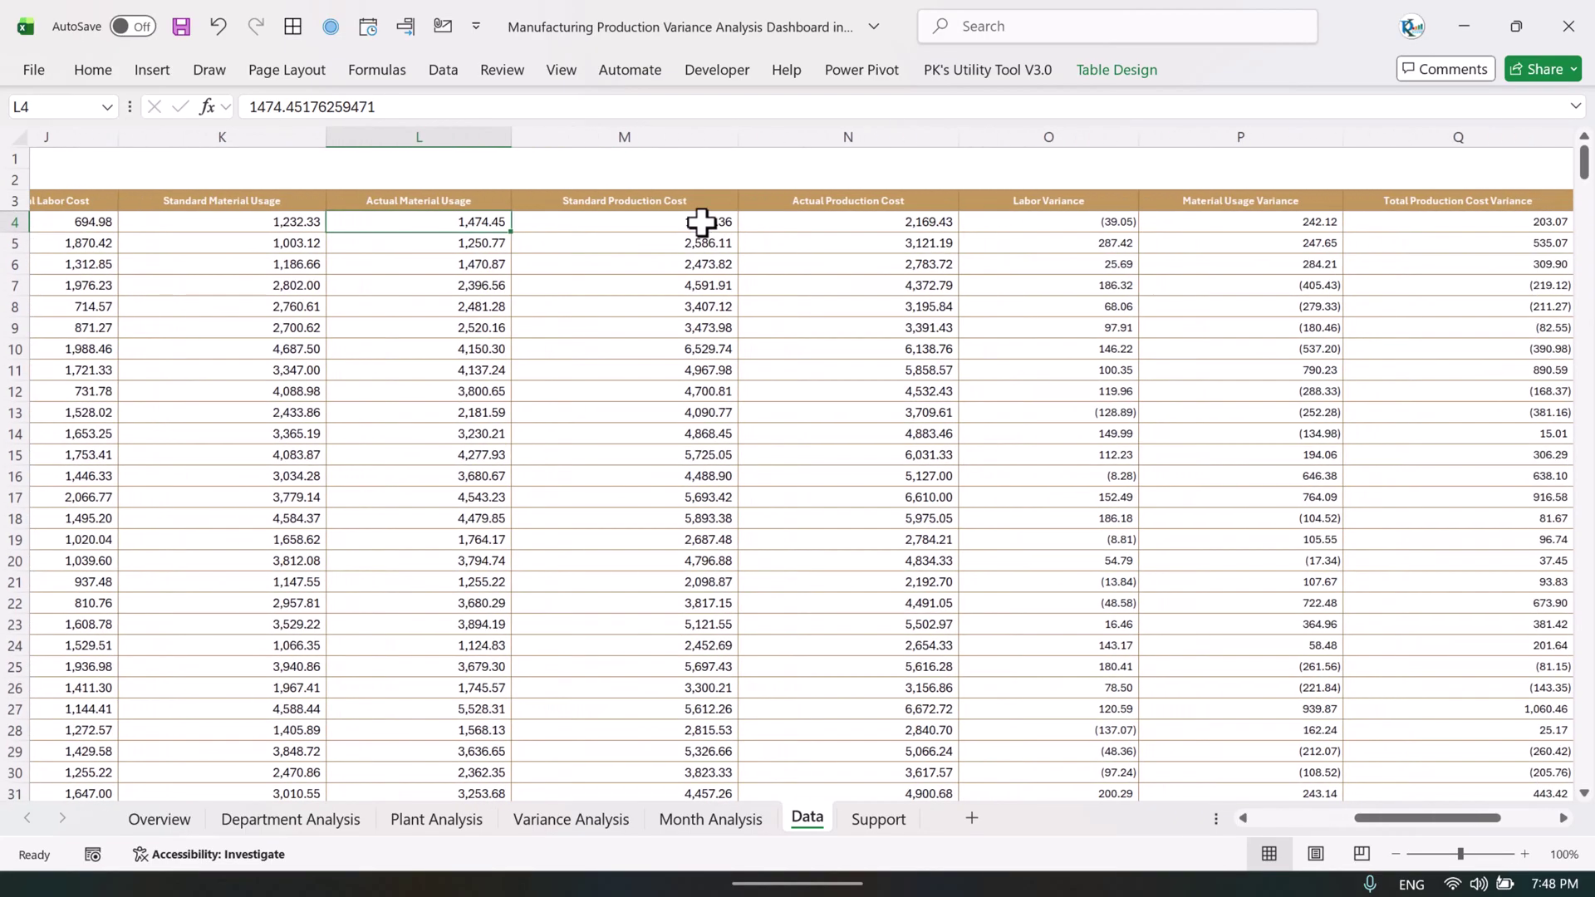
click(709, 222)
scroll(763, 255, right, 2)
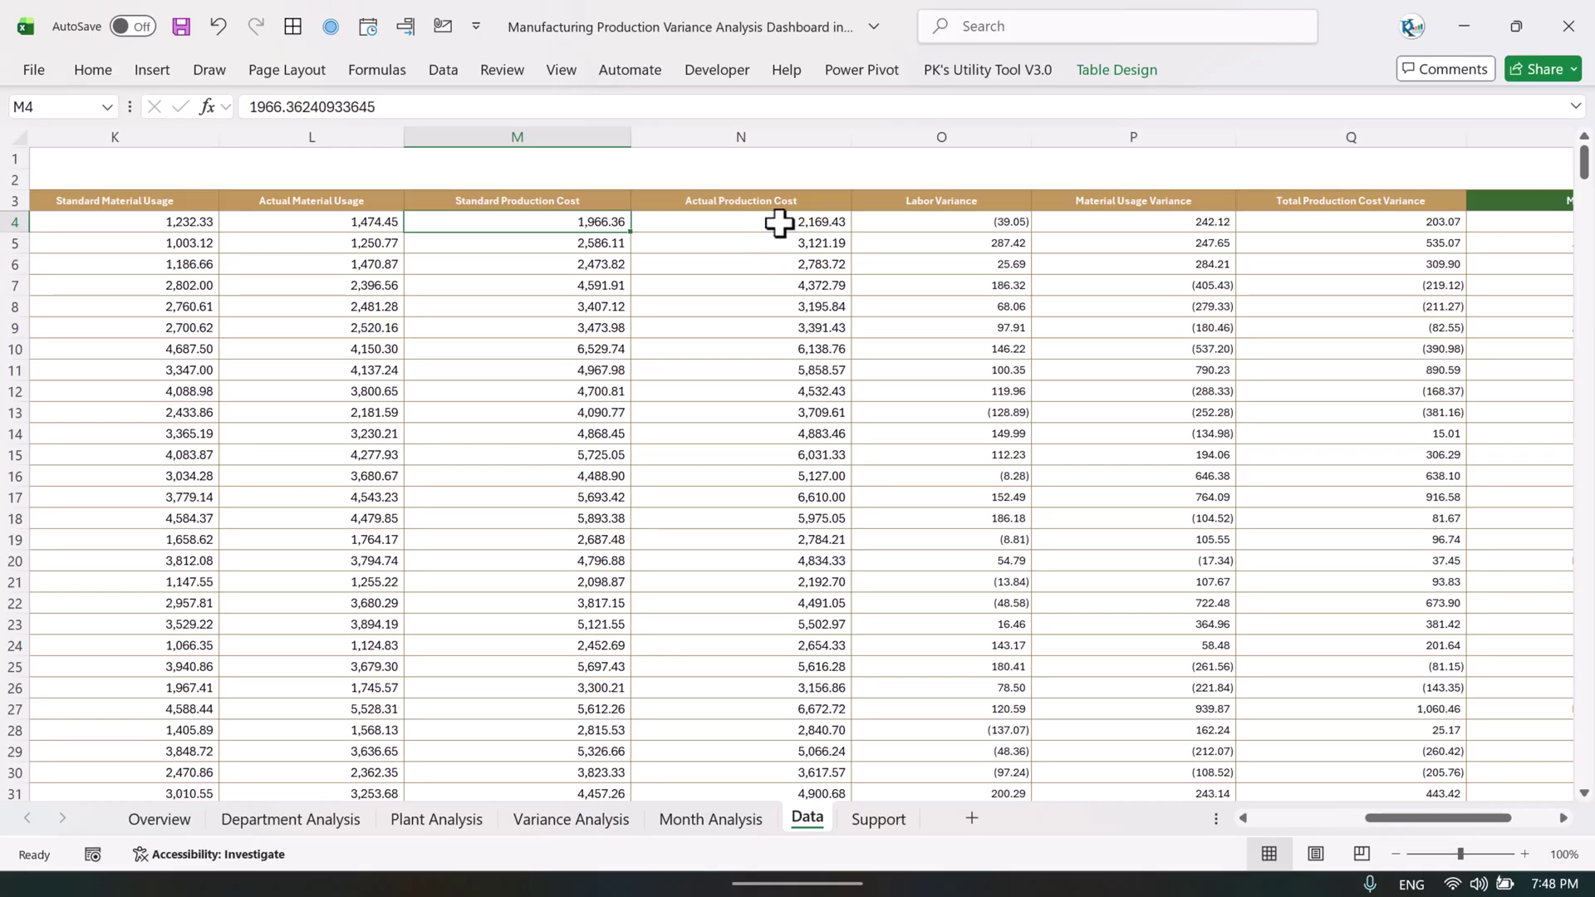
click(779, 223)
- Select the first values of Labor Variance, Material Usage Variance and Total Production Cost Variance in O4, P4 and Q4
scroll(1122, 295, right, 2)
drag(835, 222, 1213, 222)
click(780, 223)
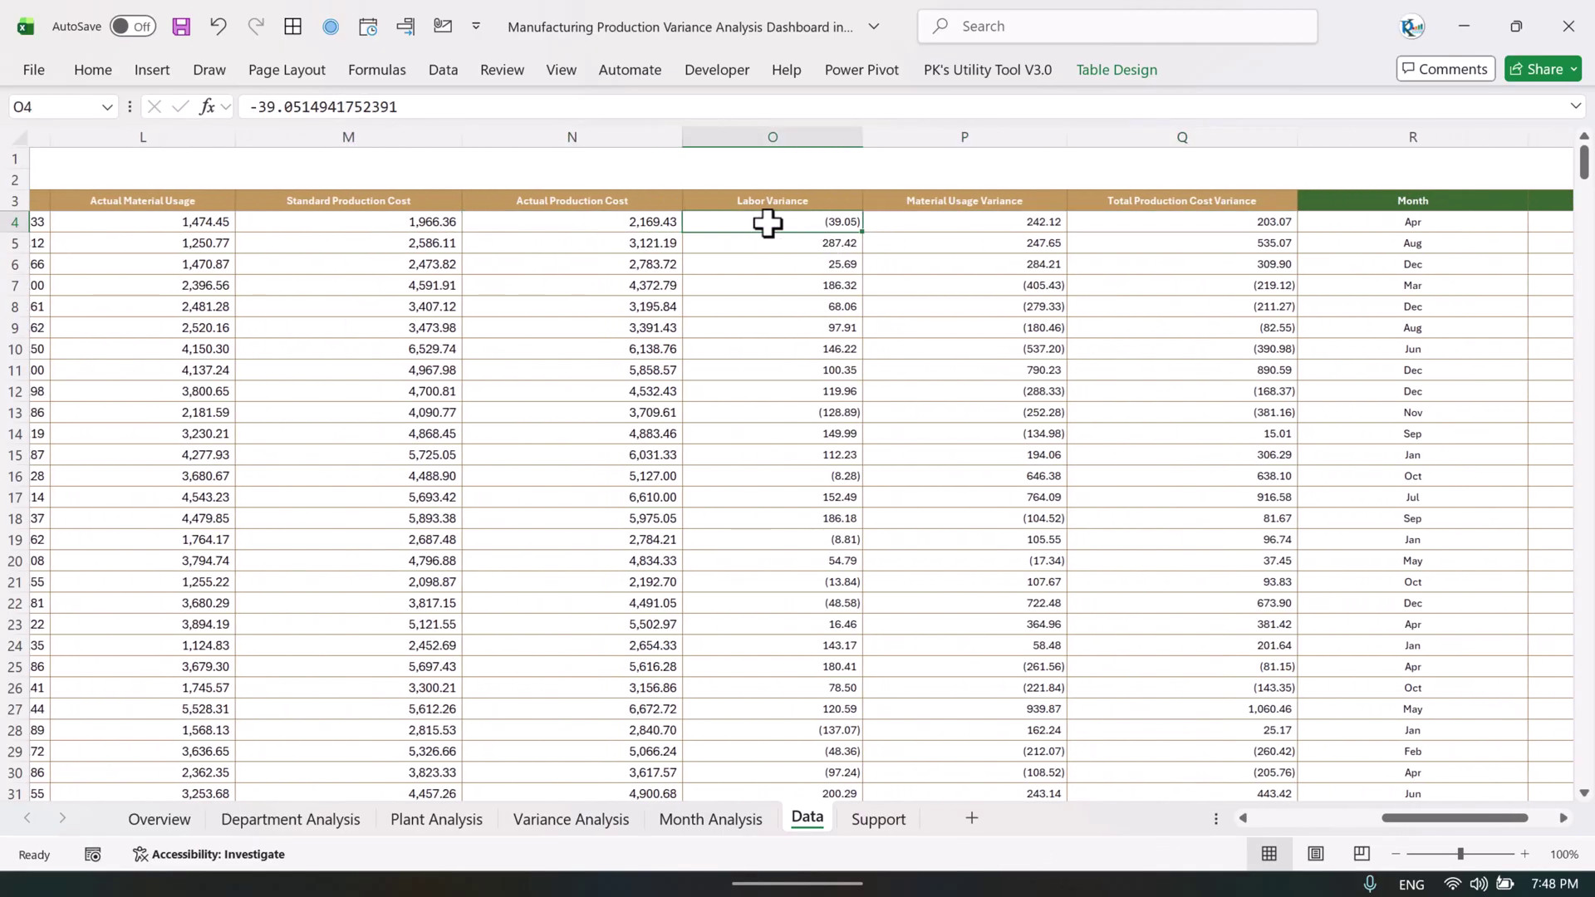
click(991, 222)
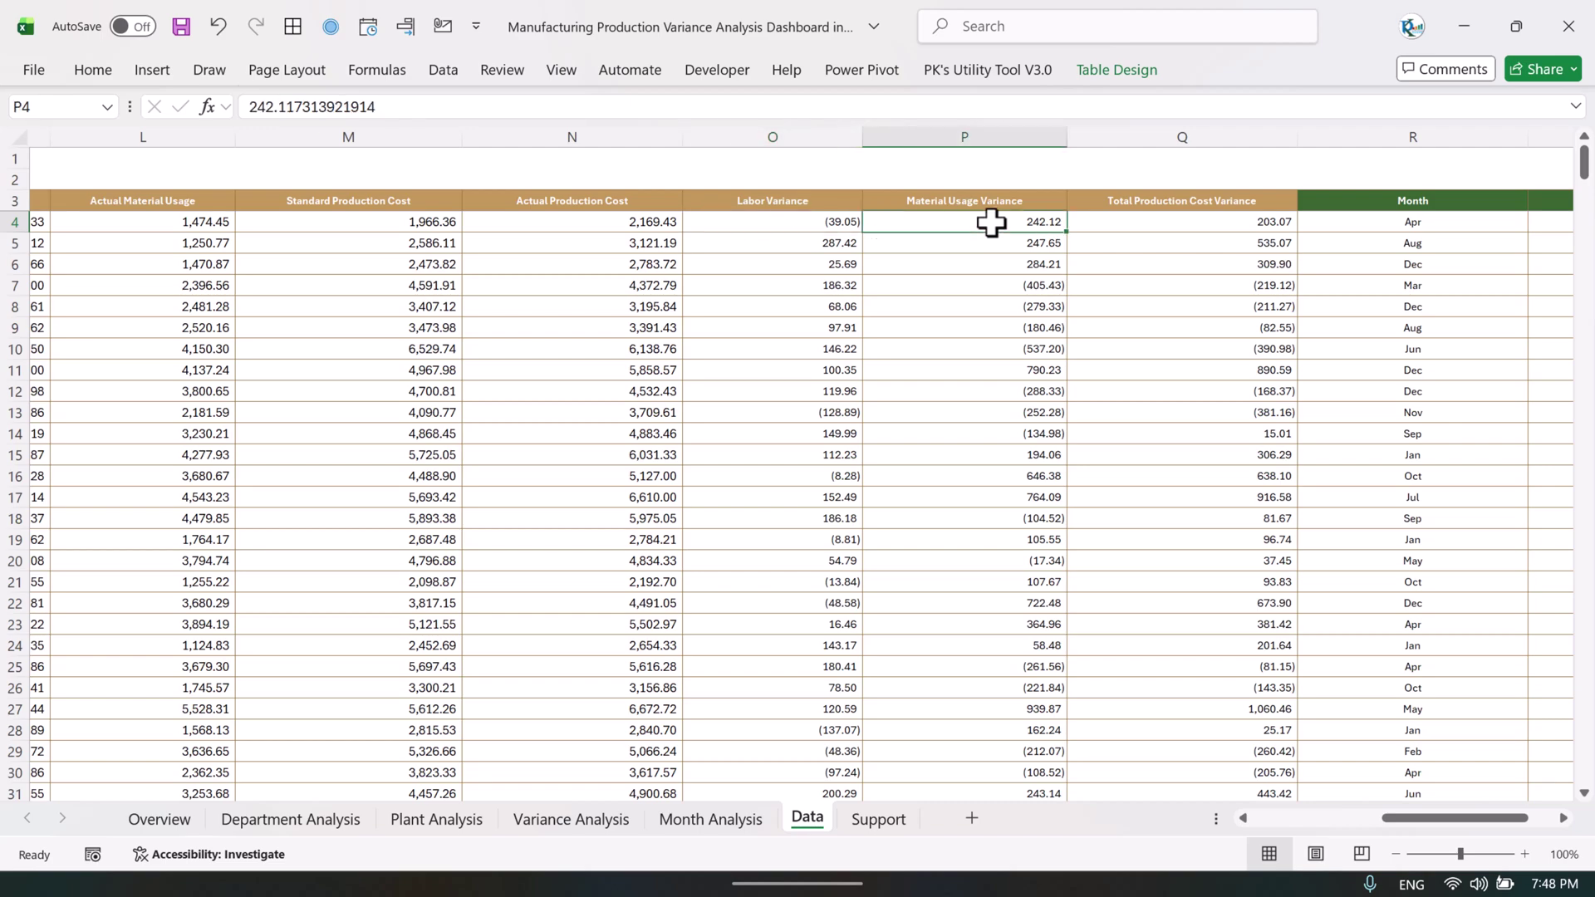
click(1228, 222)
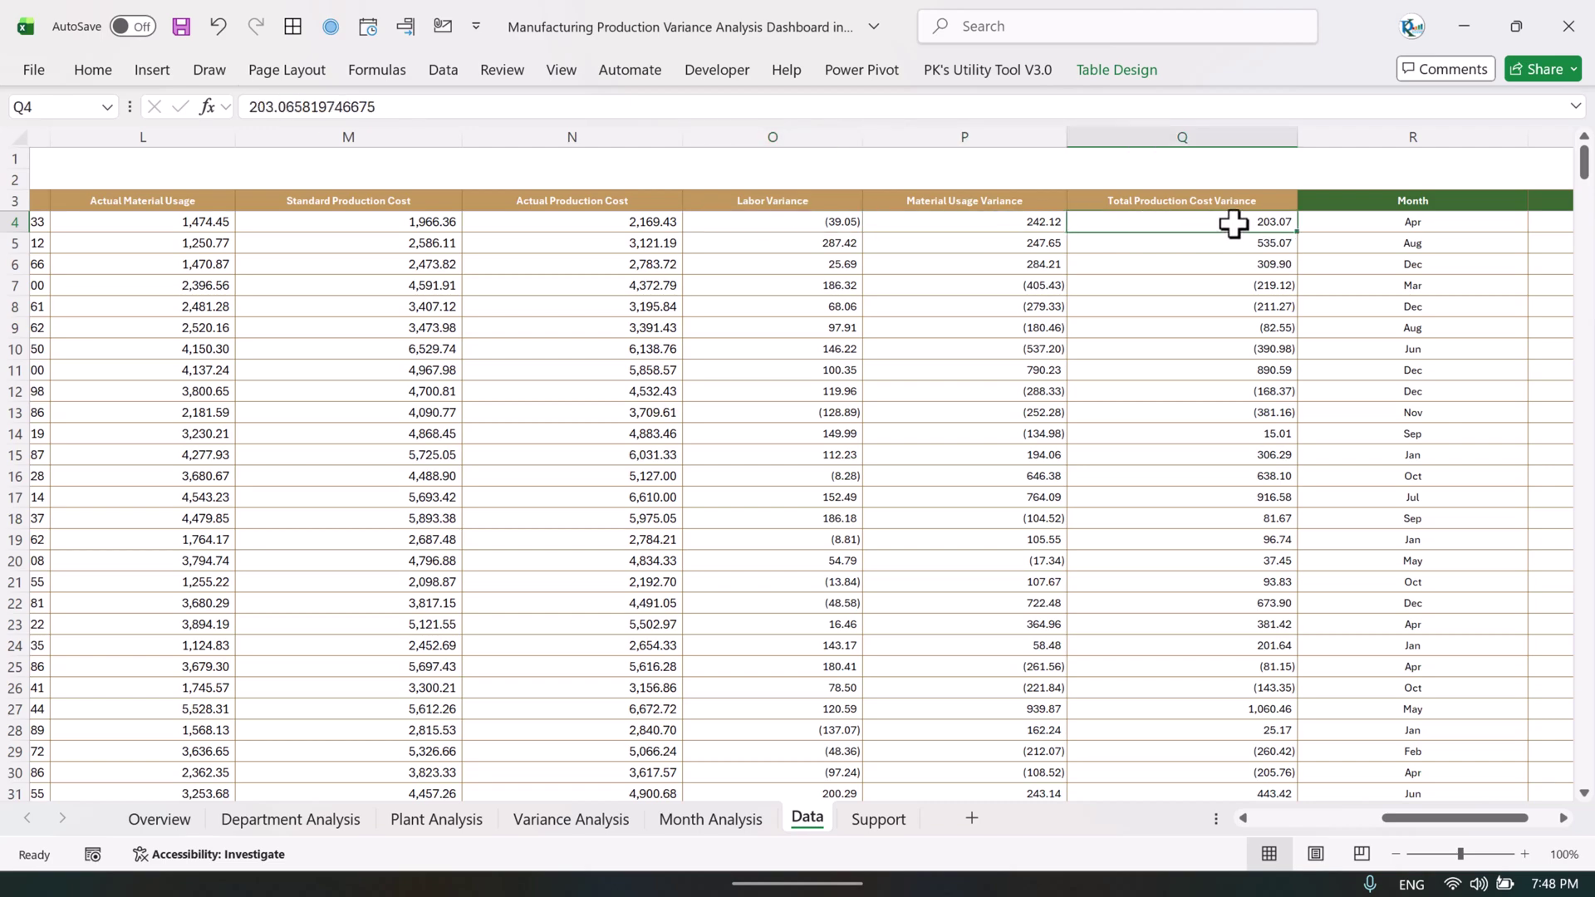
scroll(1325, 270, right, 3)
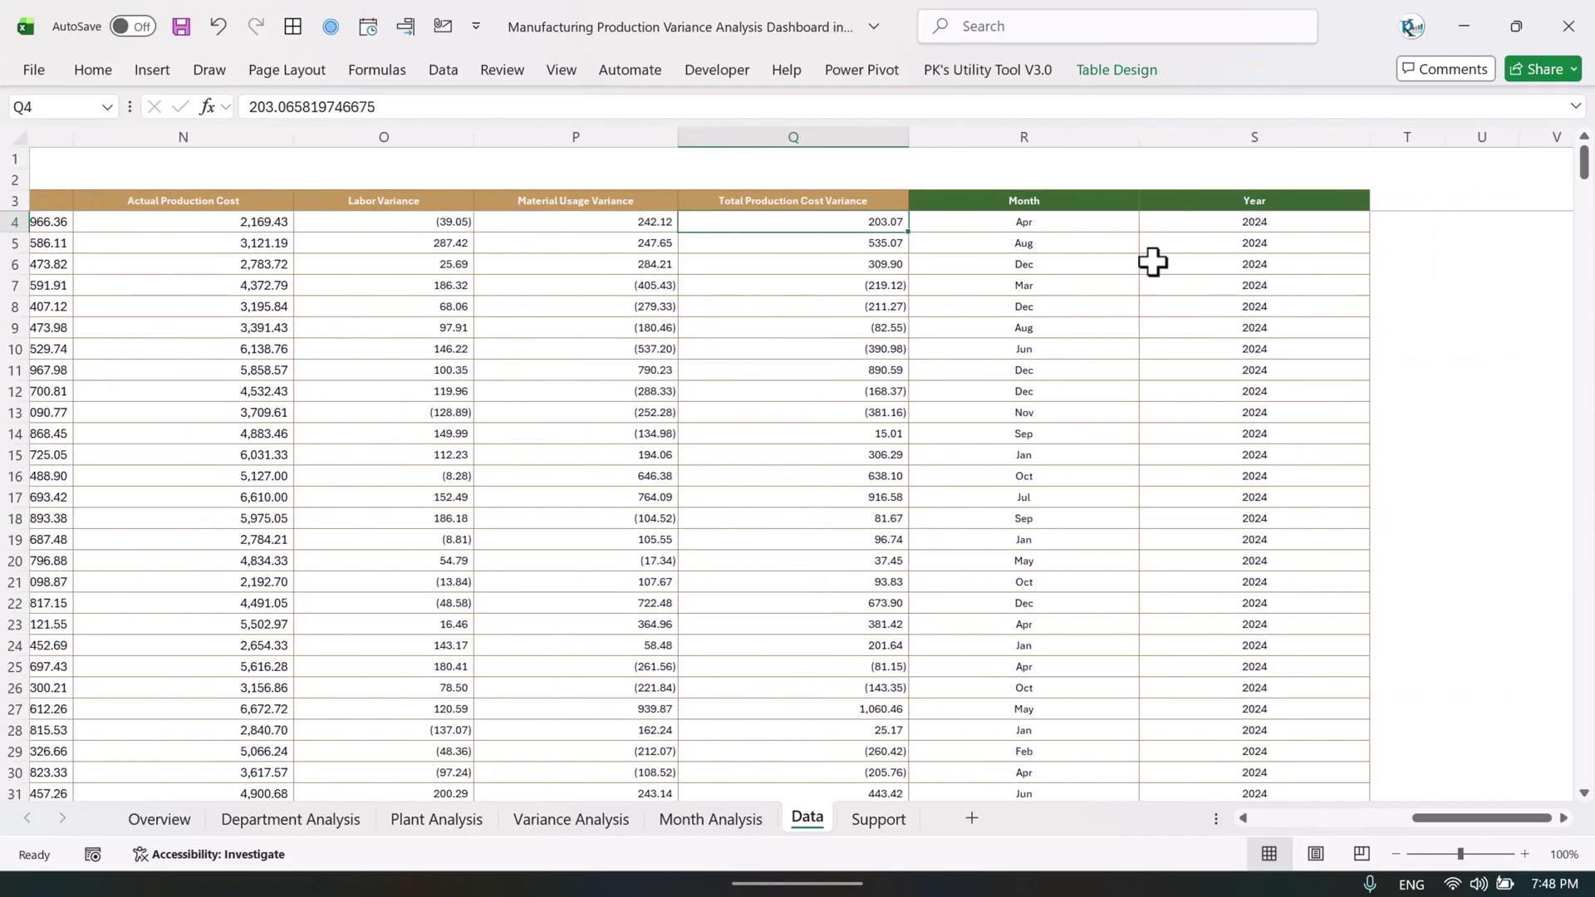
click(1044, 224)
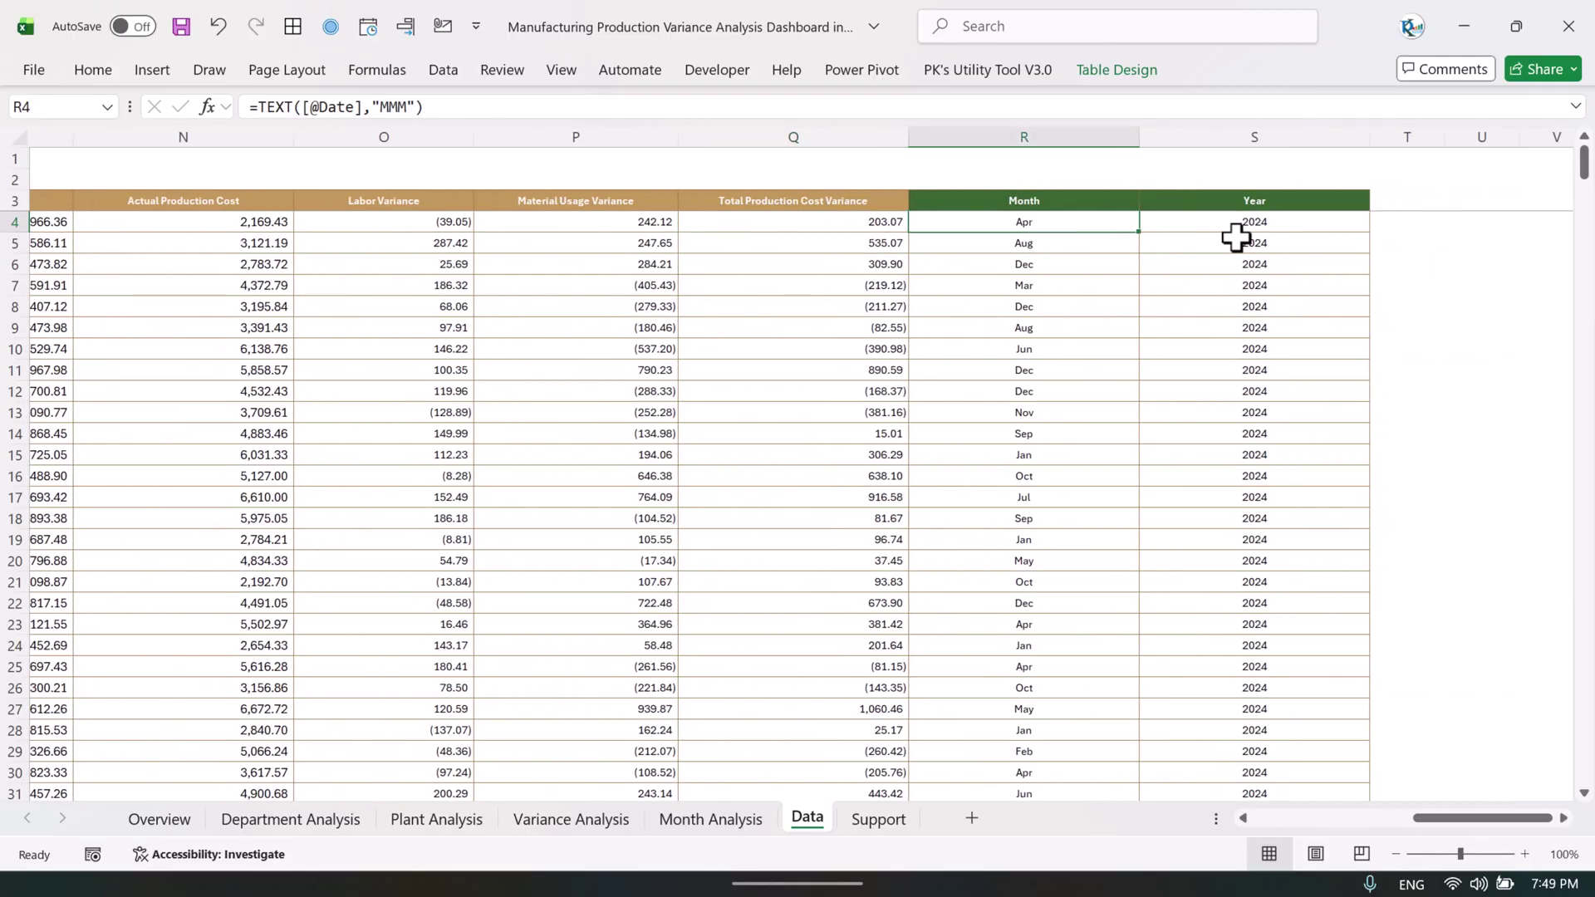
click(455, 108)
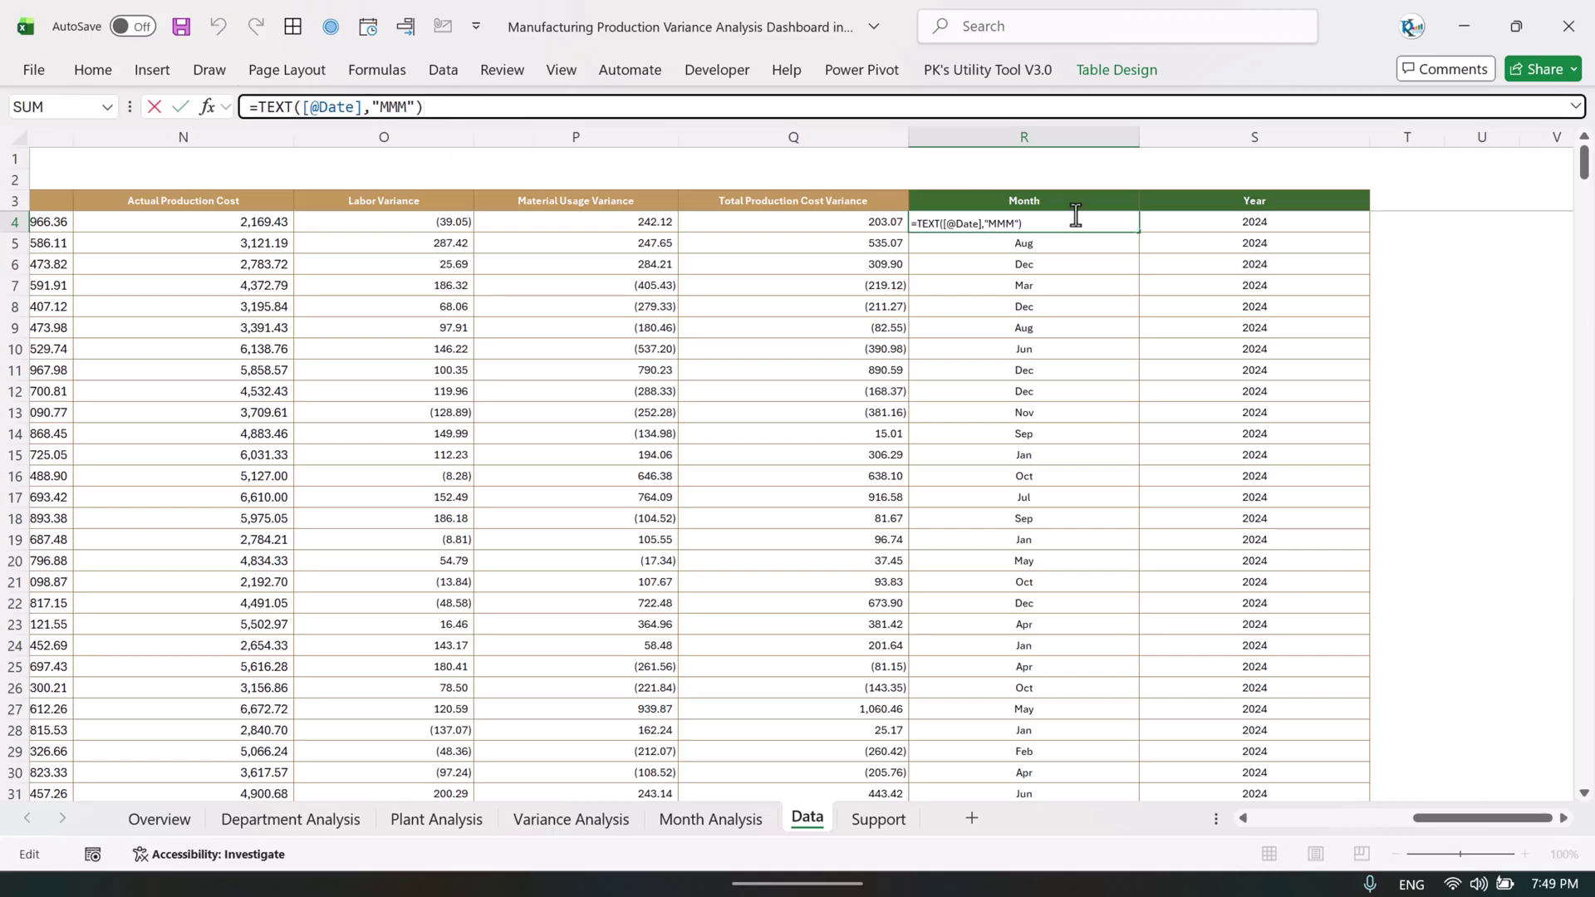
double_click(300, 108)
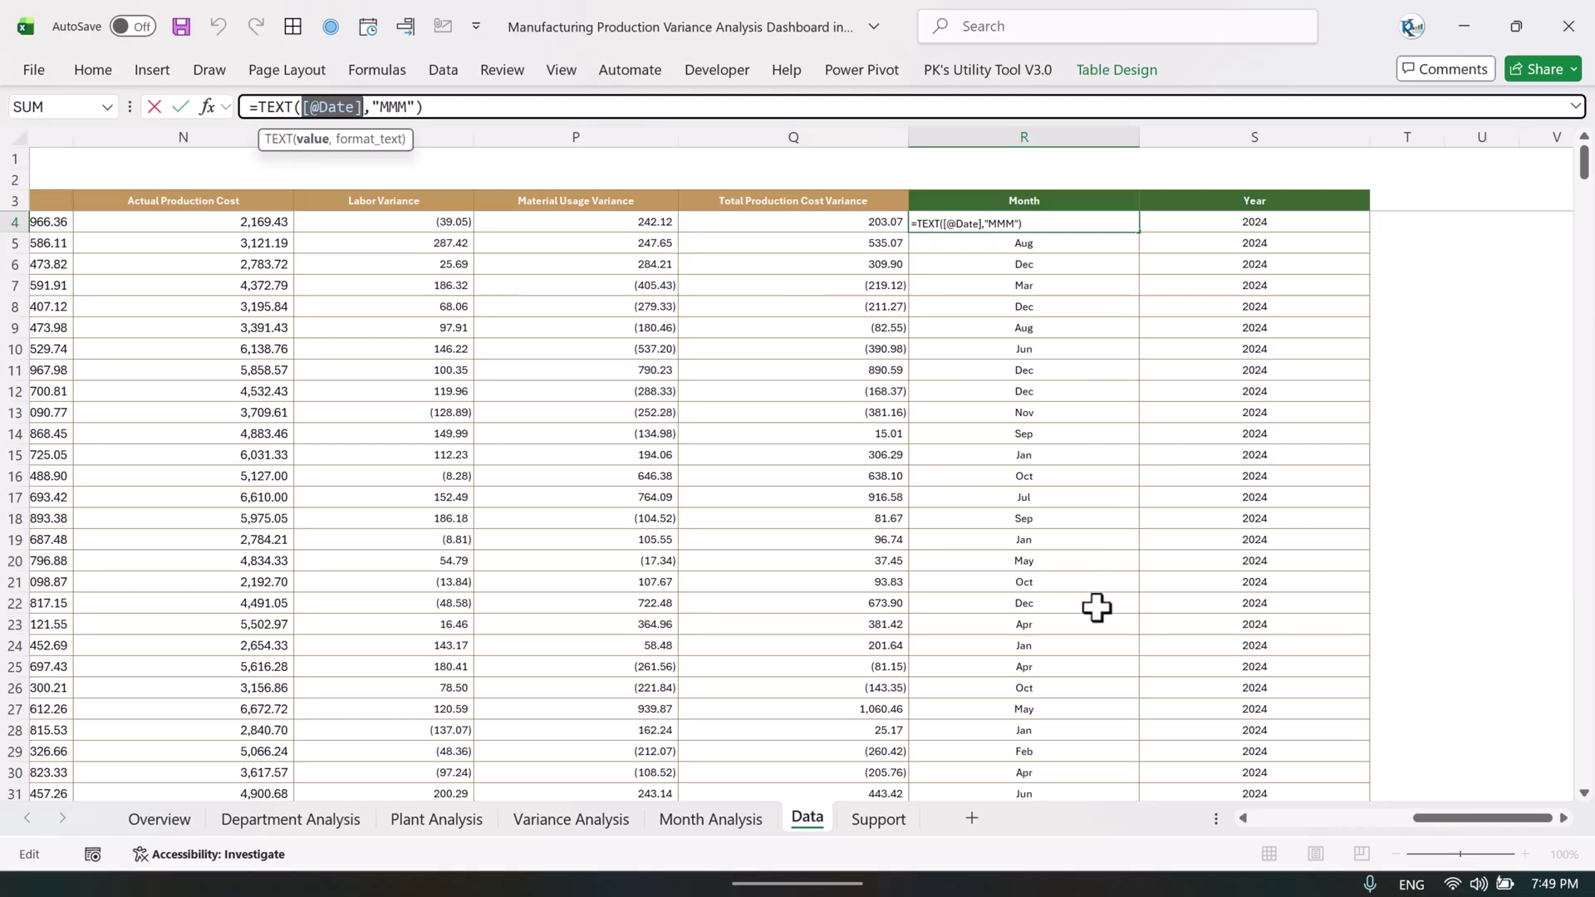
key(Escape)
- Go back to the first Date entry in C4, return to the Month formula in R4, and view the Year formula in S4
drag(1470, 814, 1146, 826)
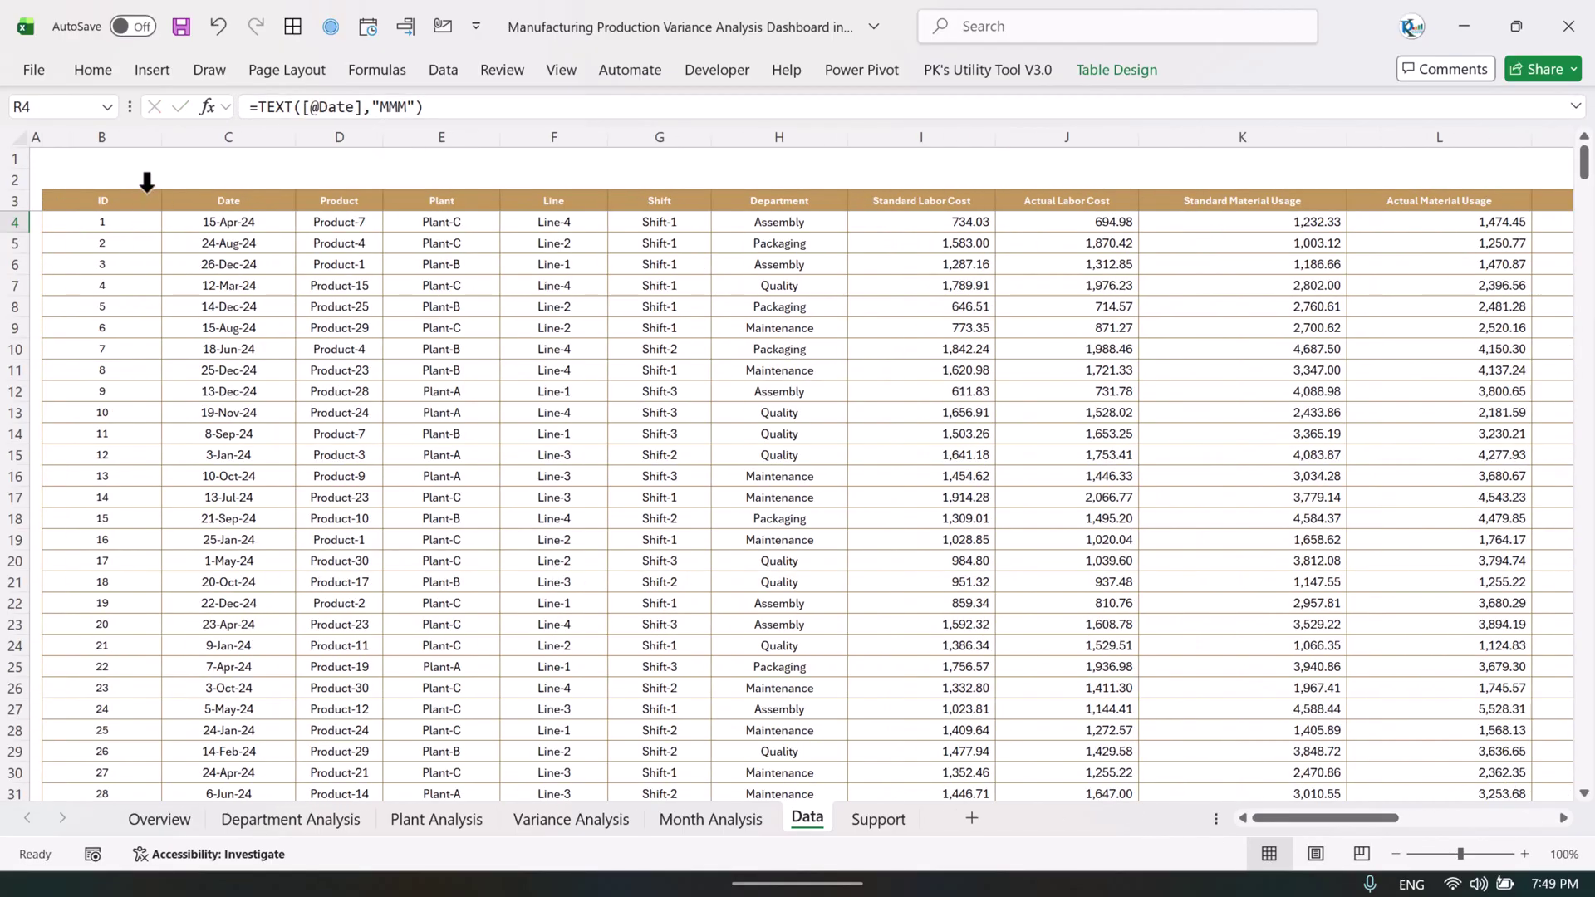
click(218, 225)
key(ctrl+Right)
key(Left)
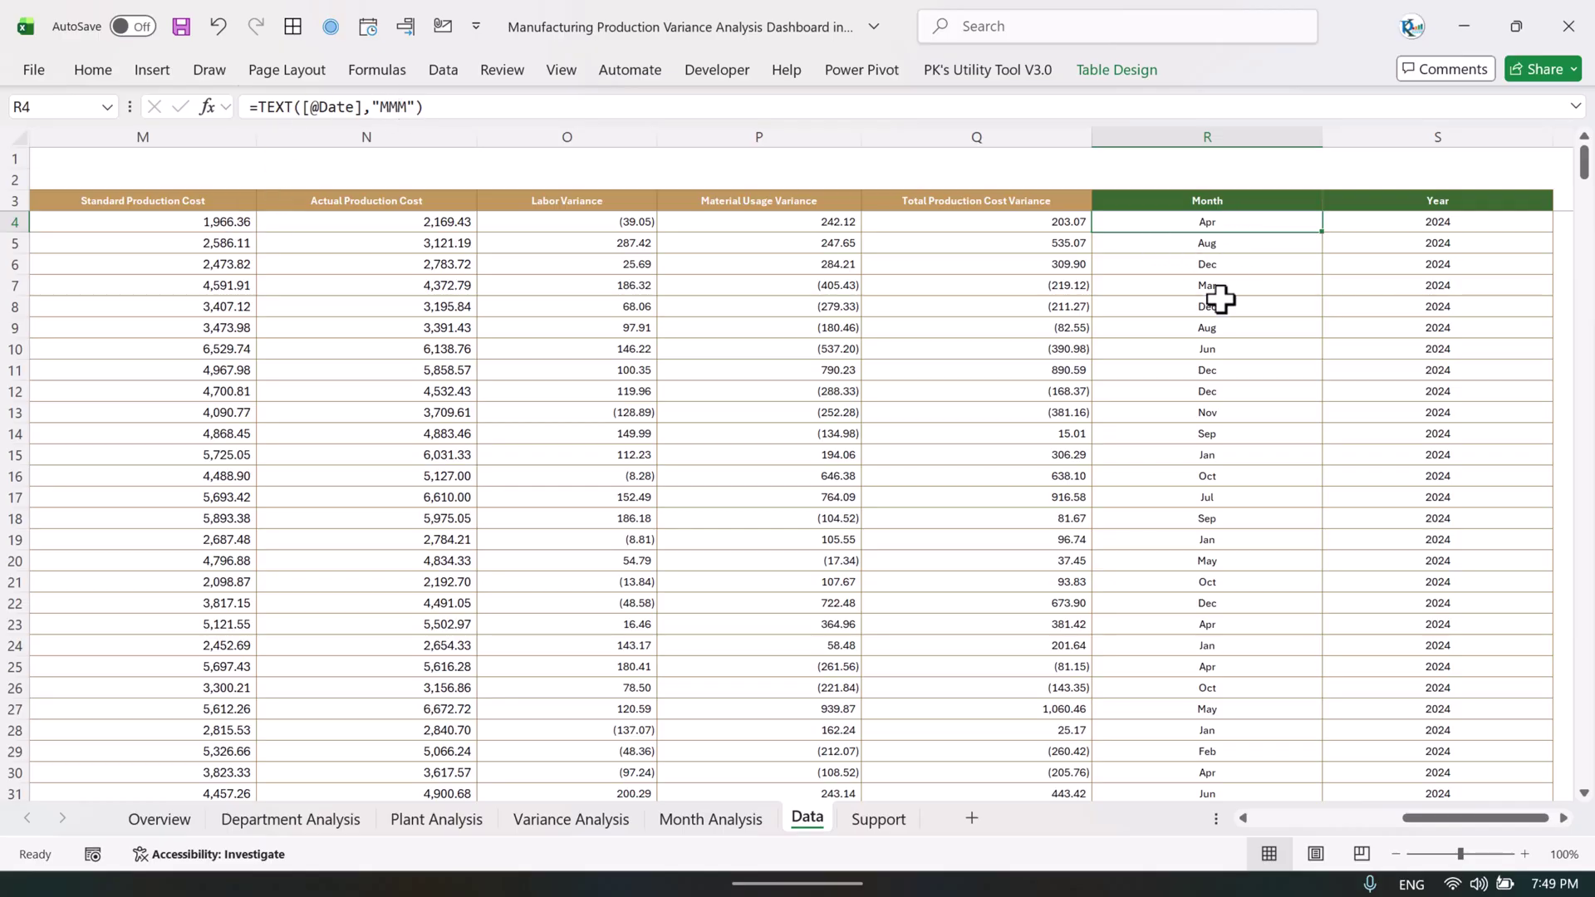
click(1437, 226)
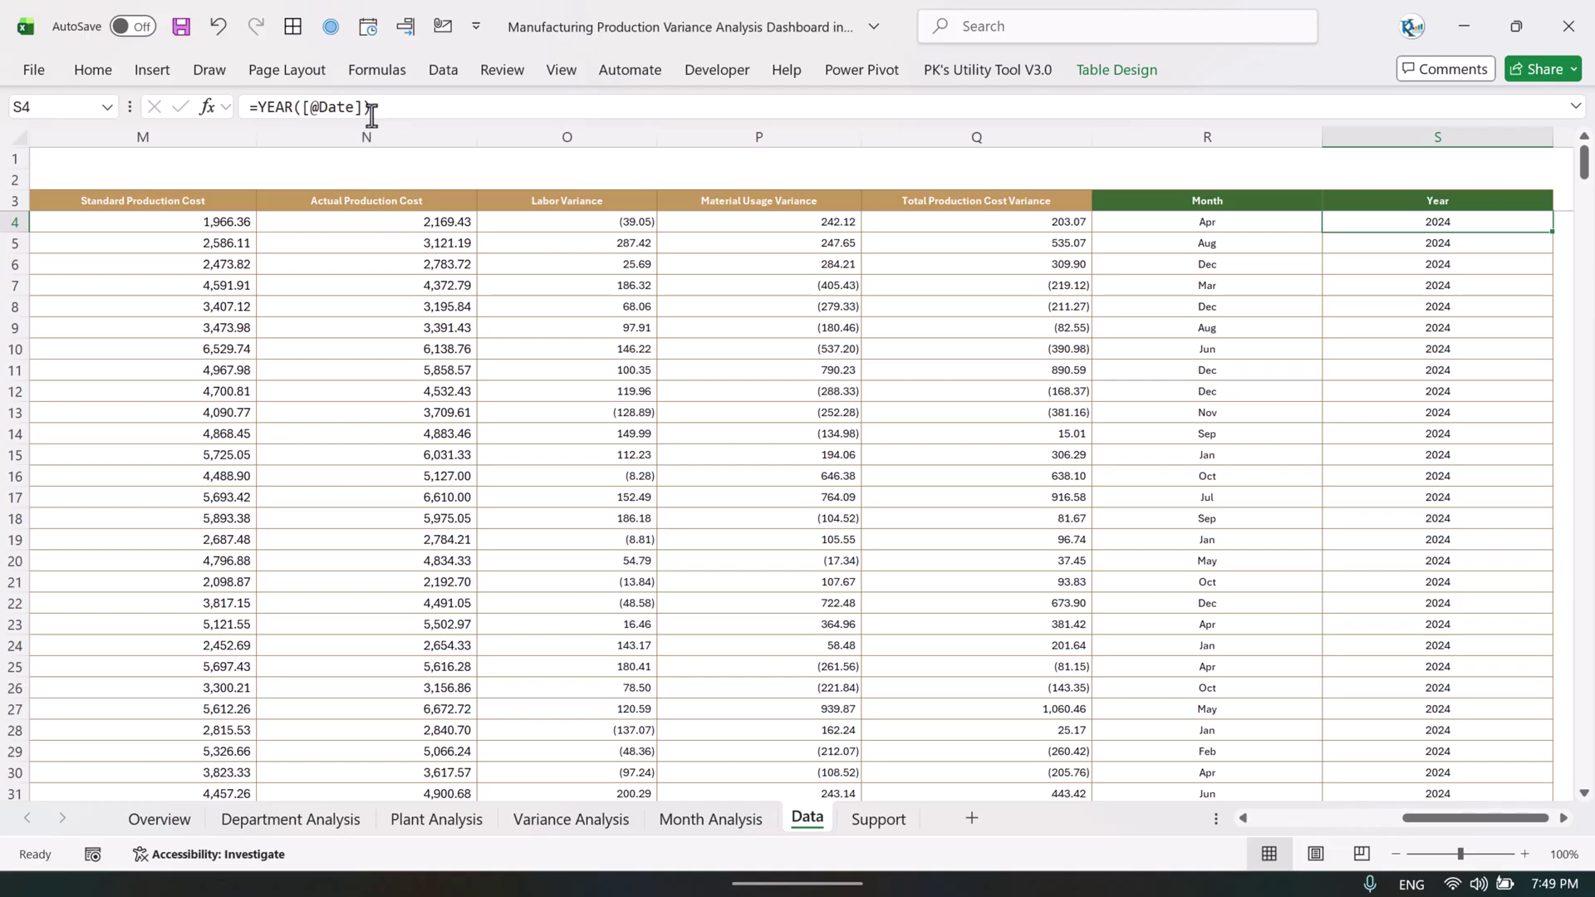
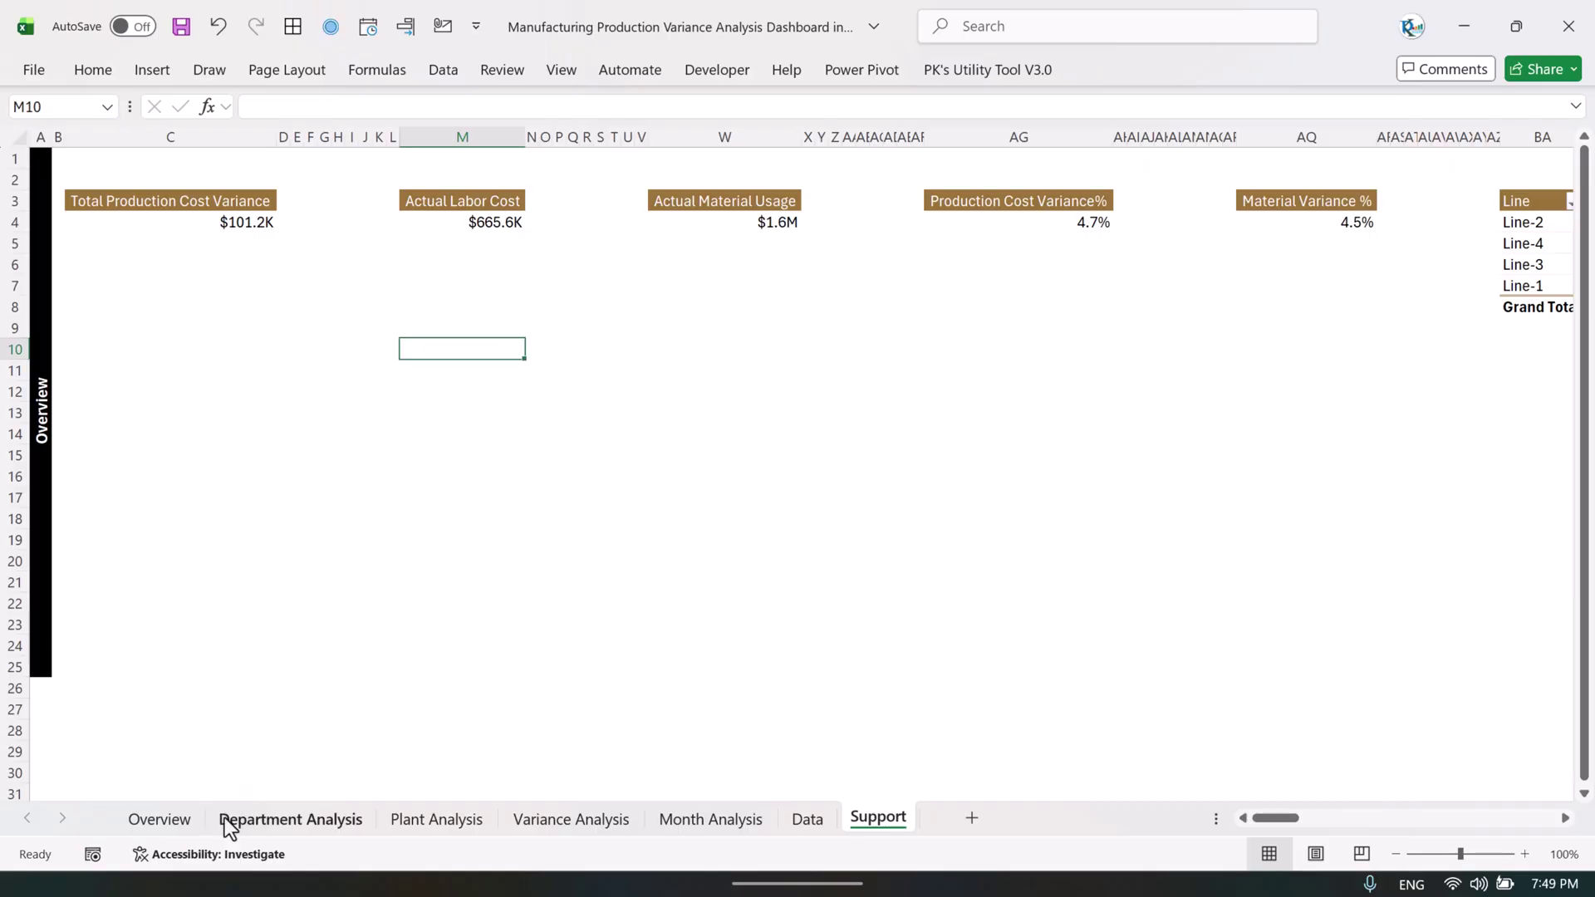
- Check the Overview cards, then inspect the Total Production Cost Variance and Actual Labor Cost pivot values on the Support worksheet
click(158, 821)
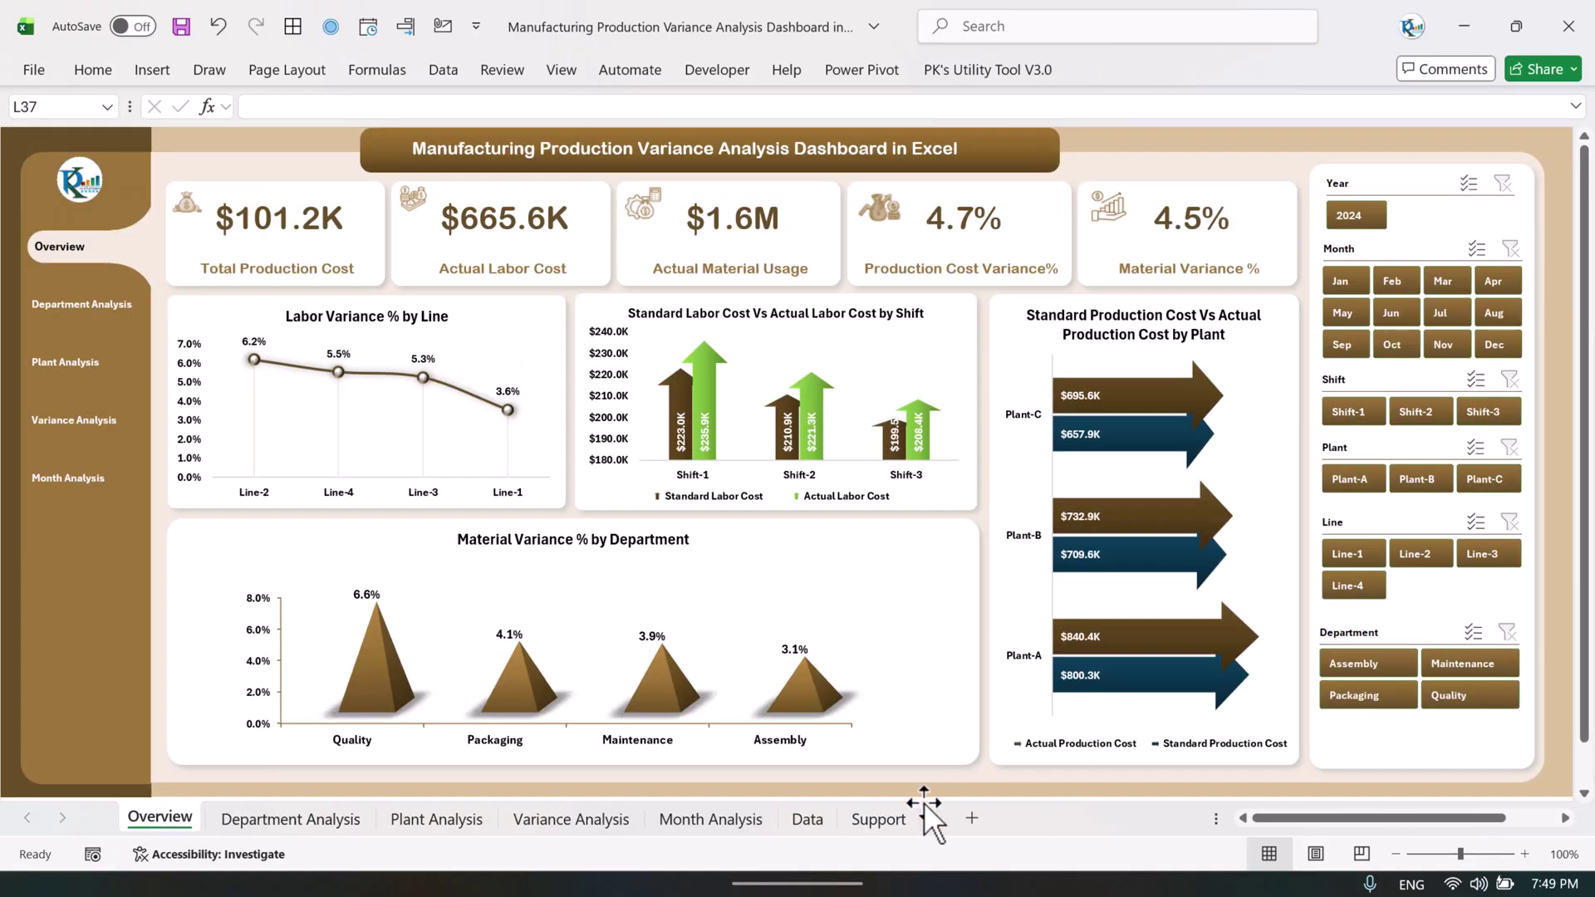
click(878, 819)
click(144, 205)
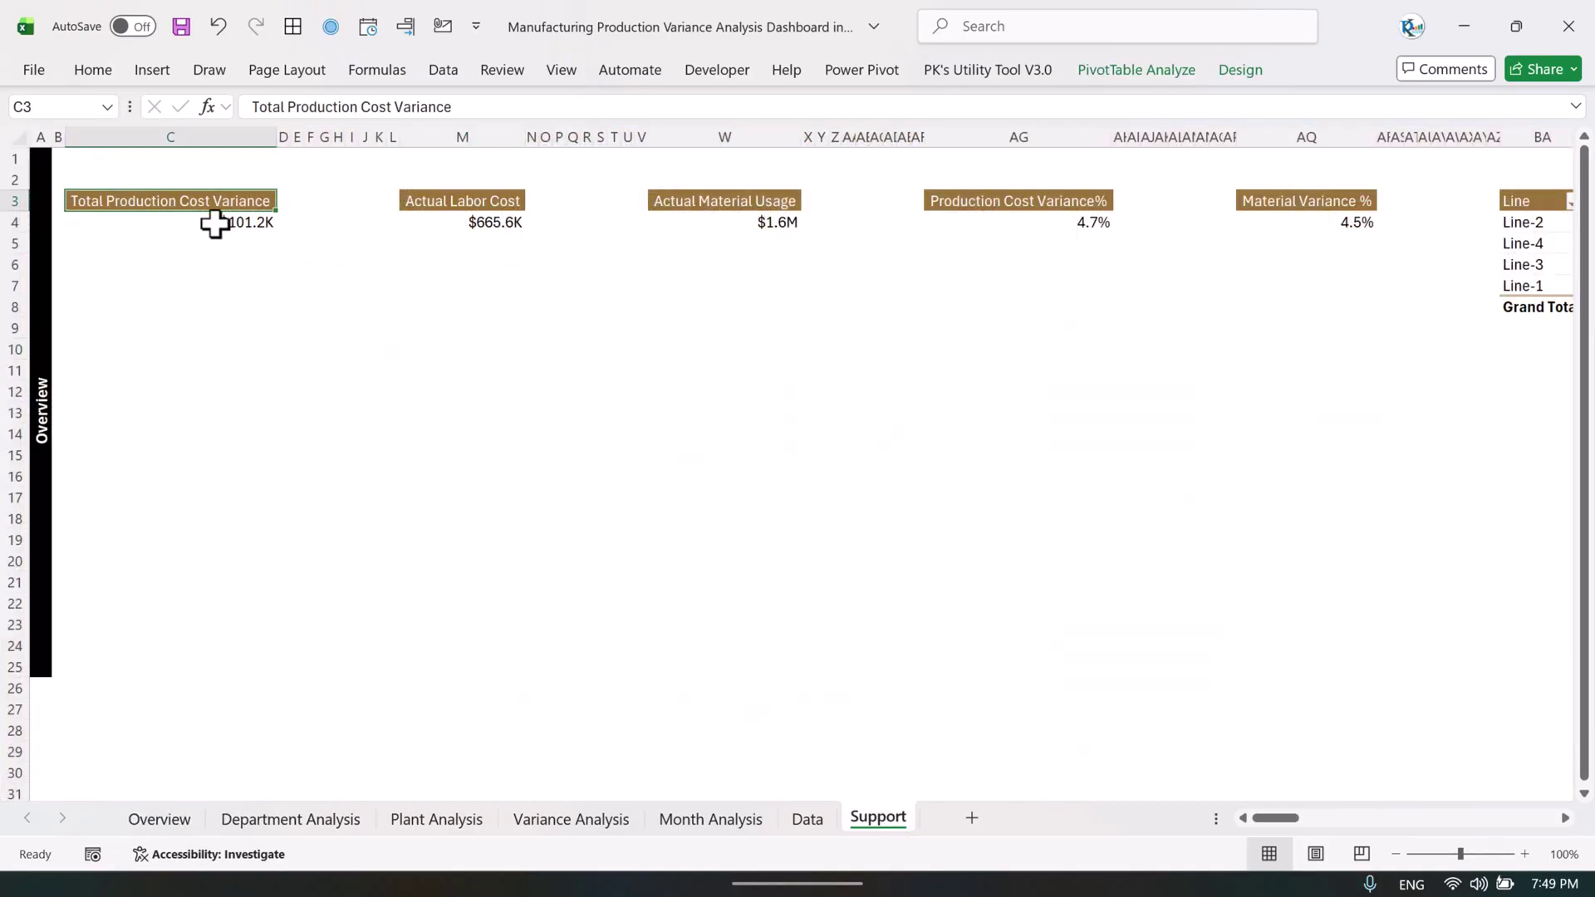
click(167, 221)
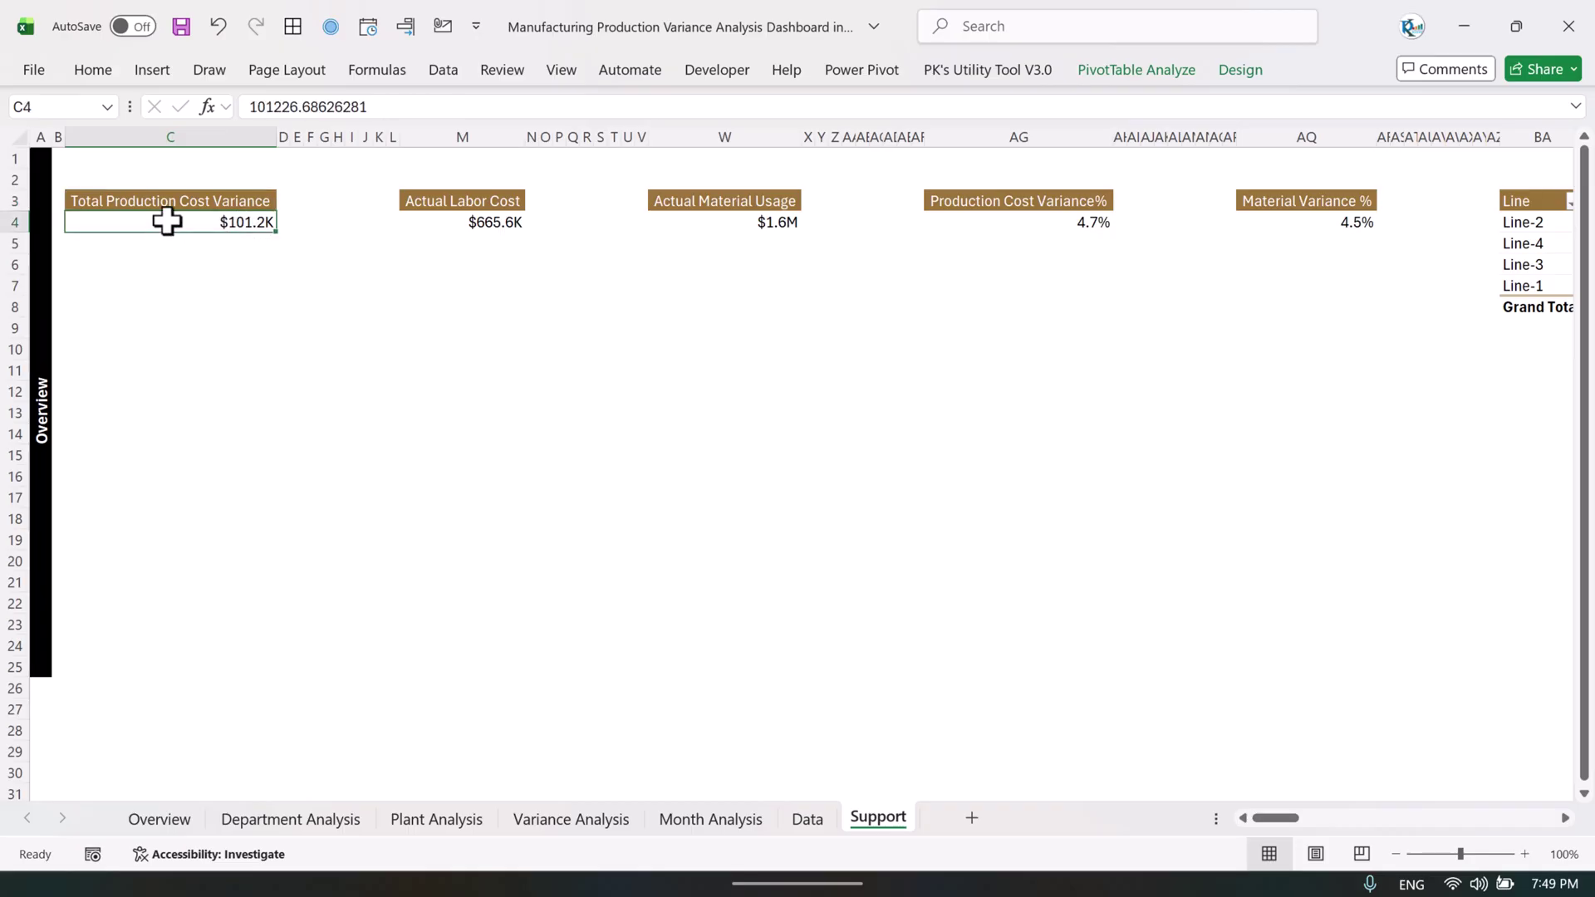
click(512, 216)
click(501, 223)
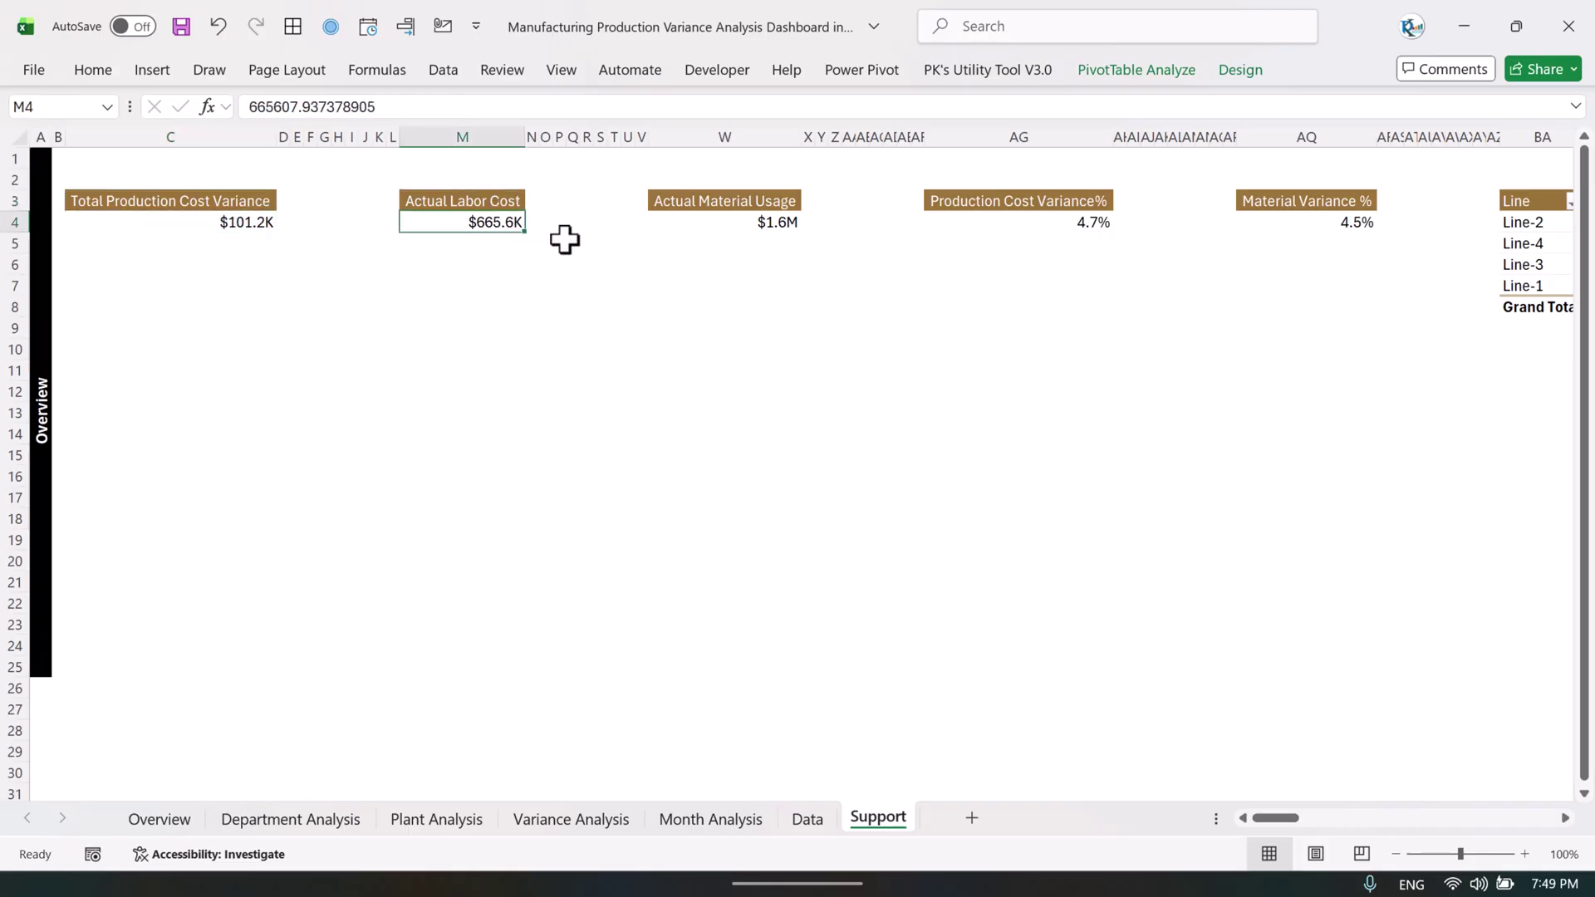
- Inspect the Actual Material Usage and Production Cost Variance% pivots, compare them with the Overview cards, and return to the Support worksheet
click(756, 202)
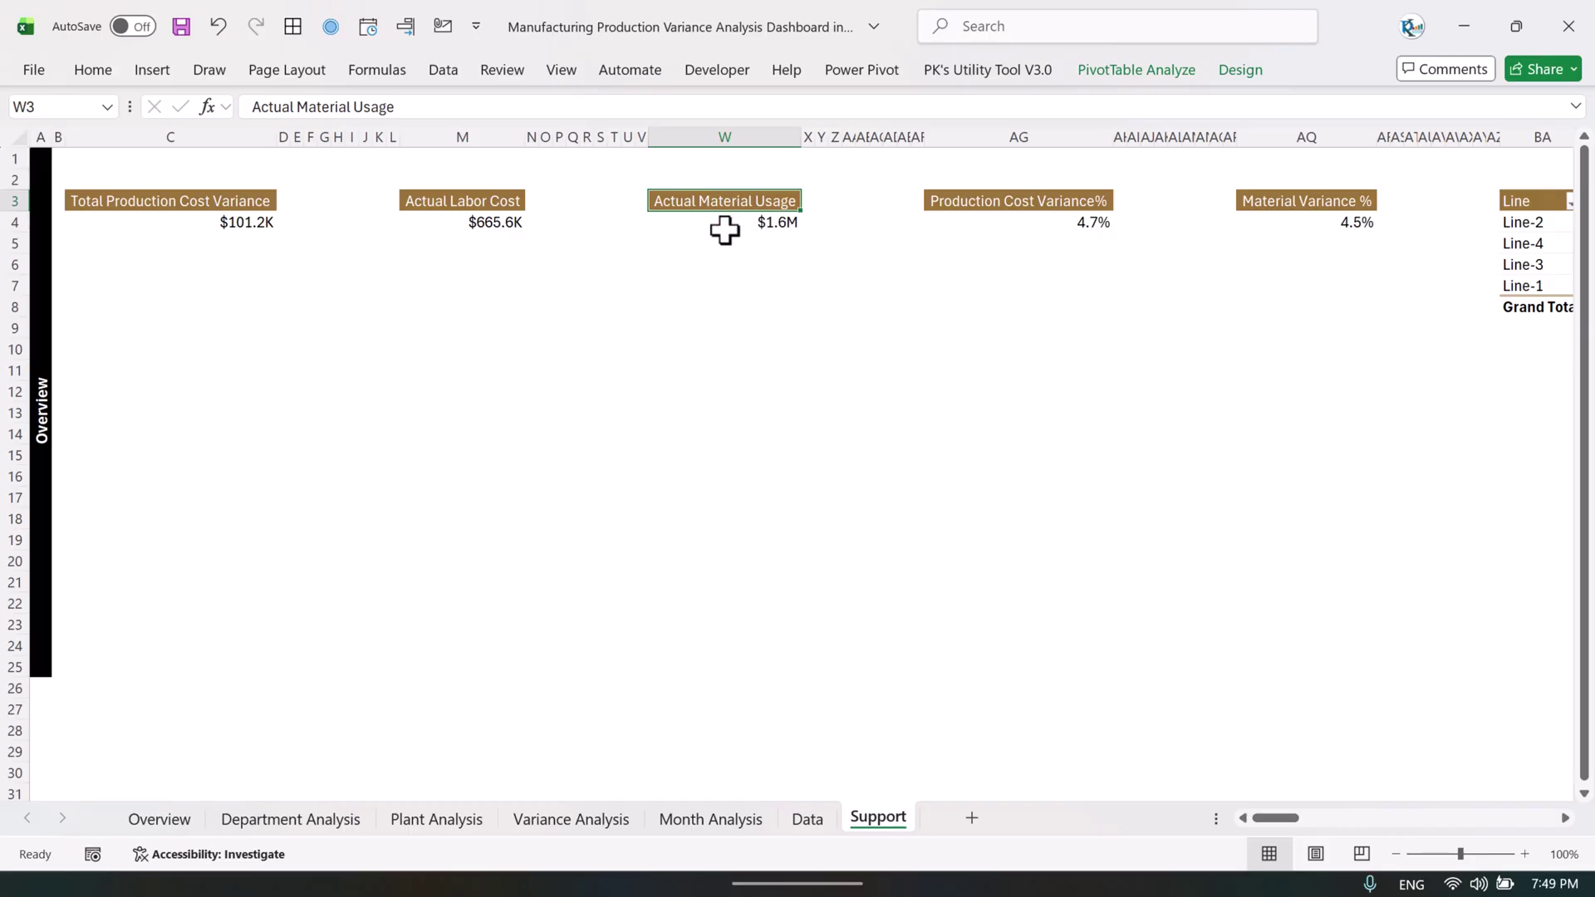
click(764, 221)
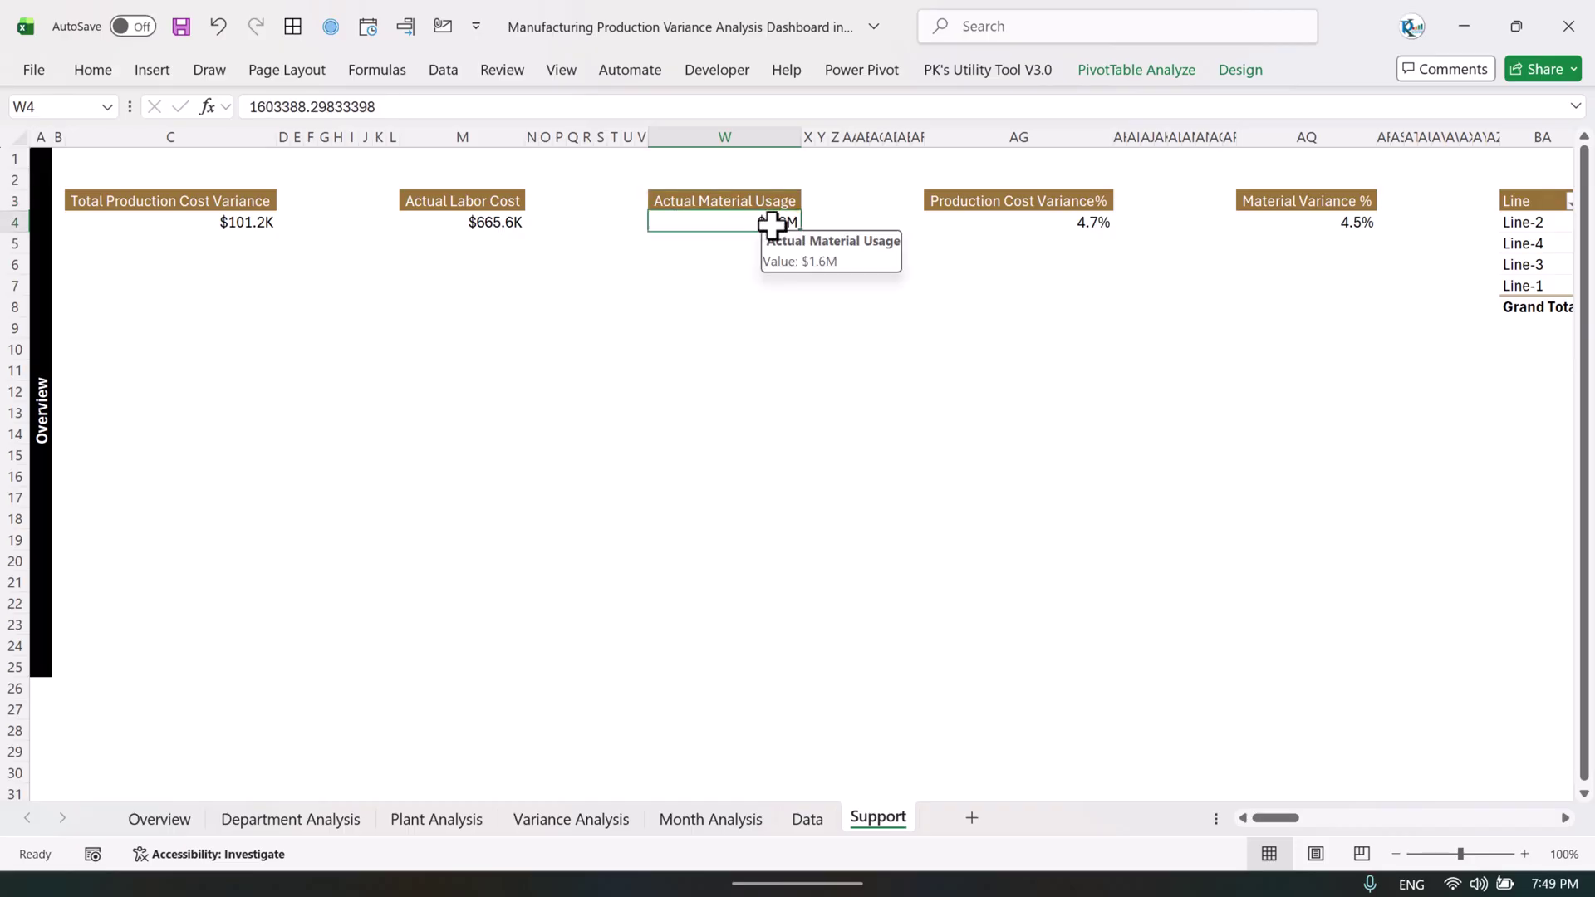
click(1079, 216)
click(157, 821)
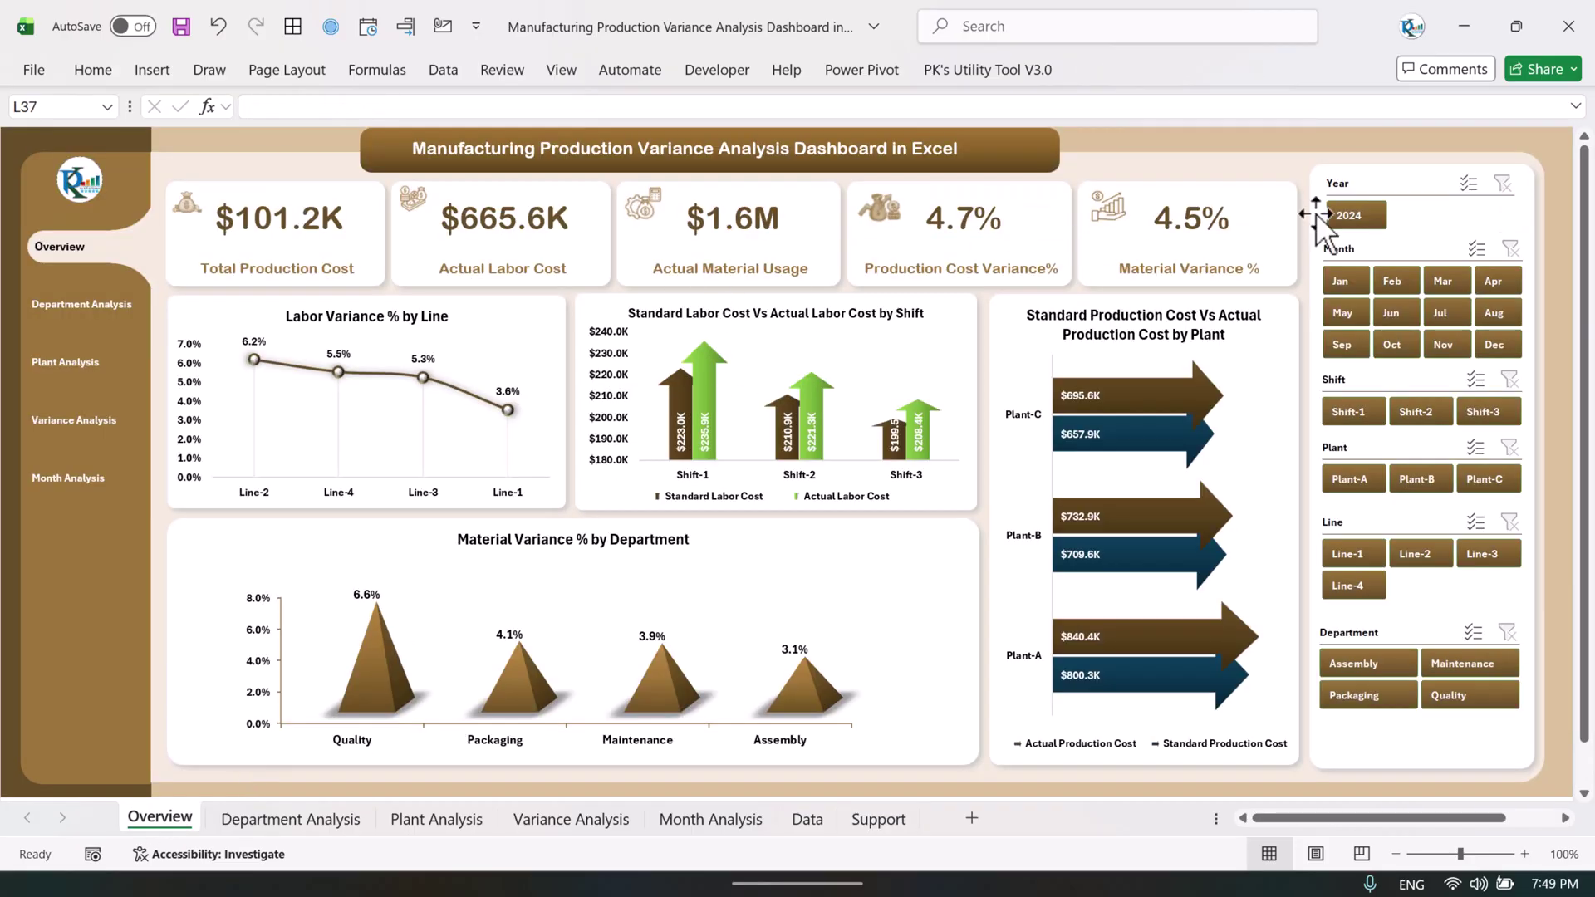
click(878, 820)
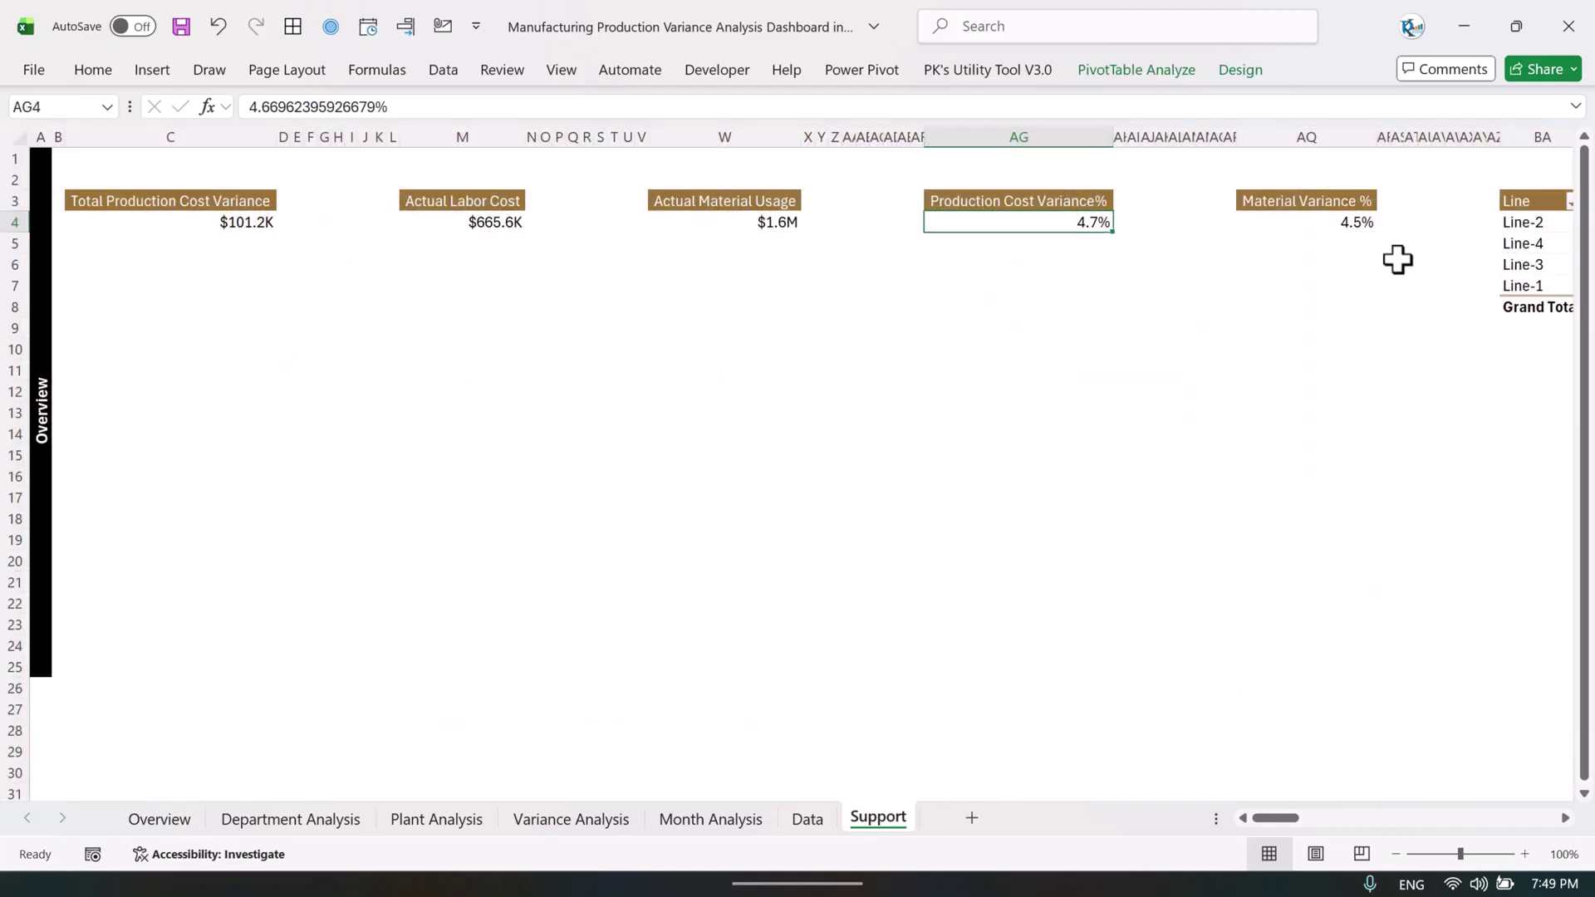
- Open the calculated field settings for the Production Cost Variance% pivot and display the Labor Variance % formula
scroll(1206, 241, right, 3)
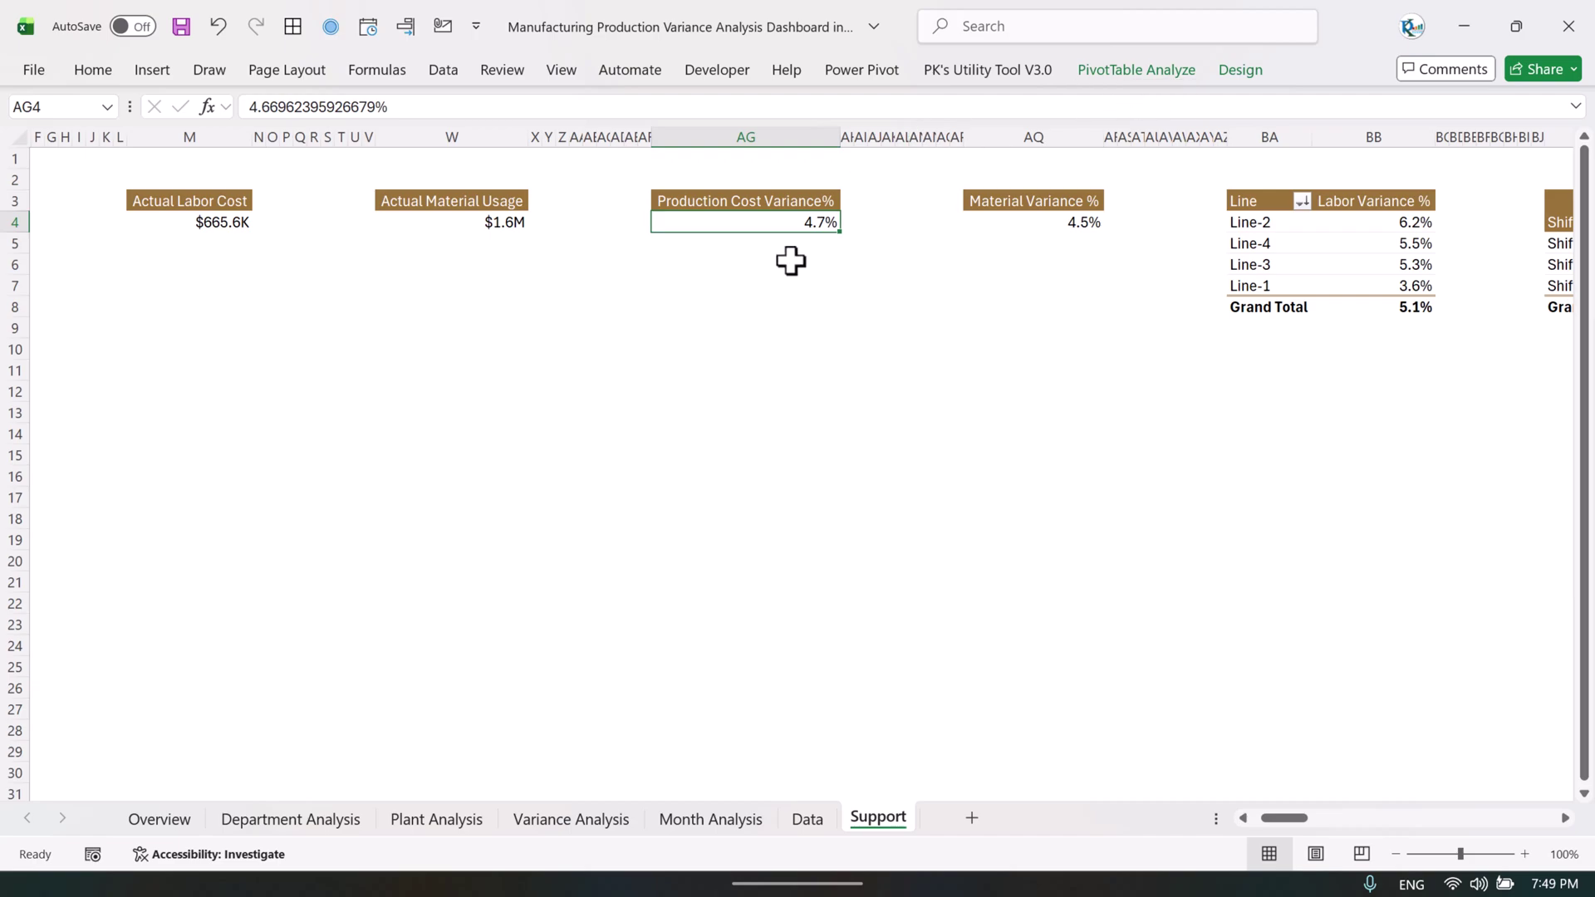
click(1136, 73)
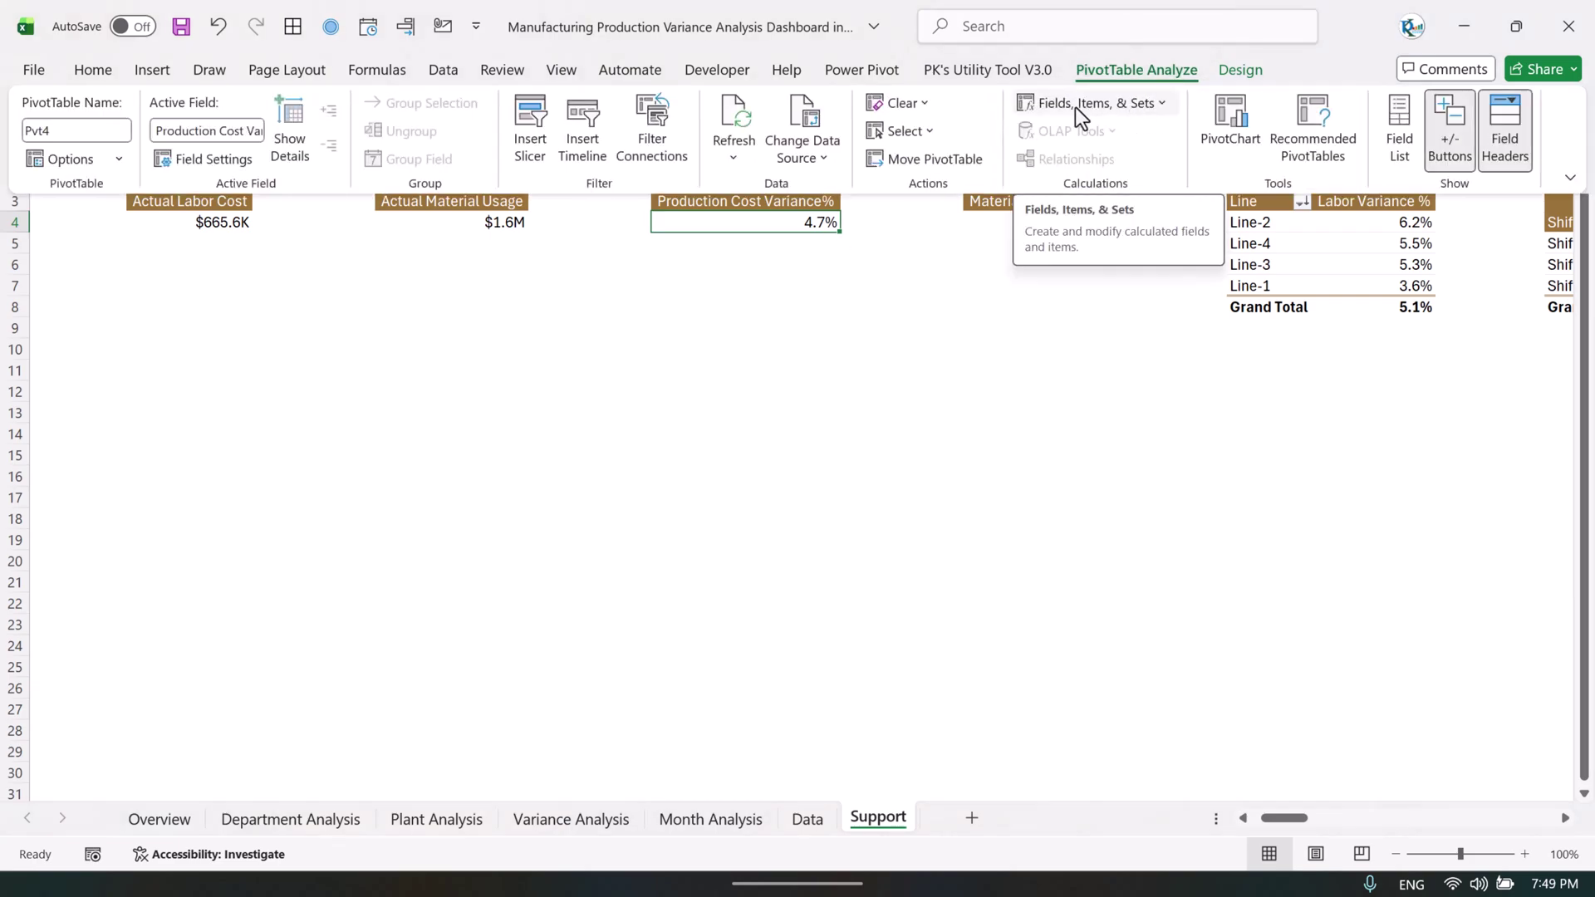
click(1118, 106)
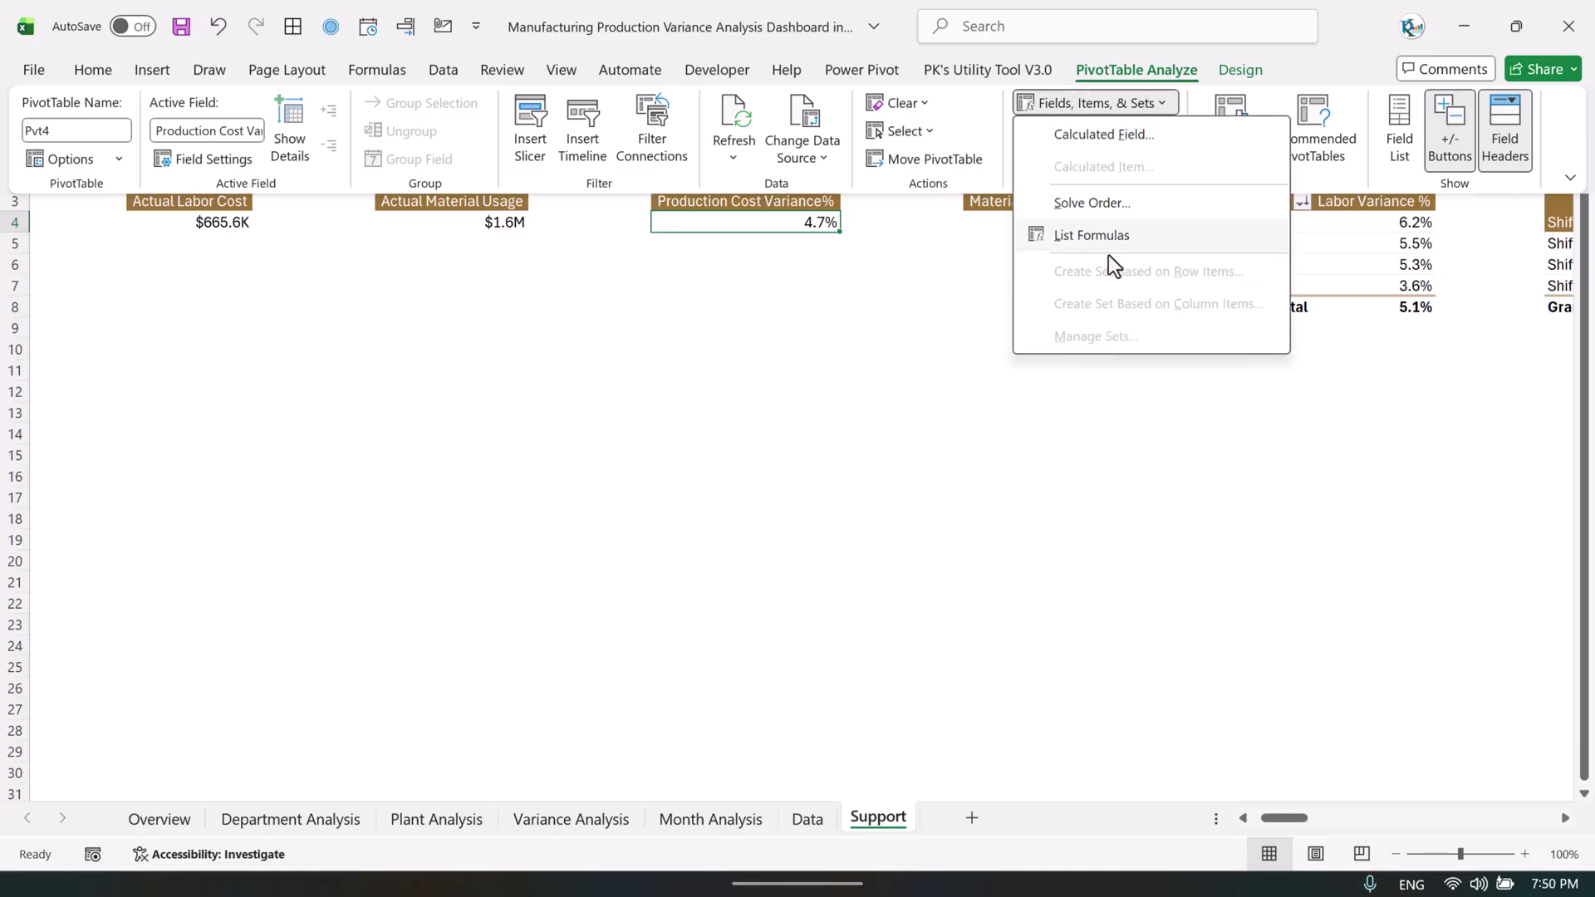
click(1105, 133)
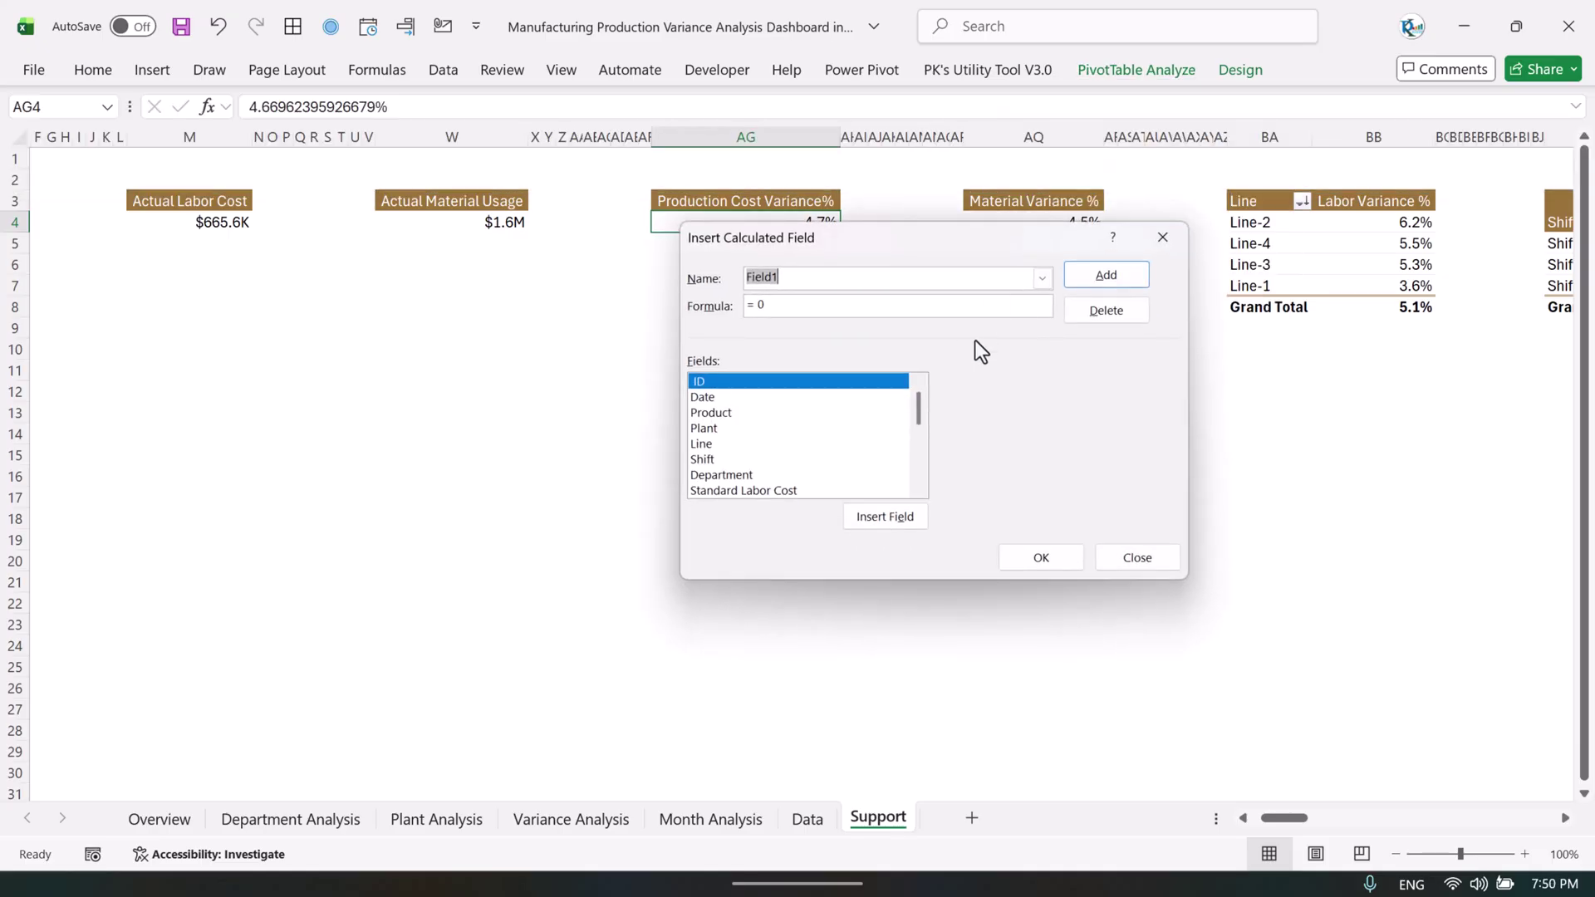
click(1042, 277)
click(931, 301)
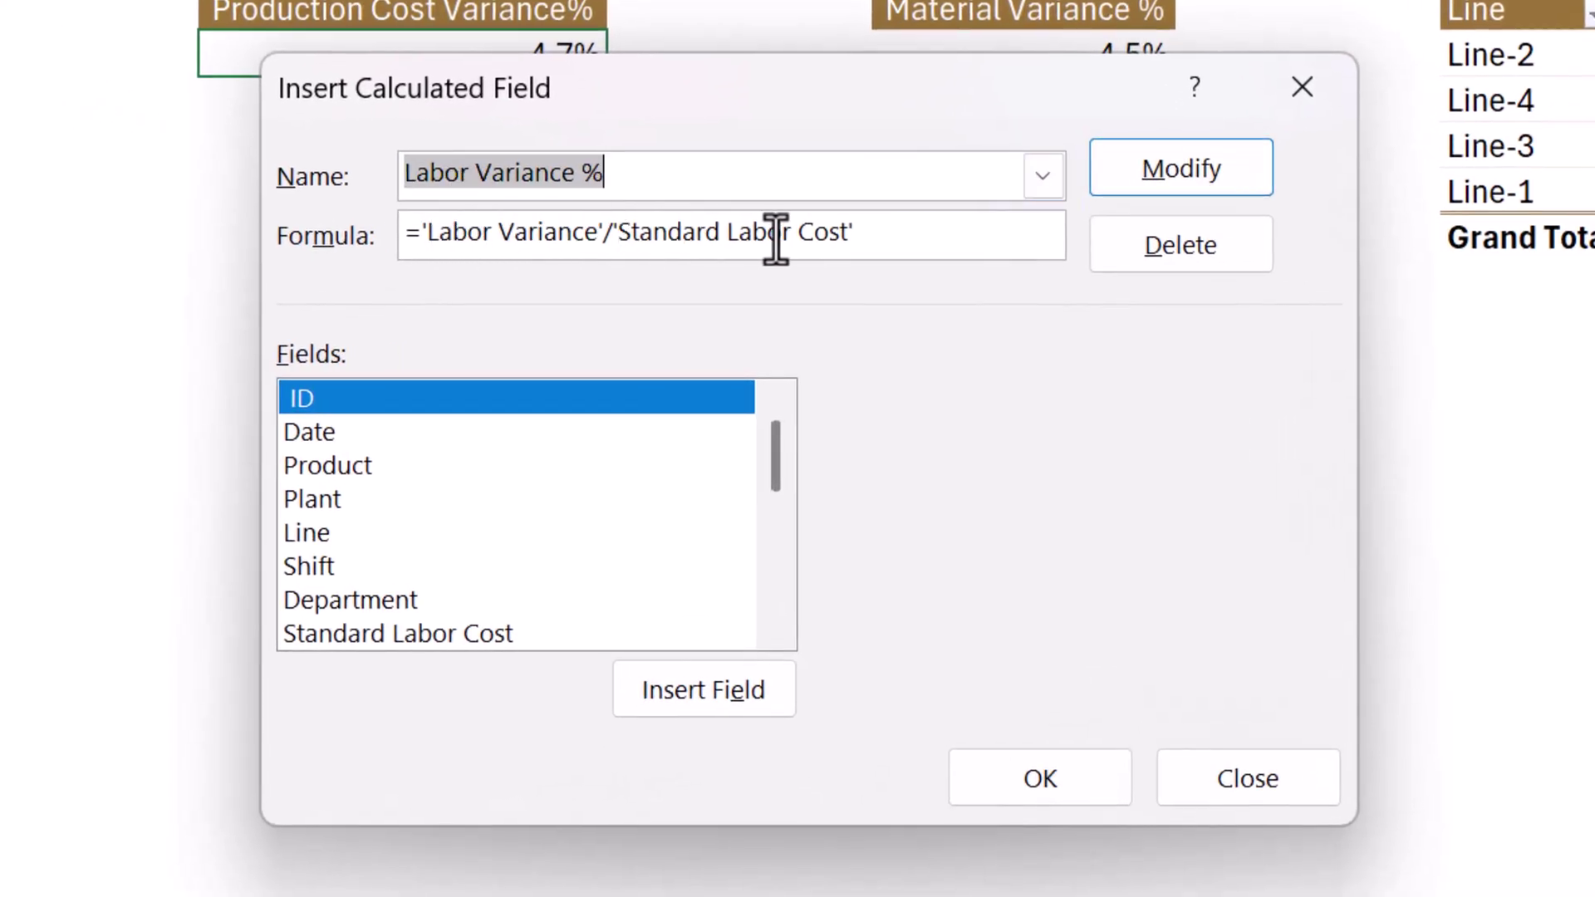
- View the Material Variance % and Production Cost Variance% calculated field formulas, then close the calculated field settings without changes
click(1040, 178)
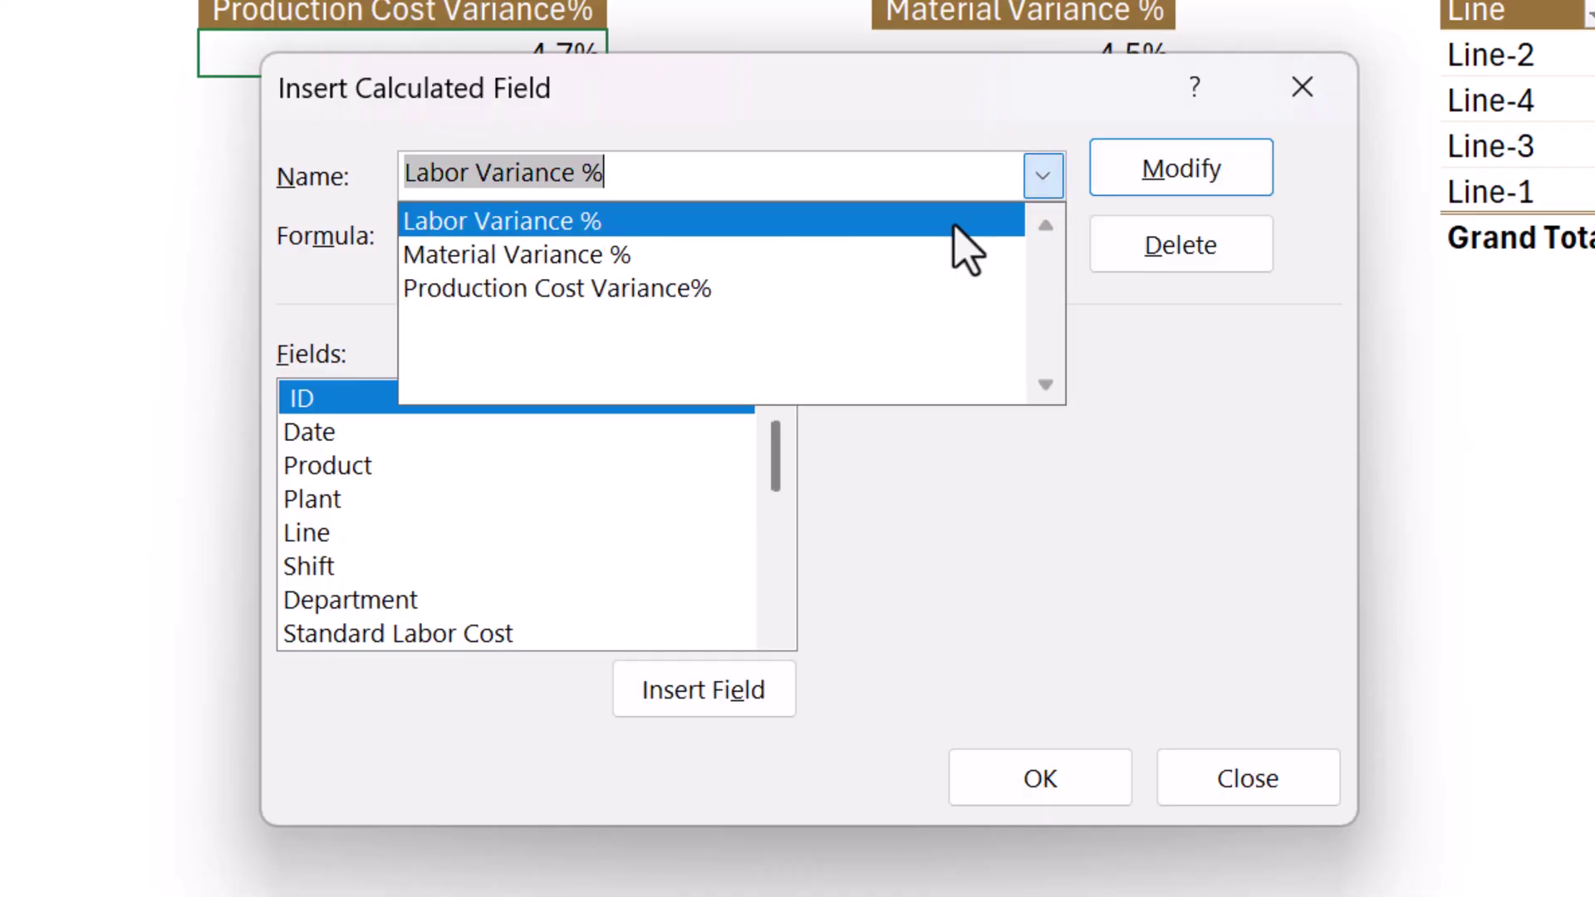
click(673, 259)
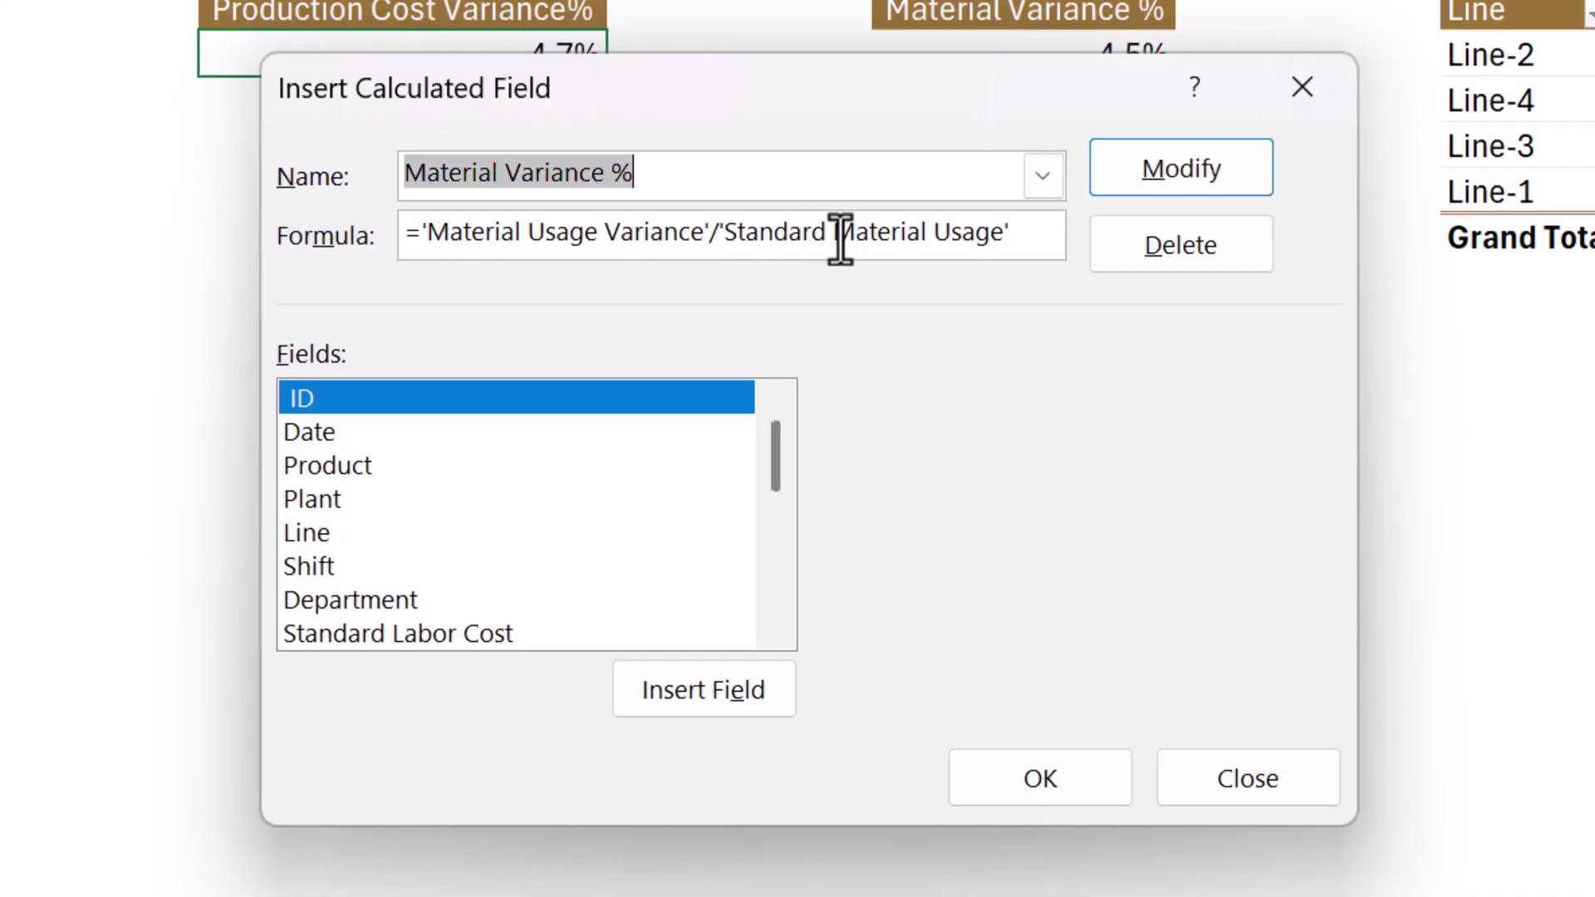
click(1043, 176)
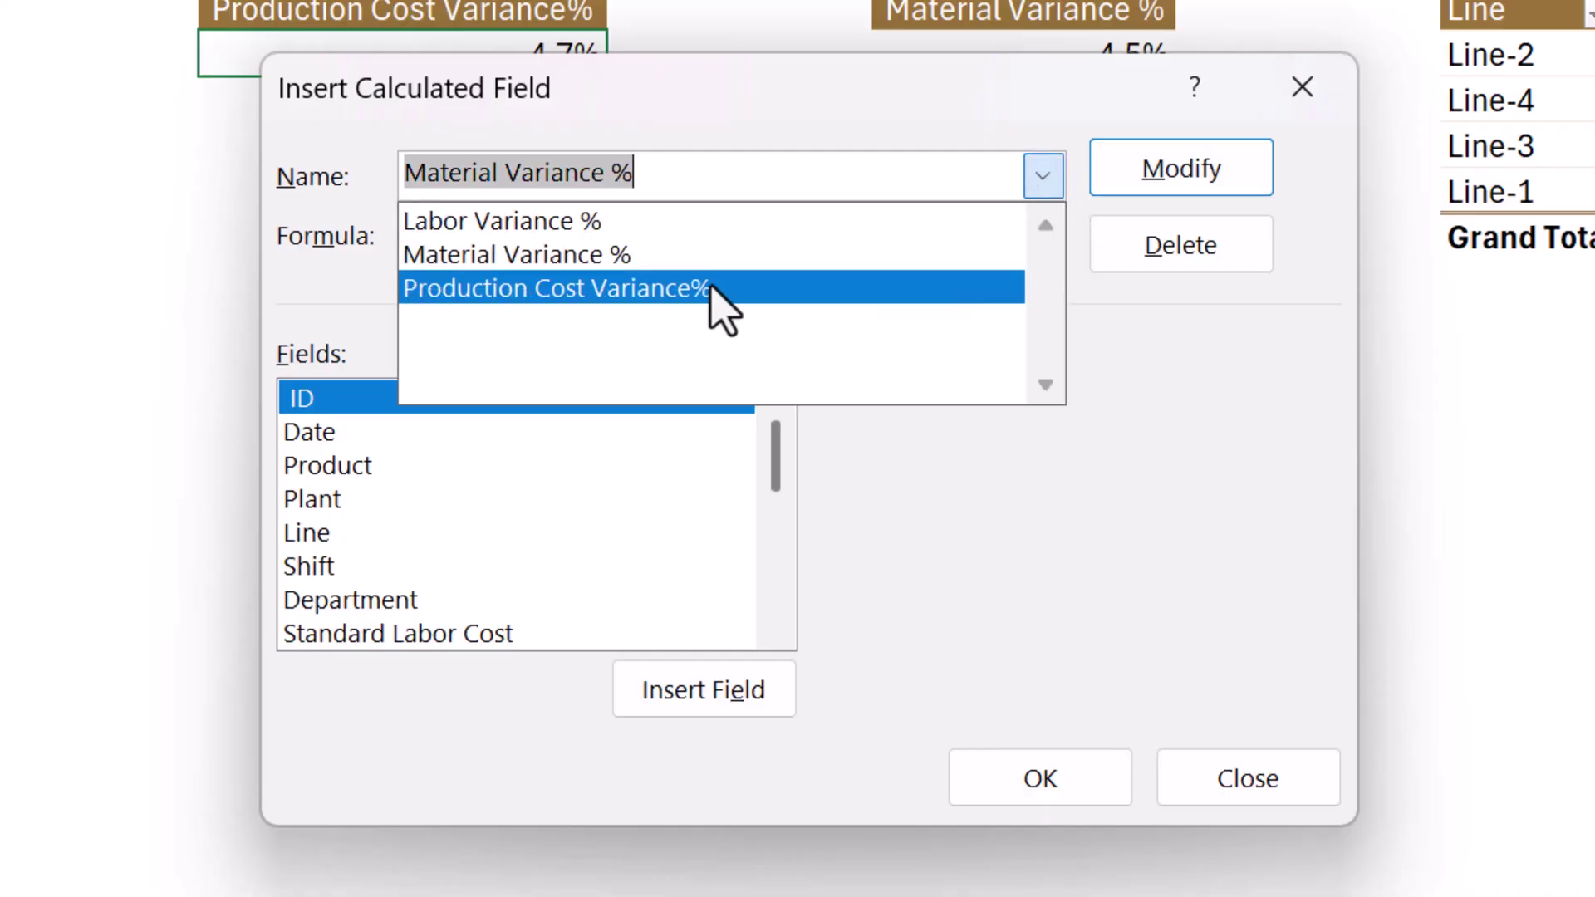
click(679, 290)
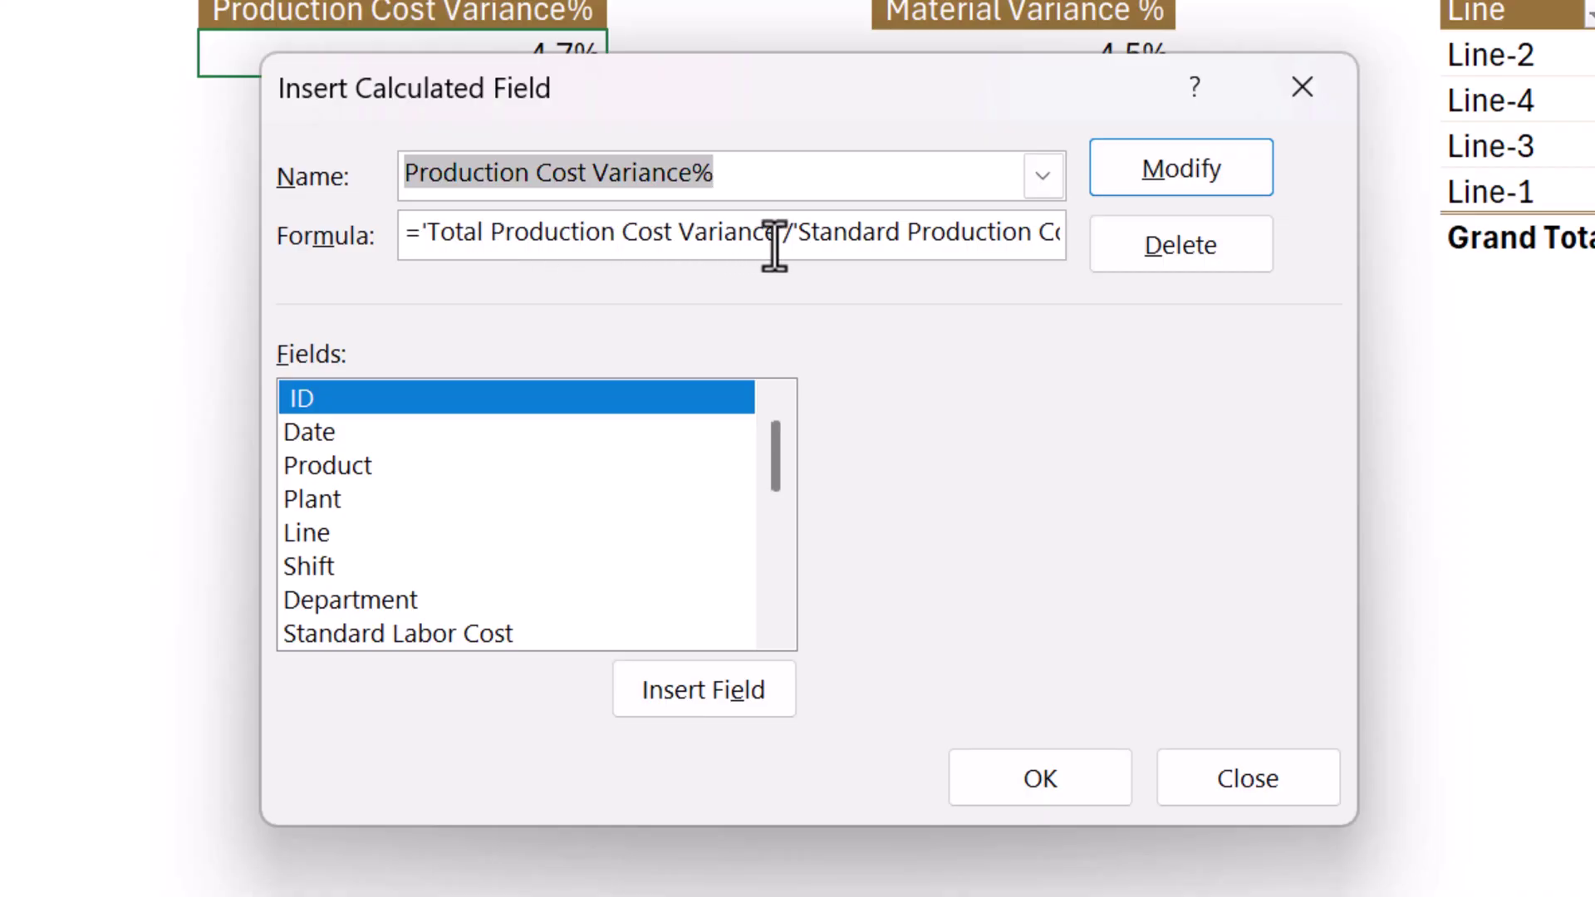
click(1019, 246)
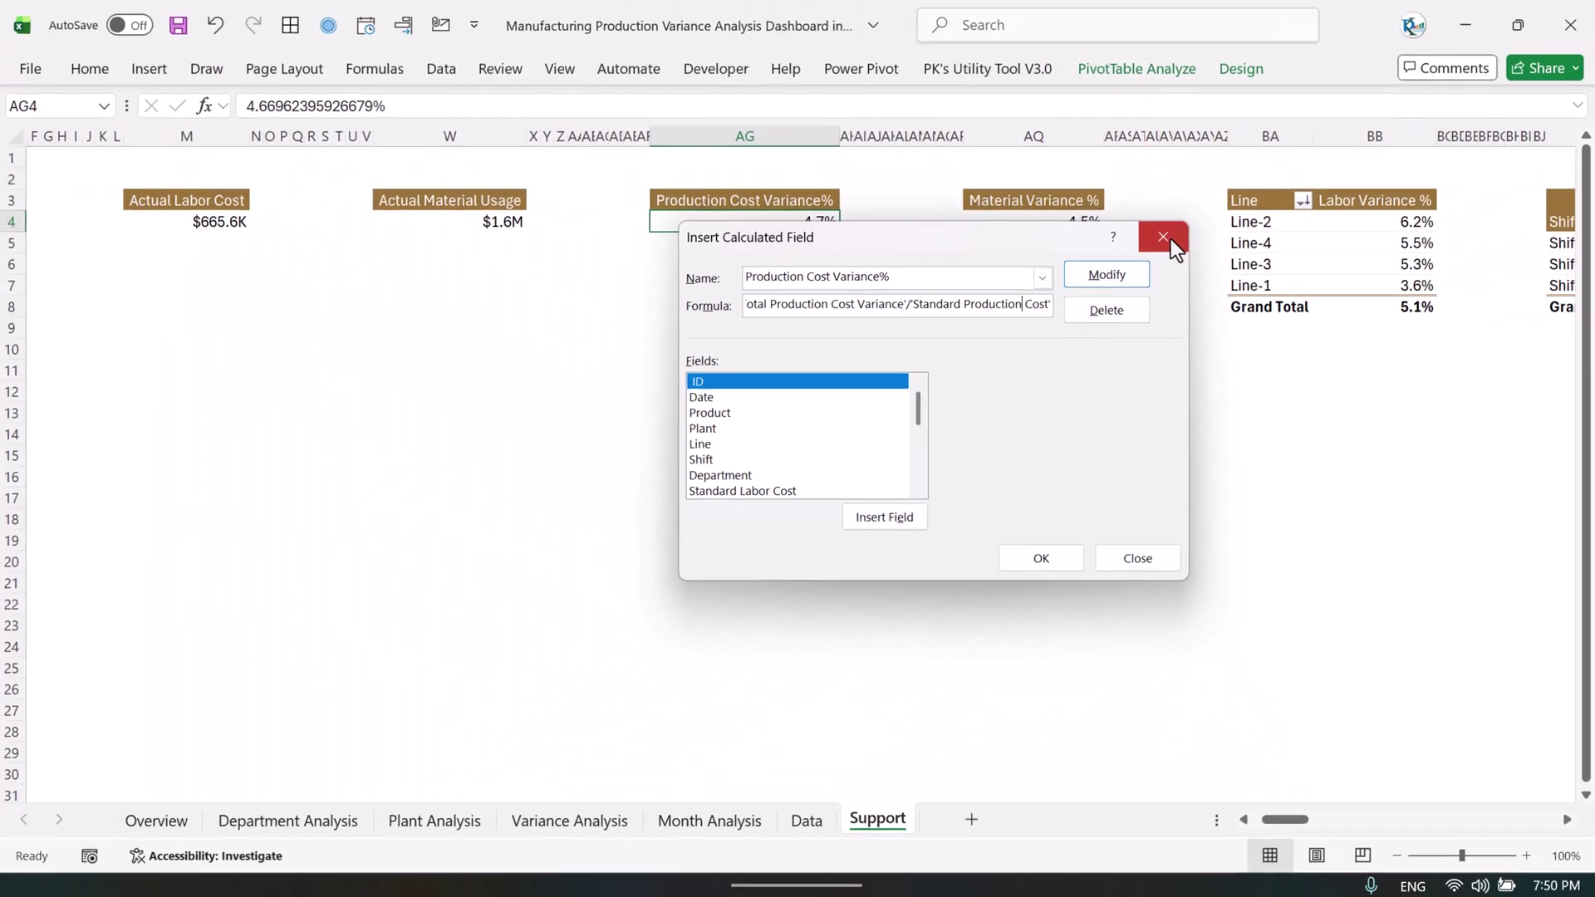
click(1321, 91)
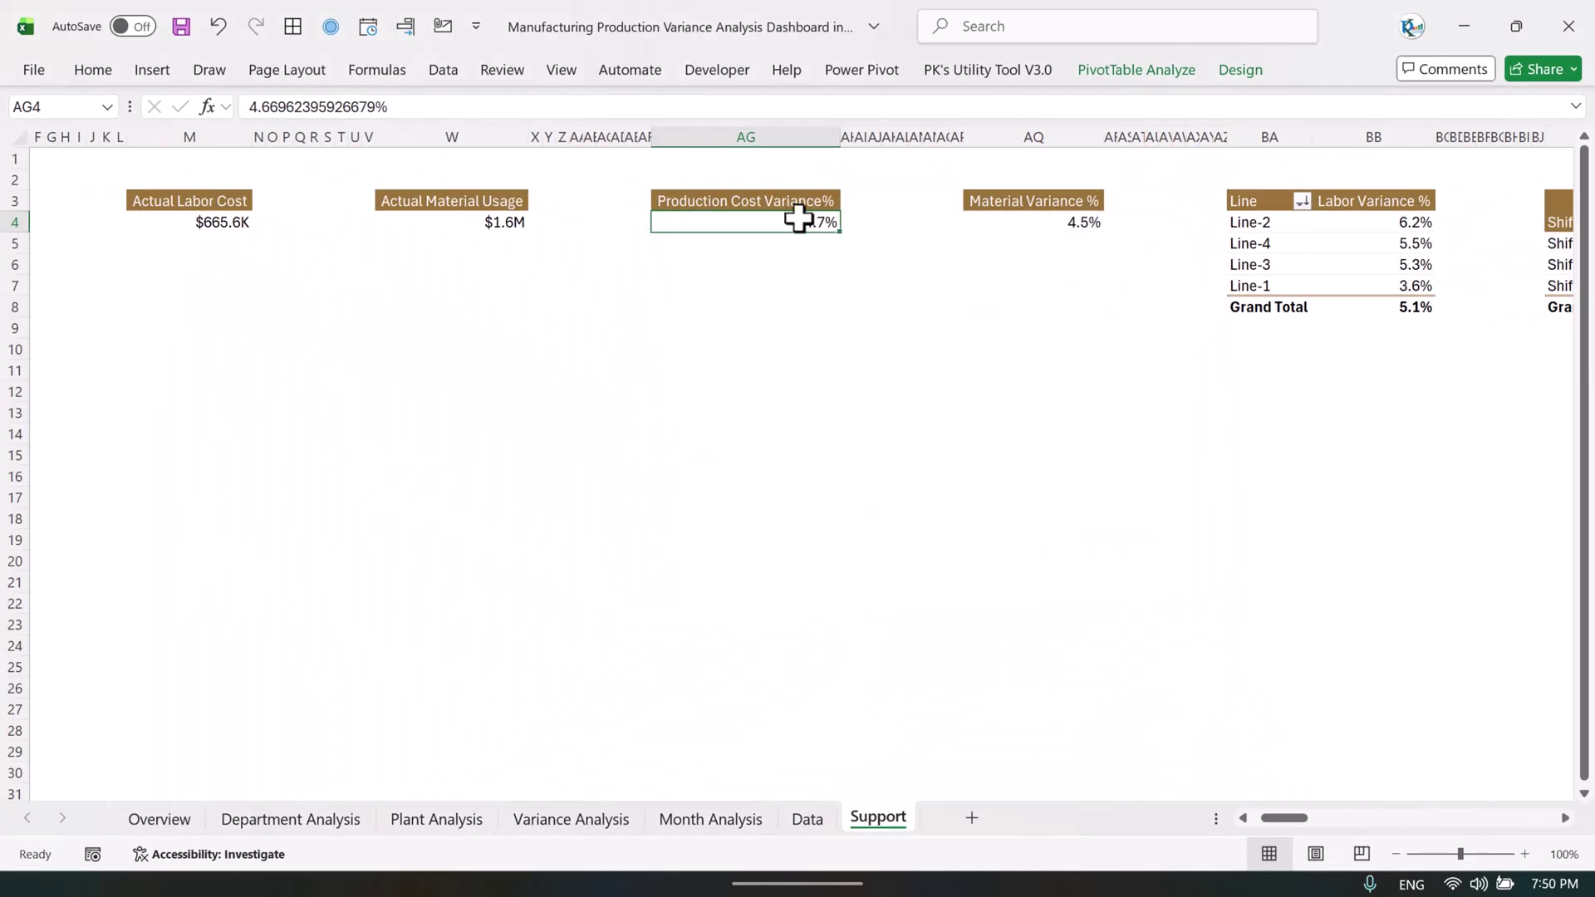
- Inspect the Material Variance % pivot value and the Labor Variance % values for each line on the Support worksheet
click(1080, 222)
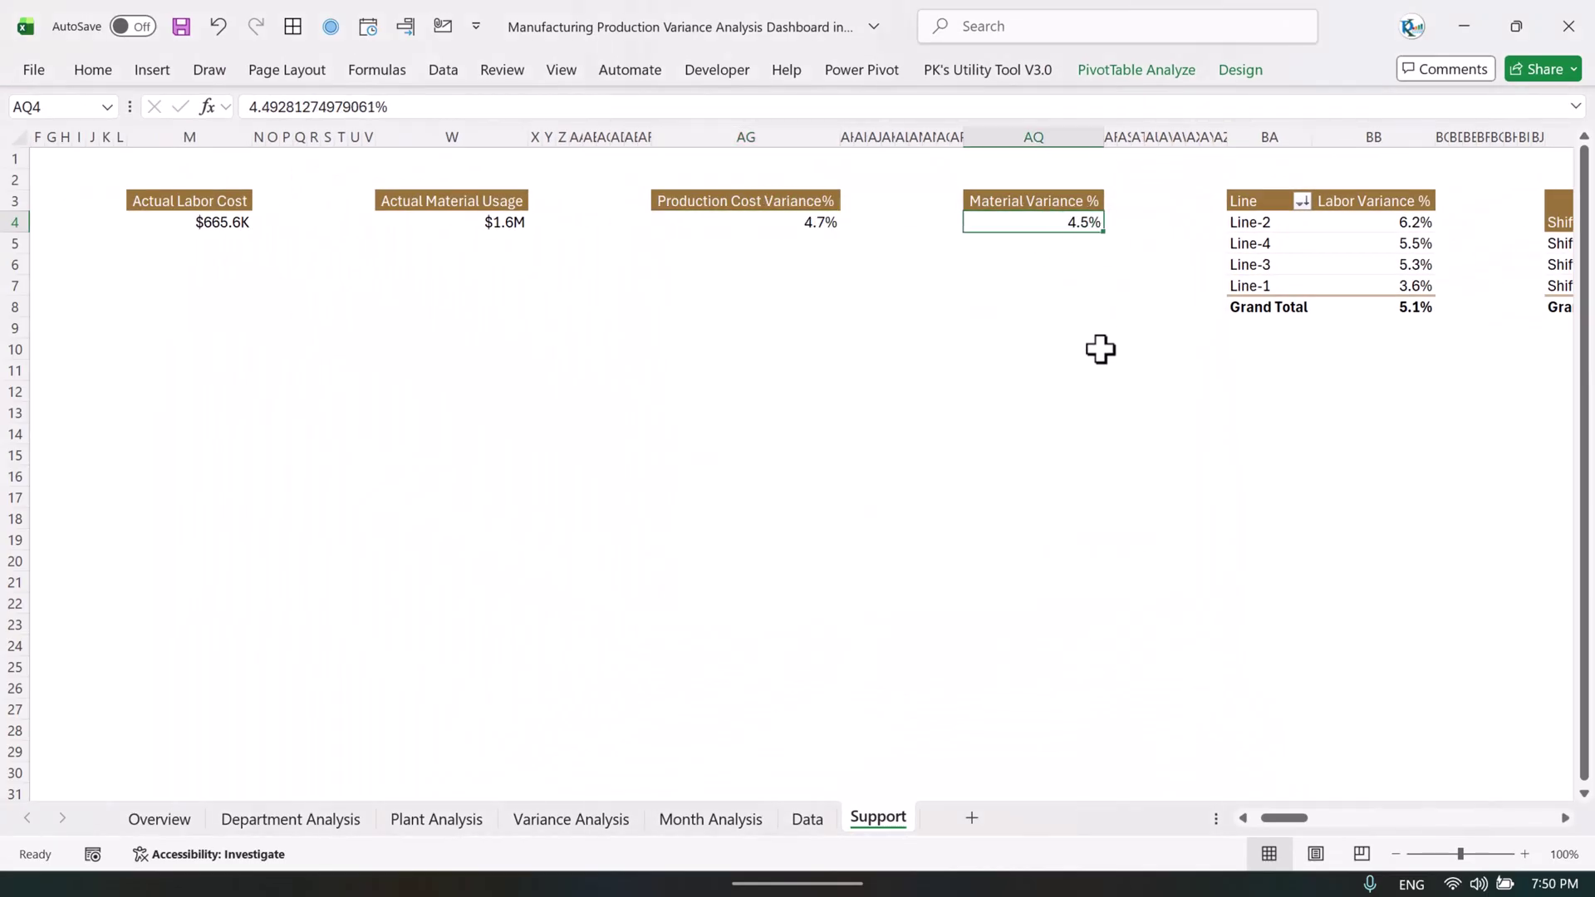
scroll(1100, 349, right, 5)
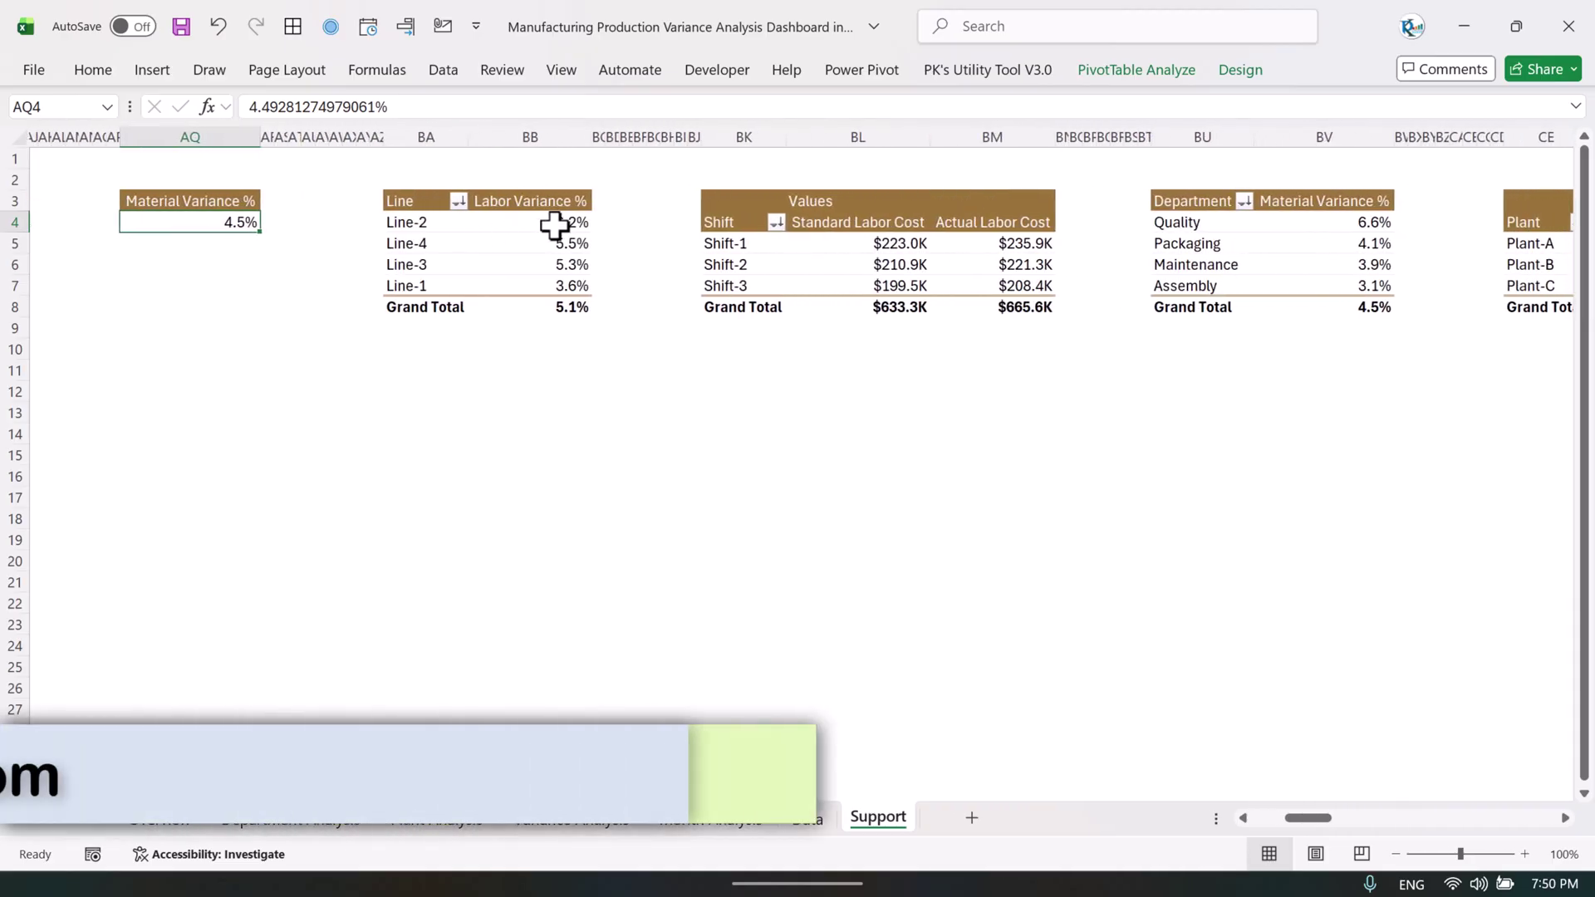
drag(555, 222, 559, 278)
scroll(814, 264, right, 2)
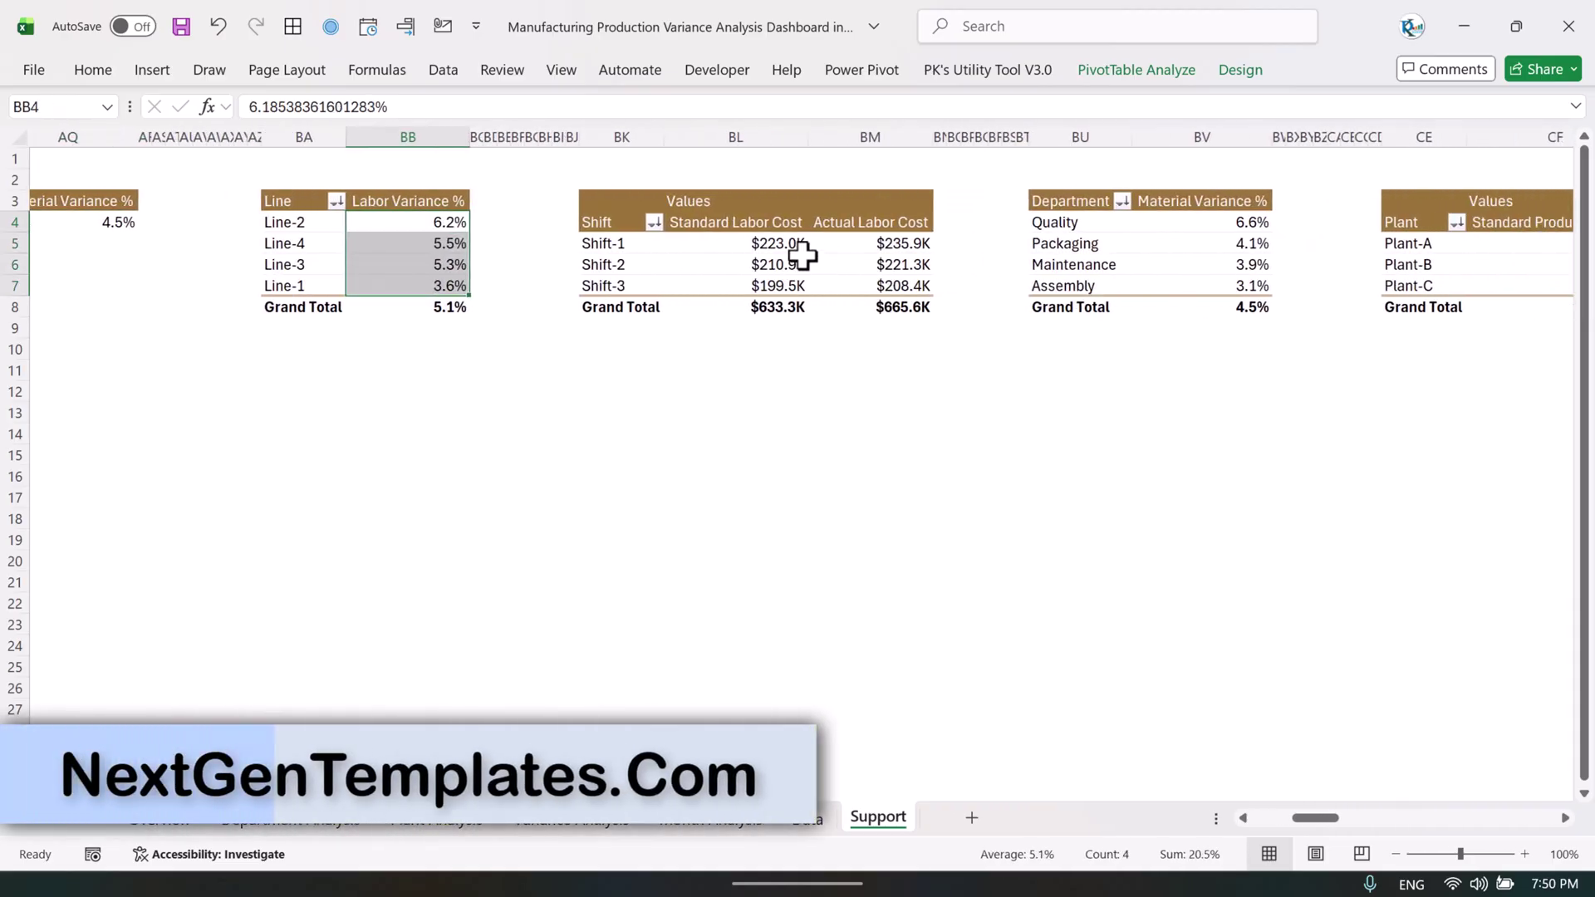
- Inspect the Plant pivot by selecting its plant names and the Plant-A standard and actual production costs
scroll(802, 256, right, 4)
drag(650, 222, 752, 279)
scroll(886, 267, right, 3)
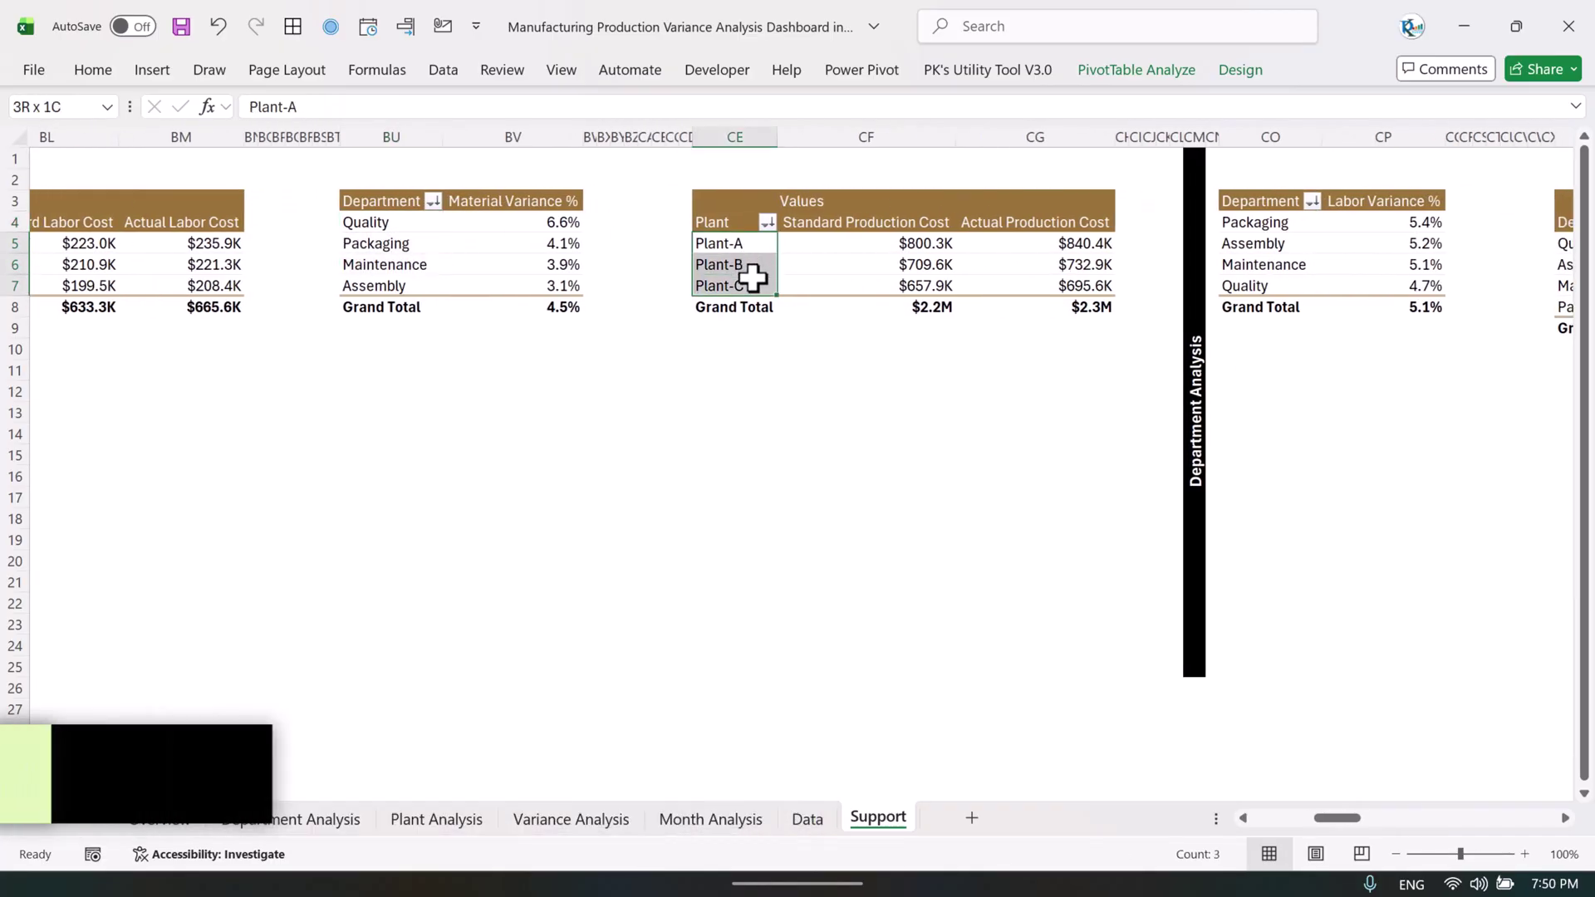
click(919, 242)
click(1087, 246)
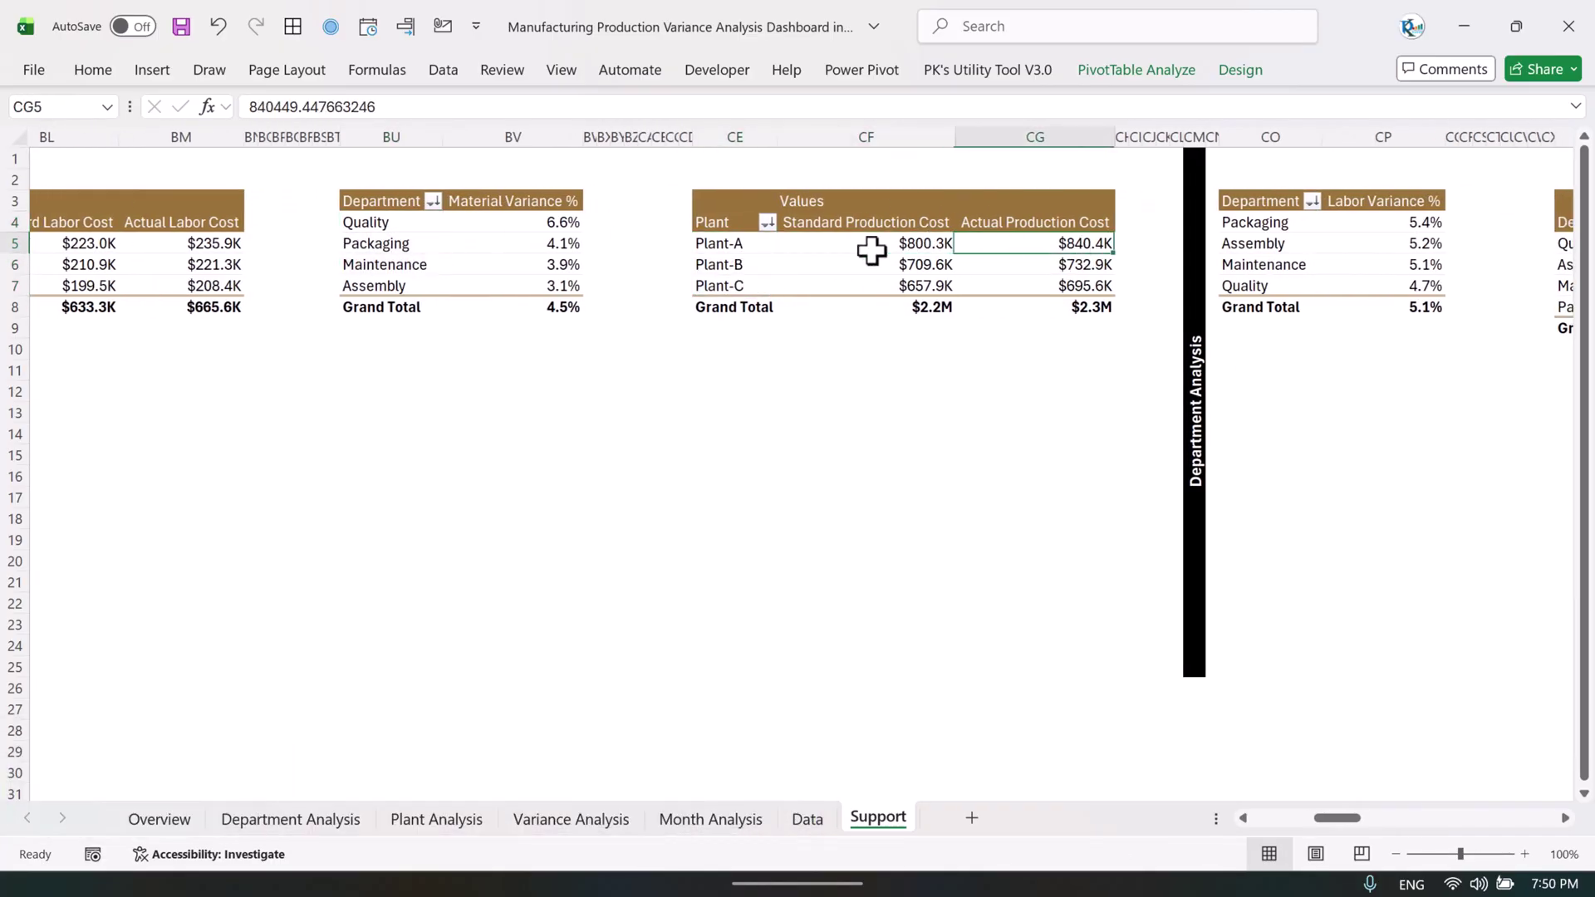
- Select the Department Analysis divider in column CM, check the matching Department Analysis page, and return to the Support worksheet
scroll(925, 427, right, 4)
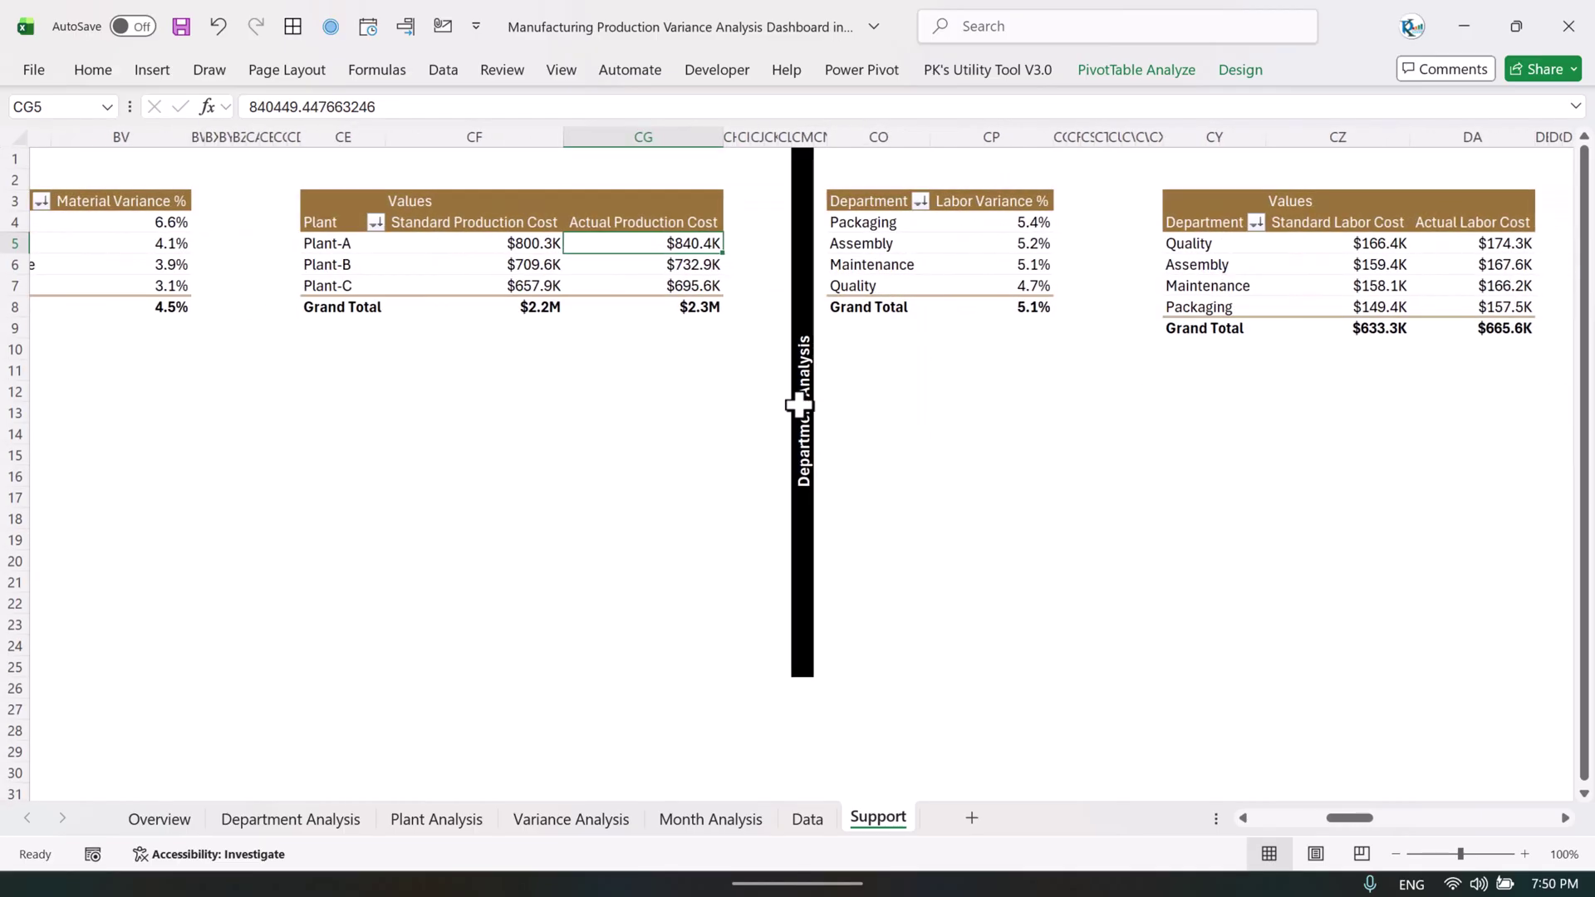
click(798, 406)
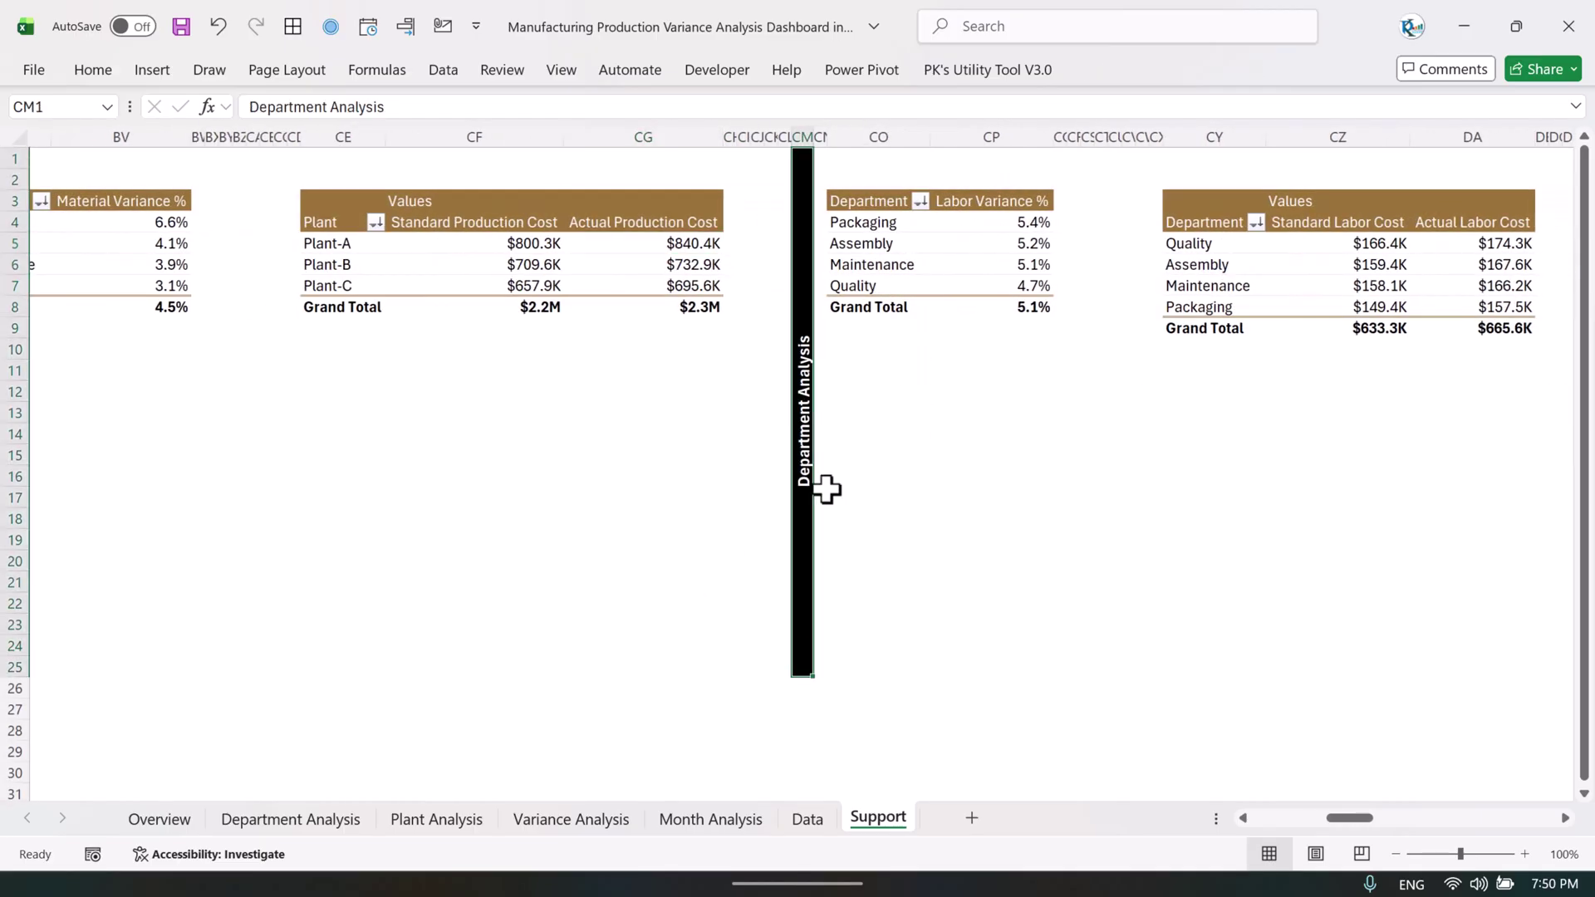
click(331, 820)
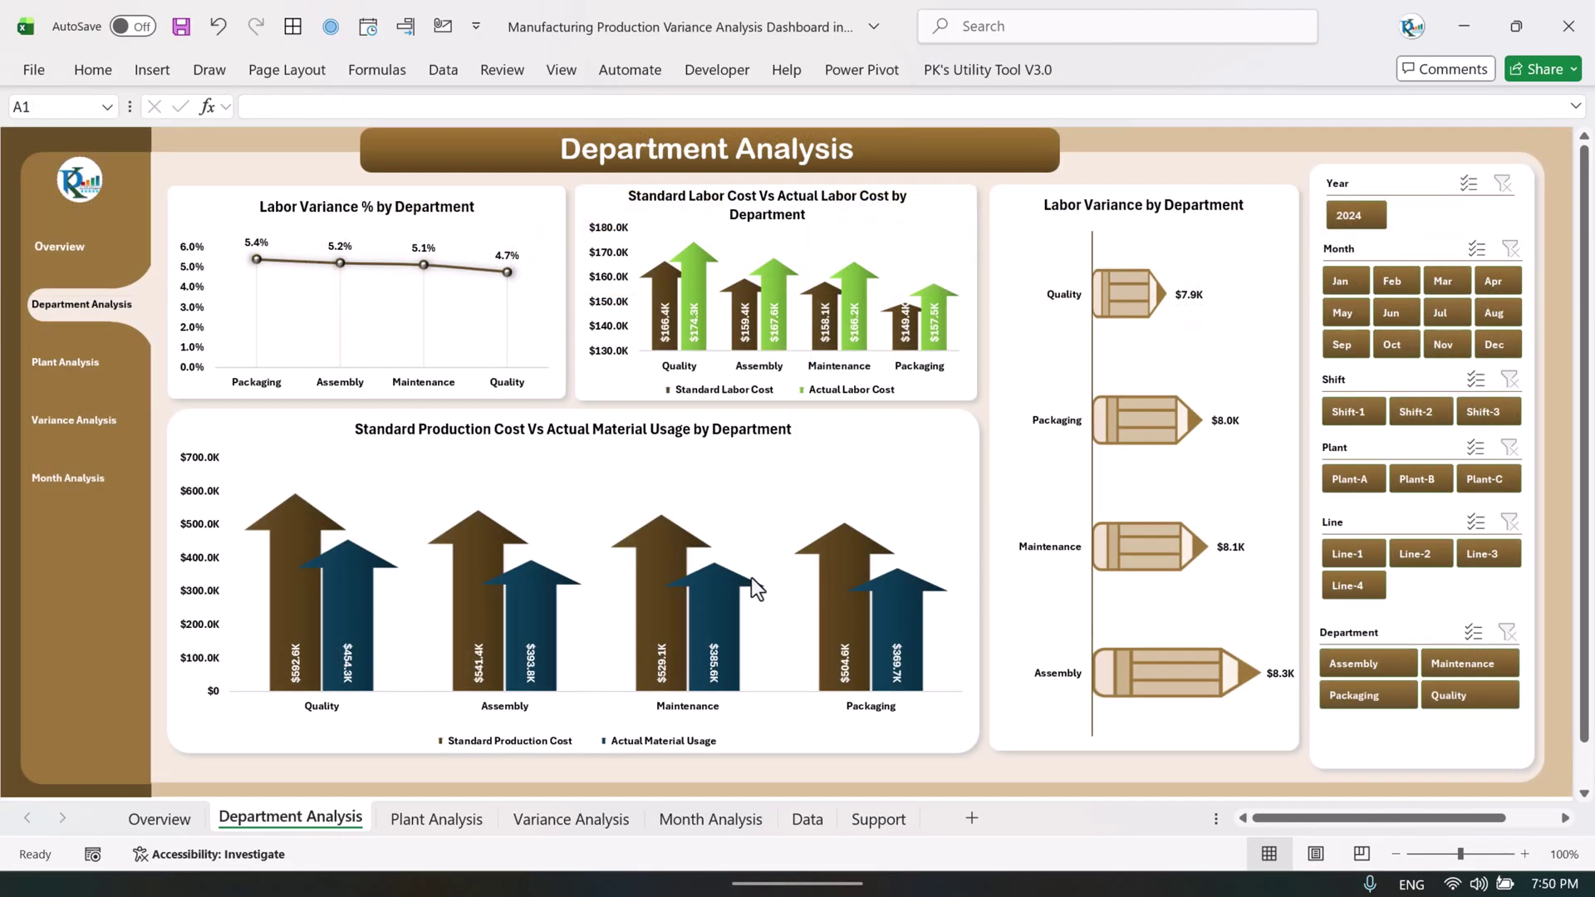
click(876, 821)
- Highlight row 5 across the department pivots from CP5 to DT5 and examine them up to the Plant Analysis divider
scroll(1011, 399, right, 6)
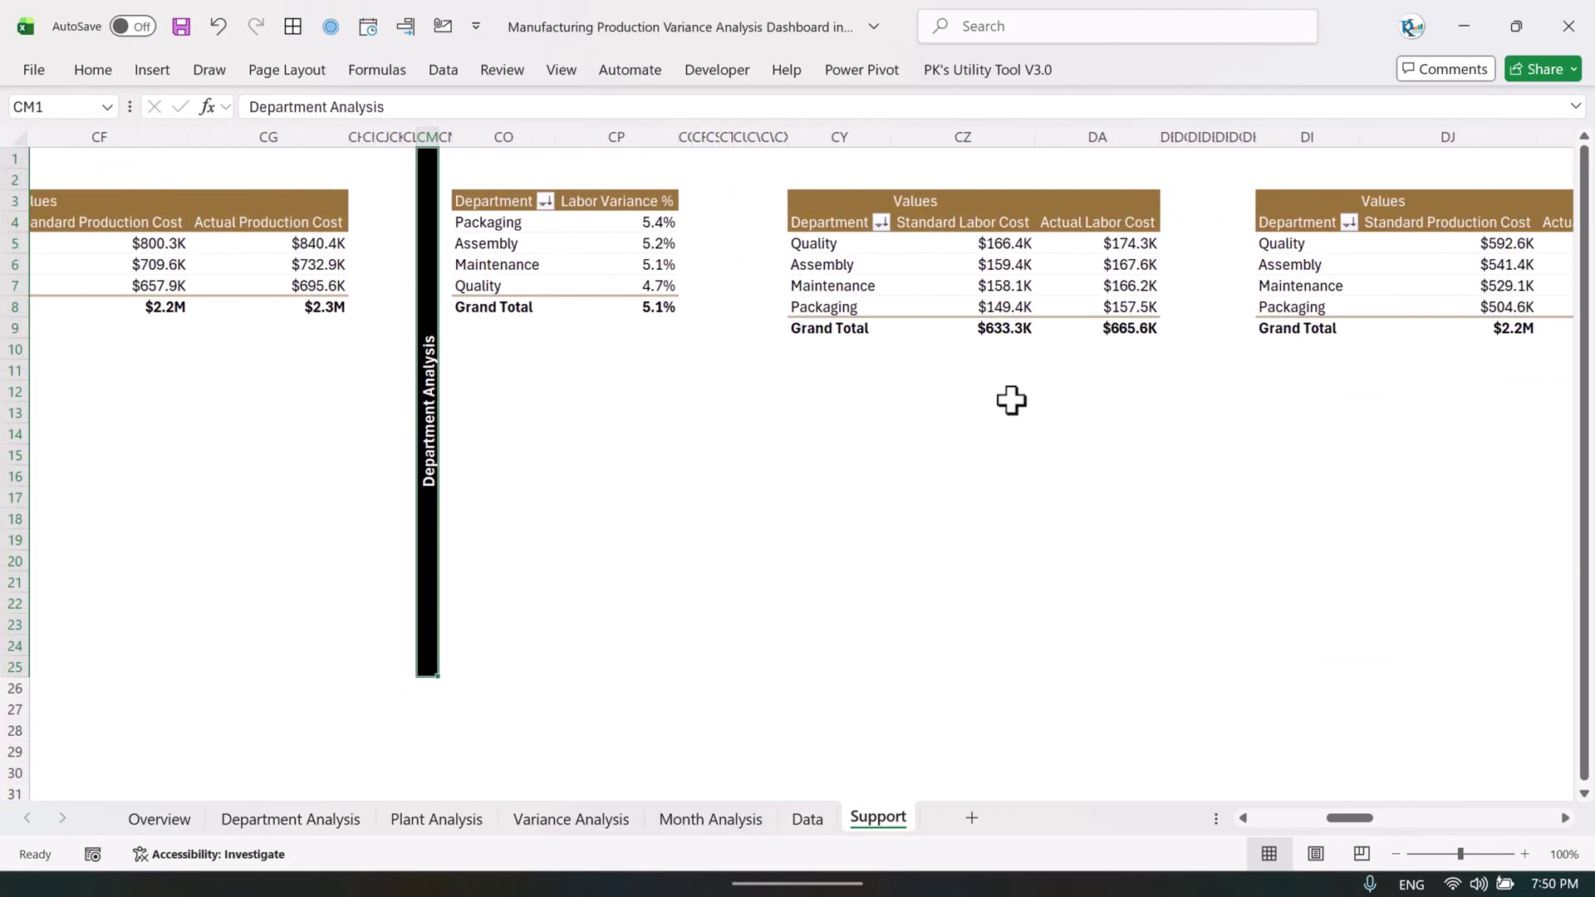
drag(366, 249, 1329, 244)
scroll(1257, 431, right, 5)
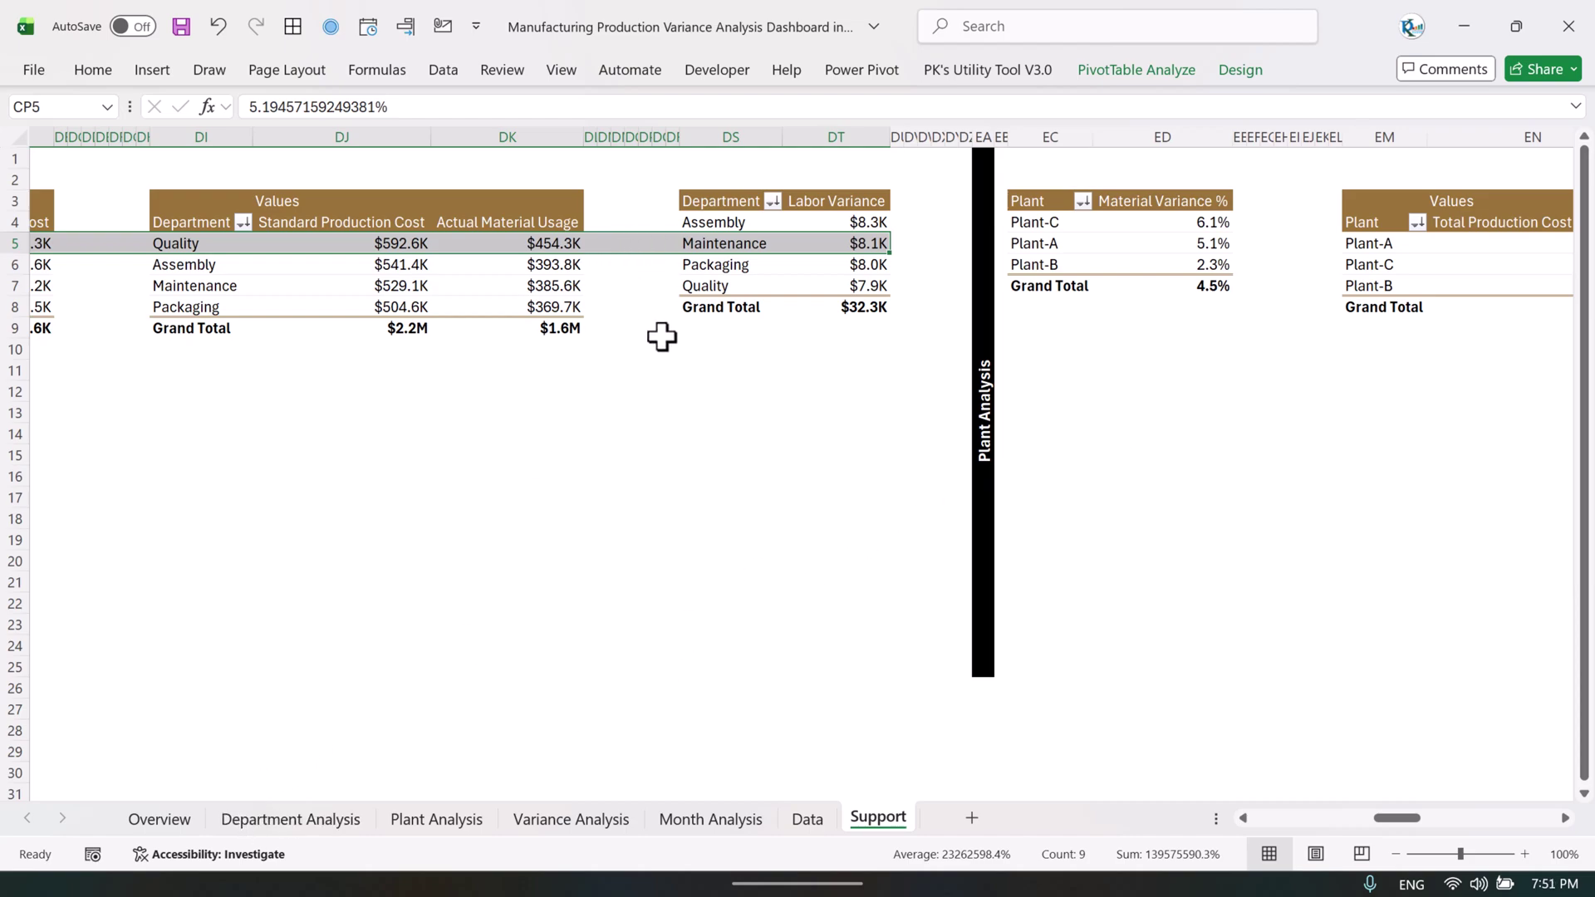
- Insert a 2-D Line with Markers chart from the Labor Variance % by Line pivot and place it beneath that pivot
scroll(487, 414, left, 10)
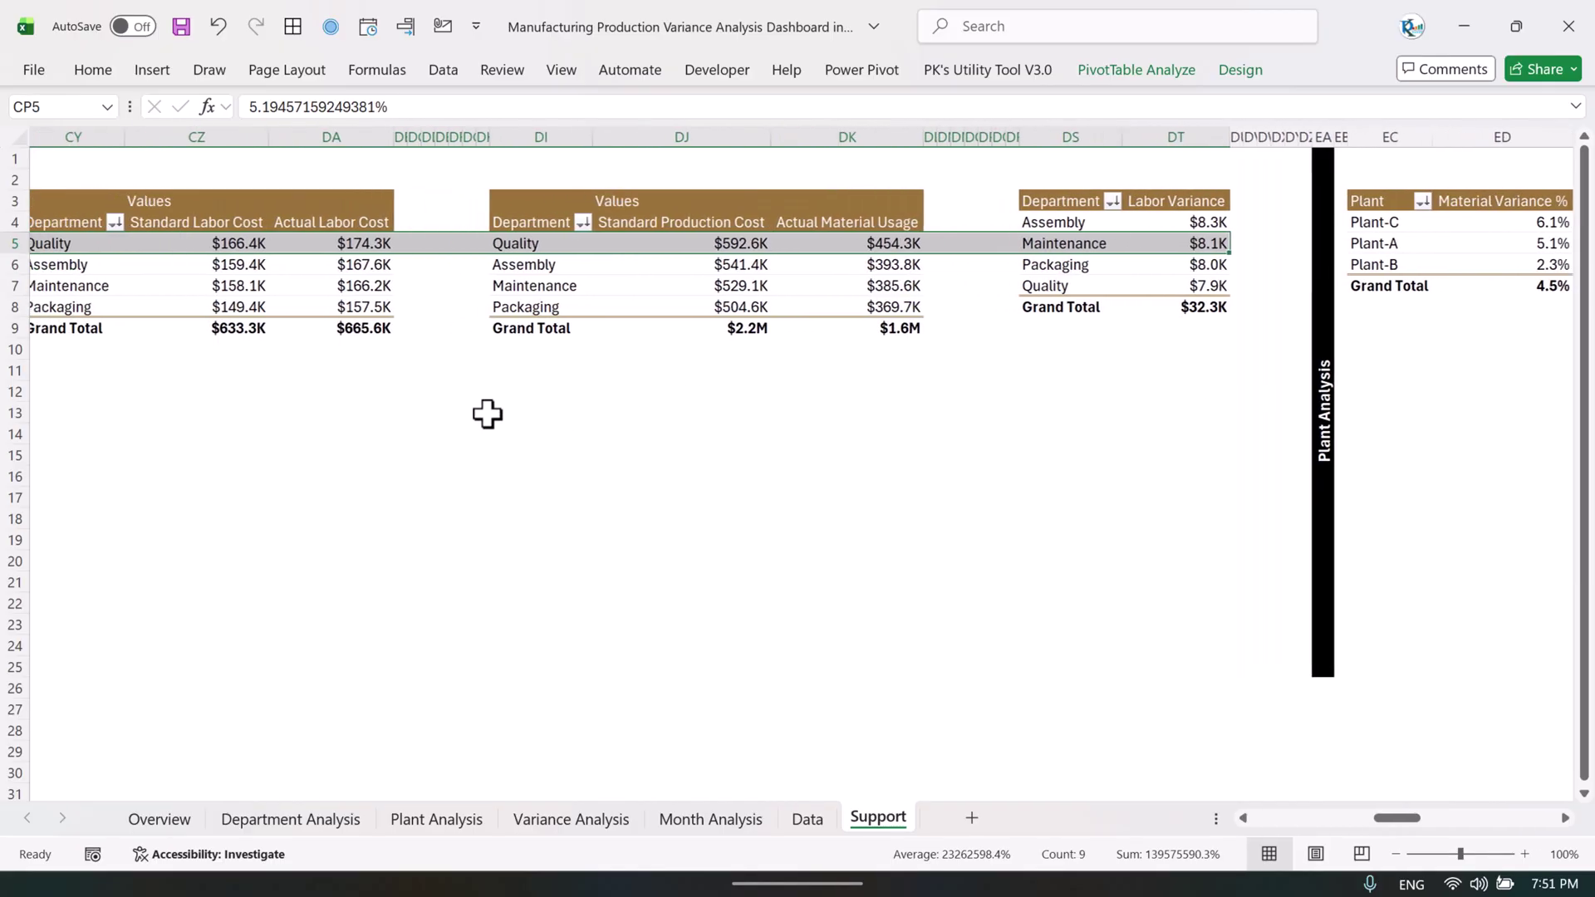
scroll(487, 414, left, 4)
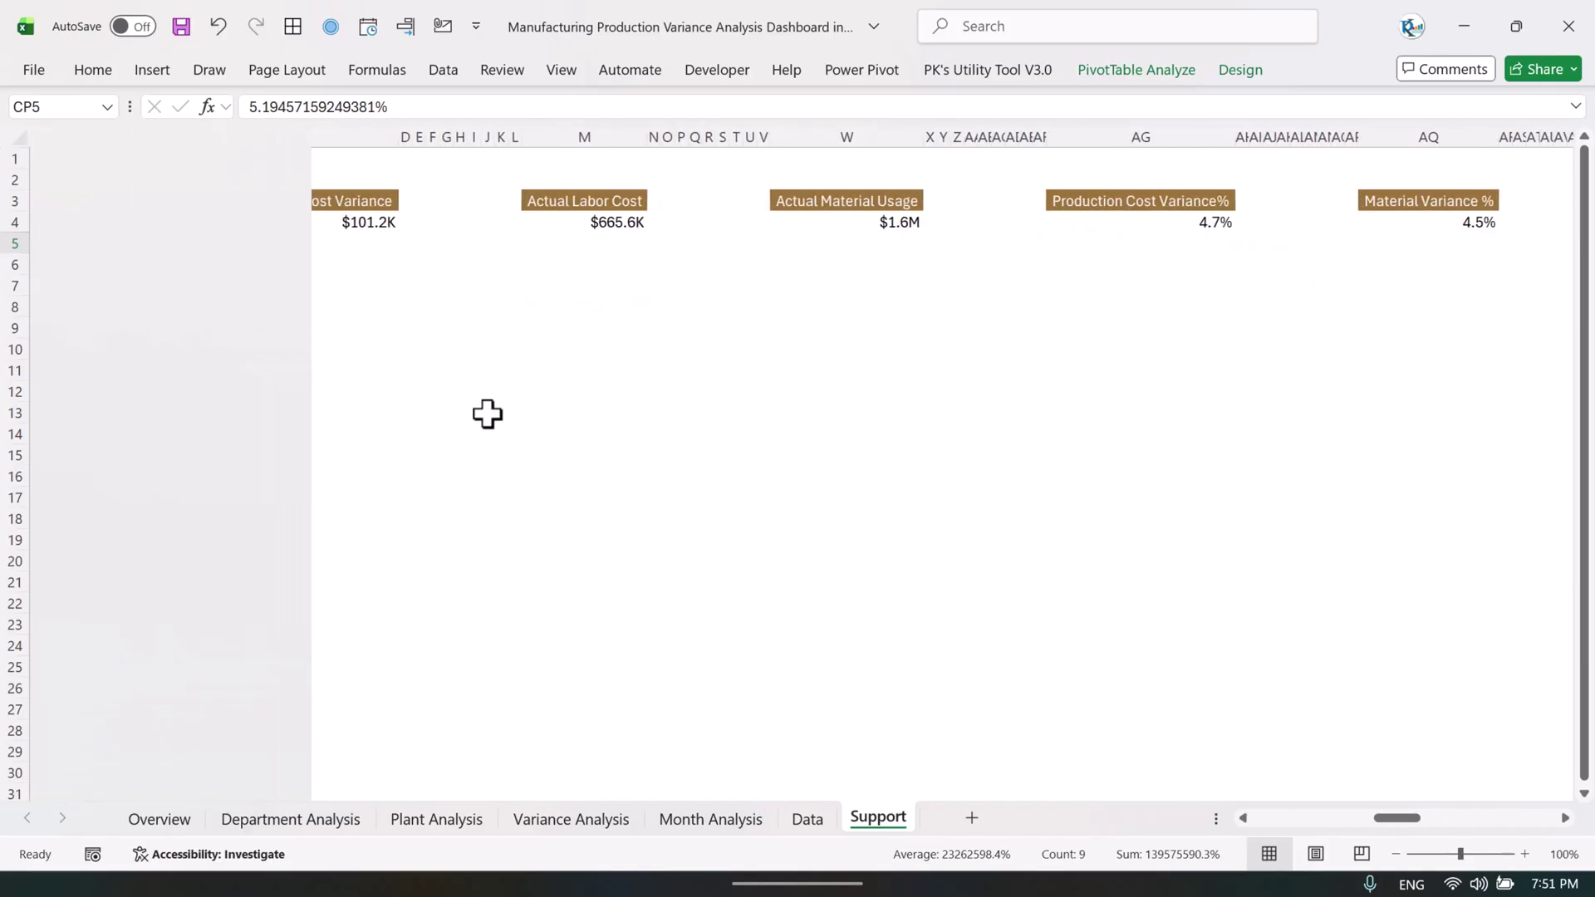
scroll(487, 413, right, 8)
click(502, 222)
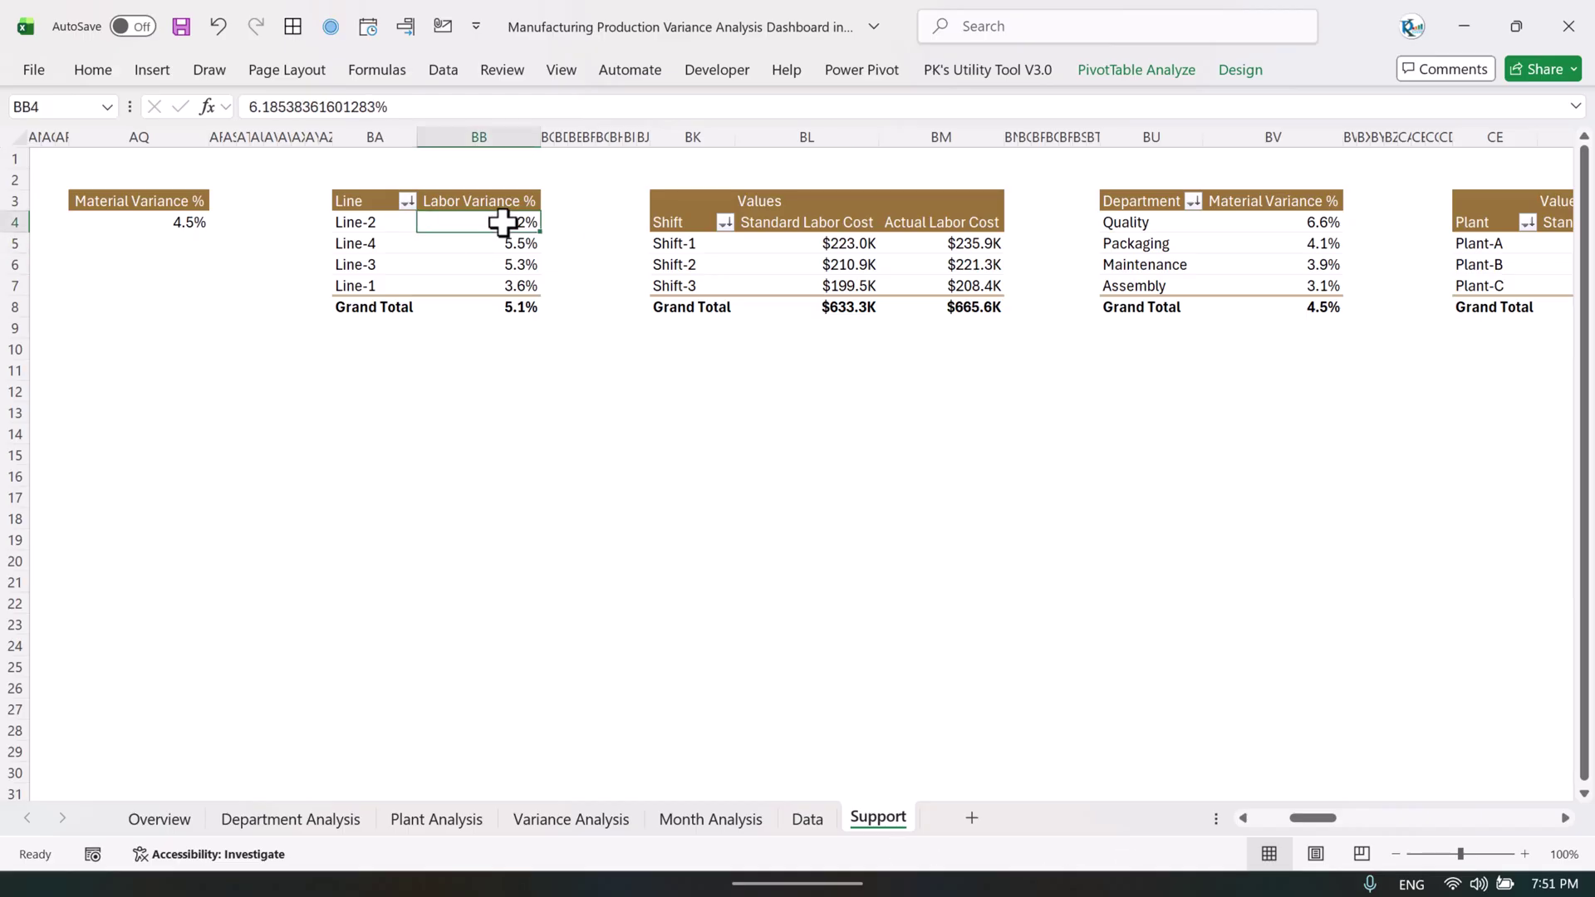
click(397, 225)
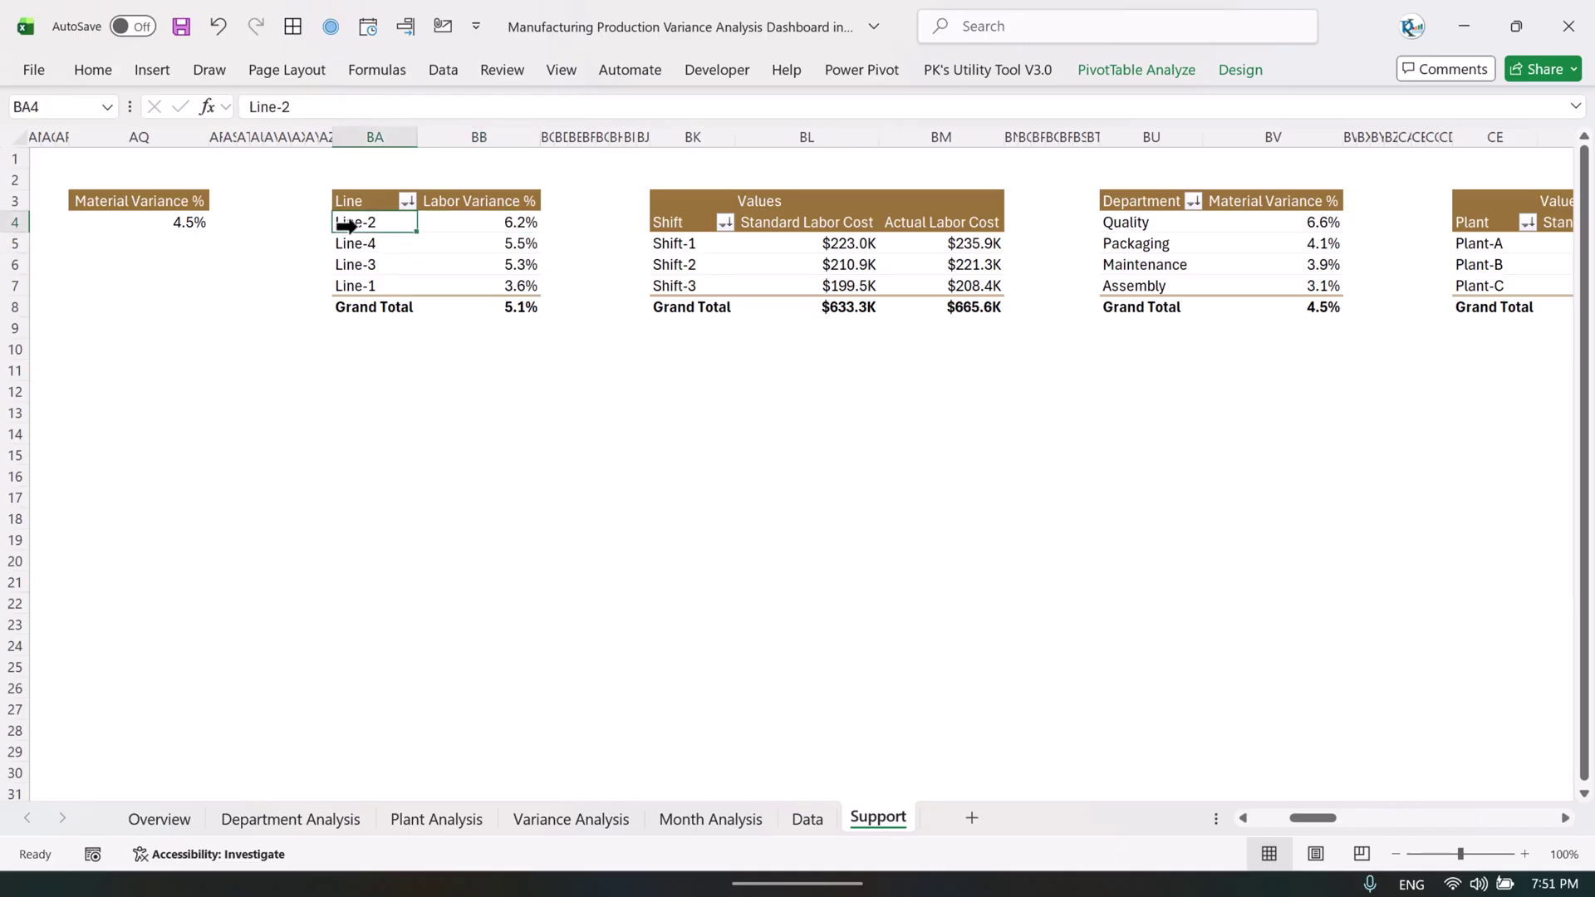
click(473, 220)
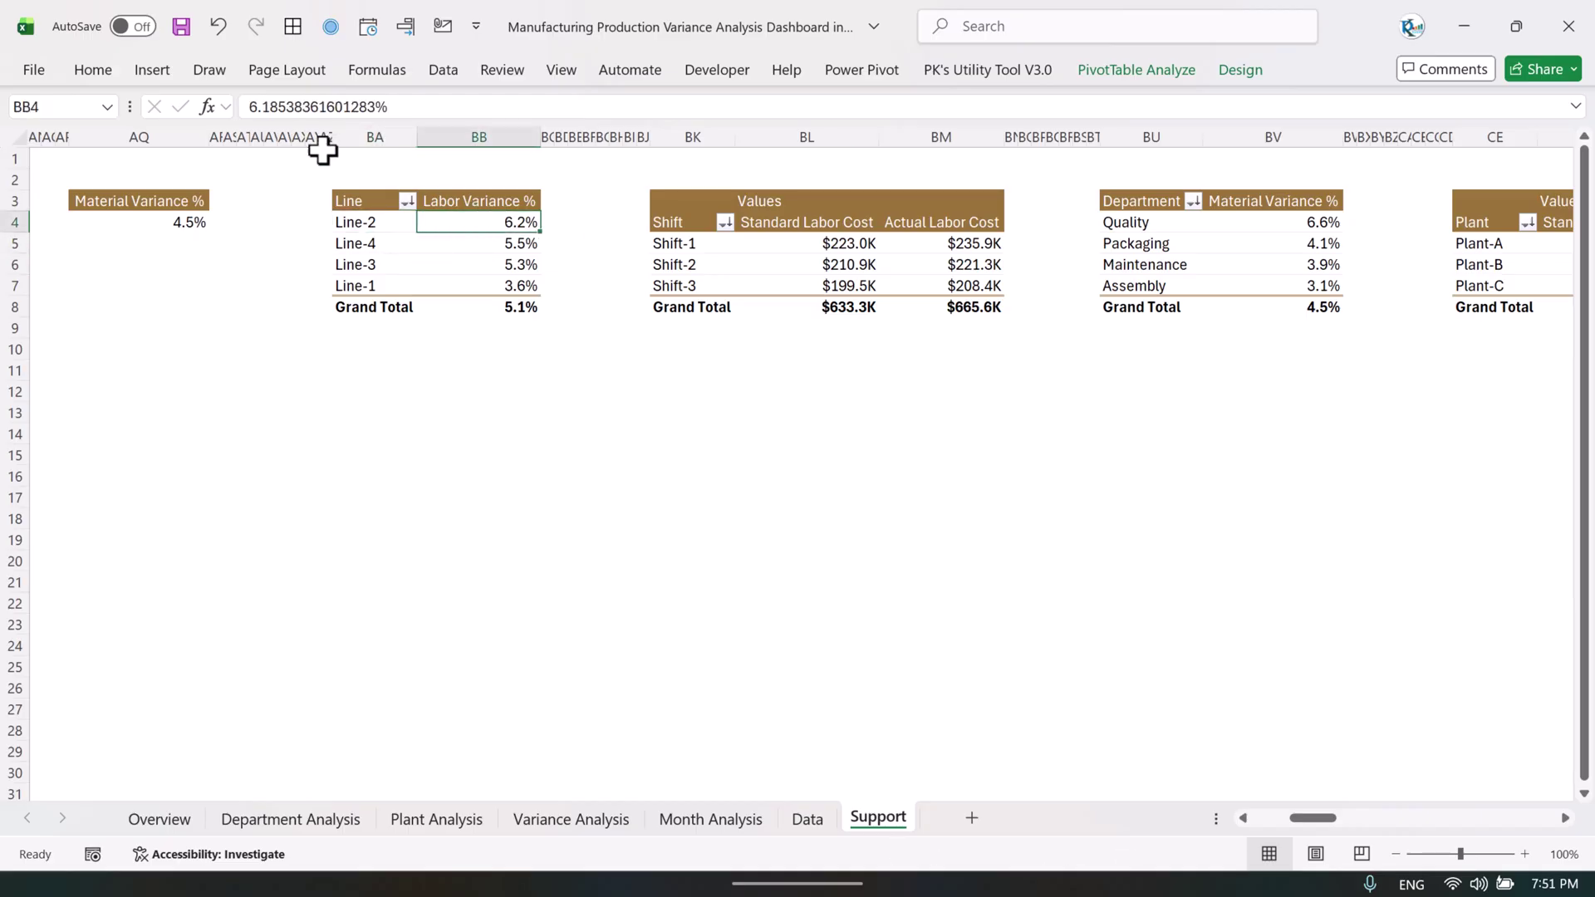
click(154, 71)
click(750, 106)
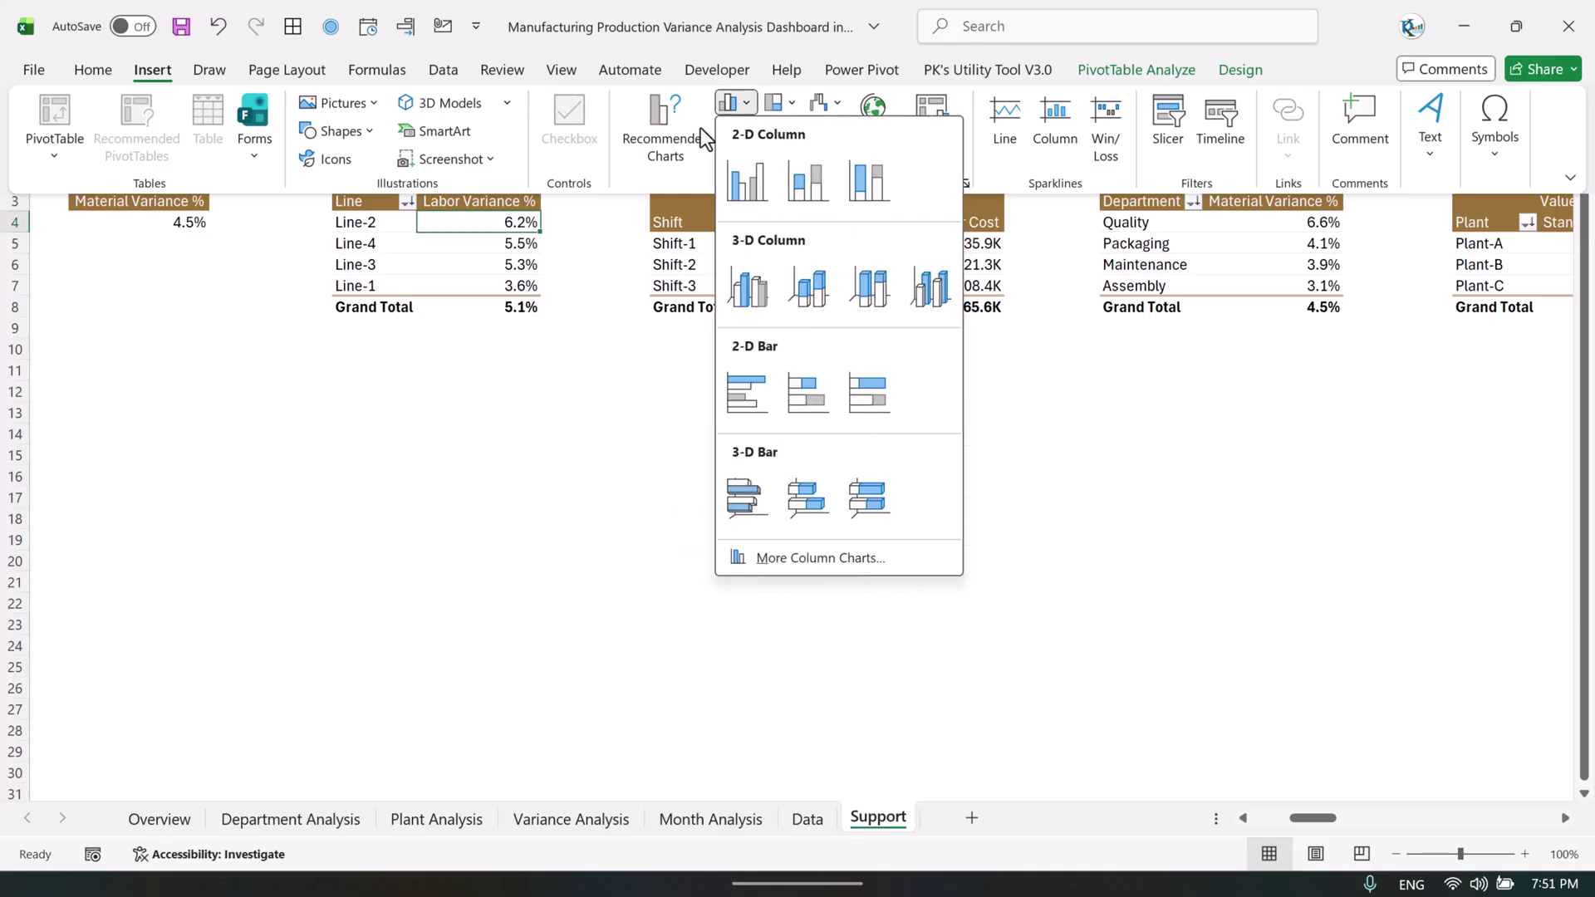
click(680, 189)
click(747, 131)
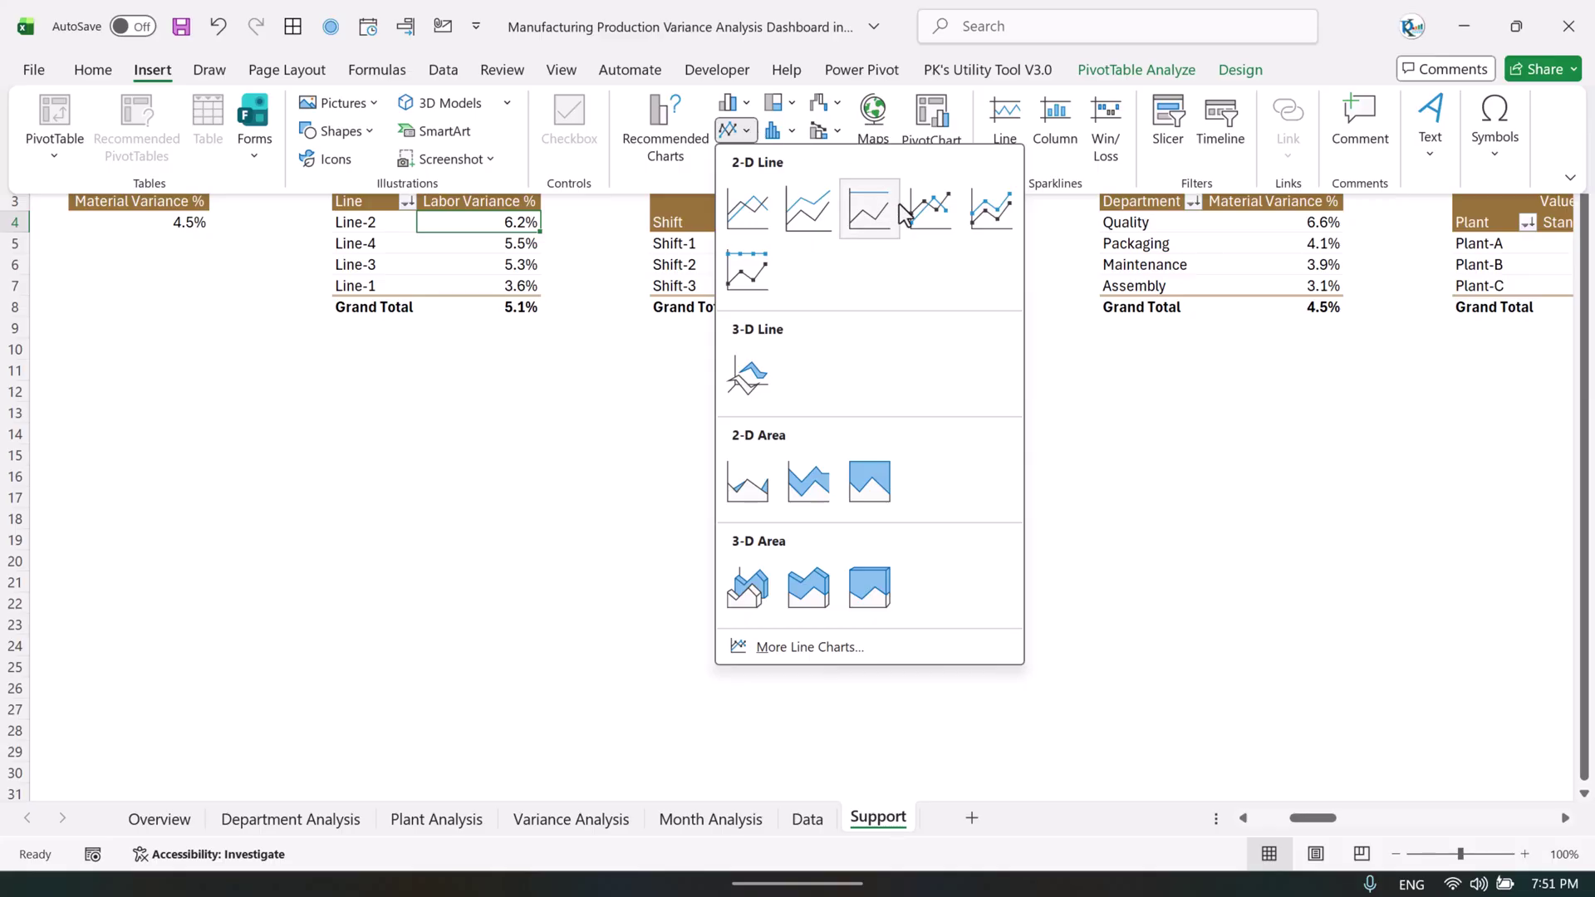
click(928, 231)
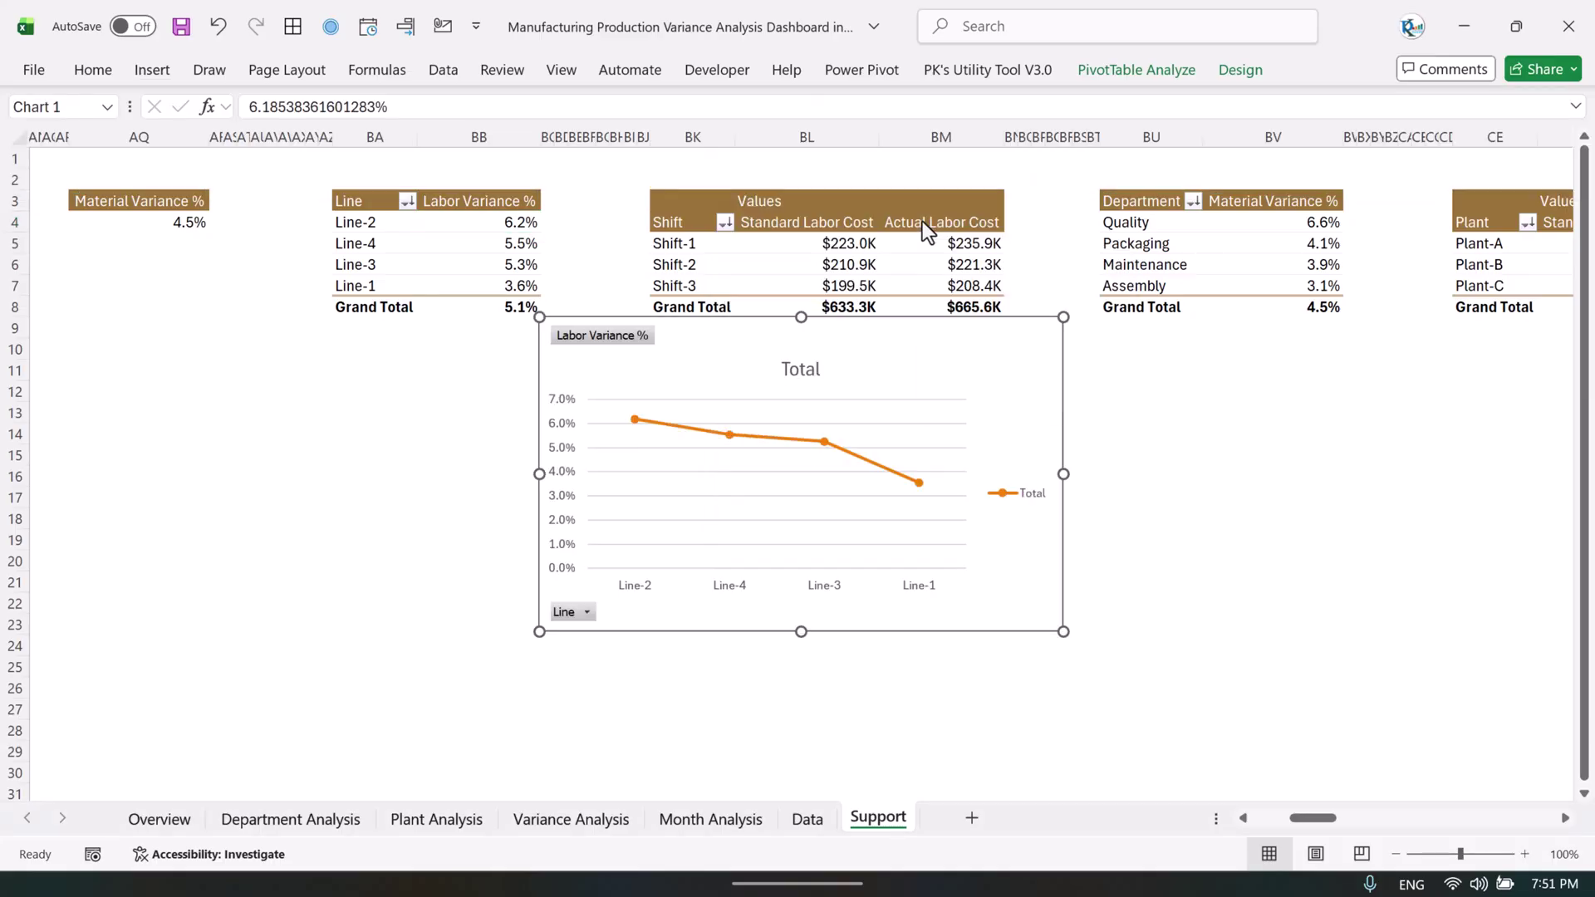
drag(721, 336, 461, 369)
- Check the Overview page's Labor Variance % by Line chart, then hide all field buttons on the new Support pivot chart
click(162, 820)
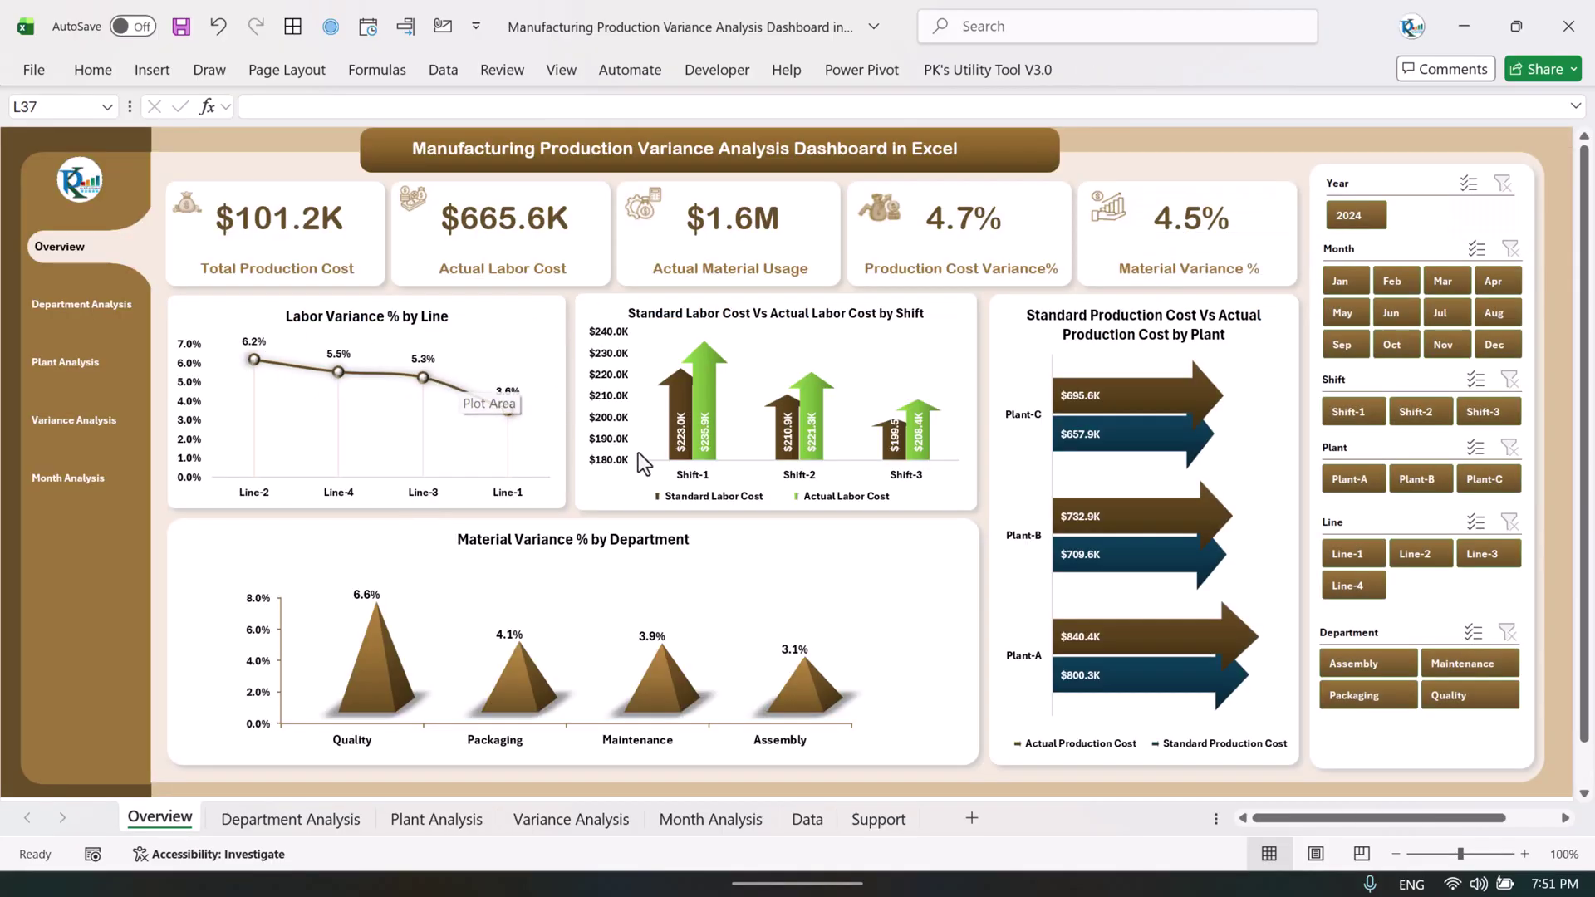
click(874, 819)
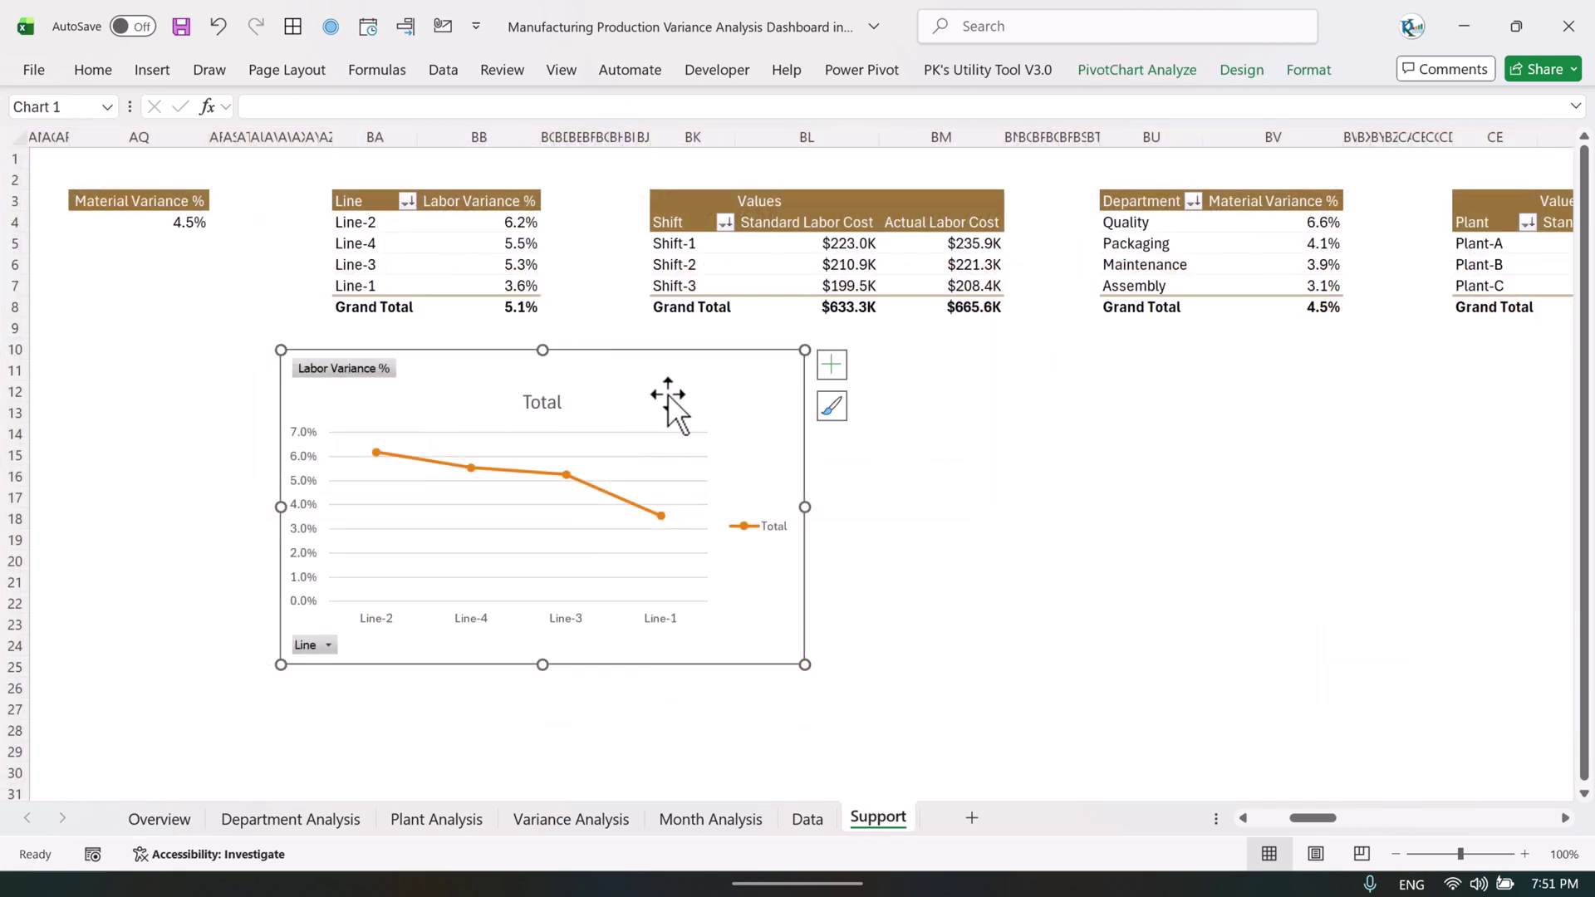
click(1158, 71)
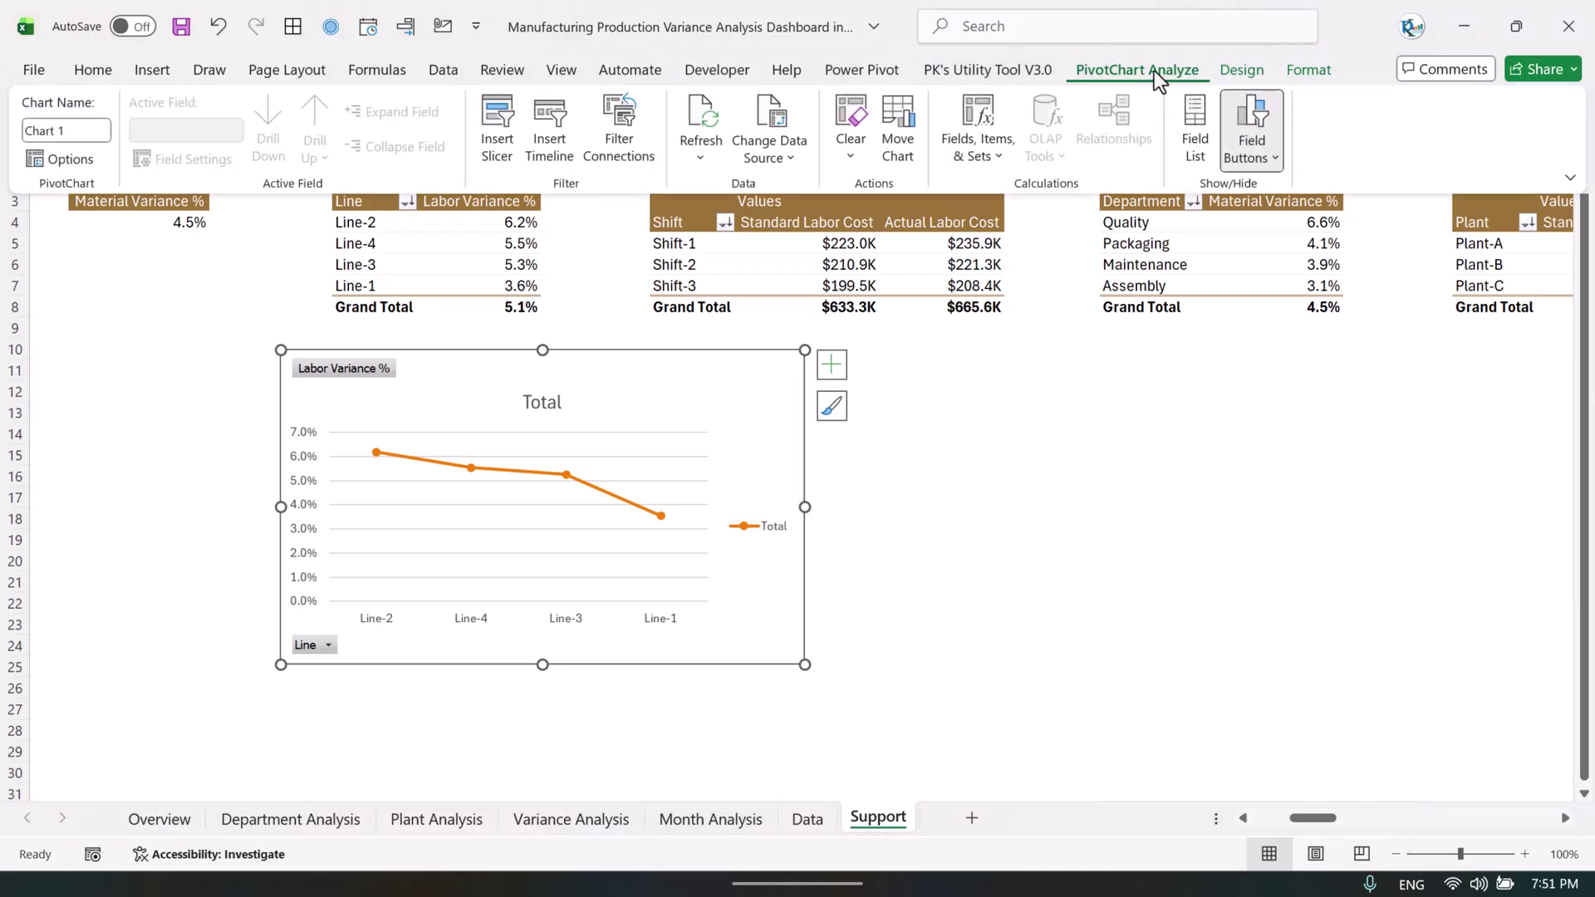
click(1271, 157)
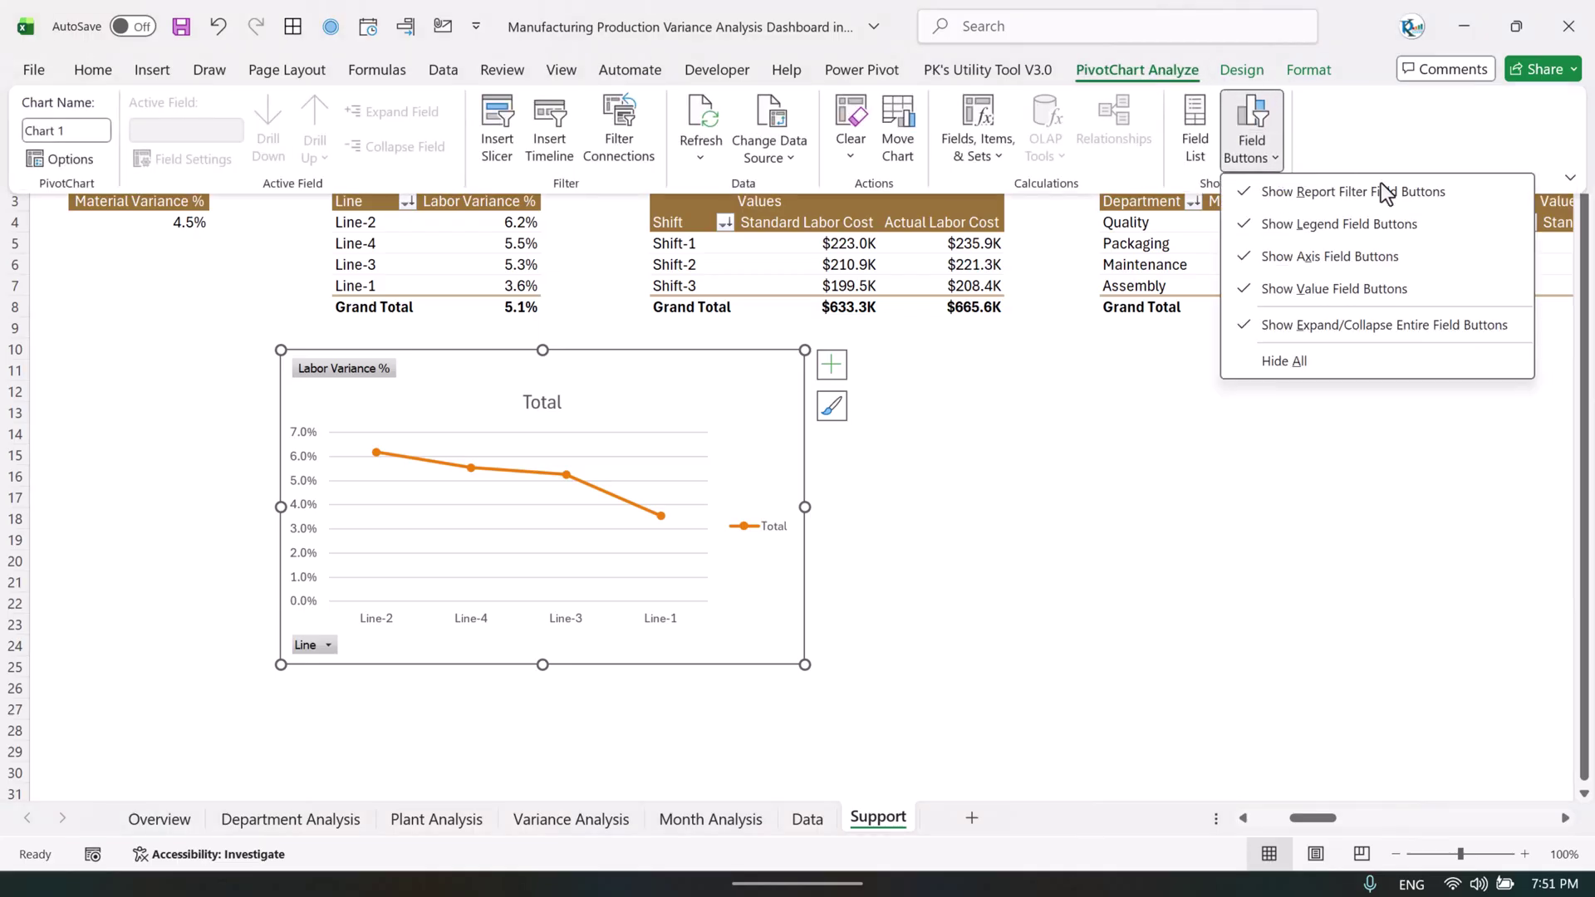
click(1293, 366)
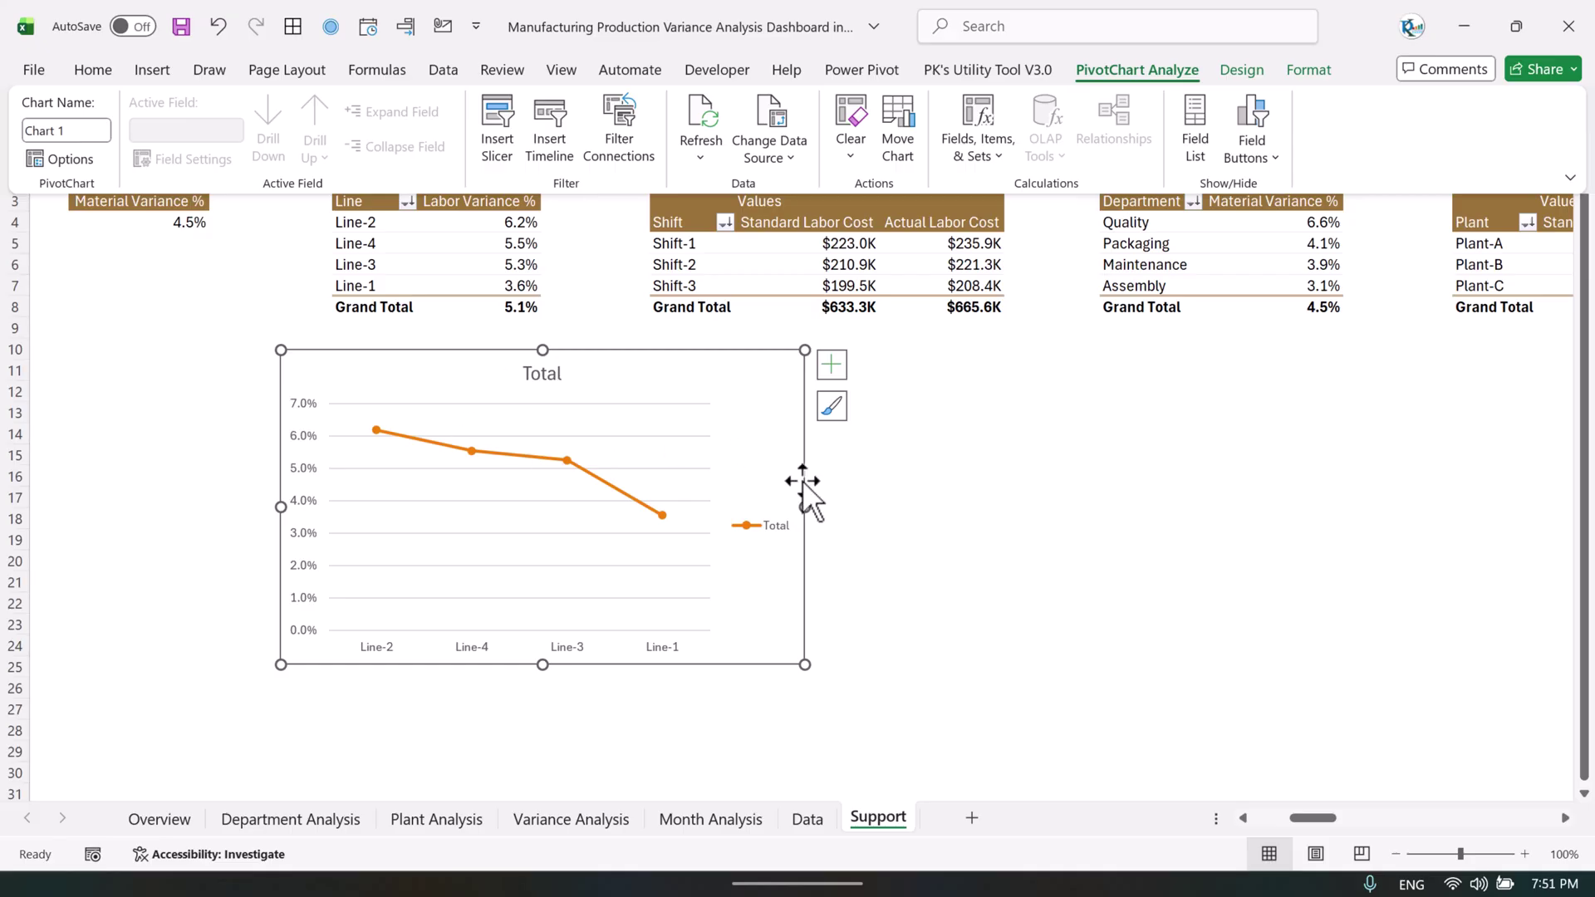
- Remove the legend and the gridlines from the new line chart
click(832, 364)
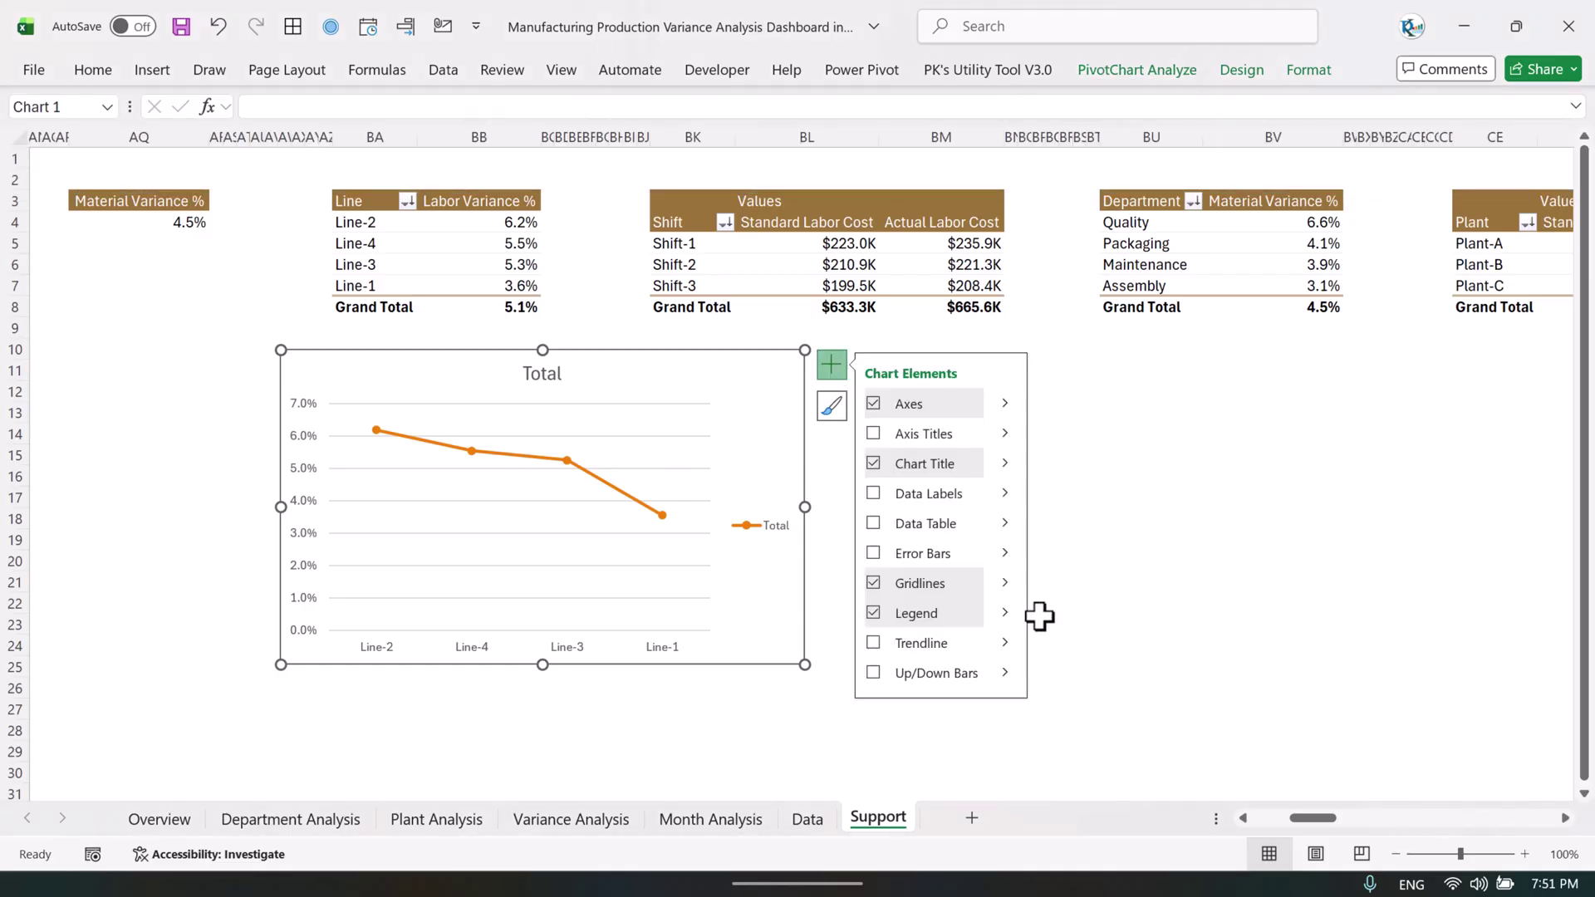
click(874, 613)
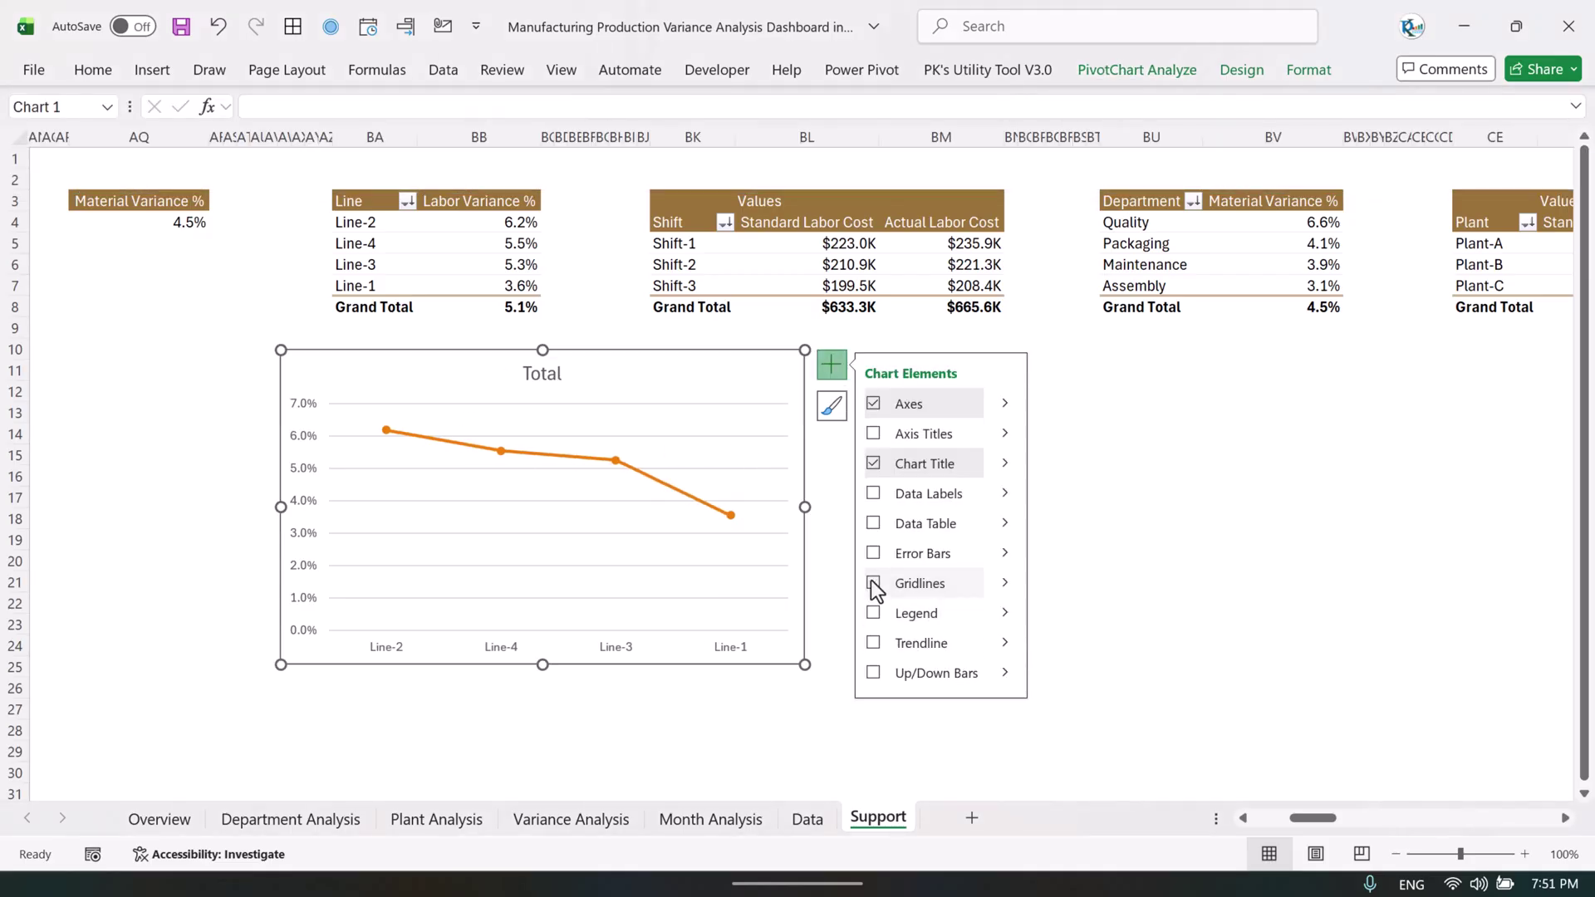
click(871, 582)
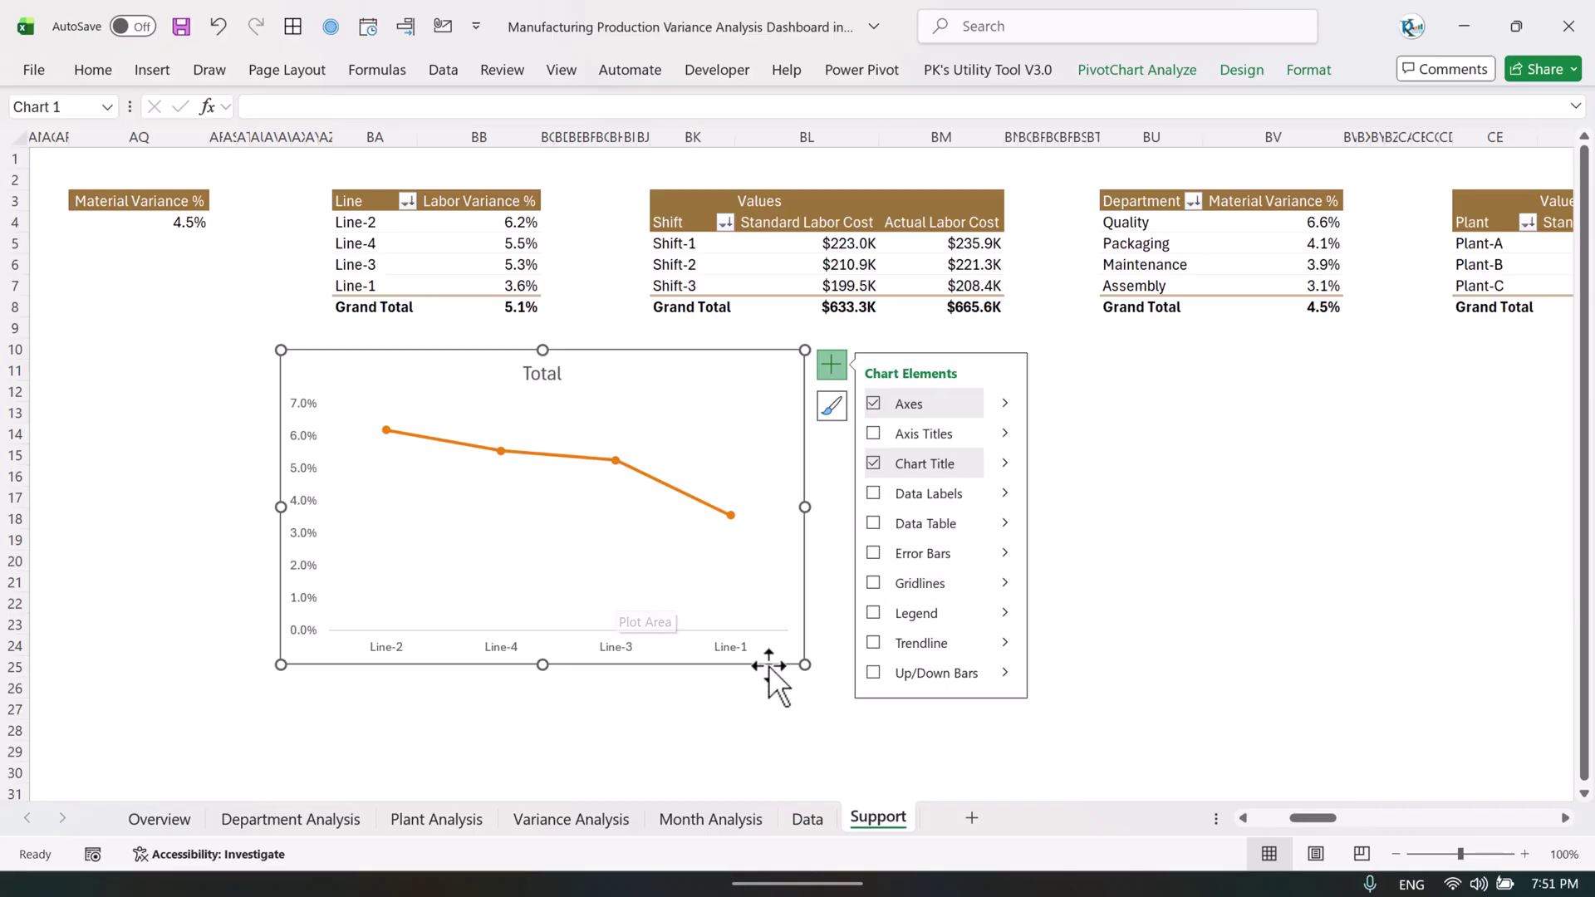
- Recolor the line series in the new Support chart with the brown theme color matching the pivot headers
click(614, 462)
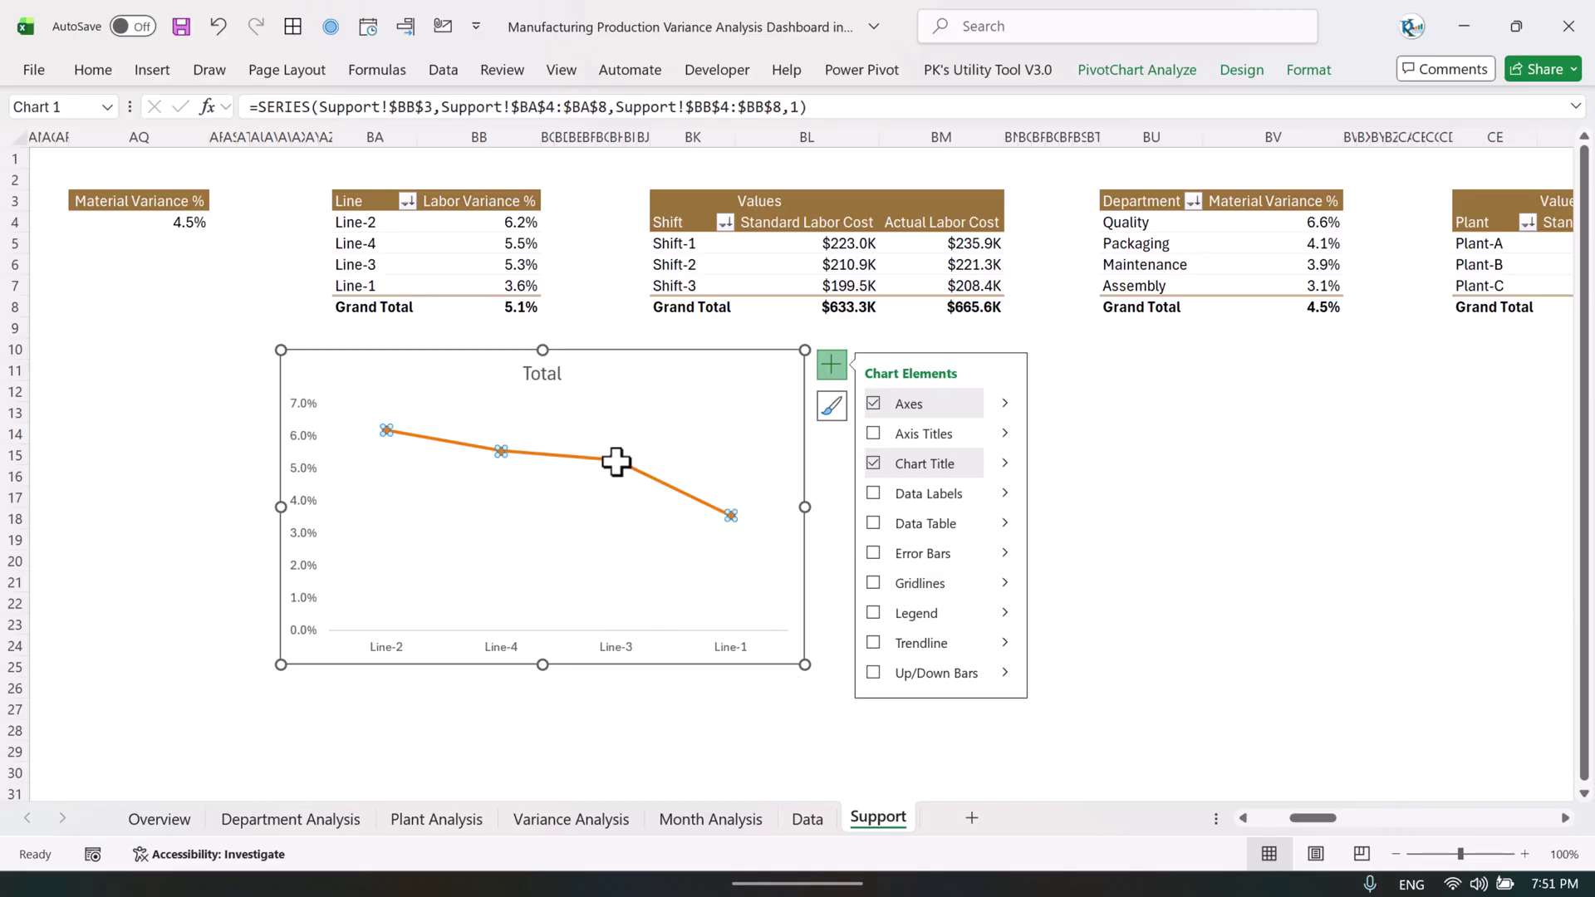
right_click(615, 463)
click(711, 787)
click(838, 364)
click(1314, 239)
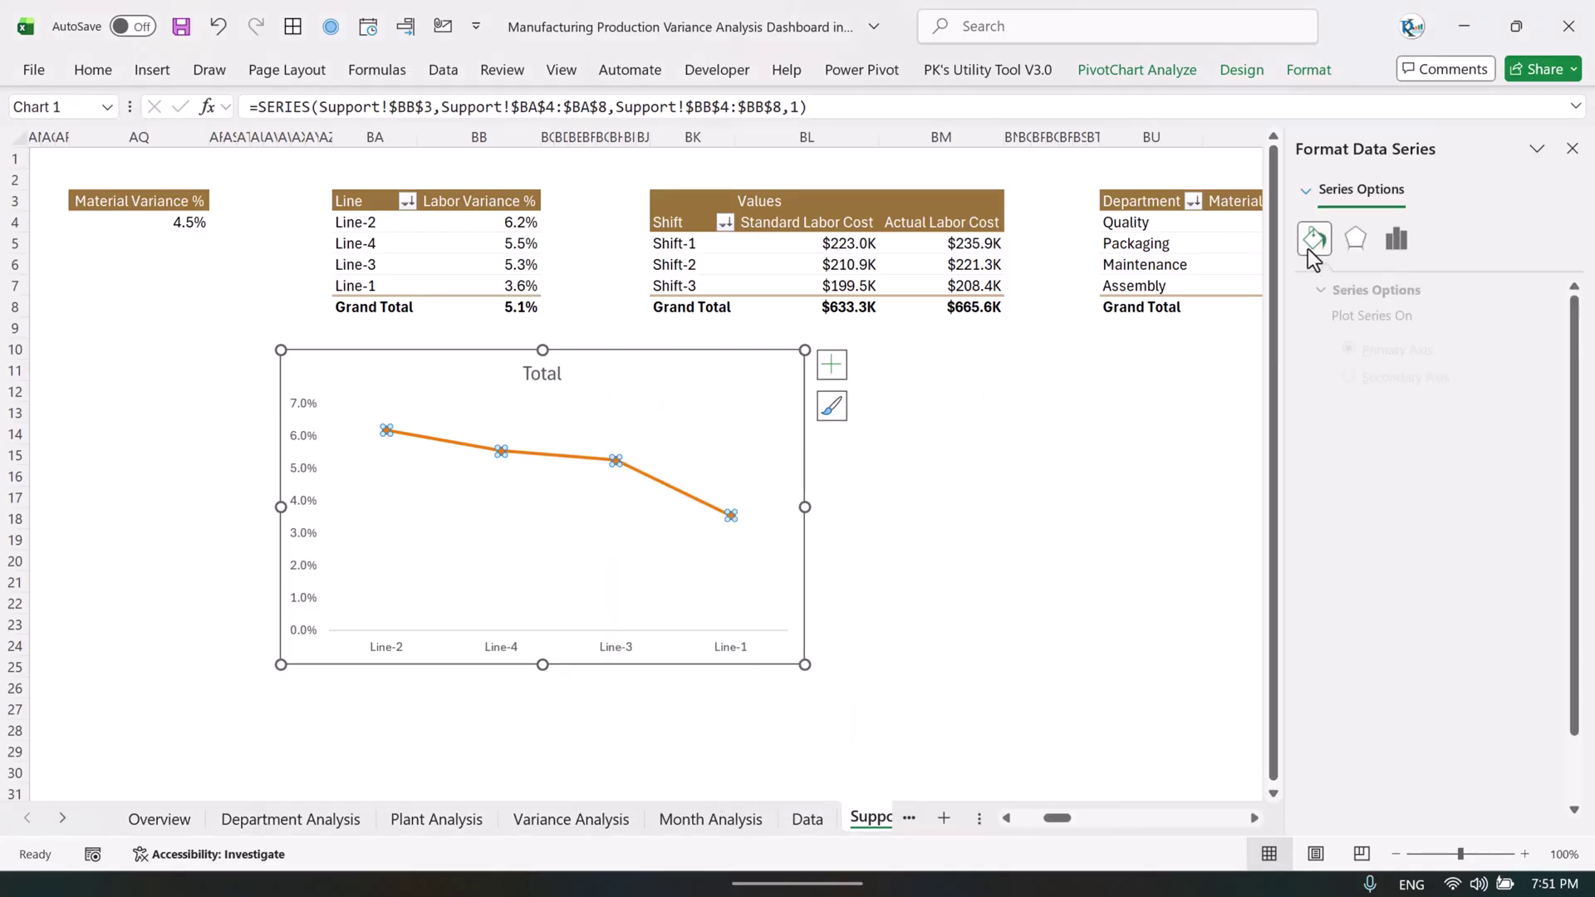
click(1550, 481)
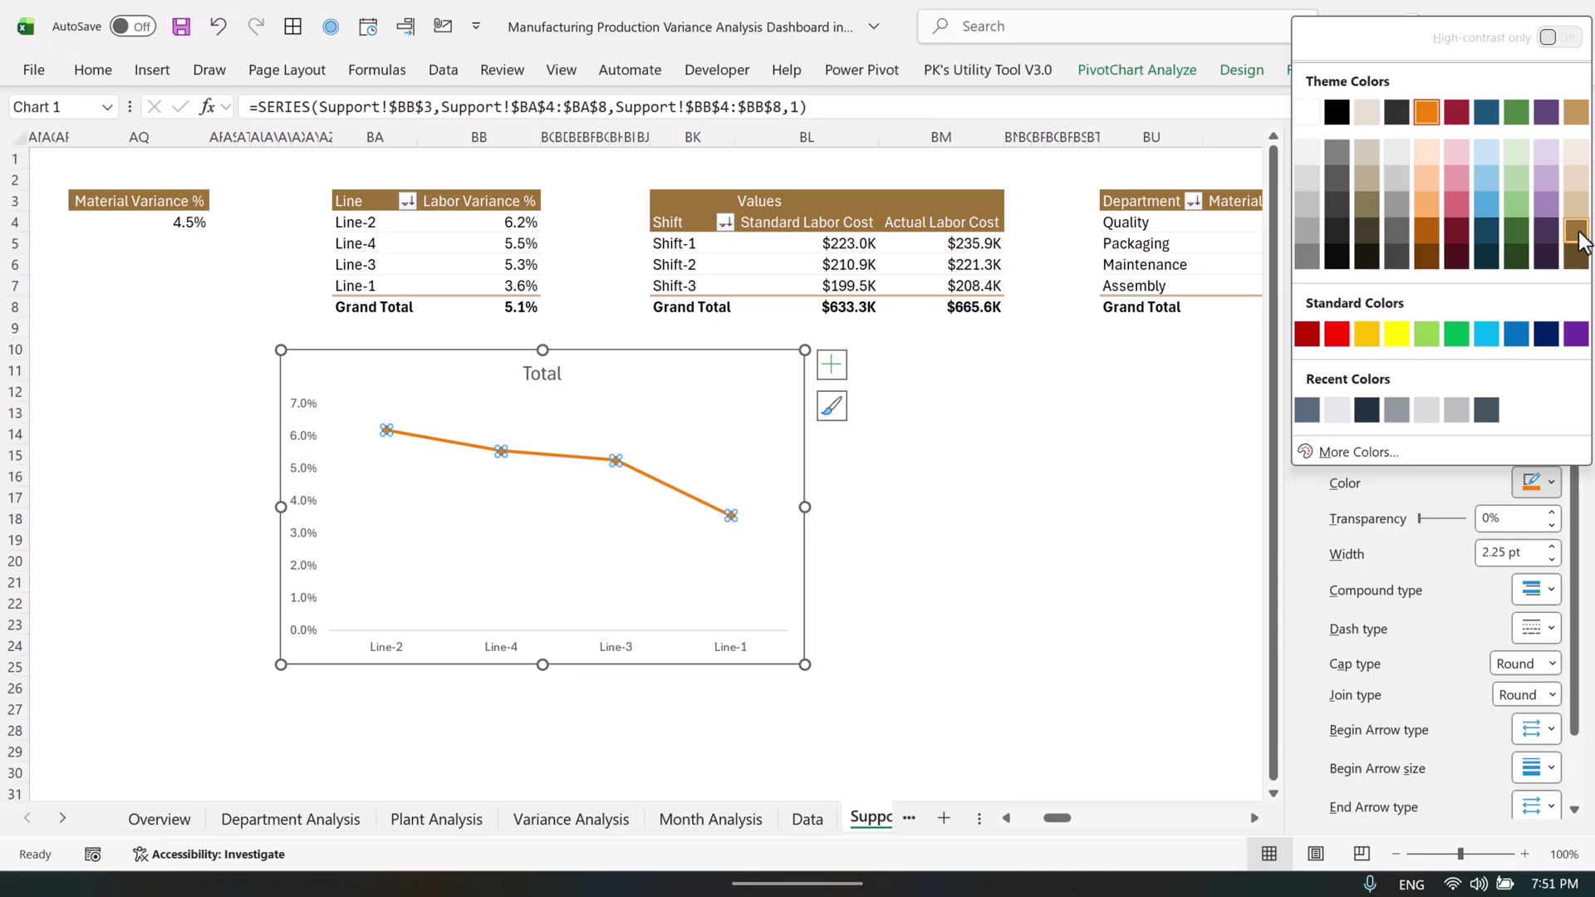
click(1578, 234)
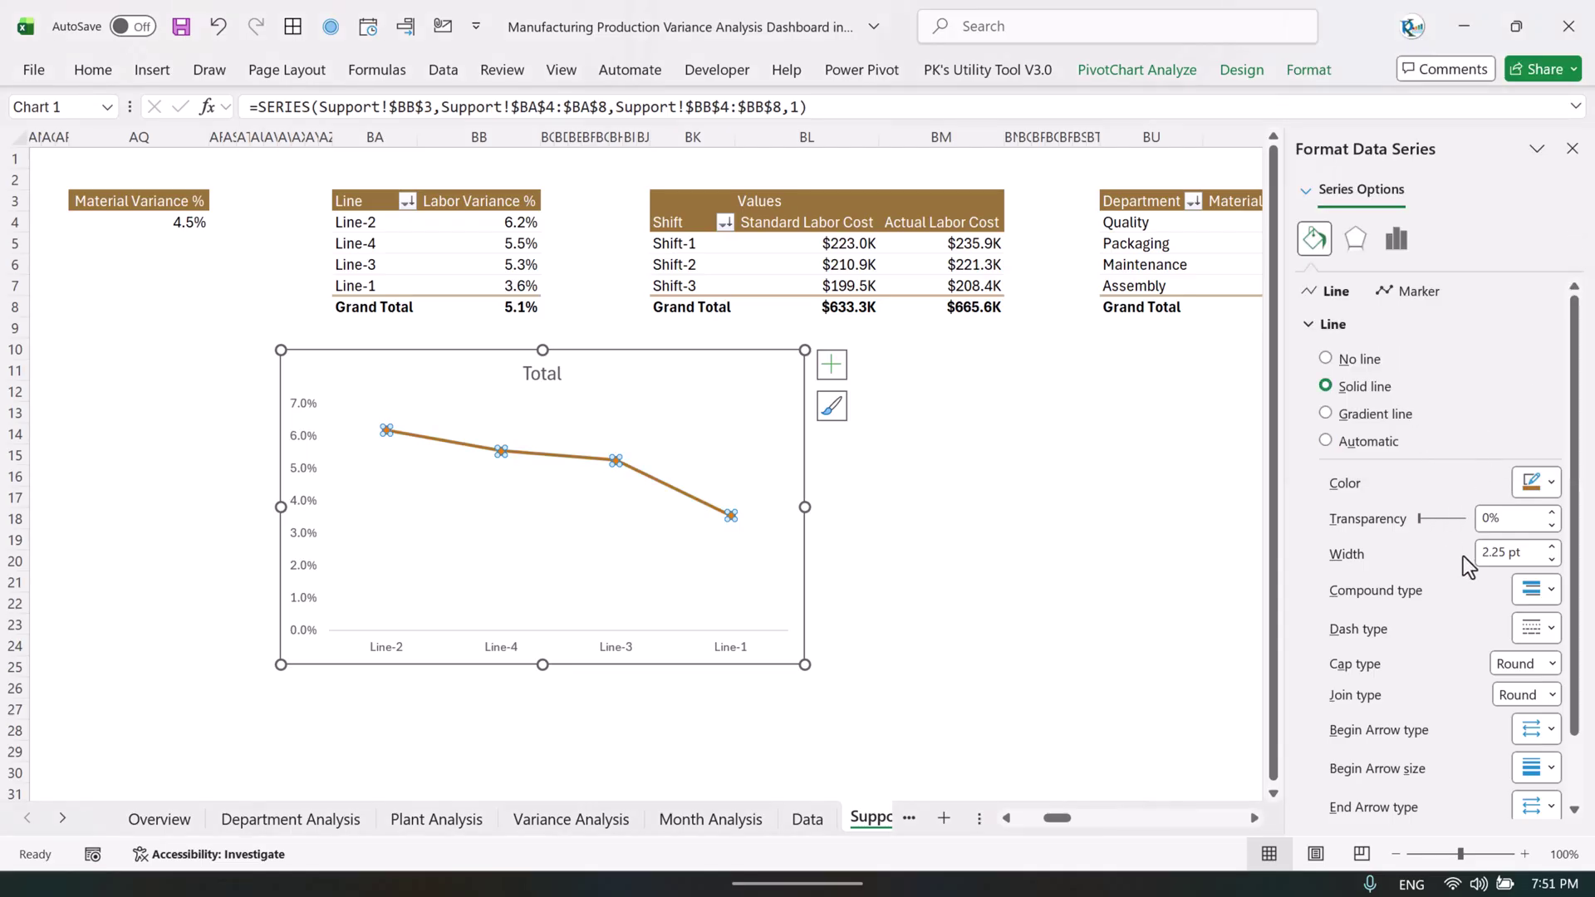
- Smooth the chart's line and set its width to 1.5 pt
scroll(1437, 656, down, 3)
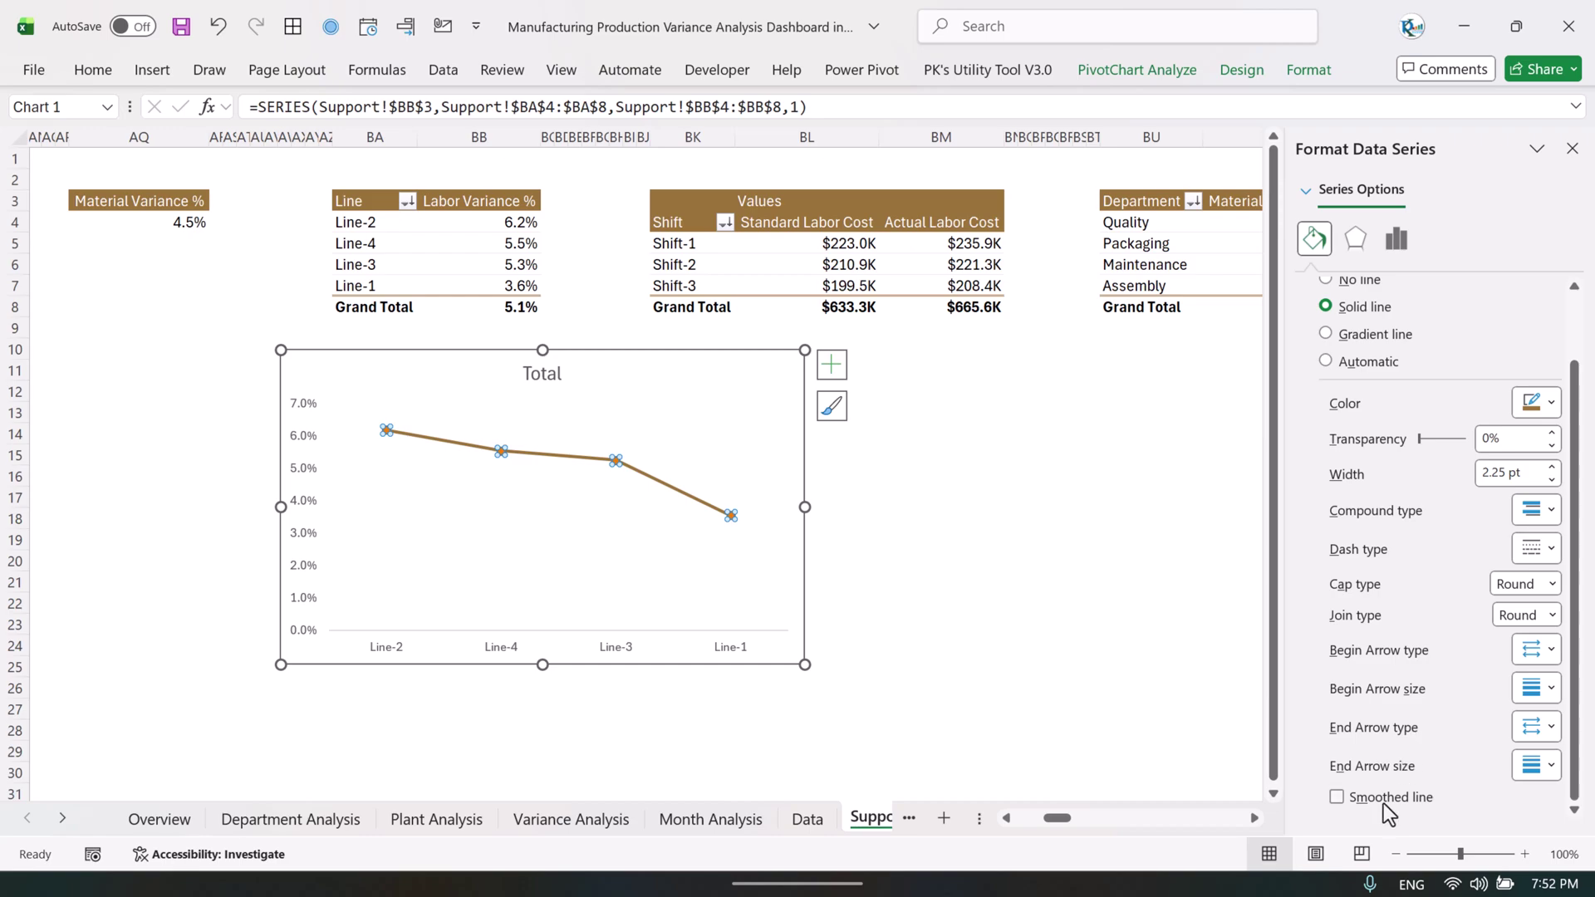
click(1389, 798)
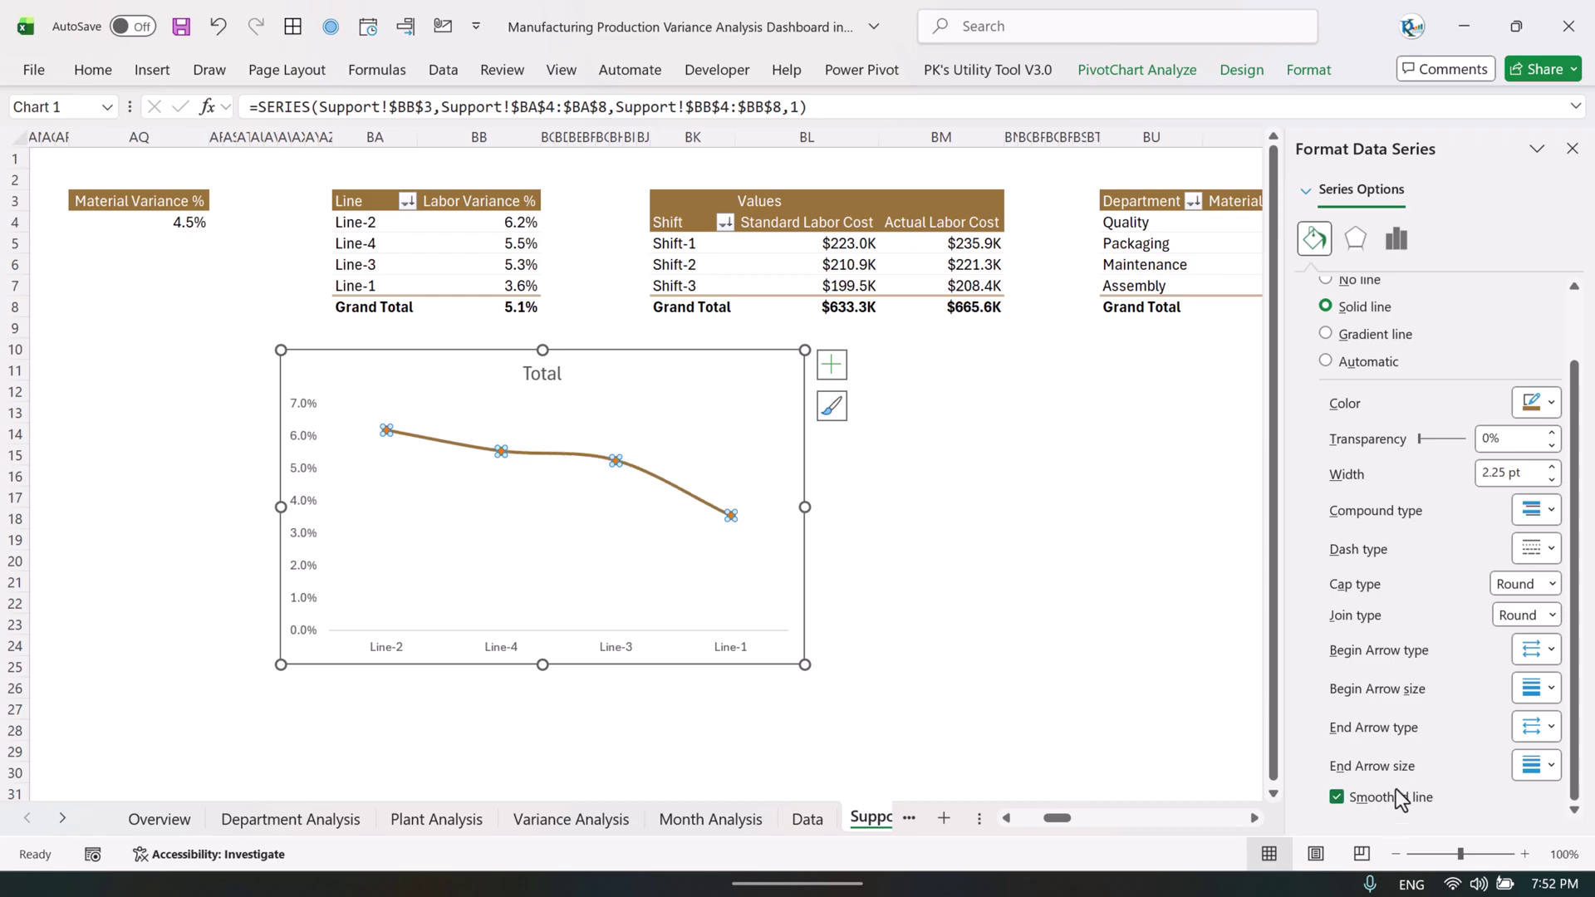
click(1552, 480)
click(1552, 480)
click(1552, 480)
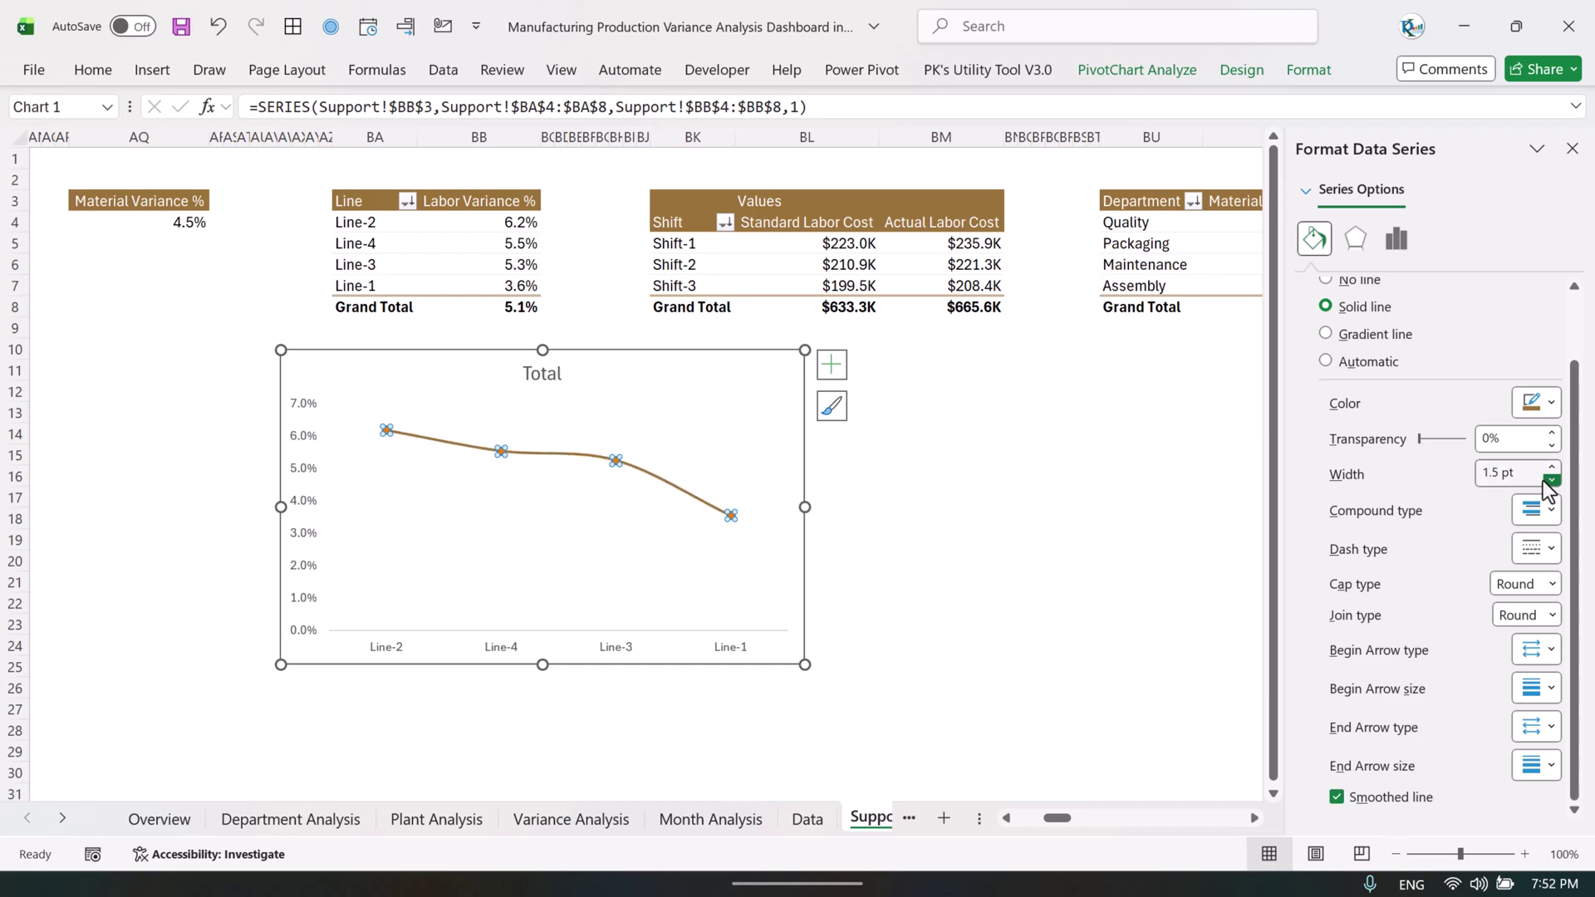
scroll(1562, 399, up, 2)
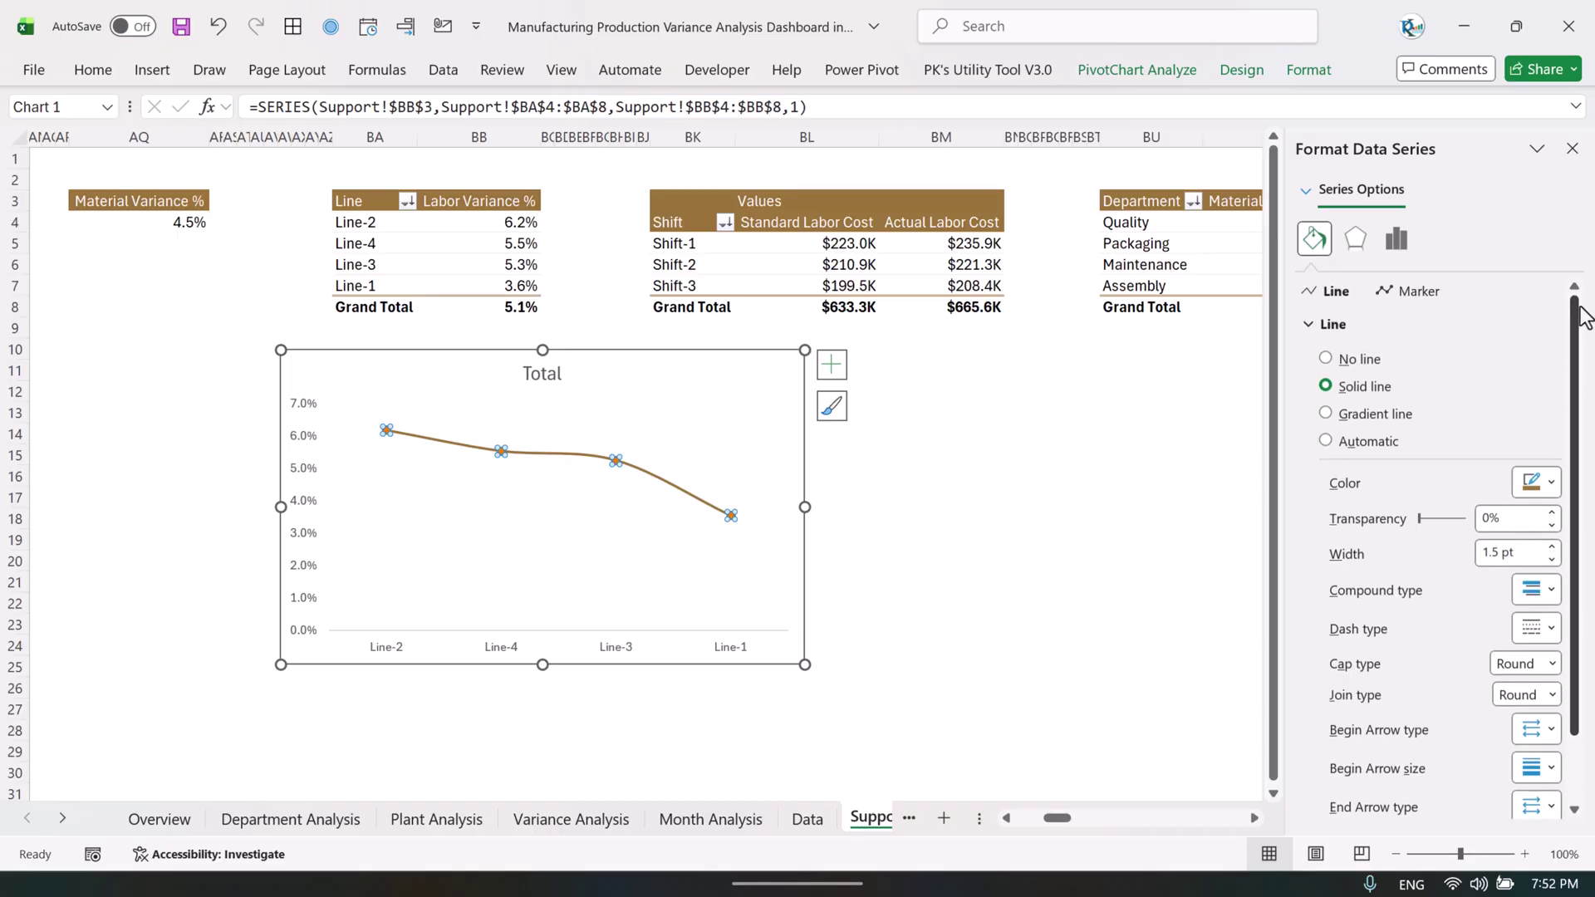
- Switch the line's markers to the built-in circle type at size 6
click(1409, 295)
click(1308, 326)
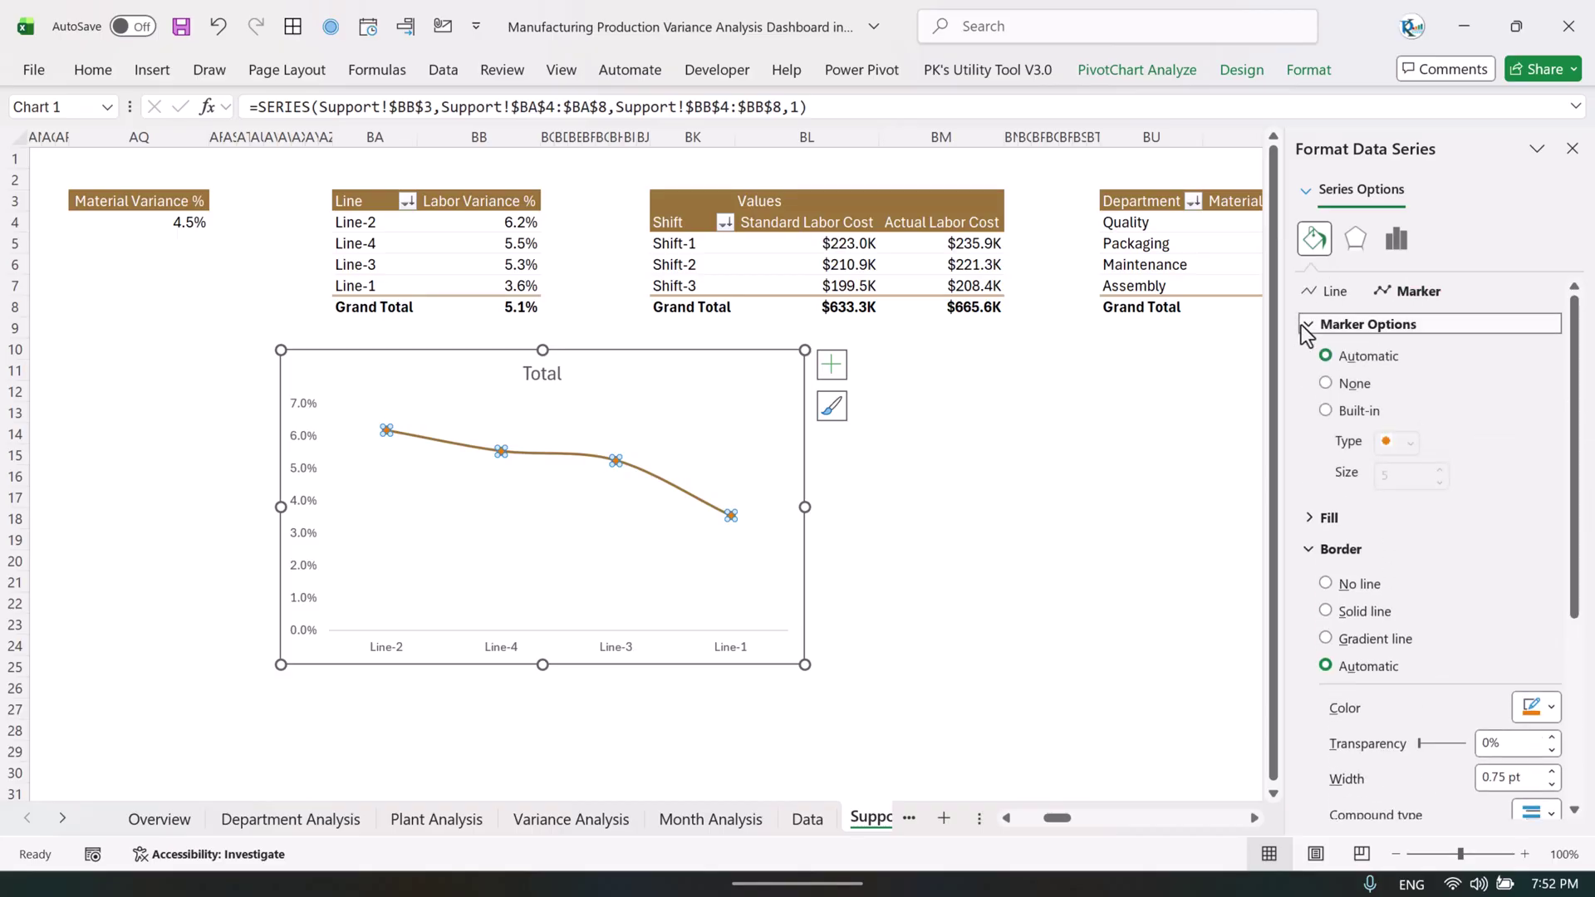
click(1354, 412)
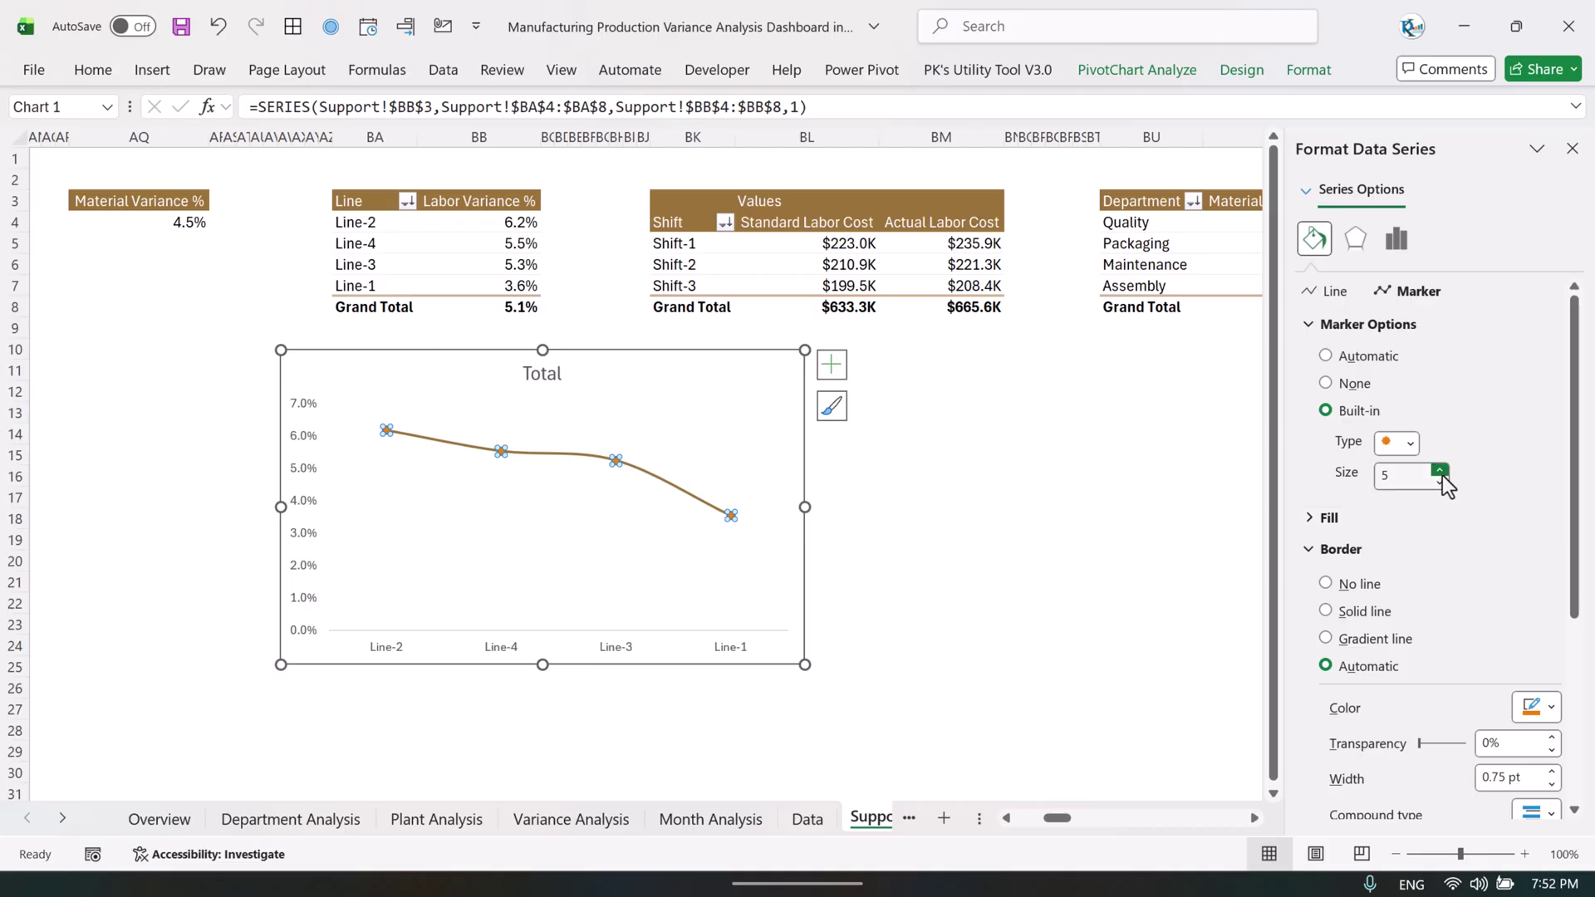
- Give the line's markers a solid fill in the brown theme color
click(1333, 519)
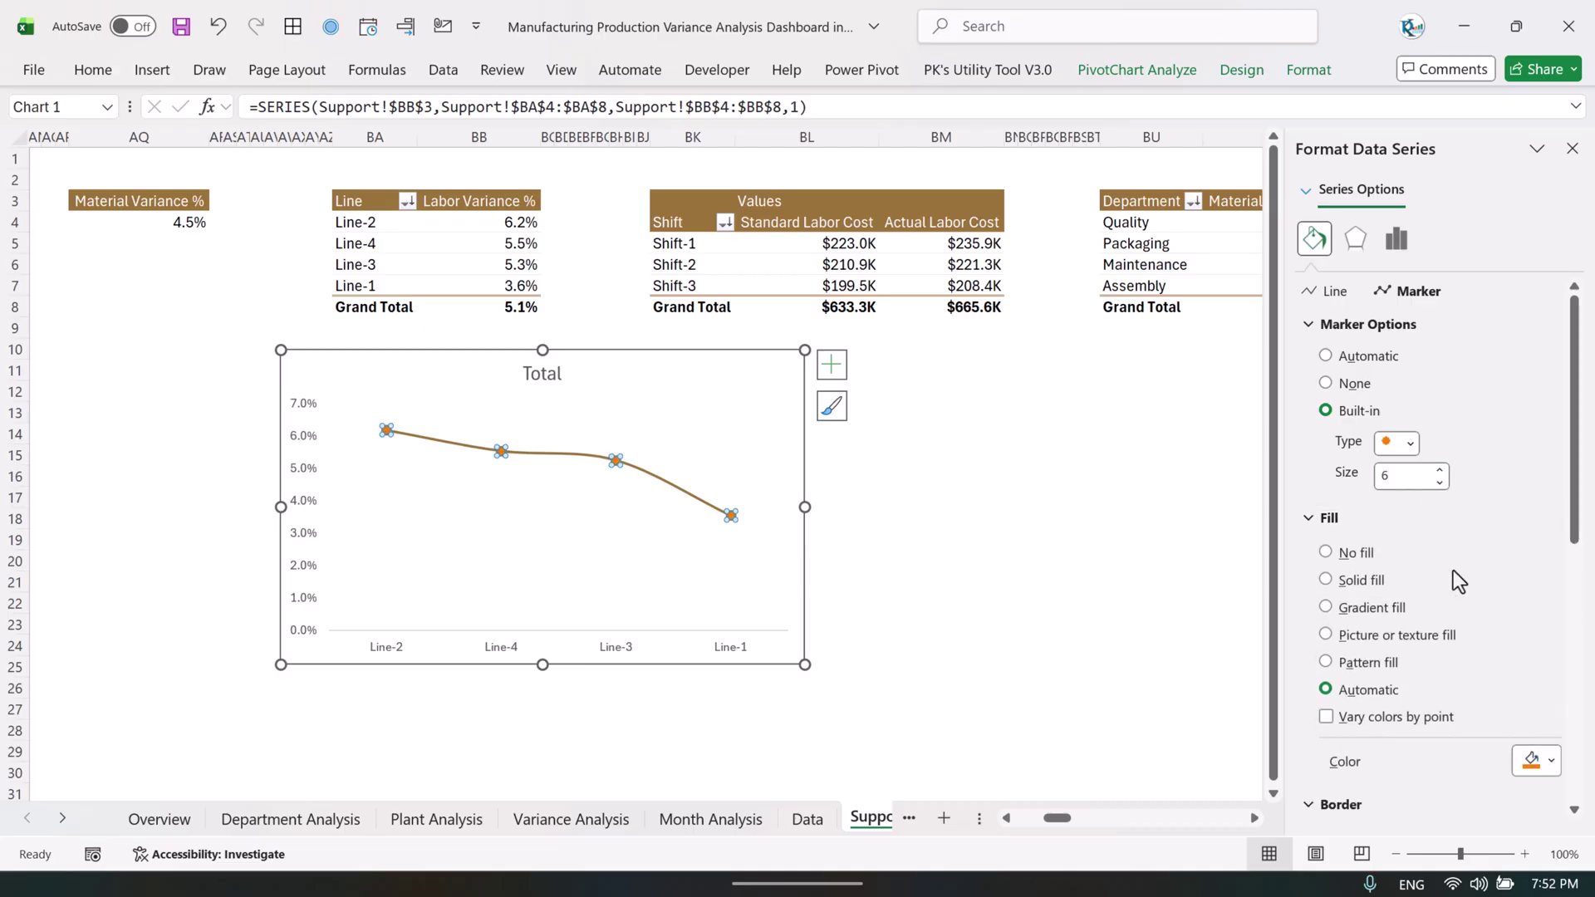
scroll(1456, 550, down, 1)
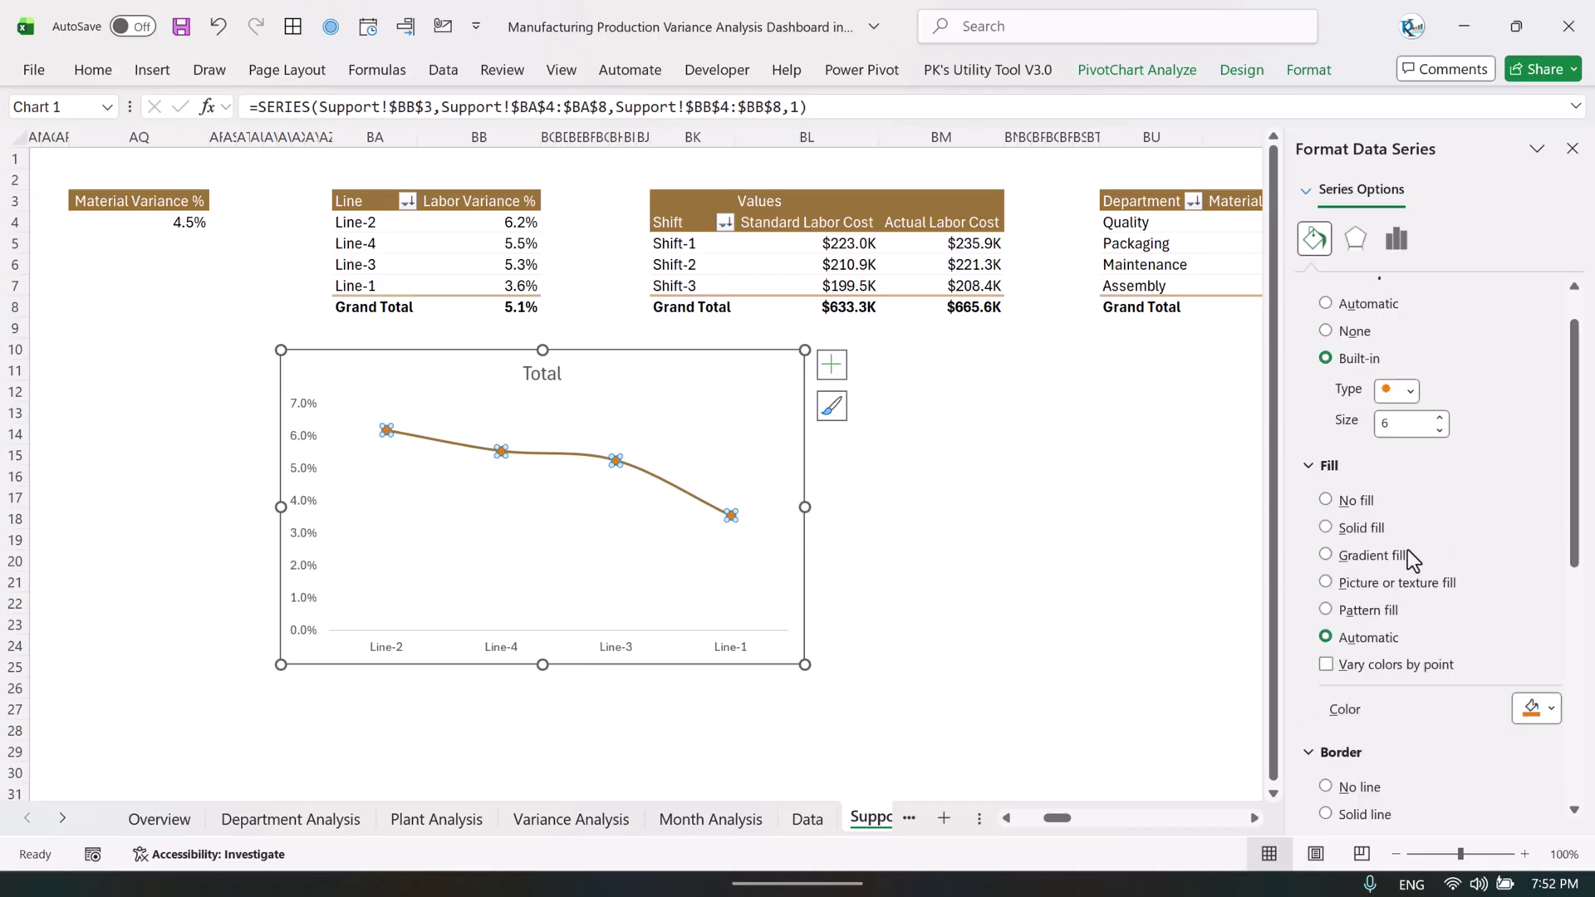
click(1351, 530)
click(1543, 711)
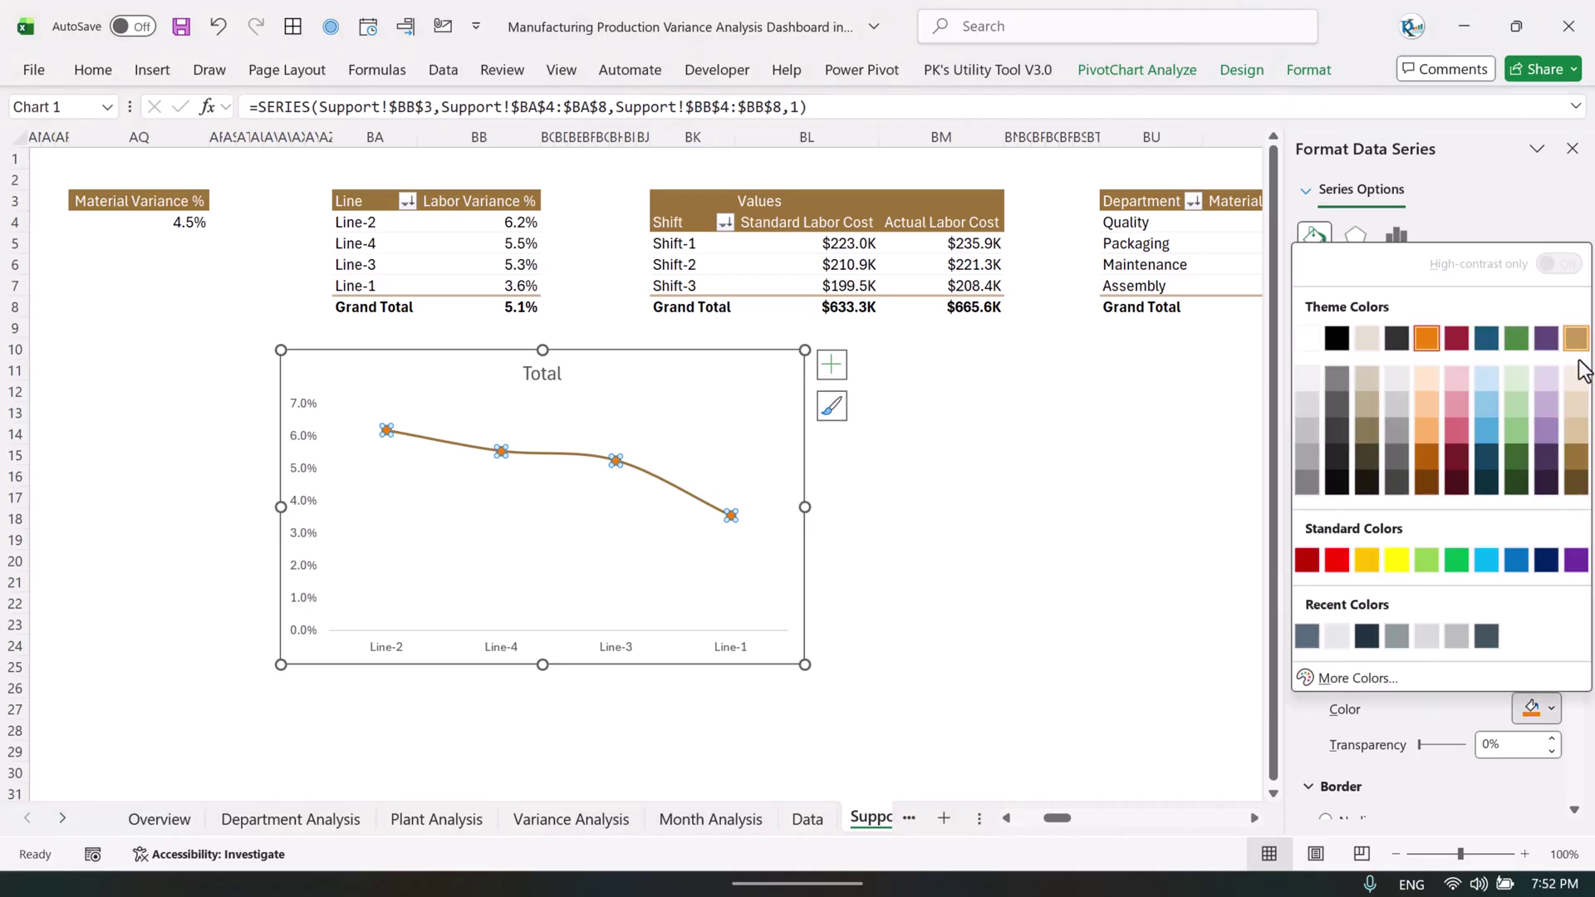
click(1577, 461)
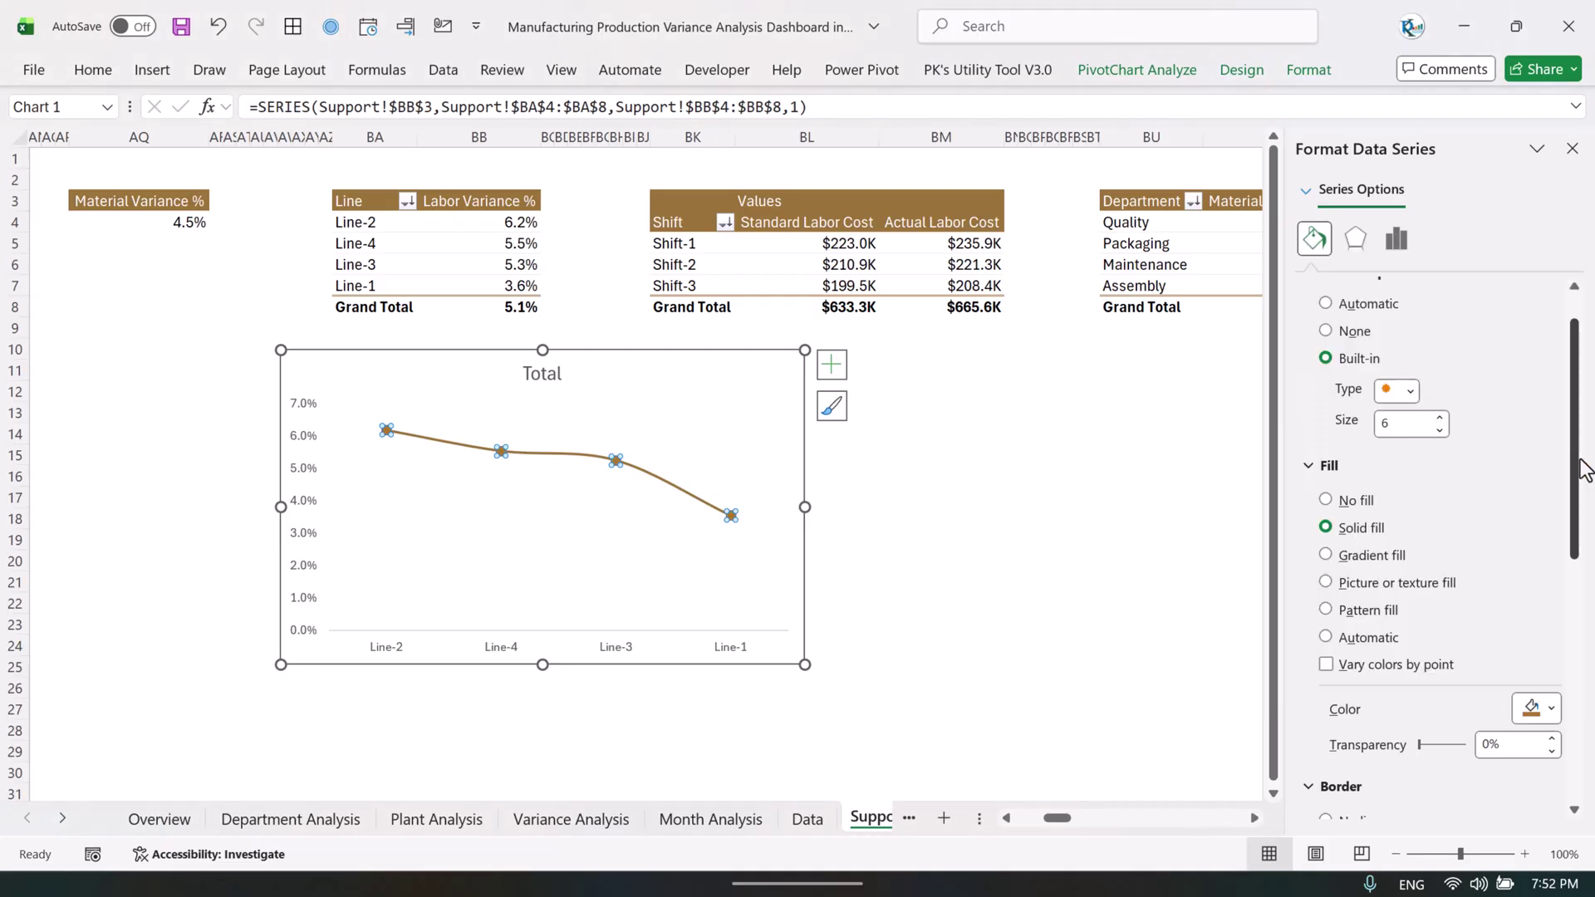
- Set the solid fill of the line's markers to white
click(771, 494)
click(724, 515)
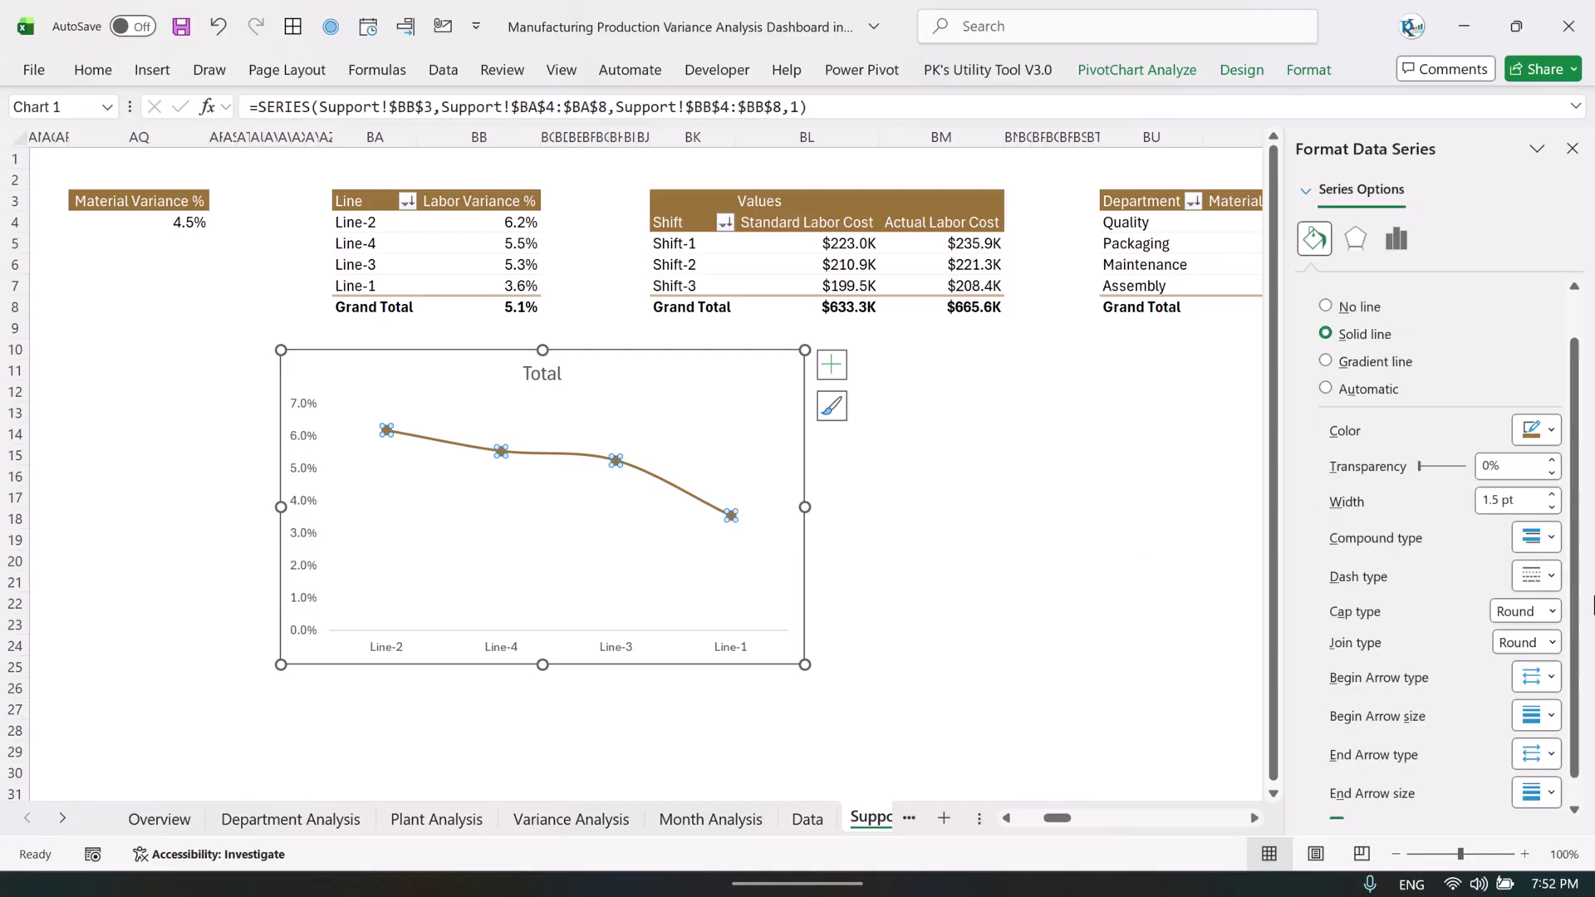
scroll(1379, 396, up, 1)
click(1536, 484)
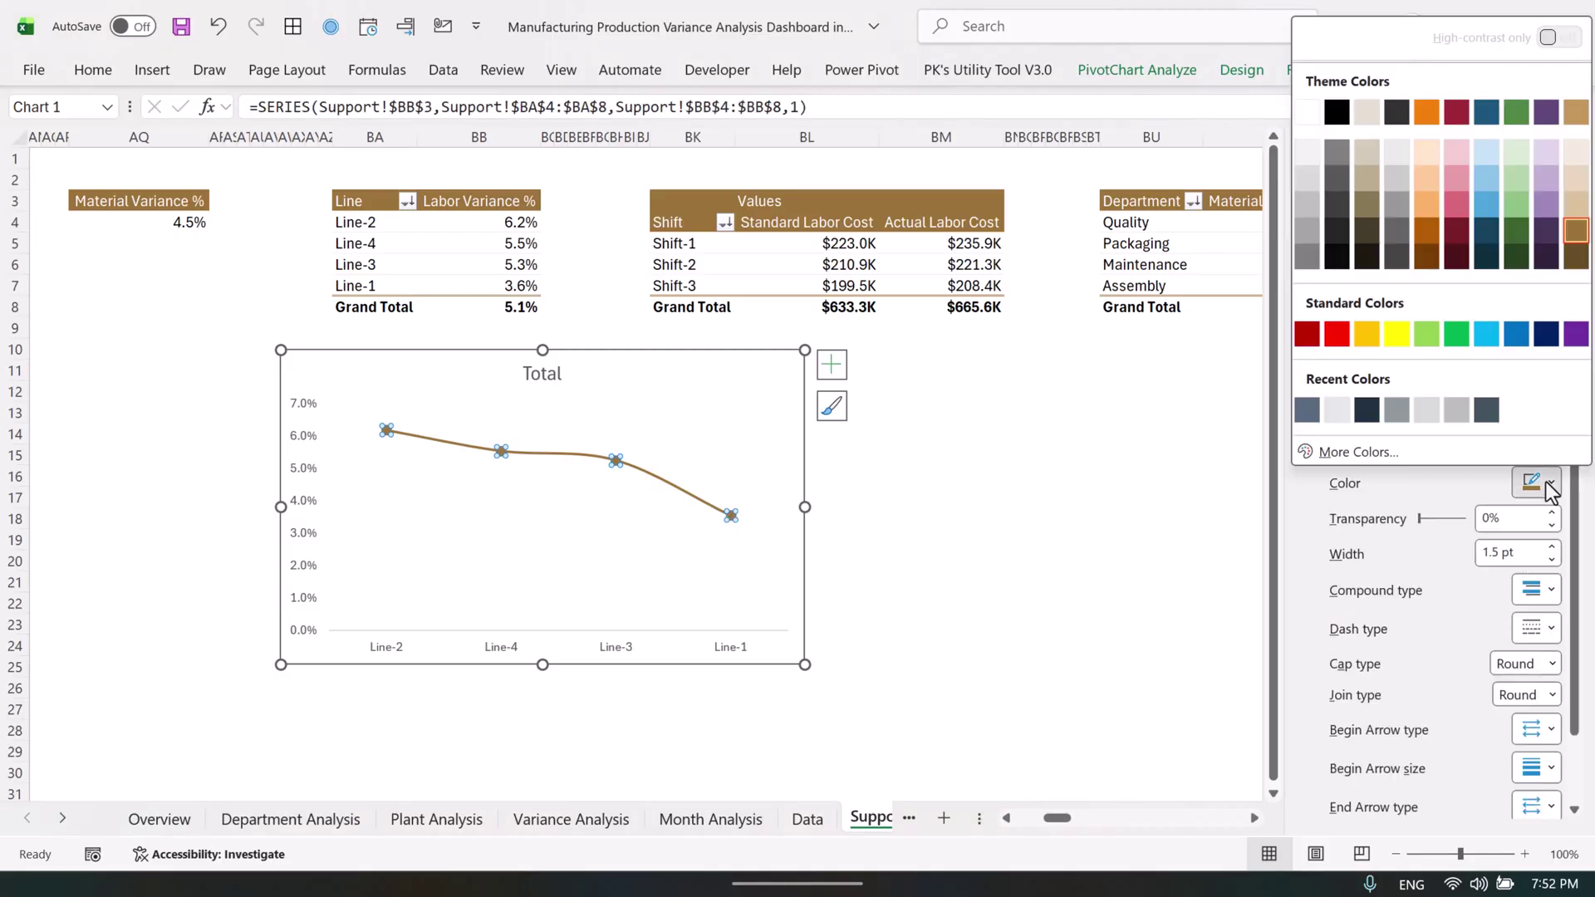
click(1550, 484)
click(1421, 295)
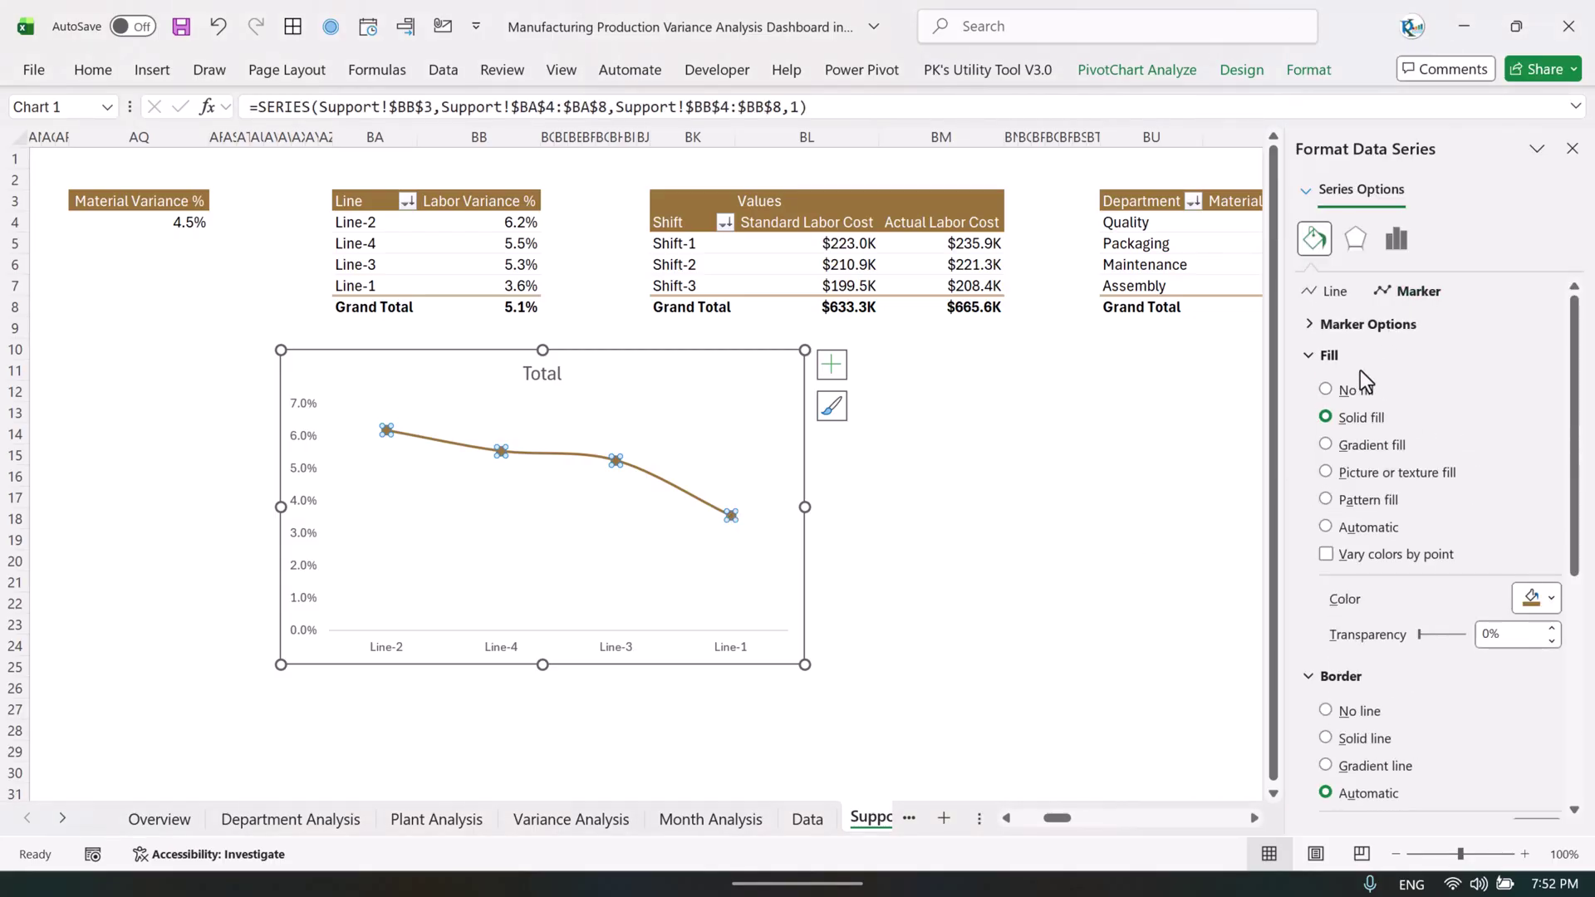
click(1541, 599)
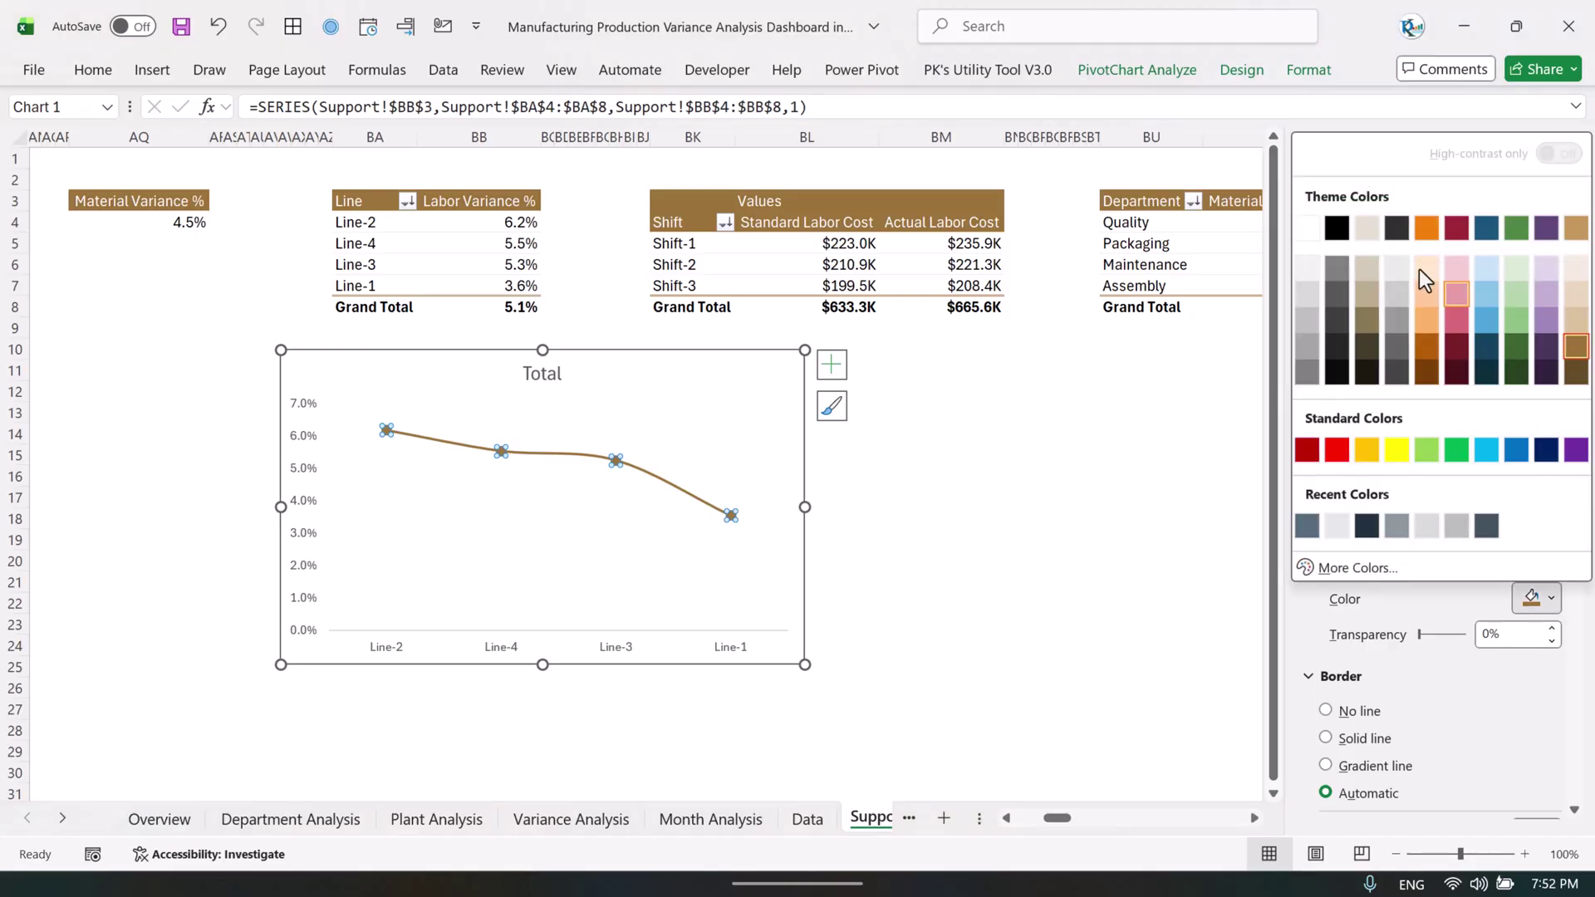
click(1301, 229)
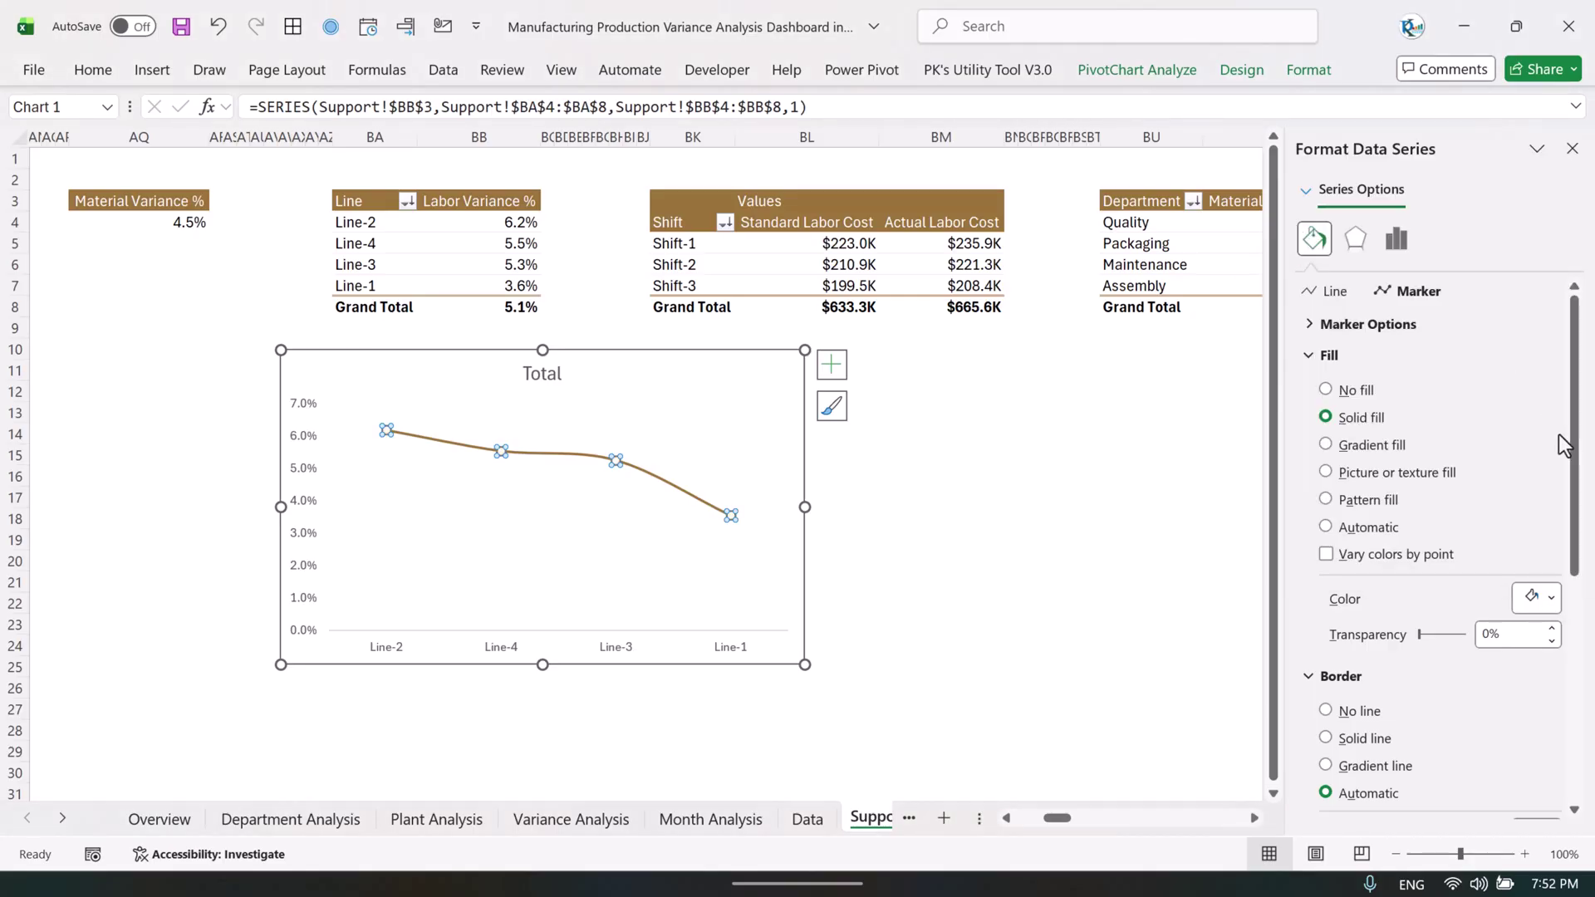
- Give the markers a solid brown border 1.5 pt wide, matching the line's color
scroll(1418, 672, down, 2)
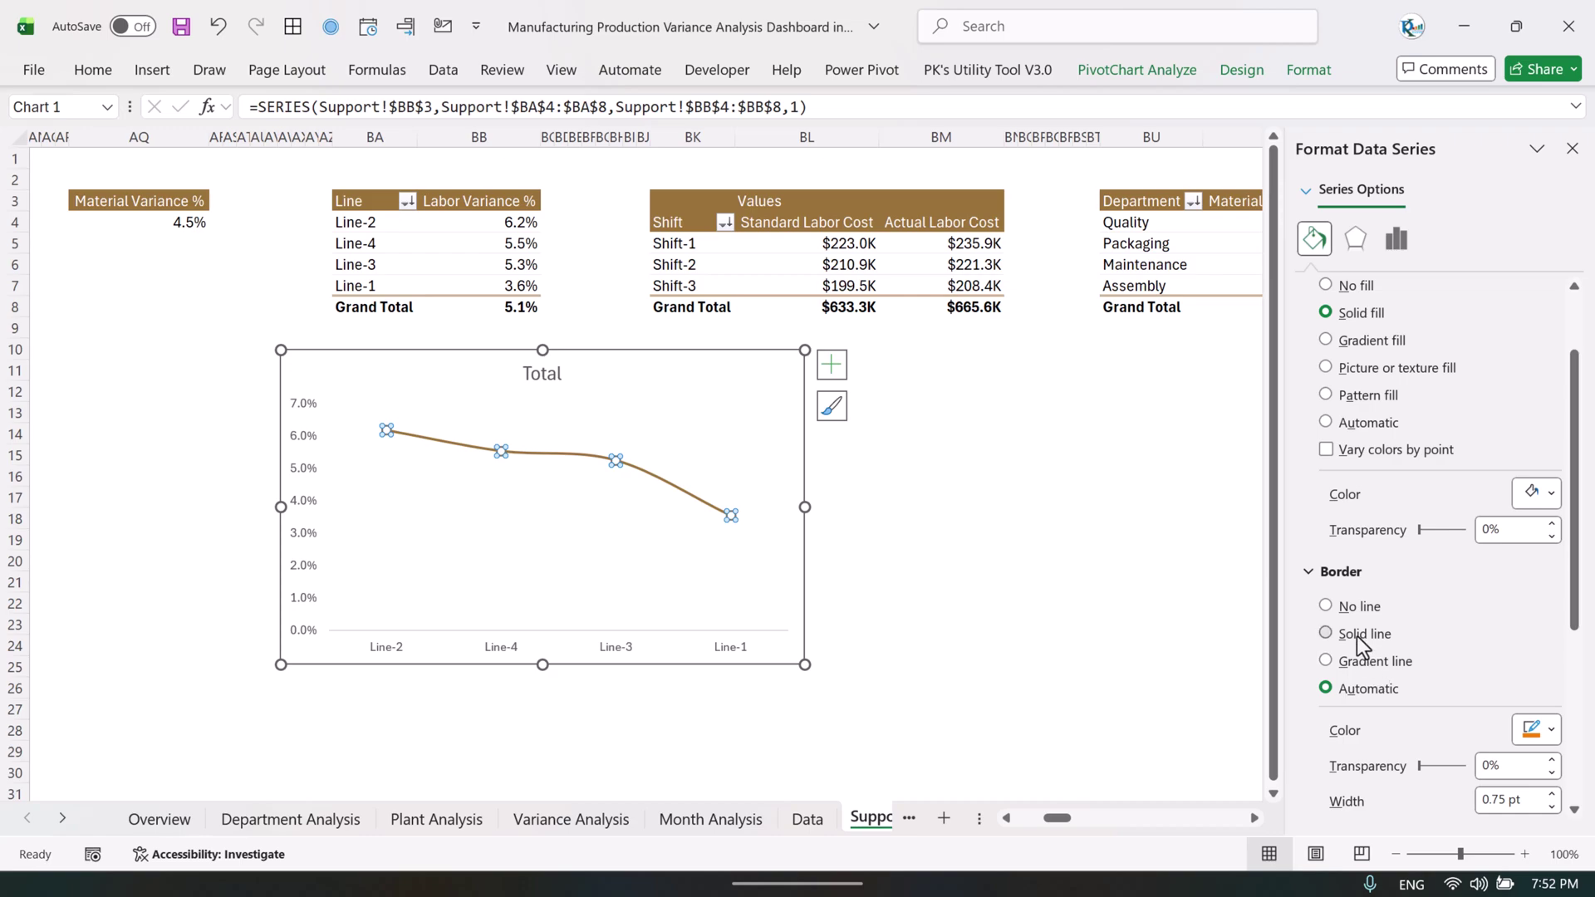
click(1550, 734)
click(1574, 488)
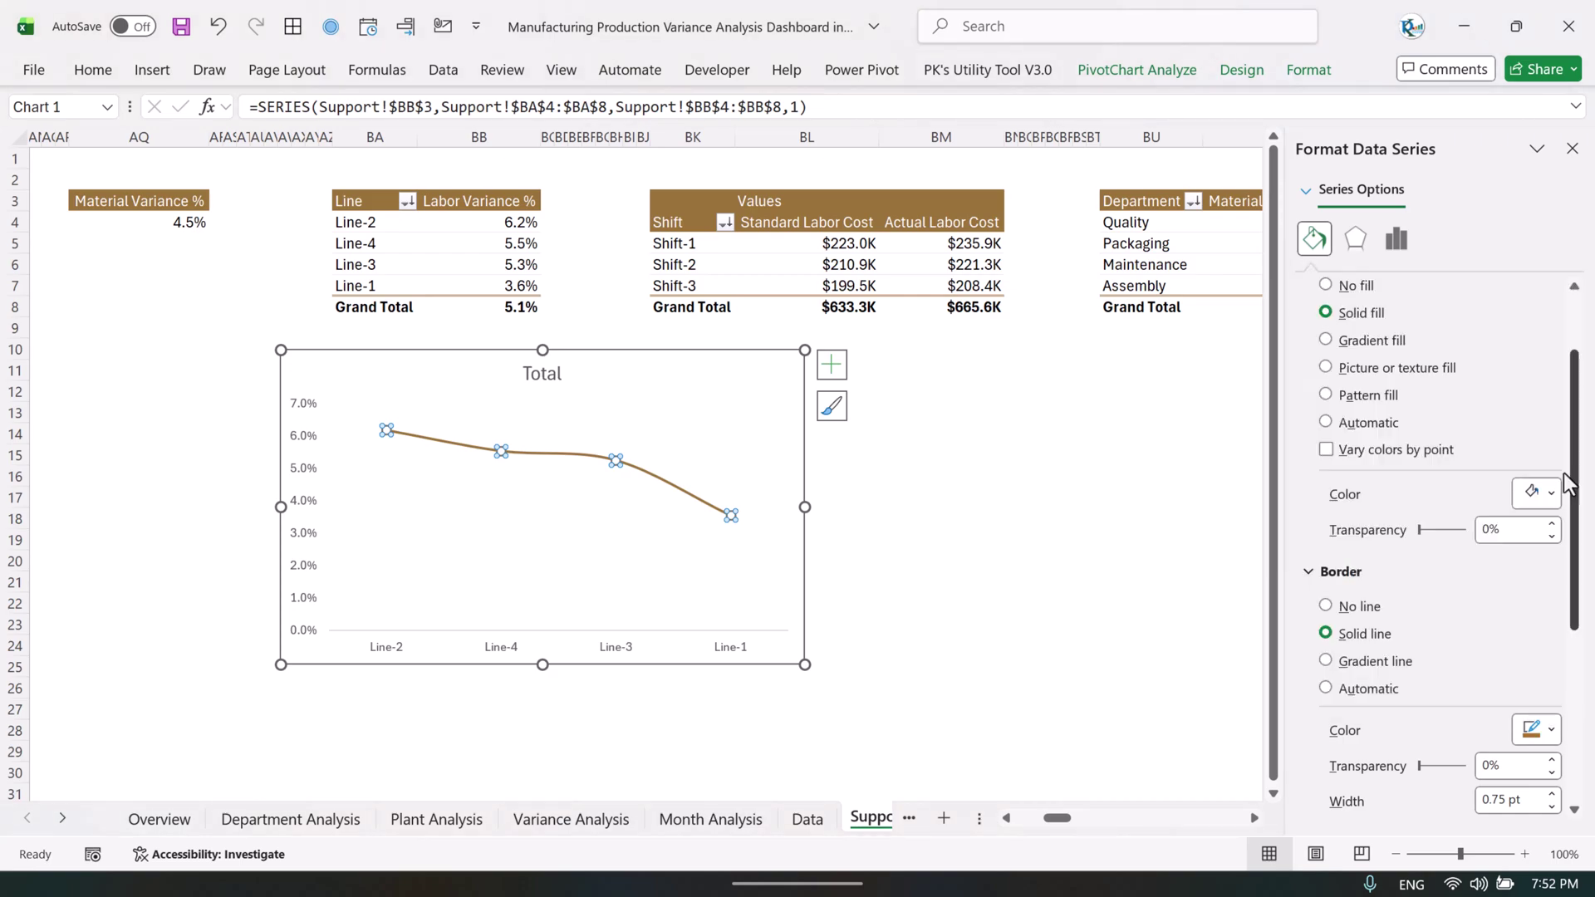
click(509, 481)
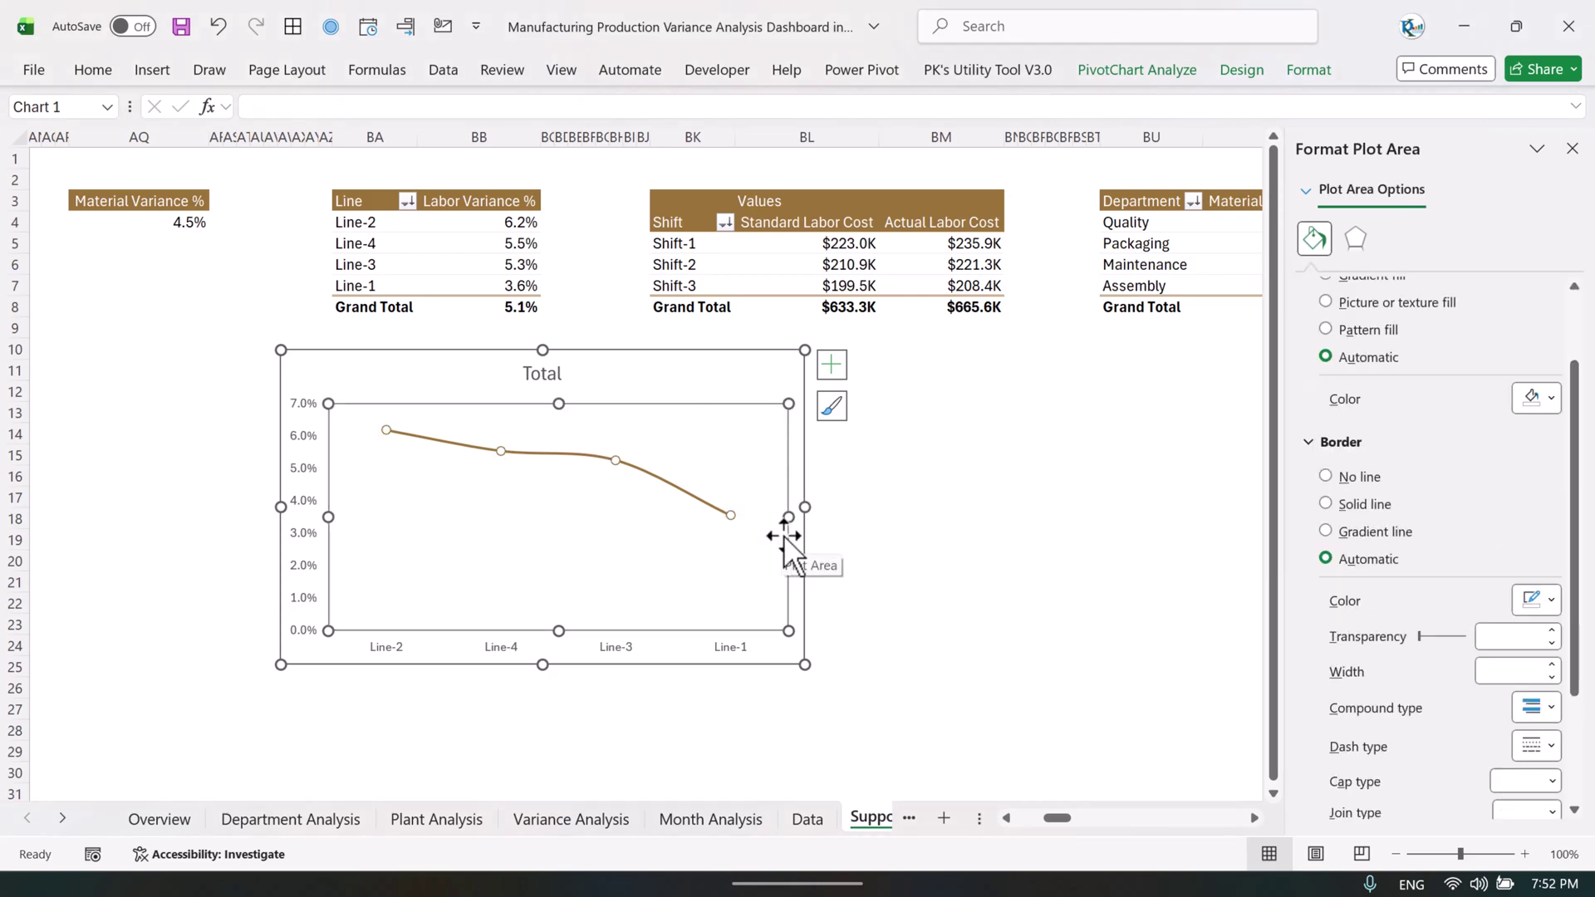
click(731, 515)
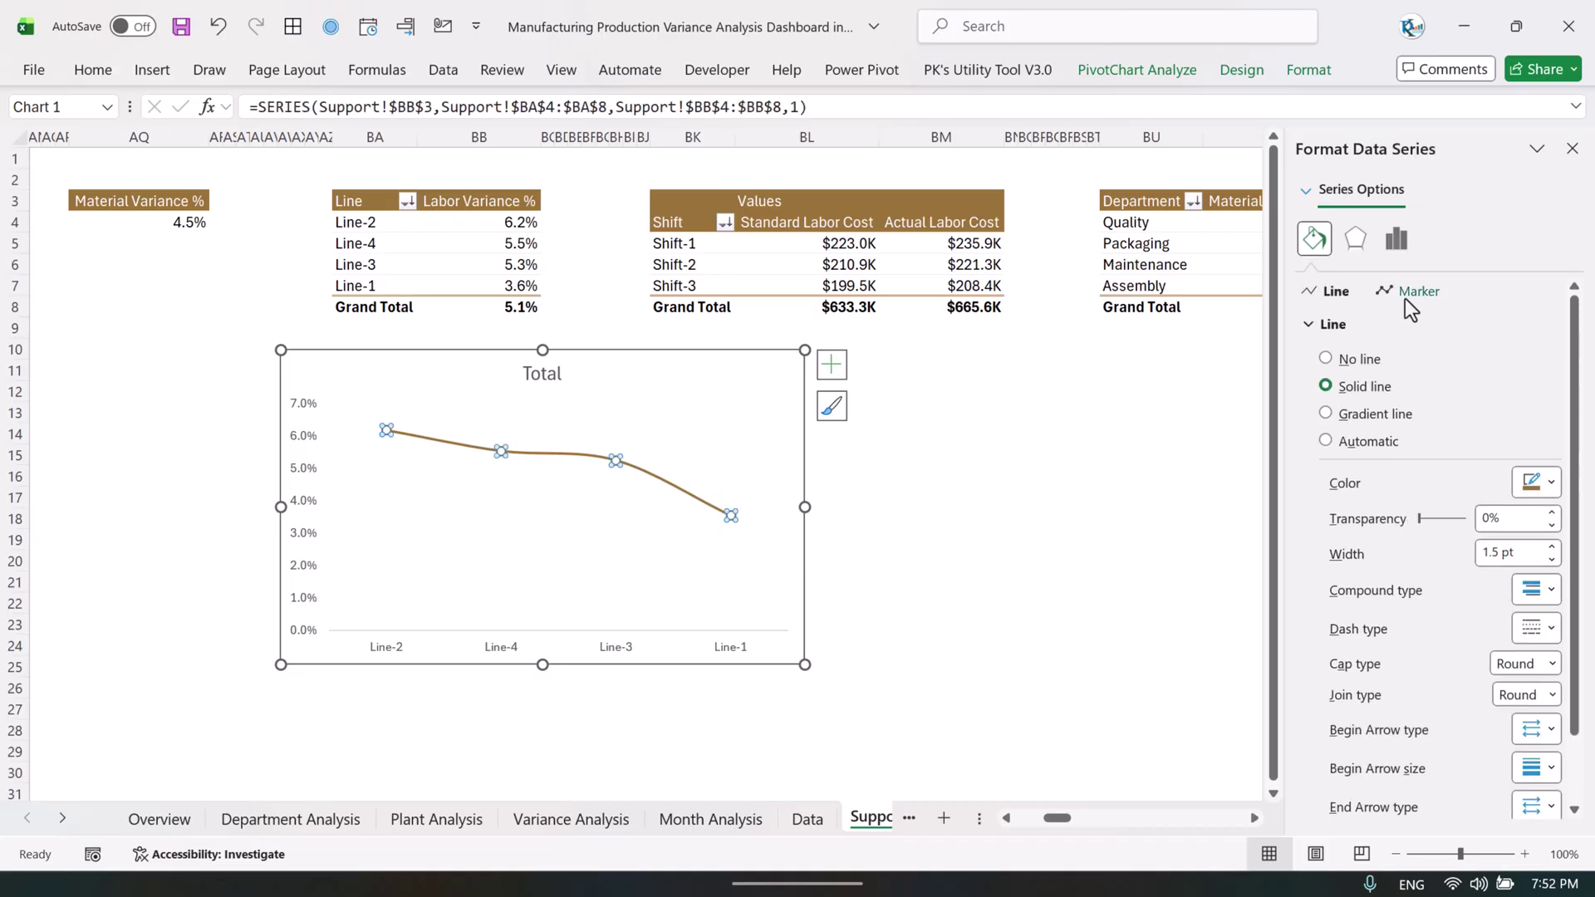
click(1413, 292)
scroll(1469, 553, down, 5)
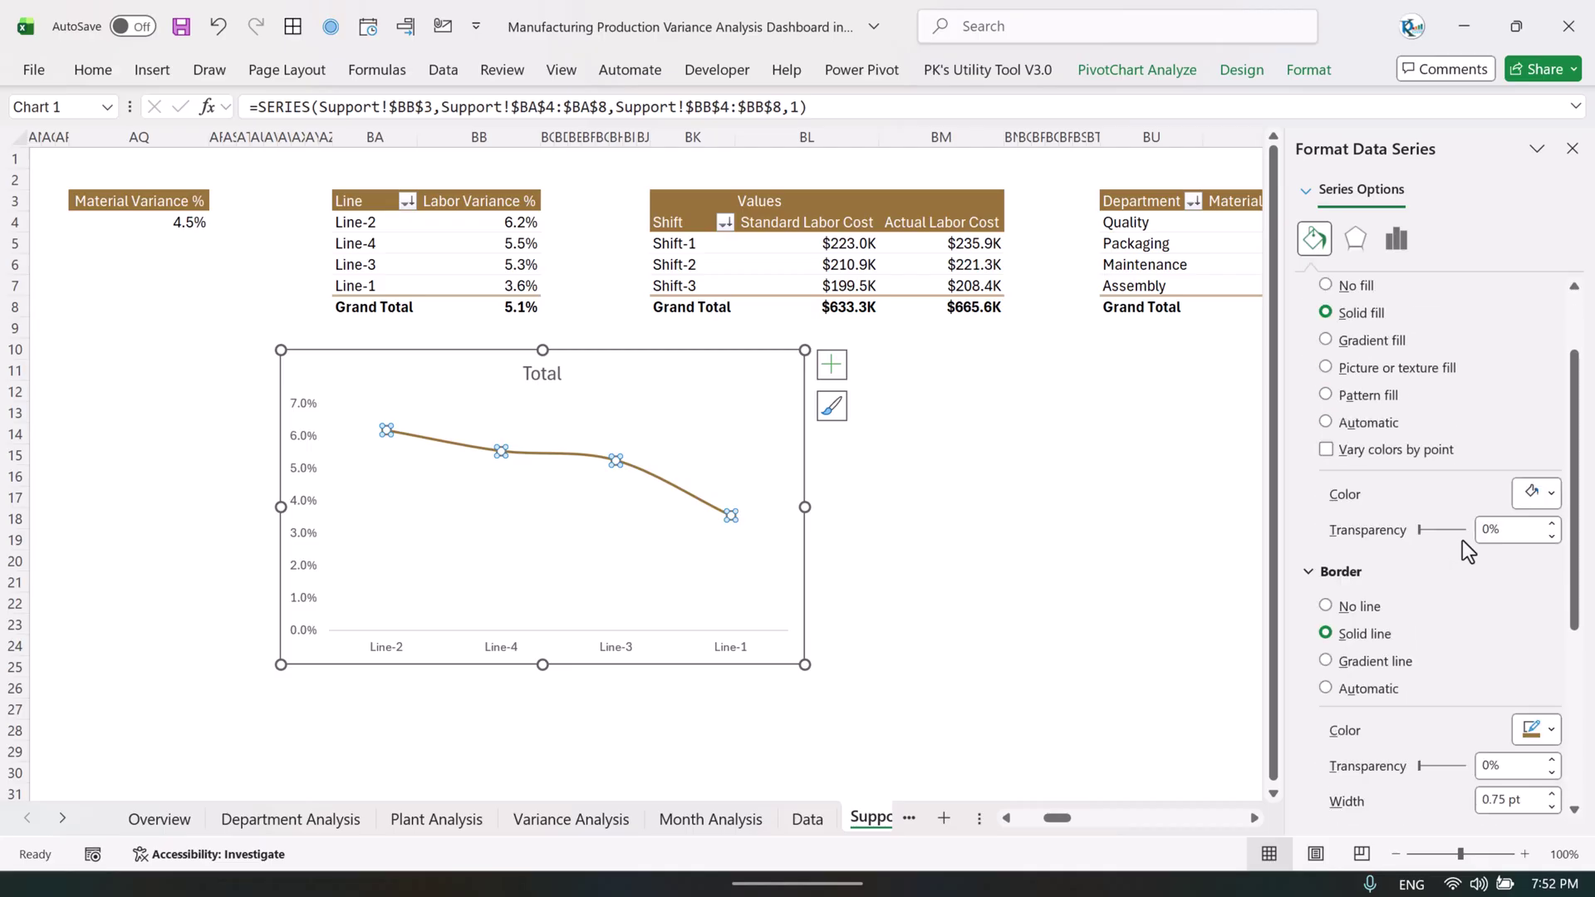
click(1551, 637)
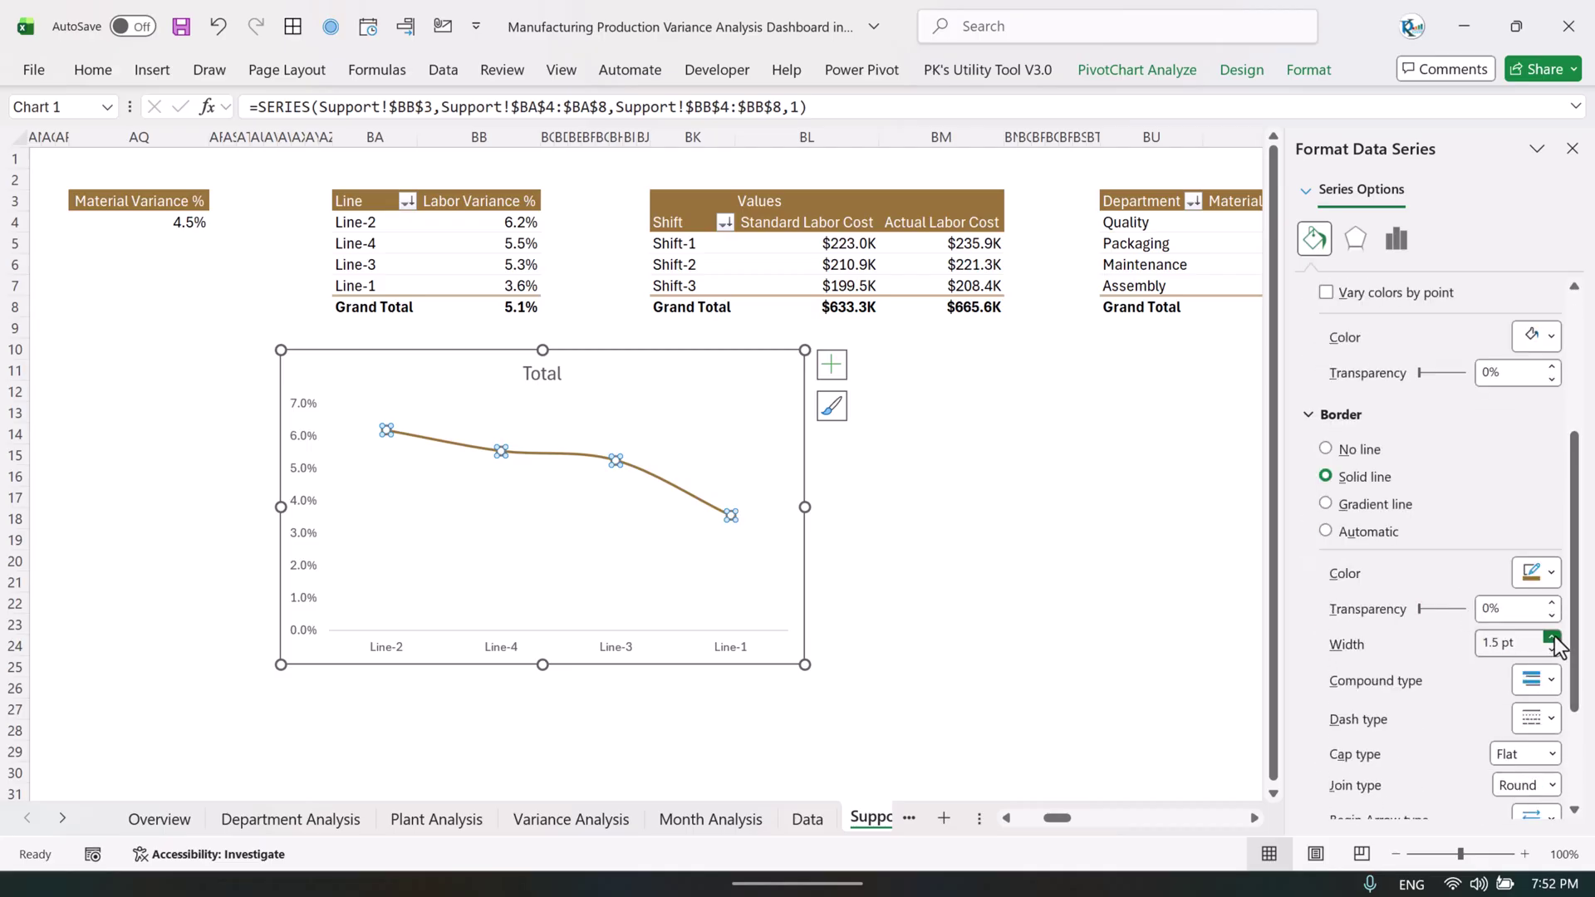
click(664, 482)
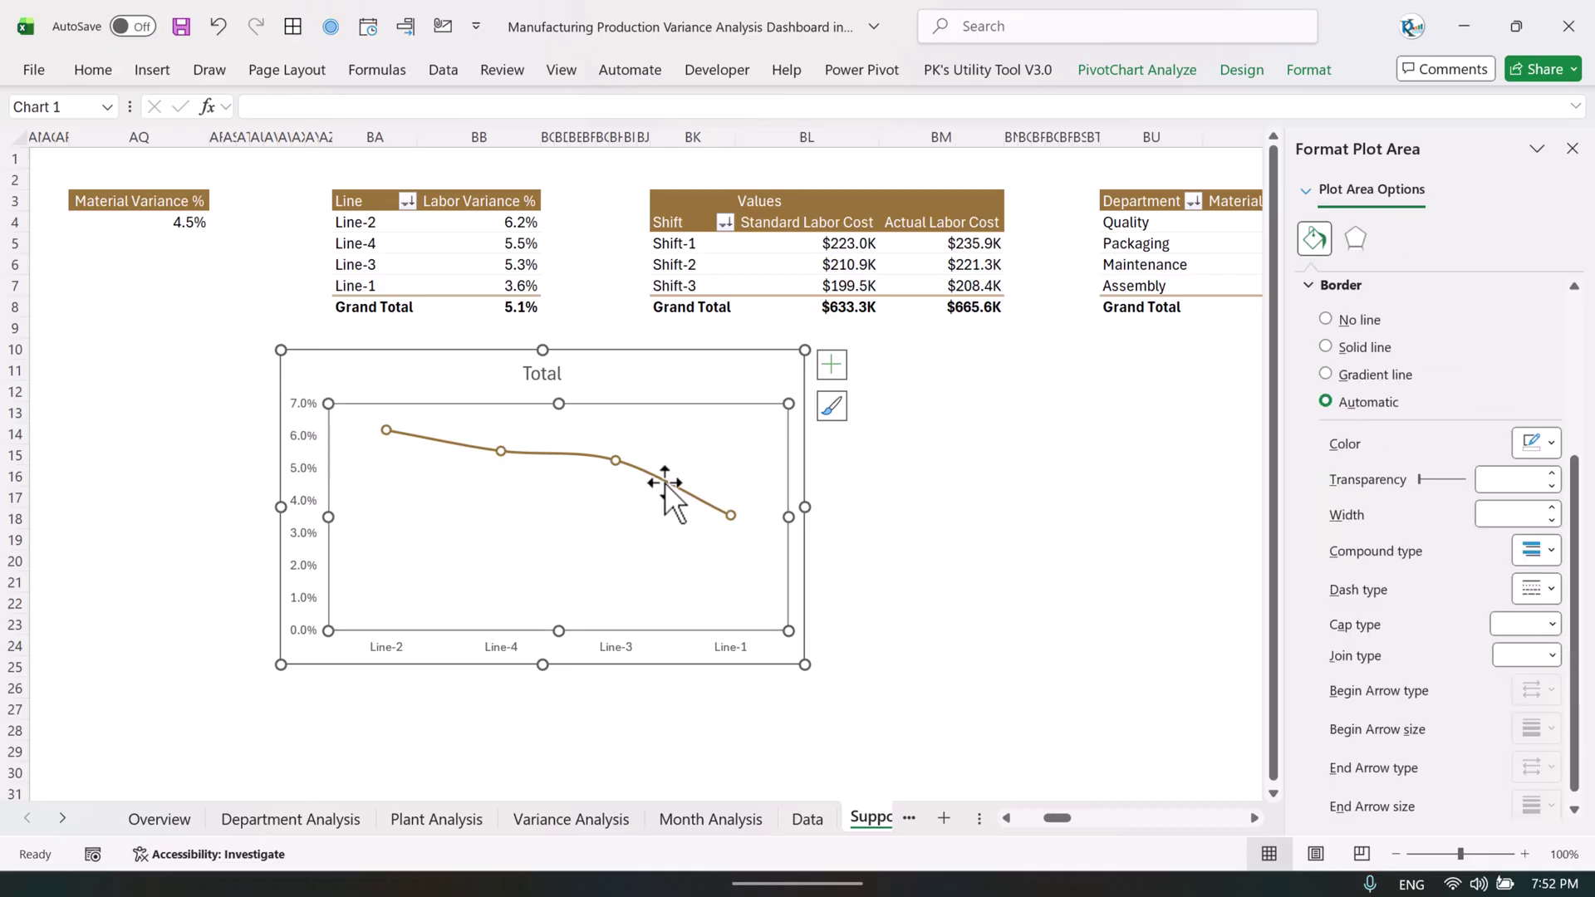
click(800, 586)
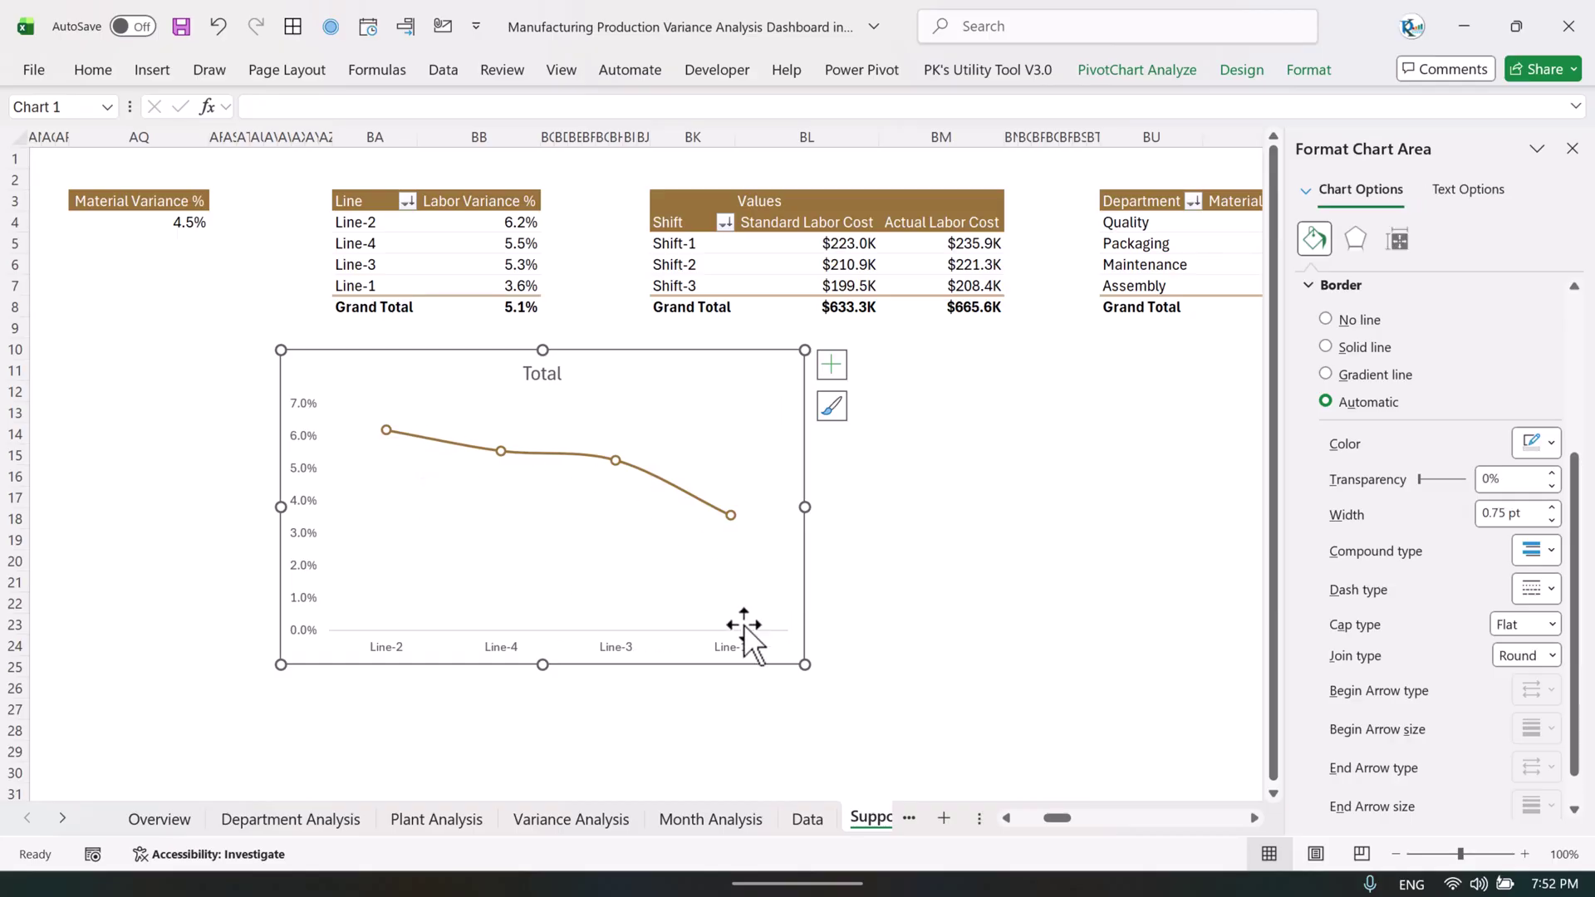
- Compare the result with the Overview page's Labor Variance % by Line chart, then return to the Support sheet
click(159, 820)
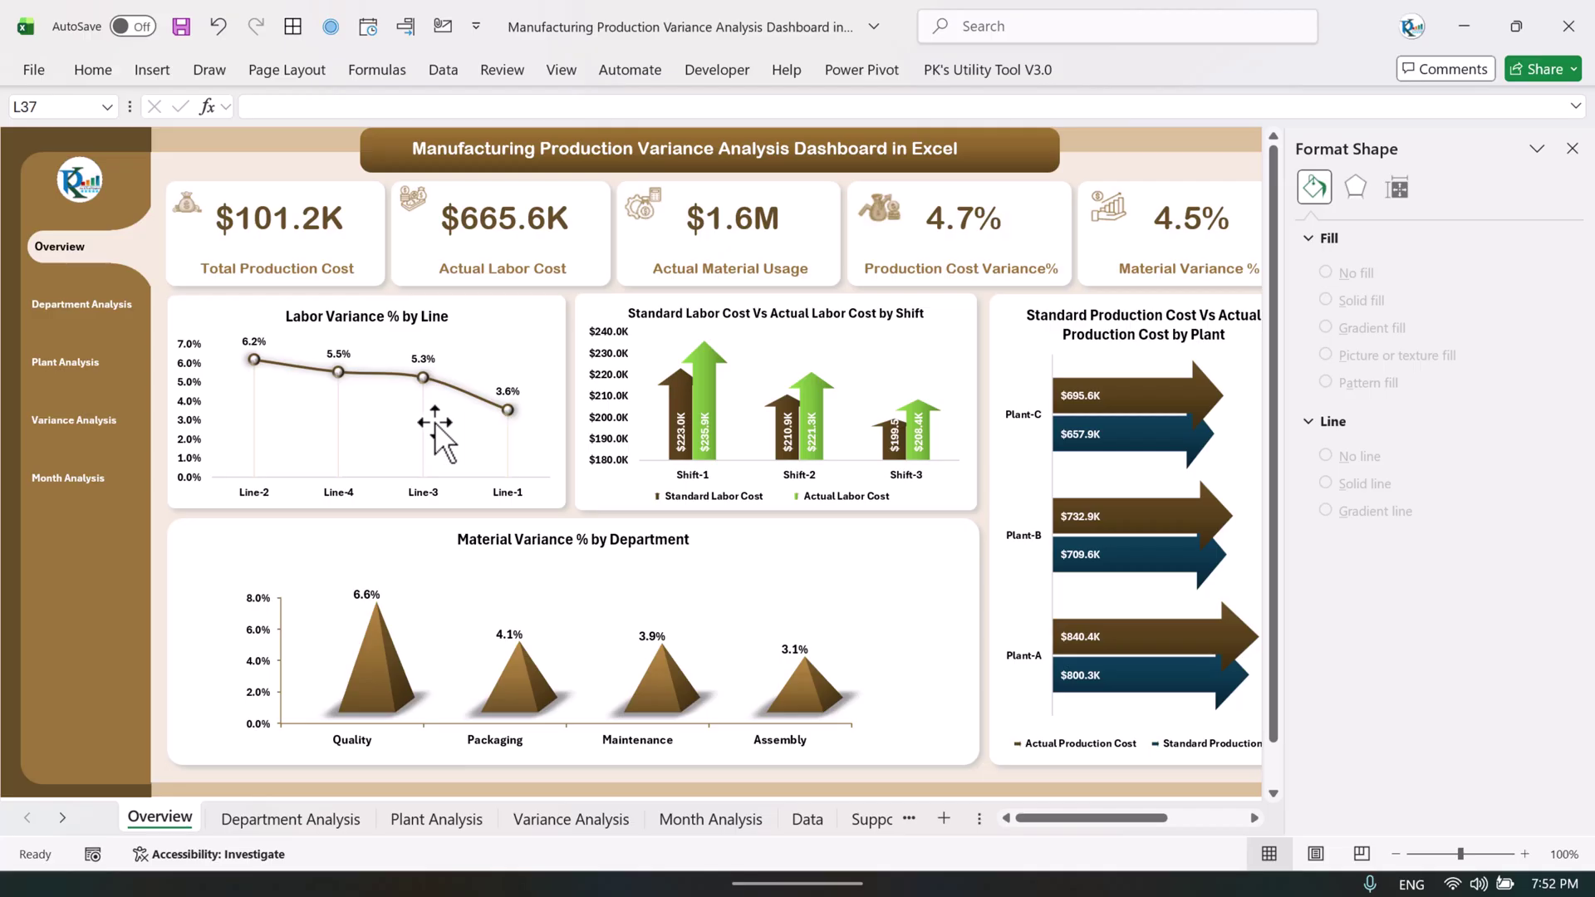
click(62, 818)
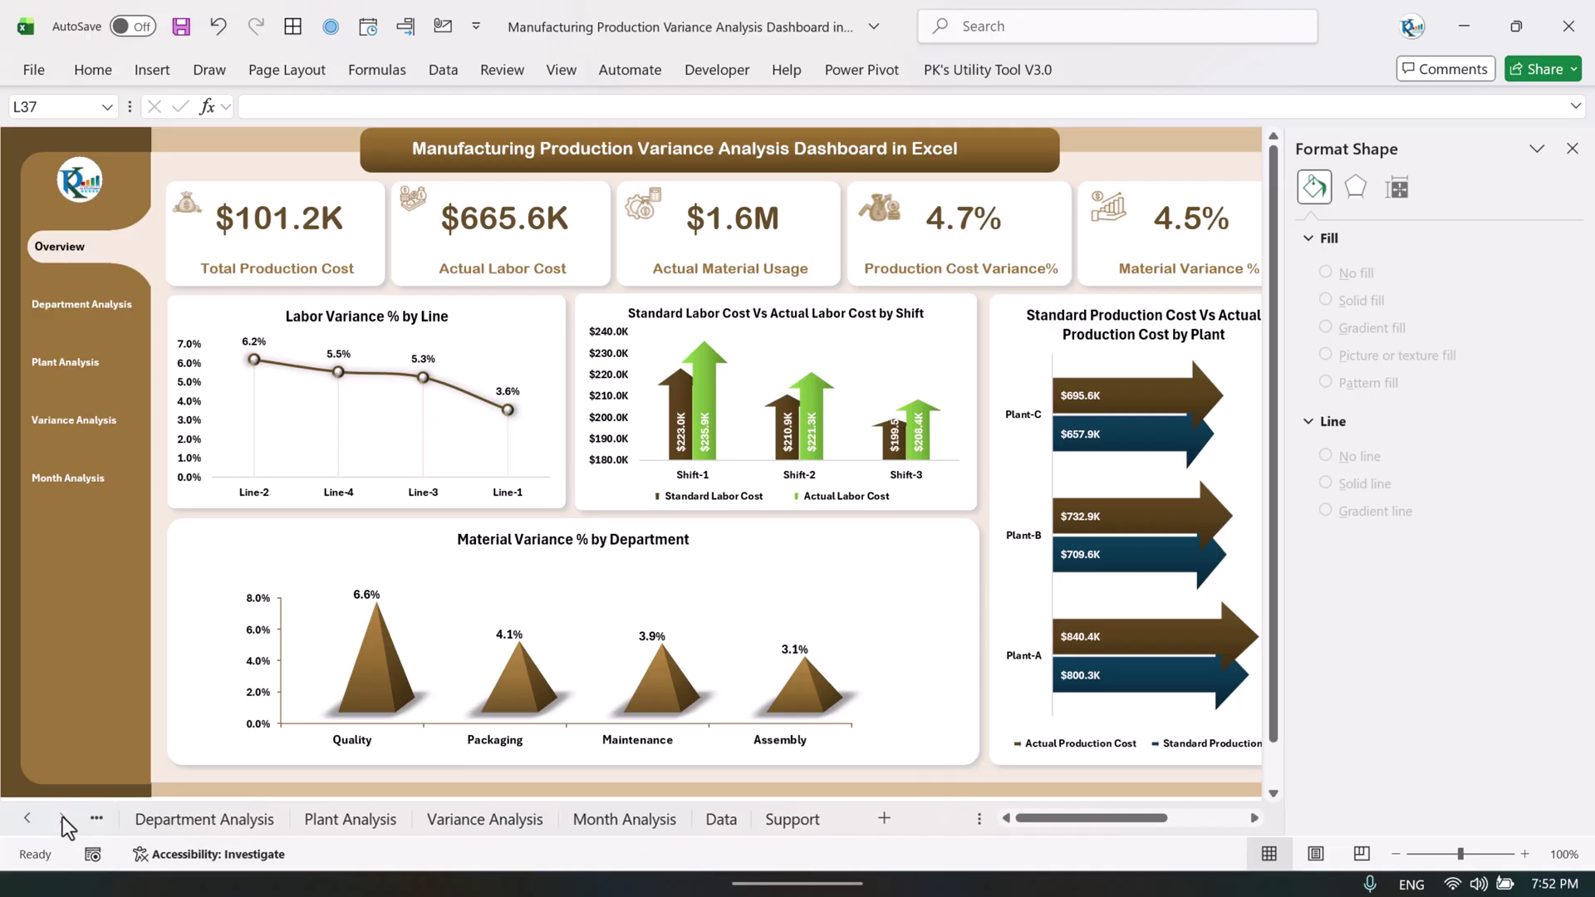
click(798, 820)
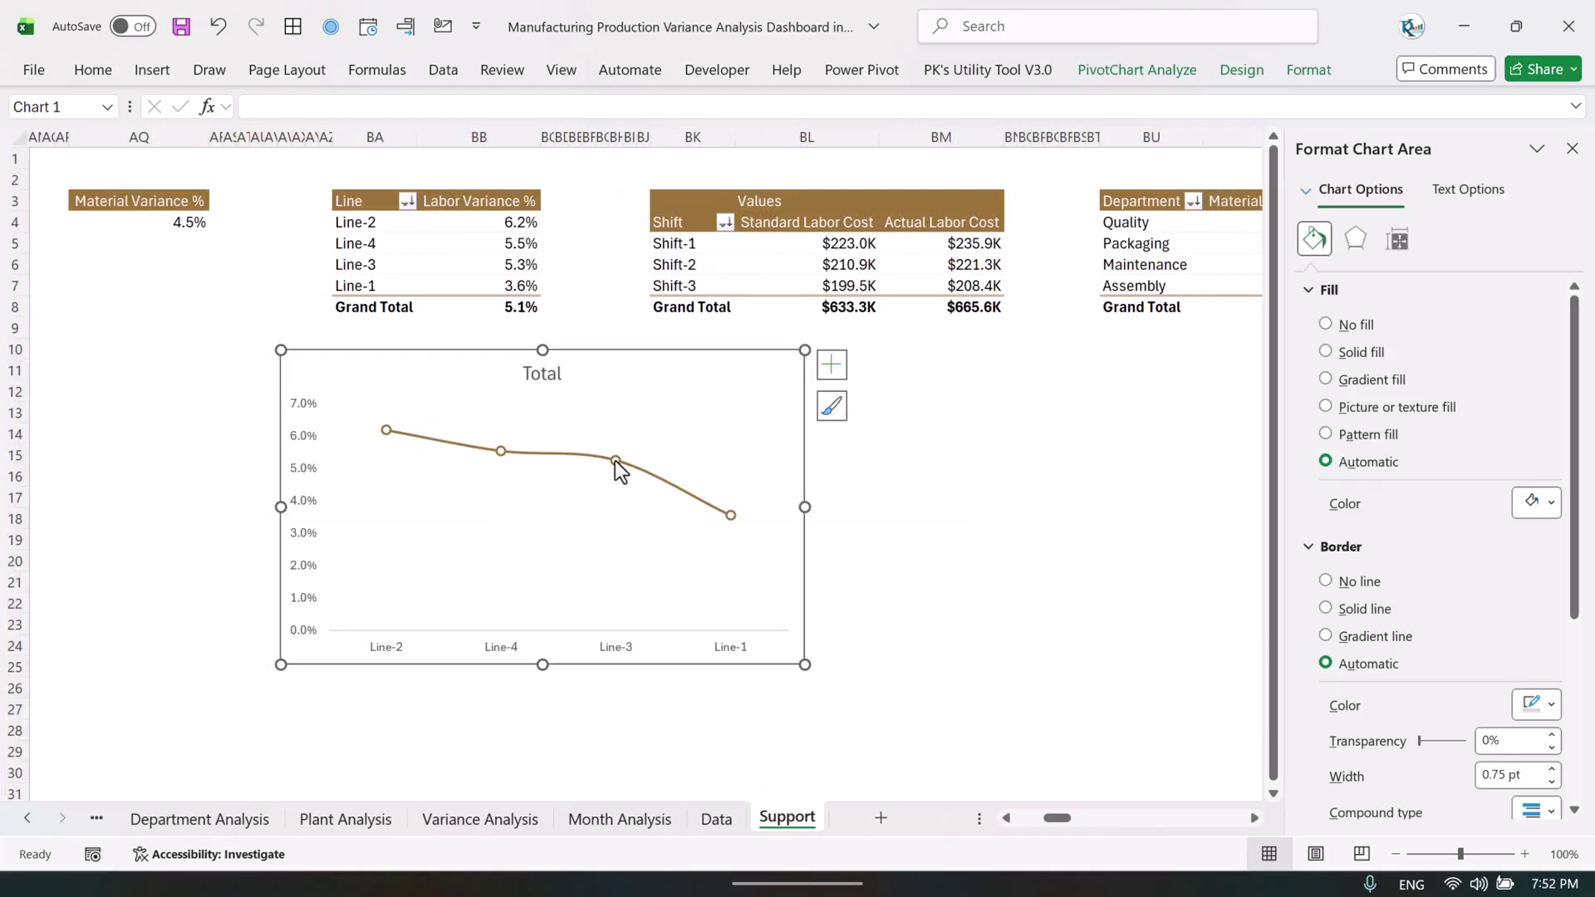
- Add error bars to the Labor Variance % line series in the Support chart
click(615, 460)
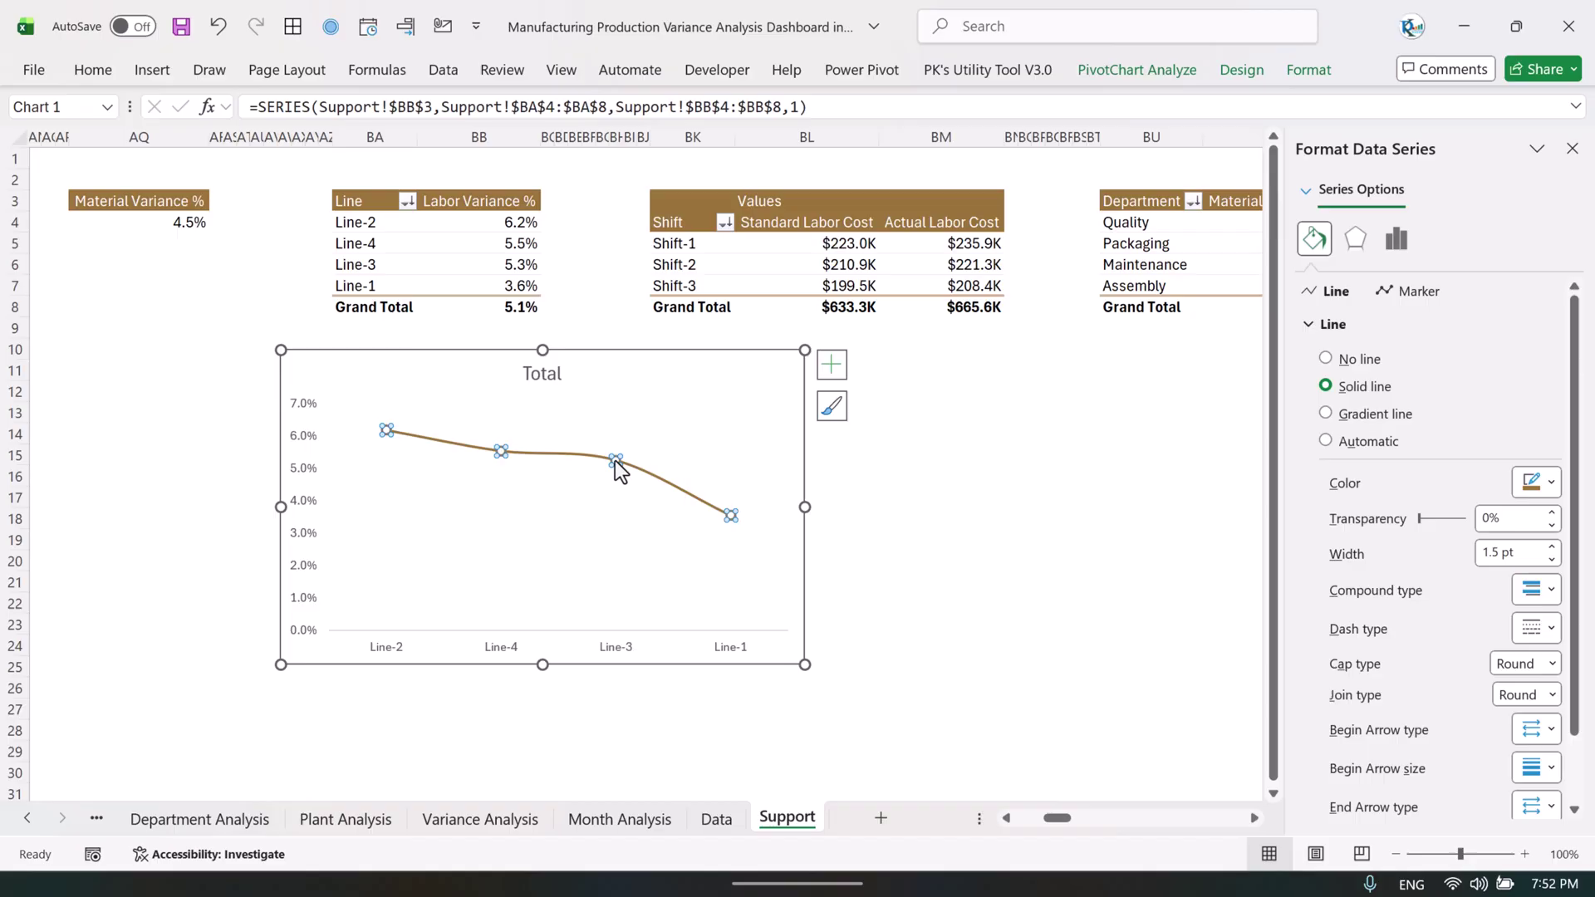
click(832, 364)
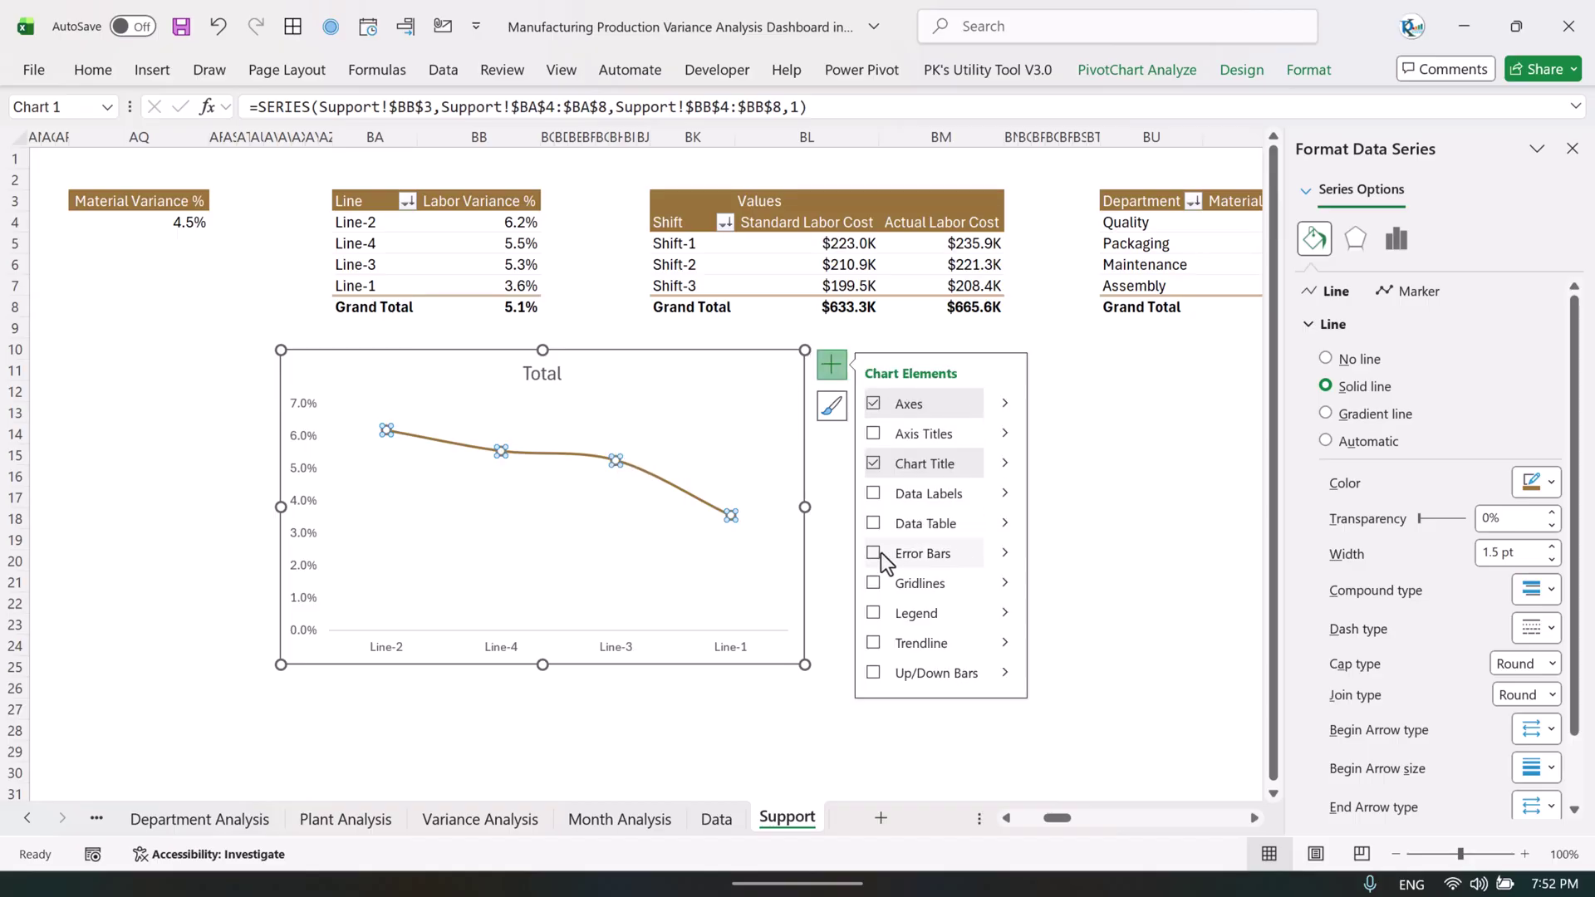
click(780, 570)
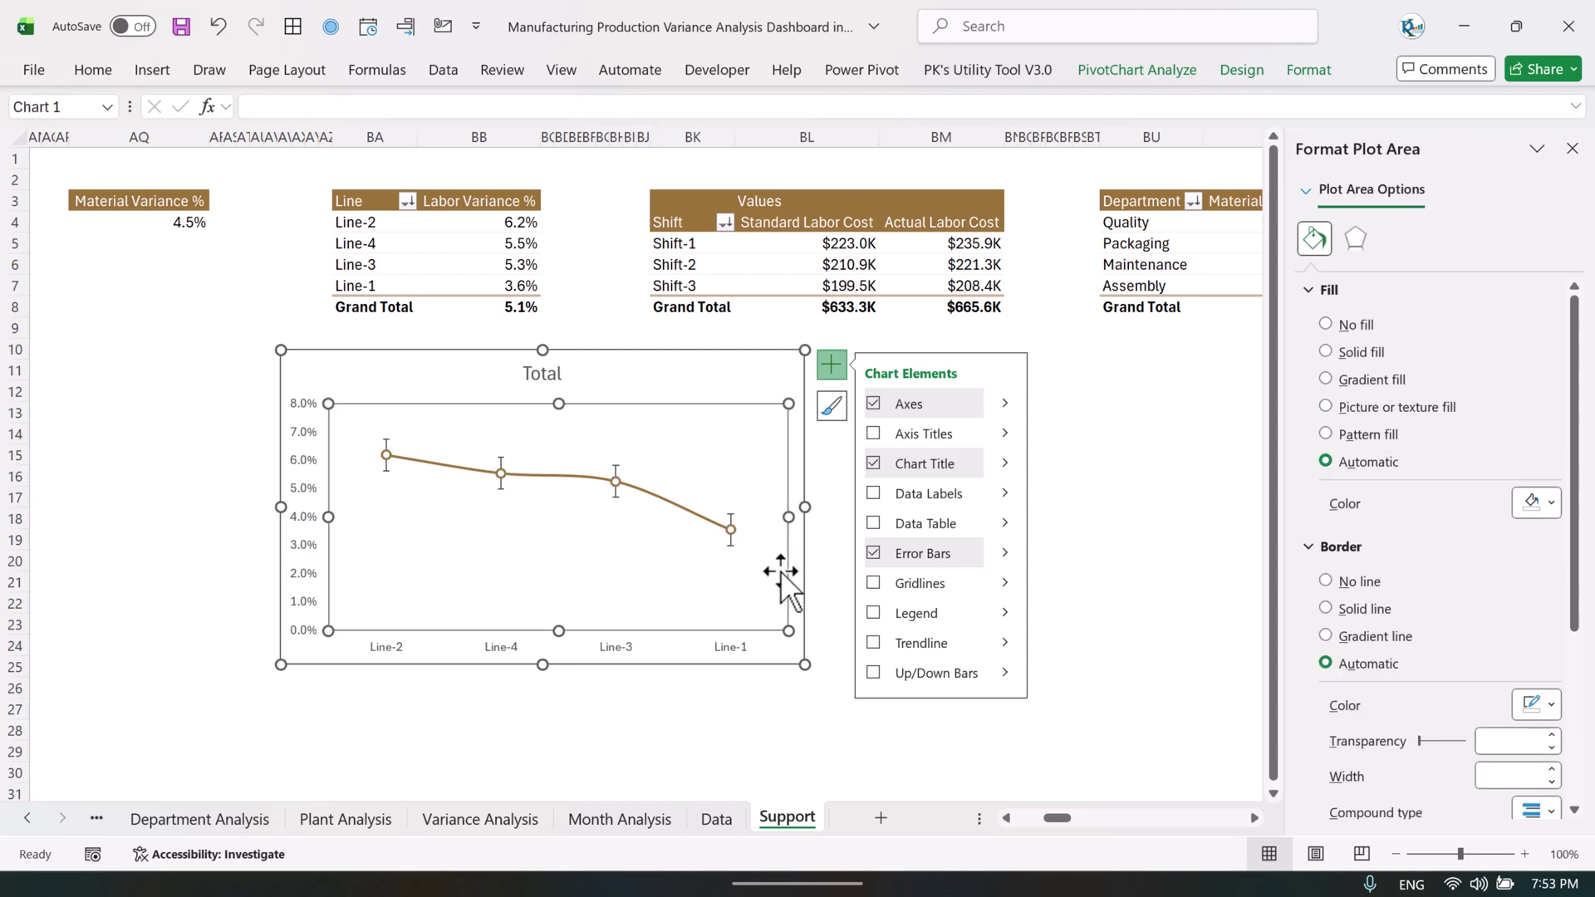
- Set the error bars to the Minus direction with a percentage error amount of 100
click(730, 546)
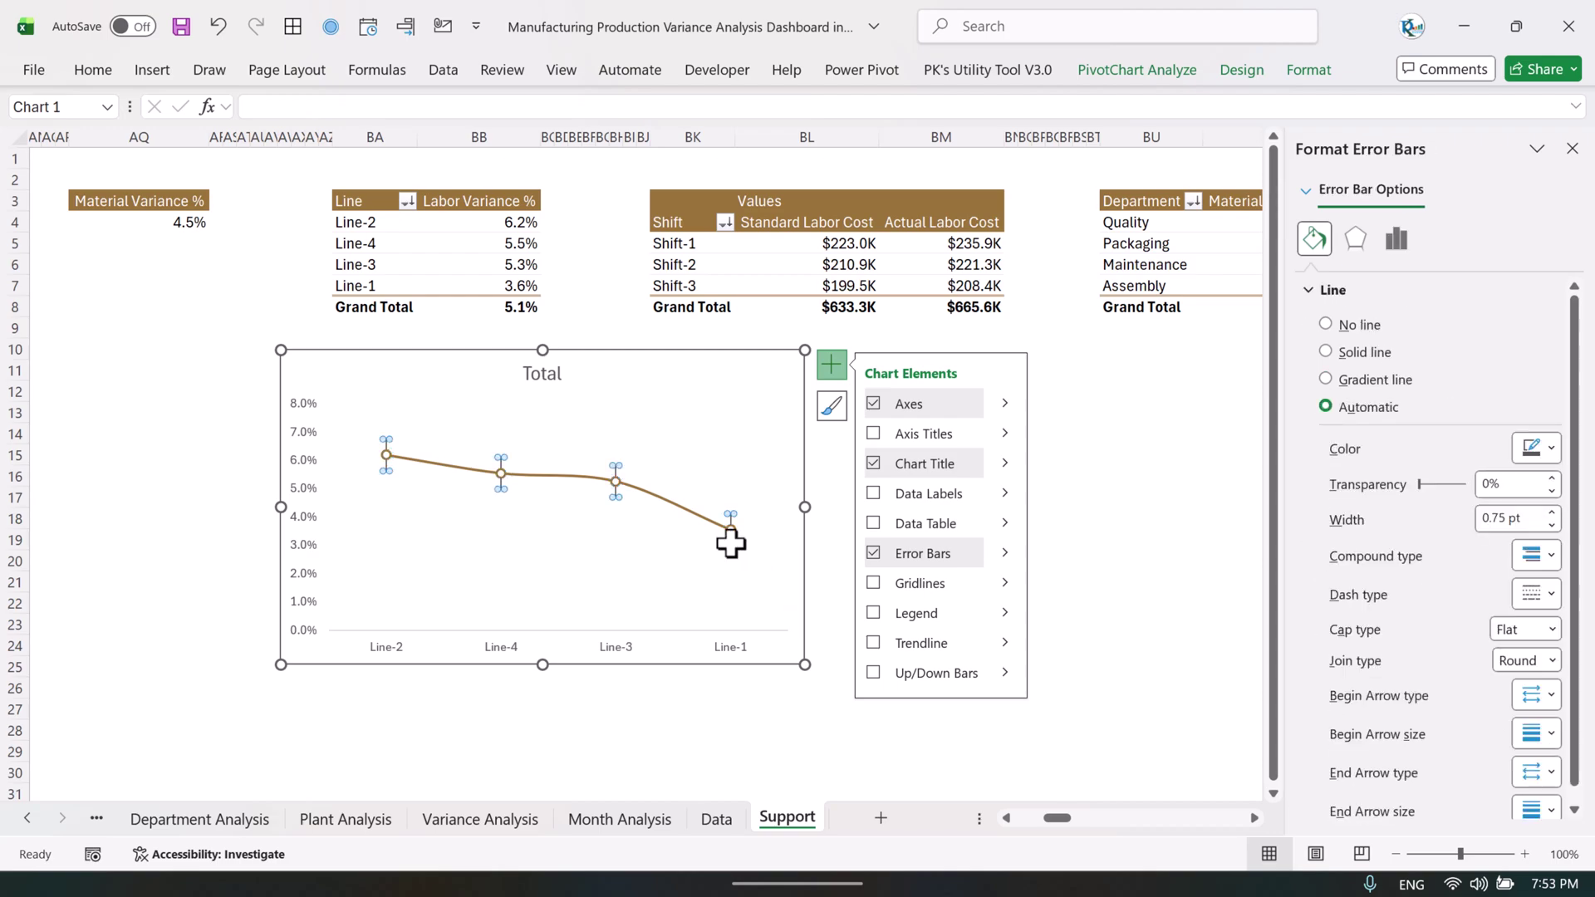
right_click(731, 545)
click(813, 726)
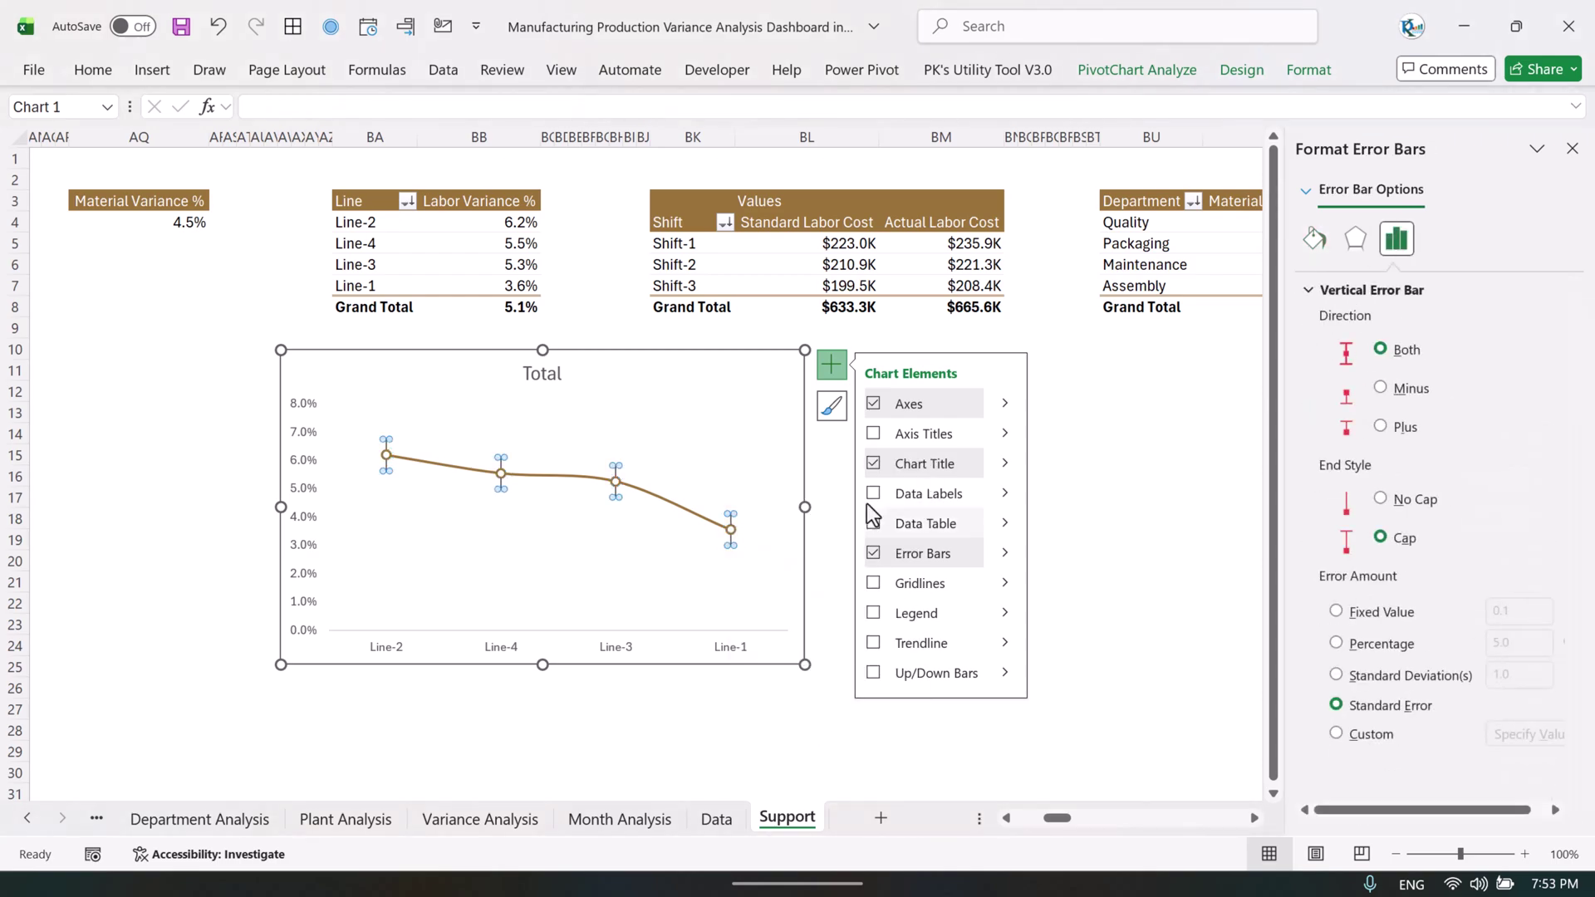
click(831, 365)
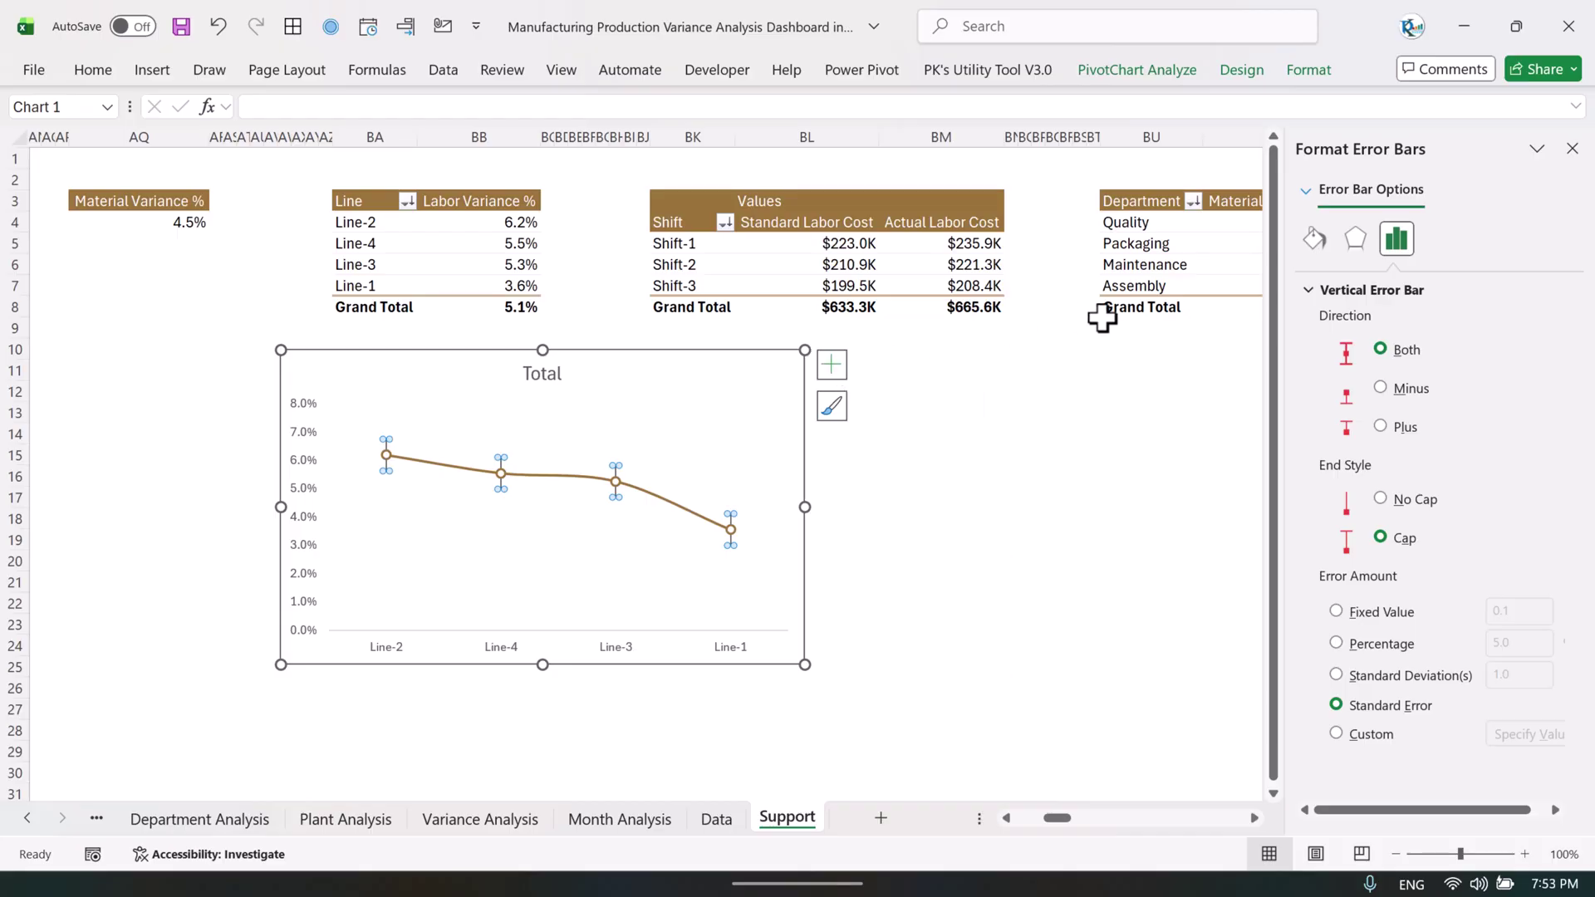
click(1382, 387)
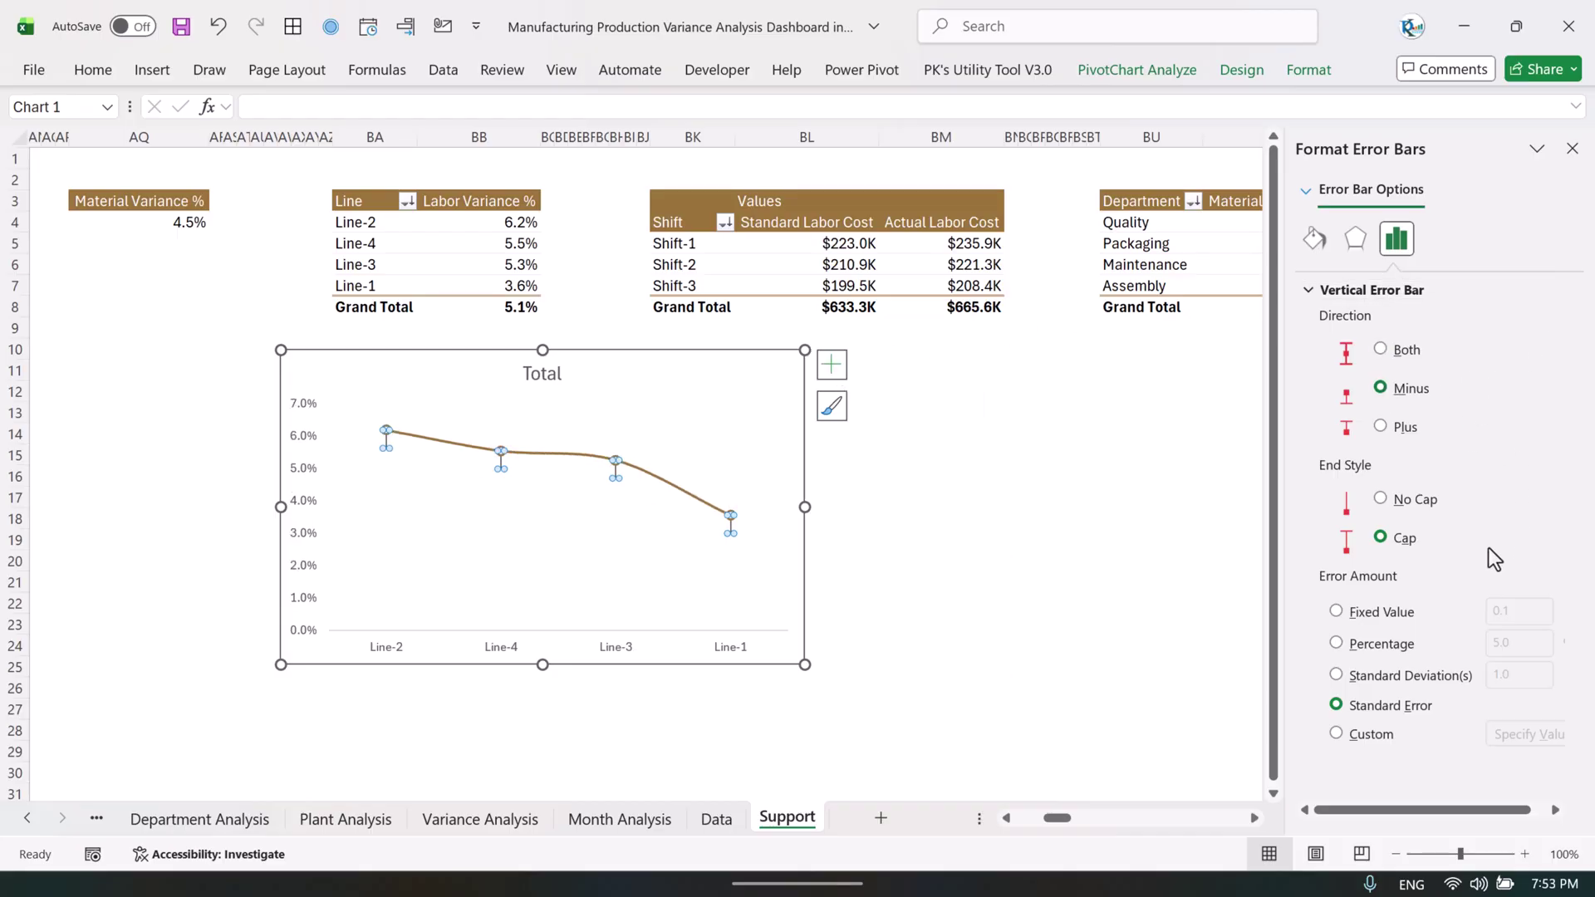
click(1369, 646)
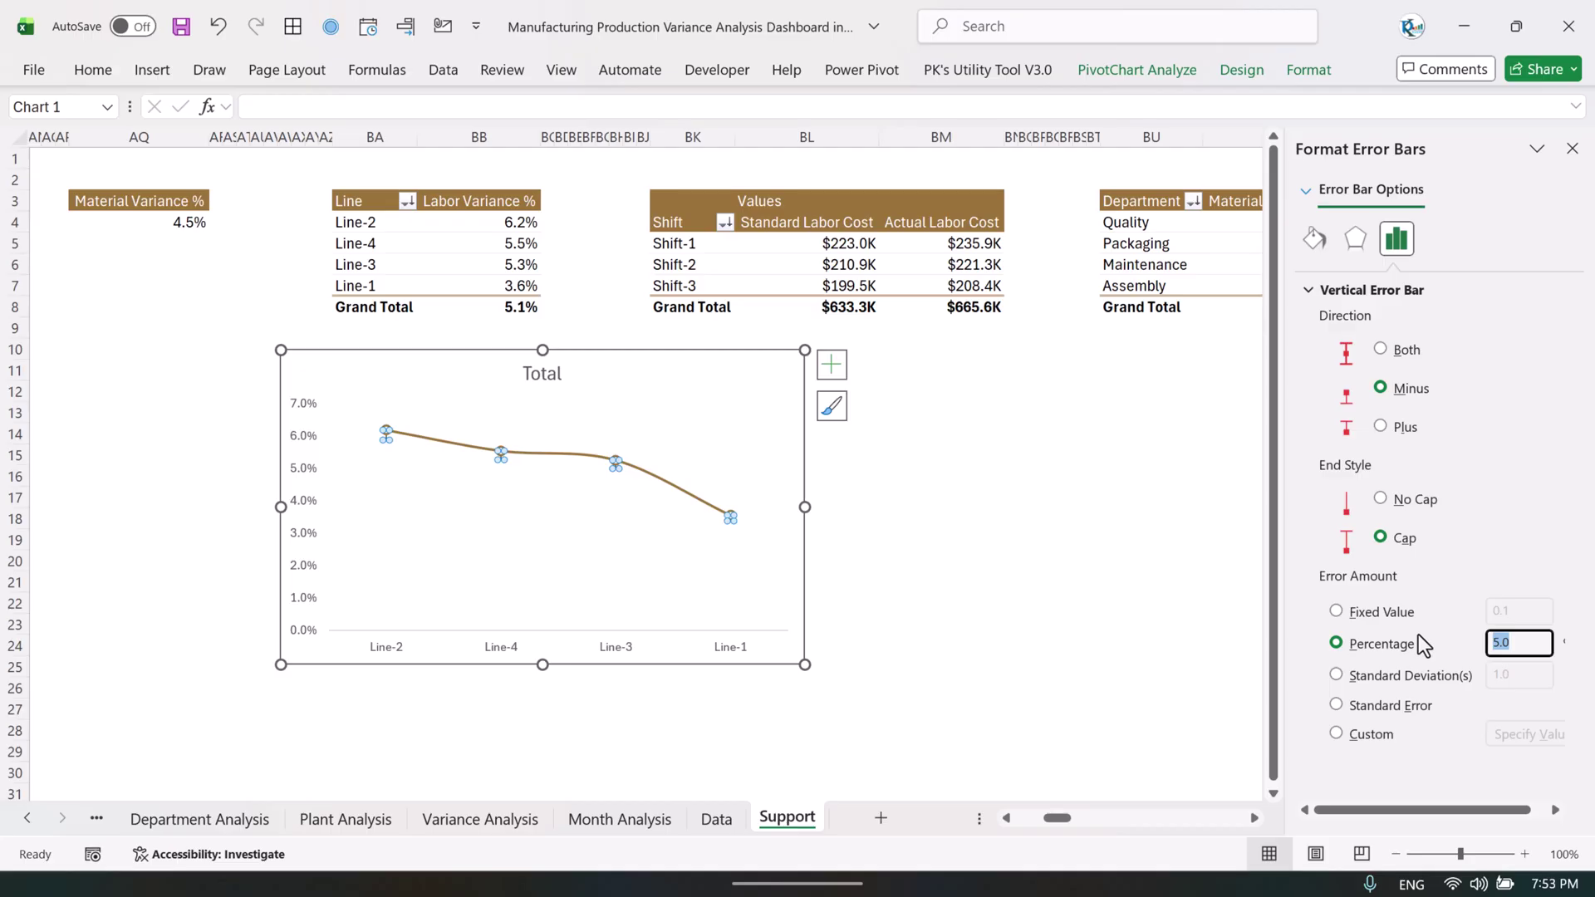
text(100)
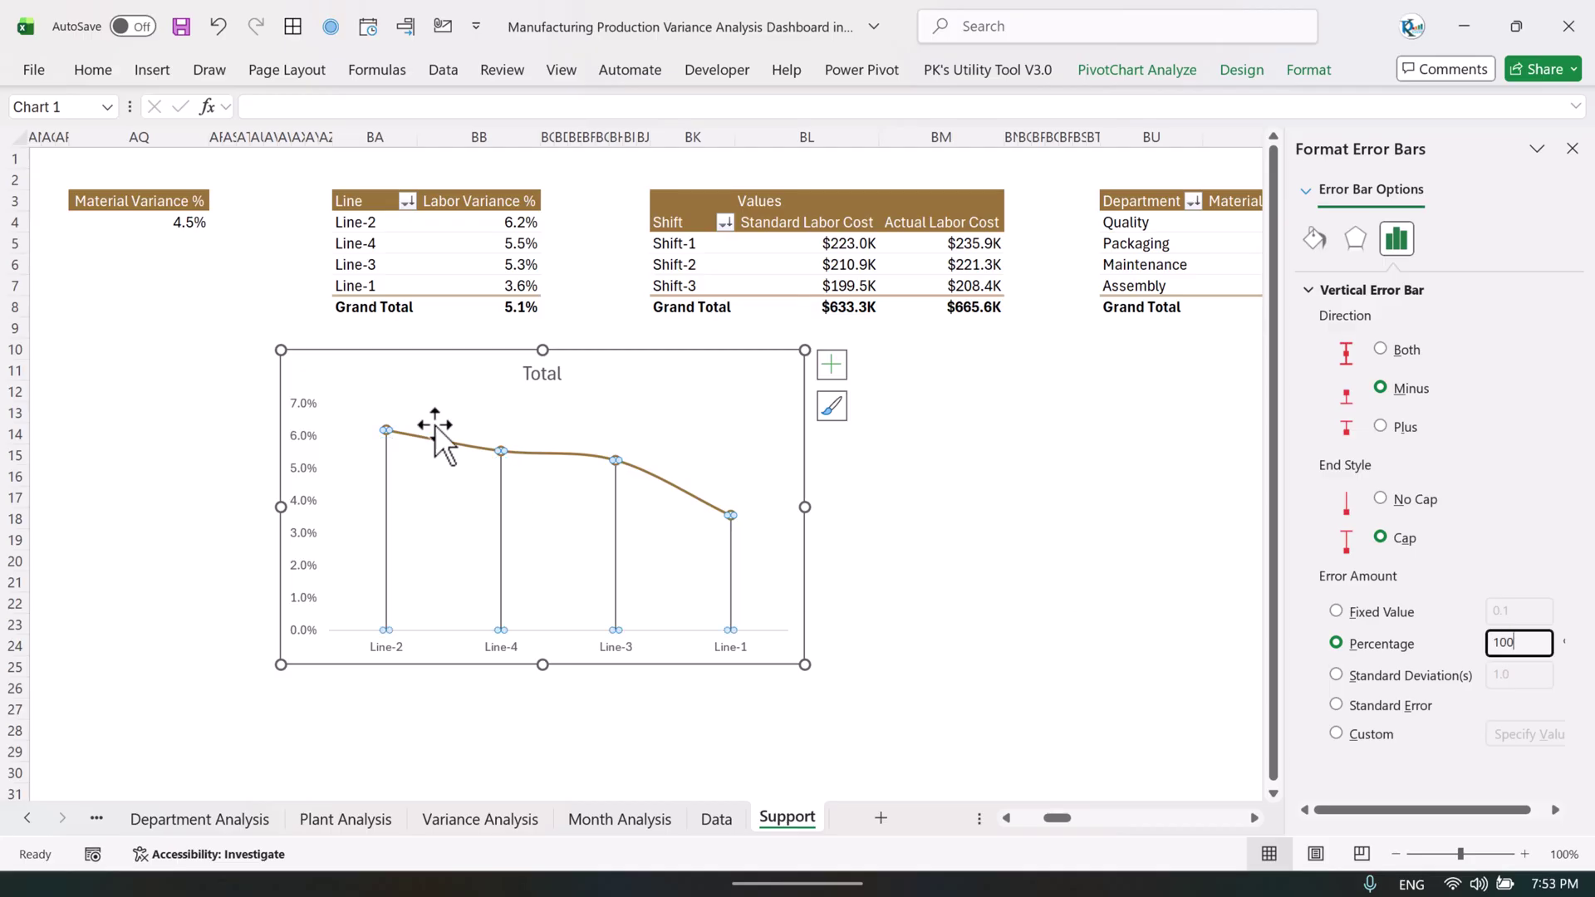
- Format the error bars as solid lines in a light tan theme color
click(597, 558)
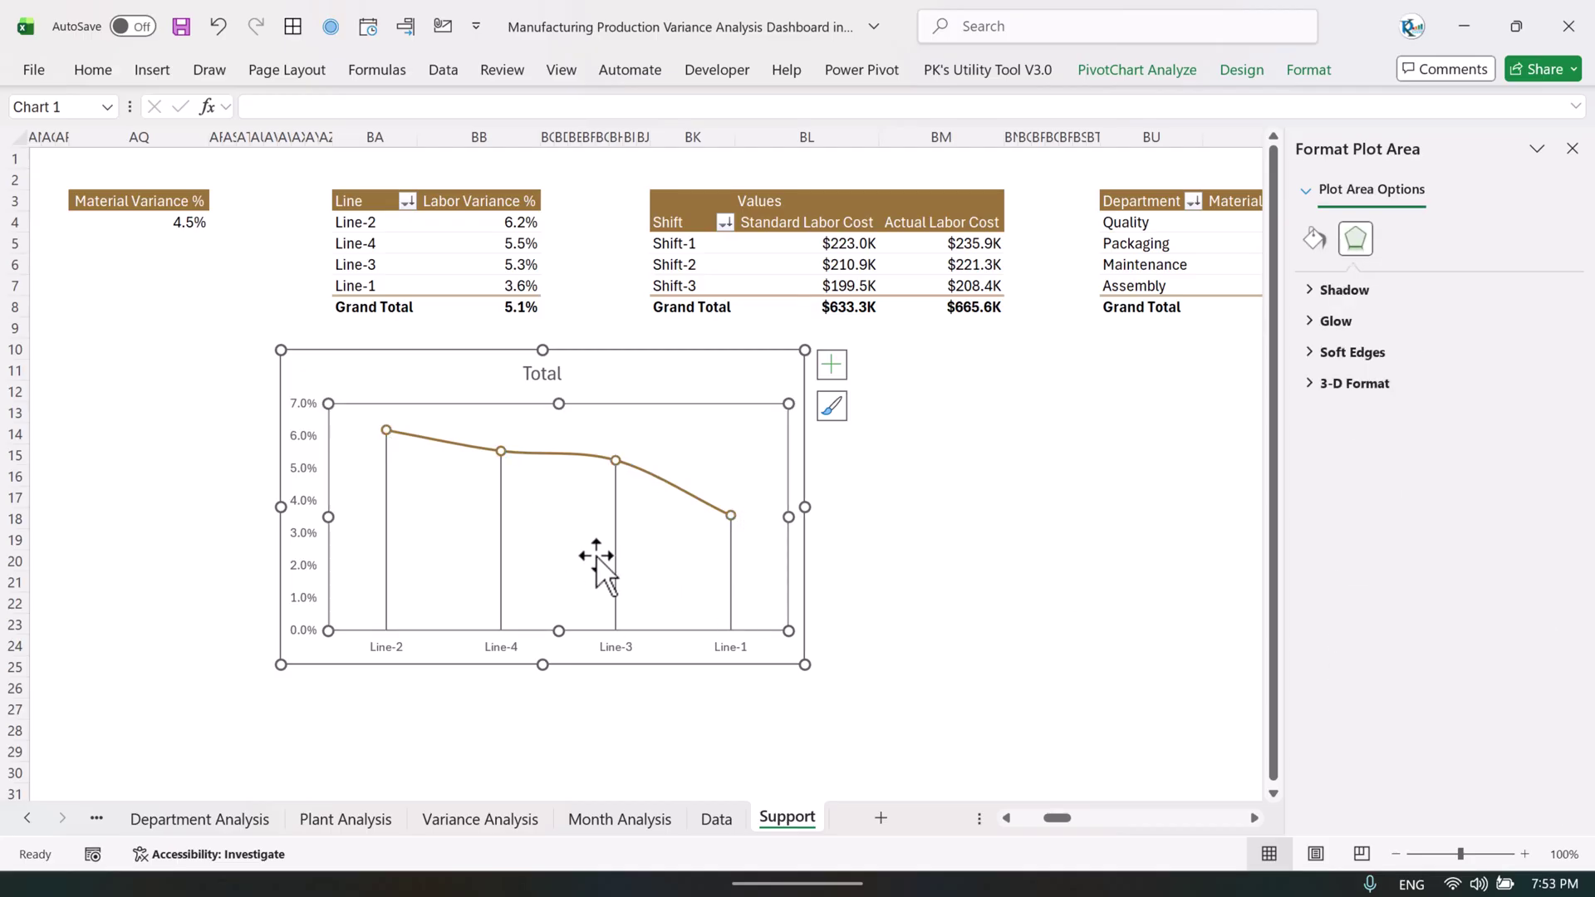
click(615, 541)
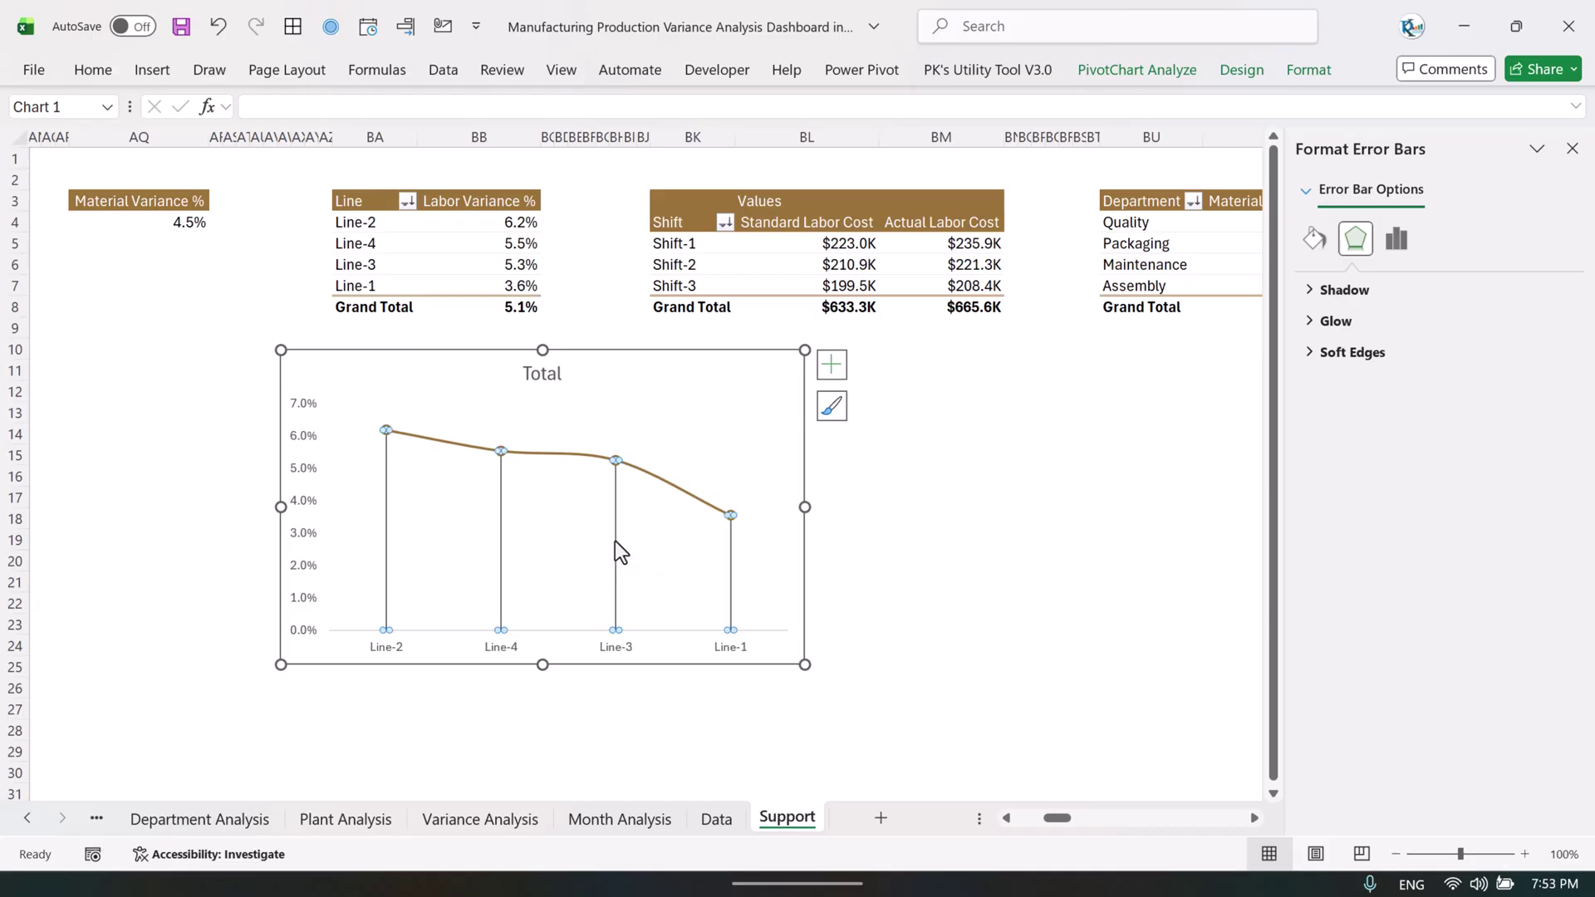
click(1314, 240)
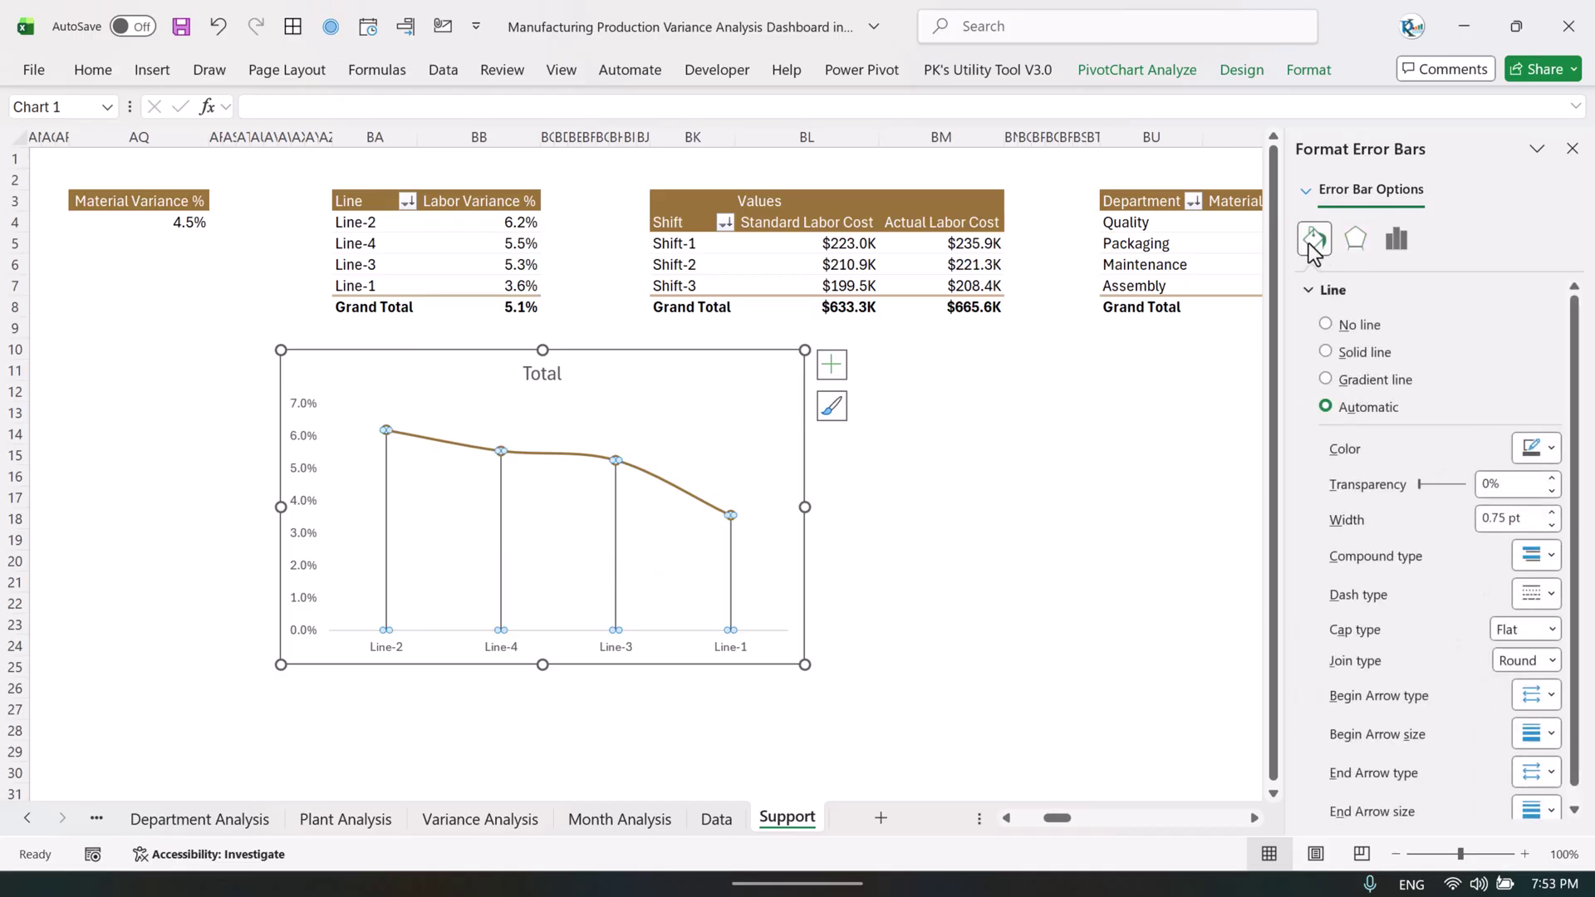
click(1369, 357)
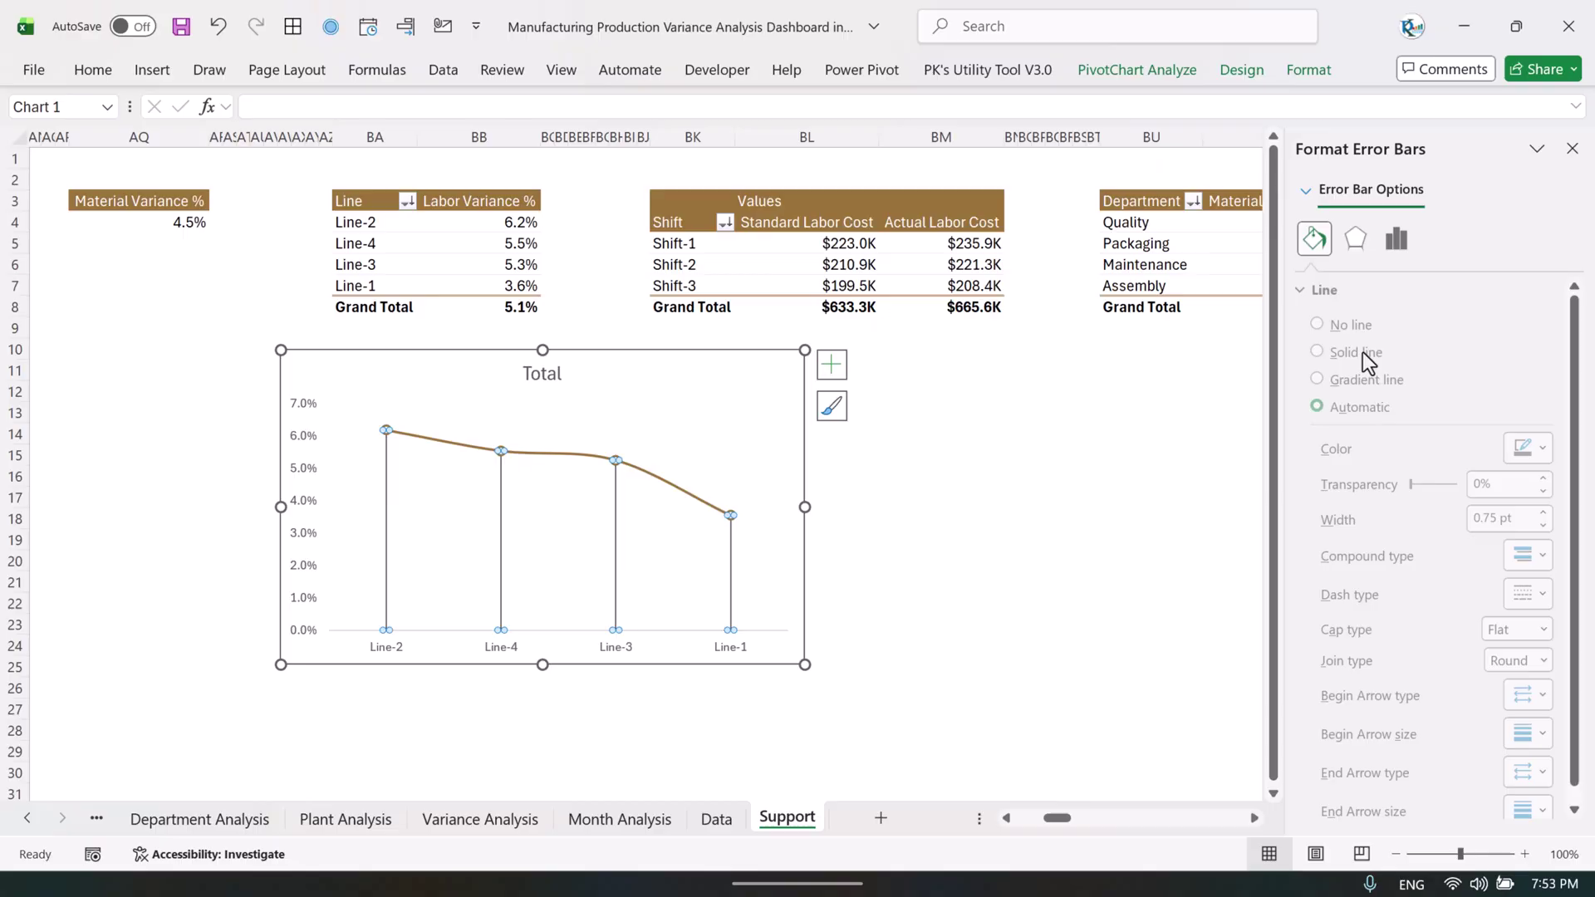
click(1539, 448)
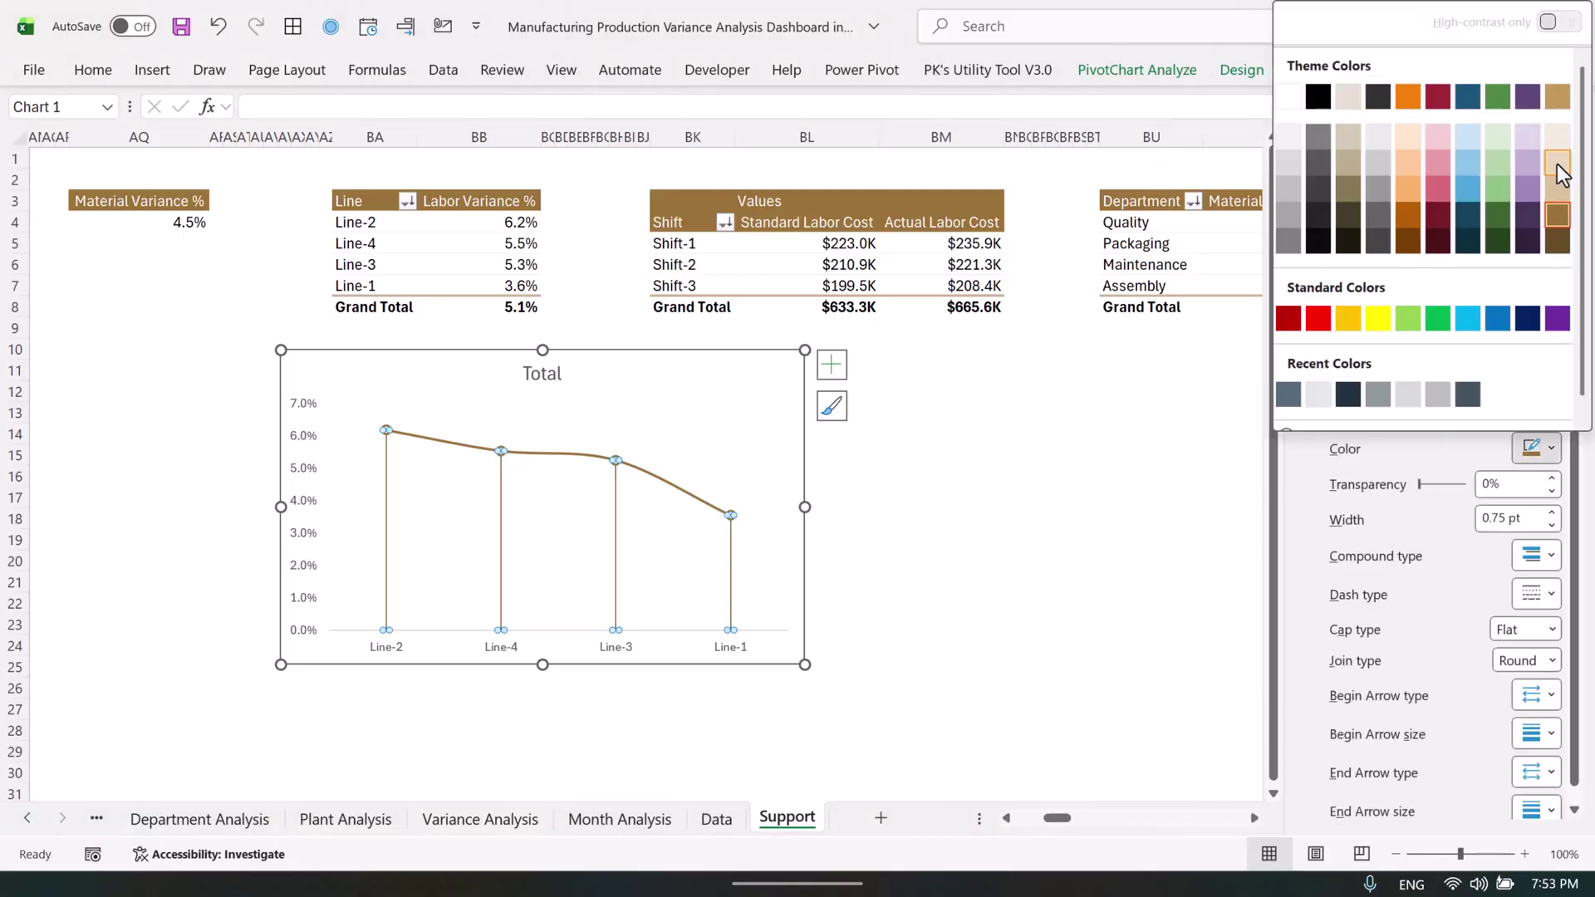
click(1556, 162)
click(784, 481)
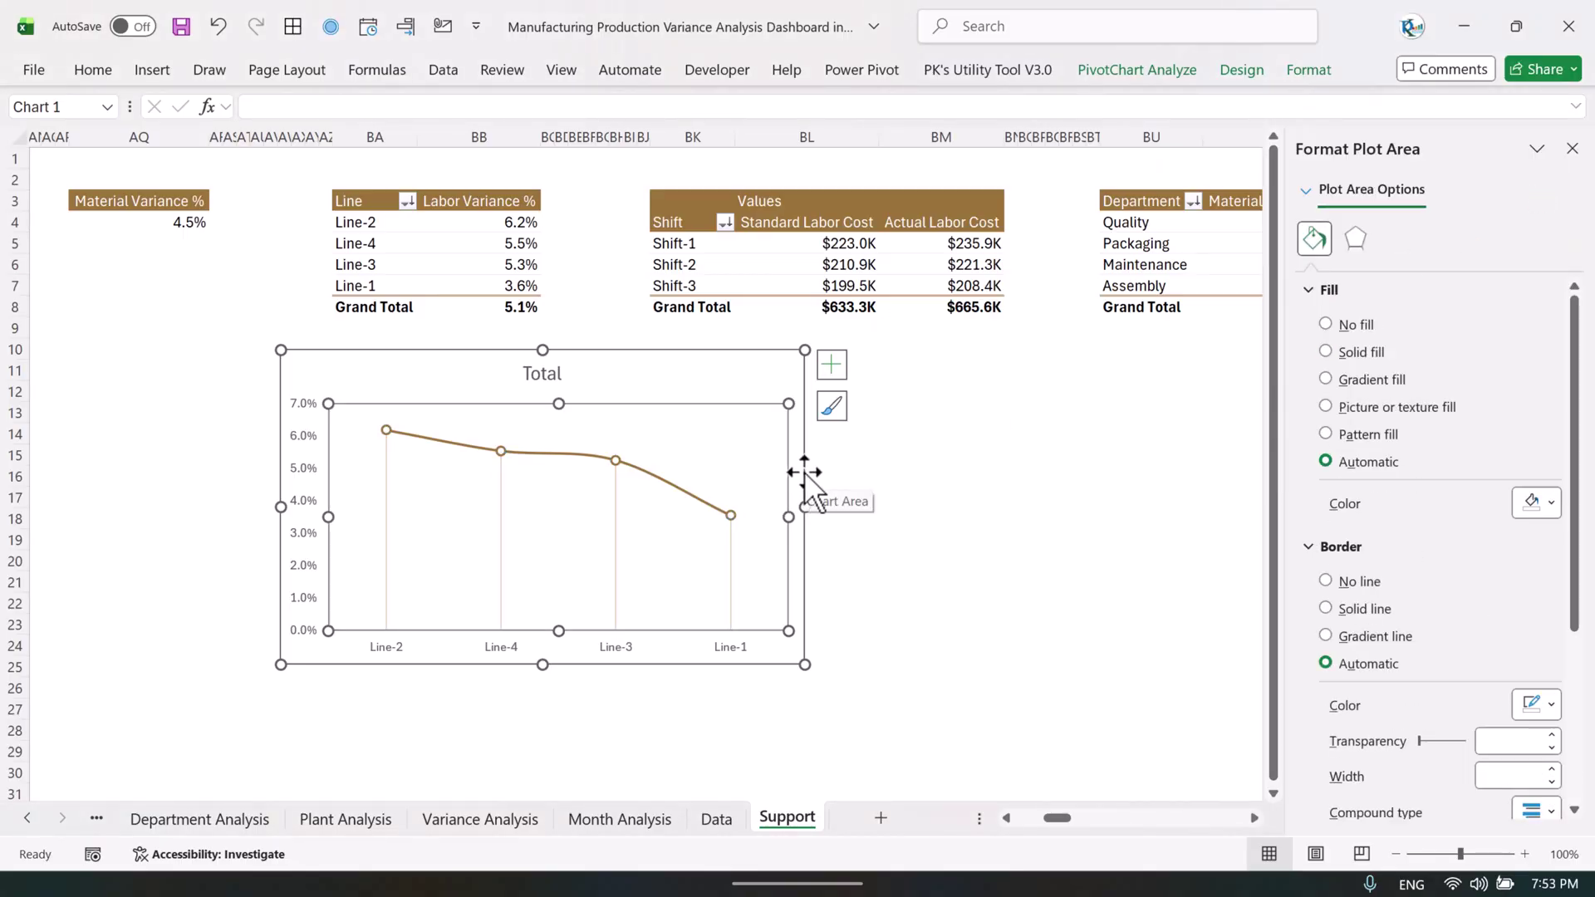
- Apply the first bevel preset as a shape effect to the Labor Variance % line series and its markers
click(615, 462)
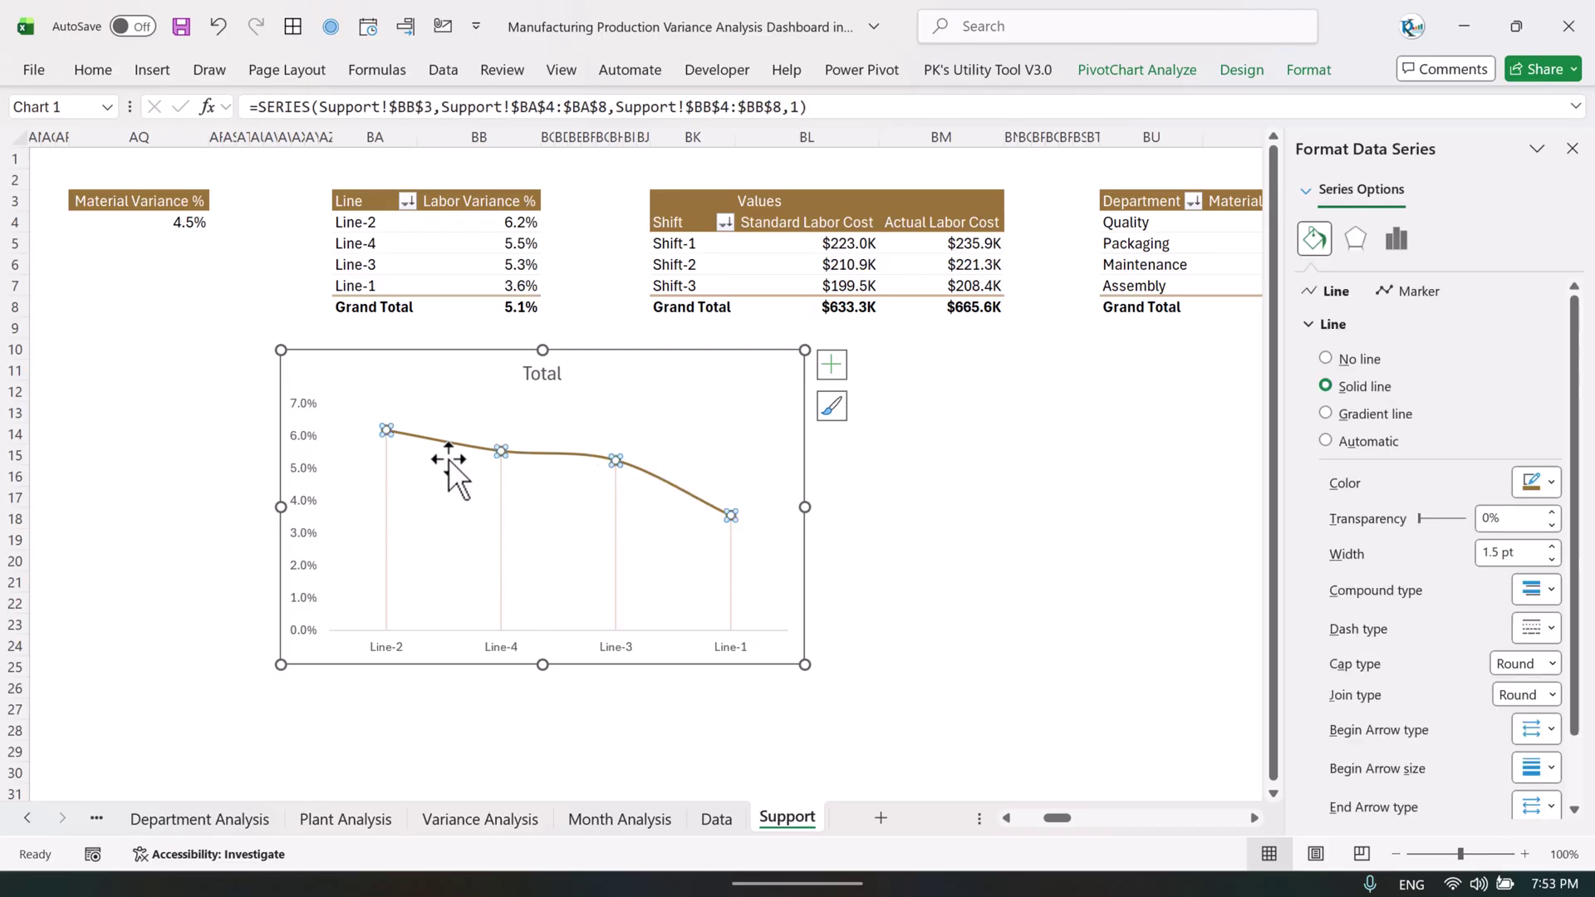
click(1309, 71)
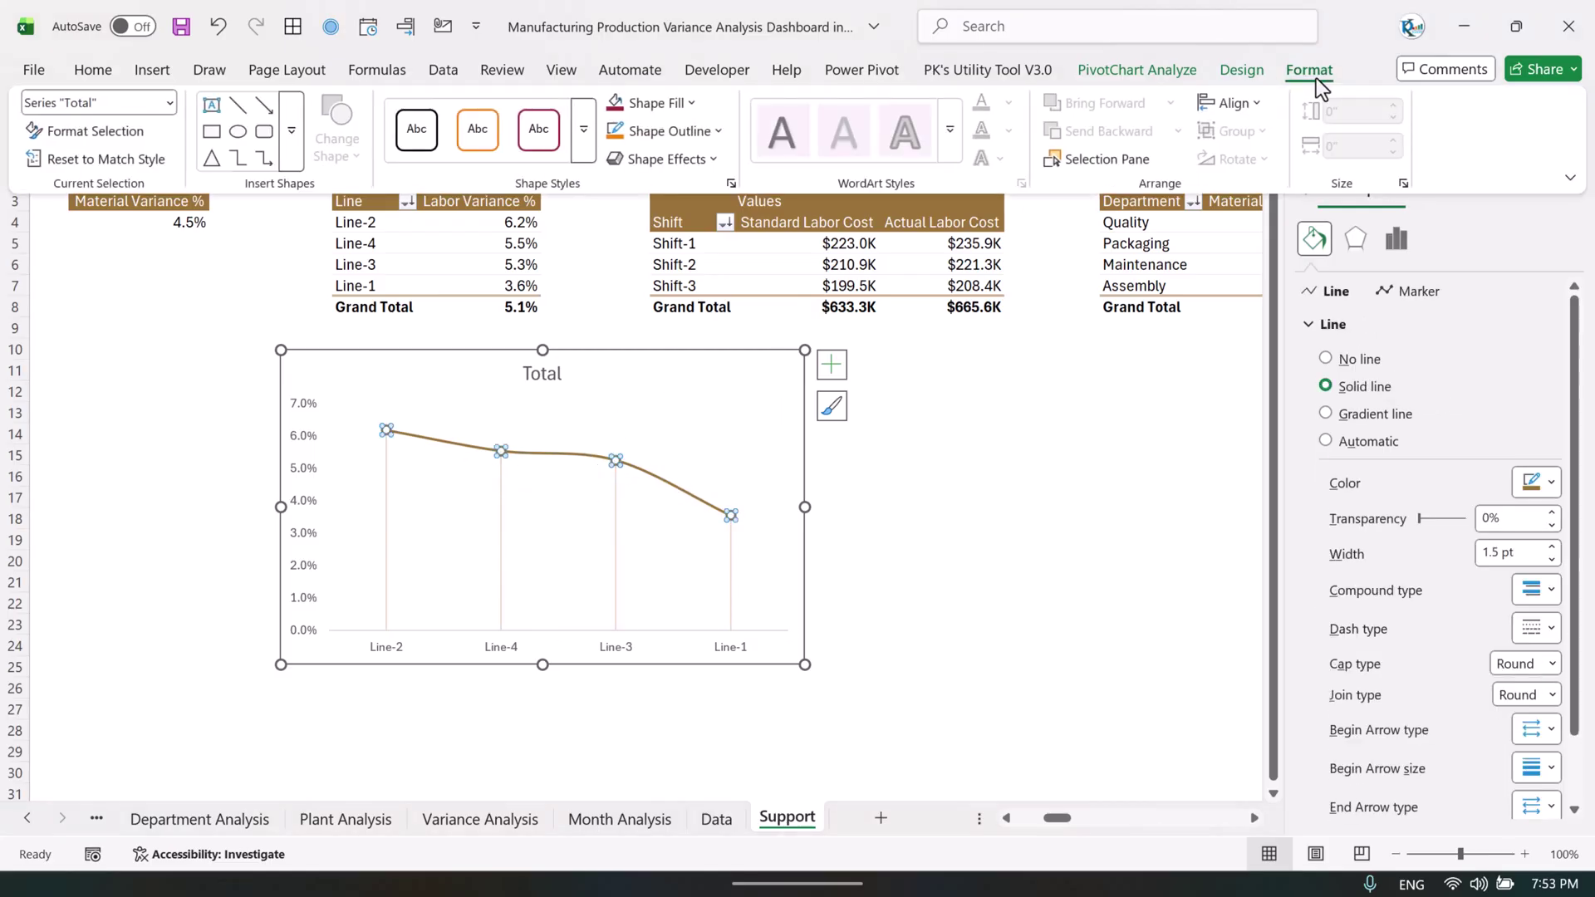
click(696, 160)
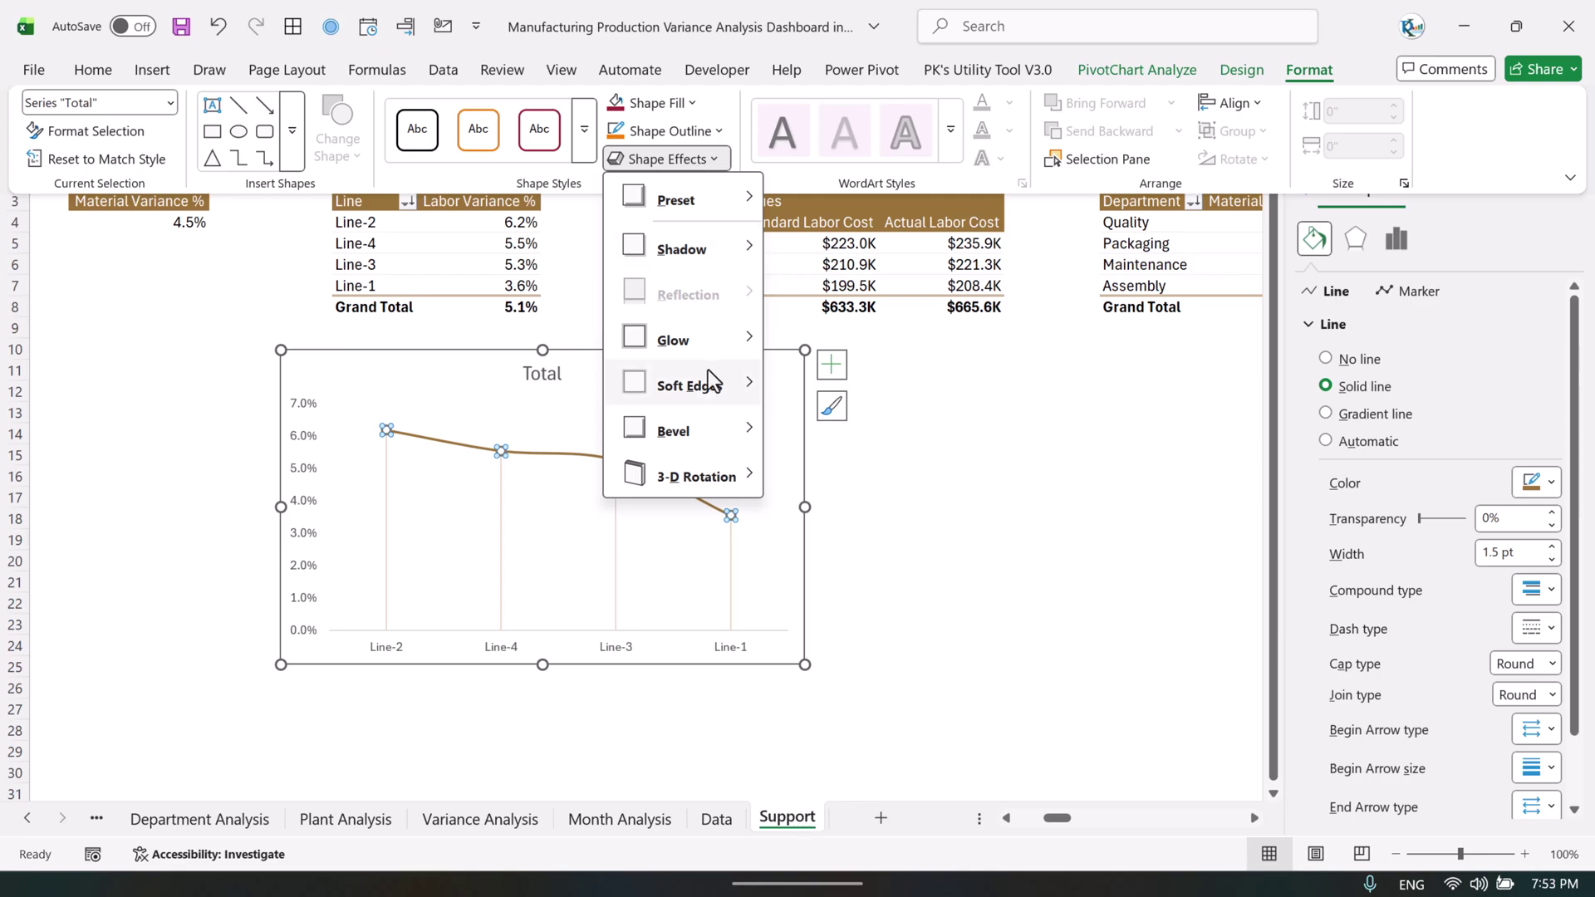
mouse_move(702, 449)
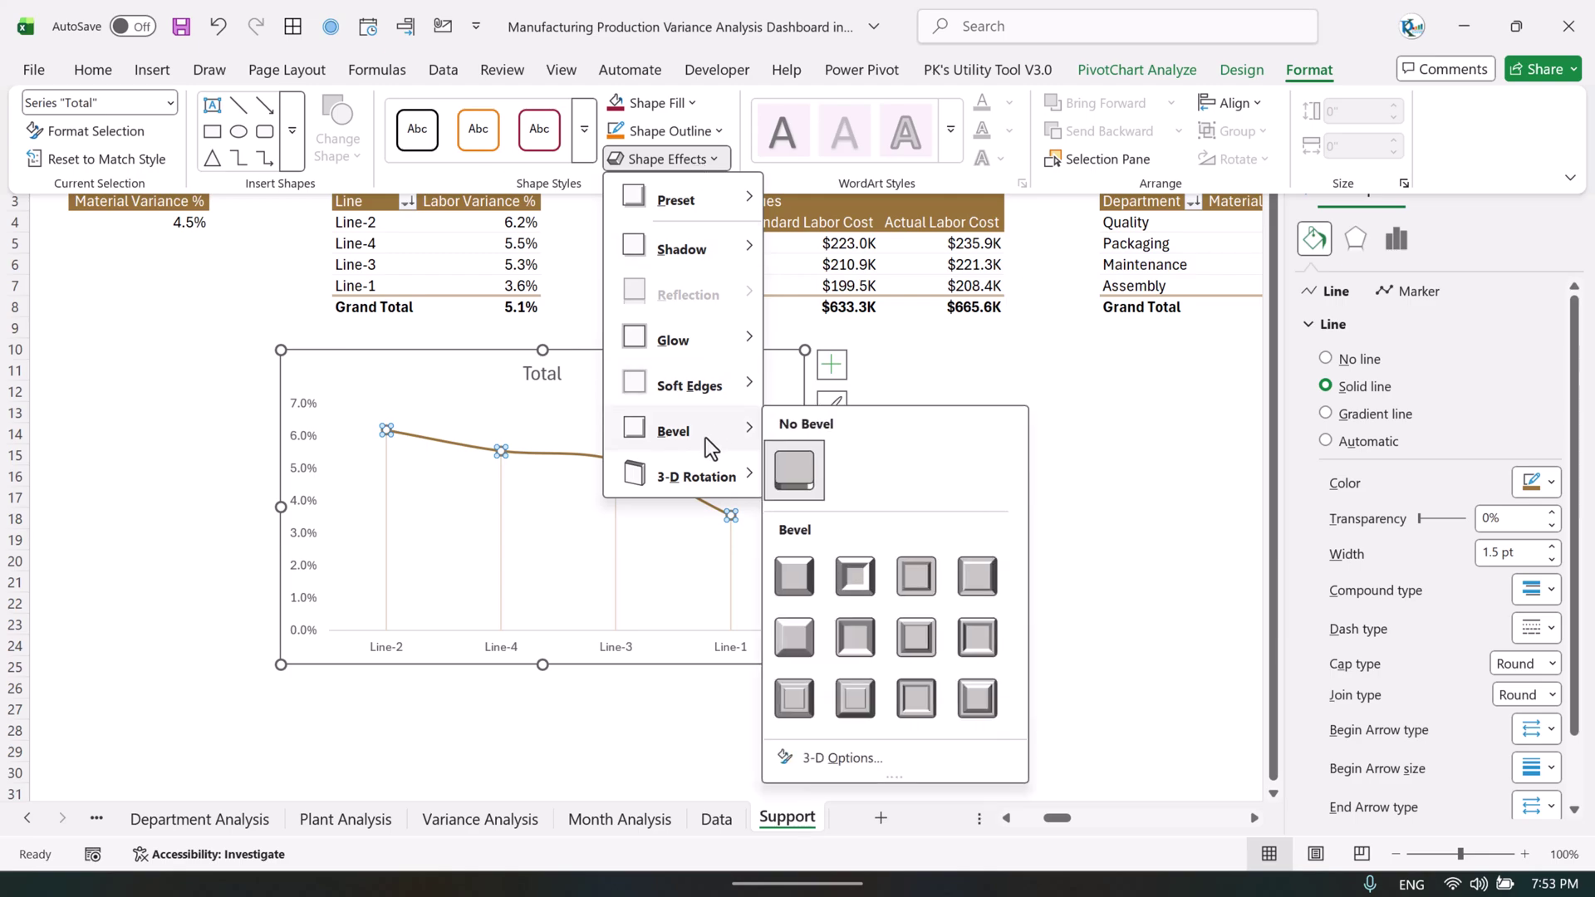
click(793, 579)
click(780, 445)
click(770, 372)
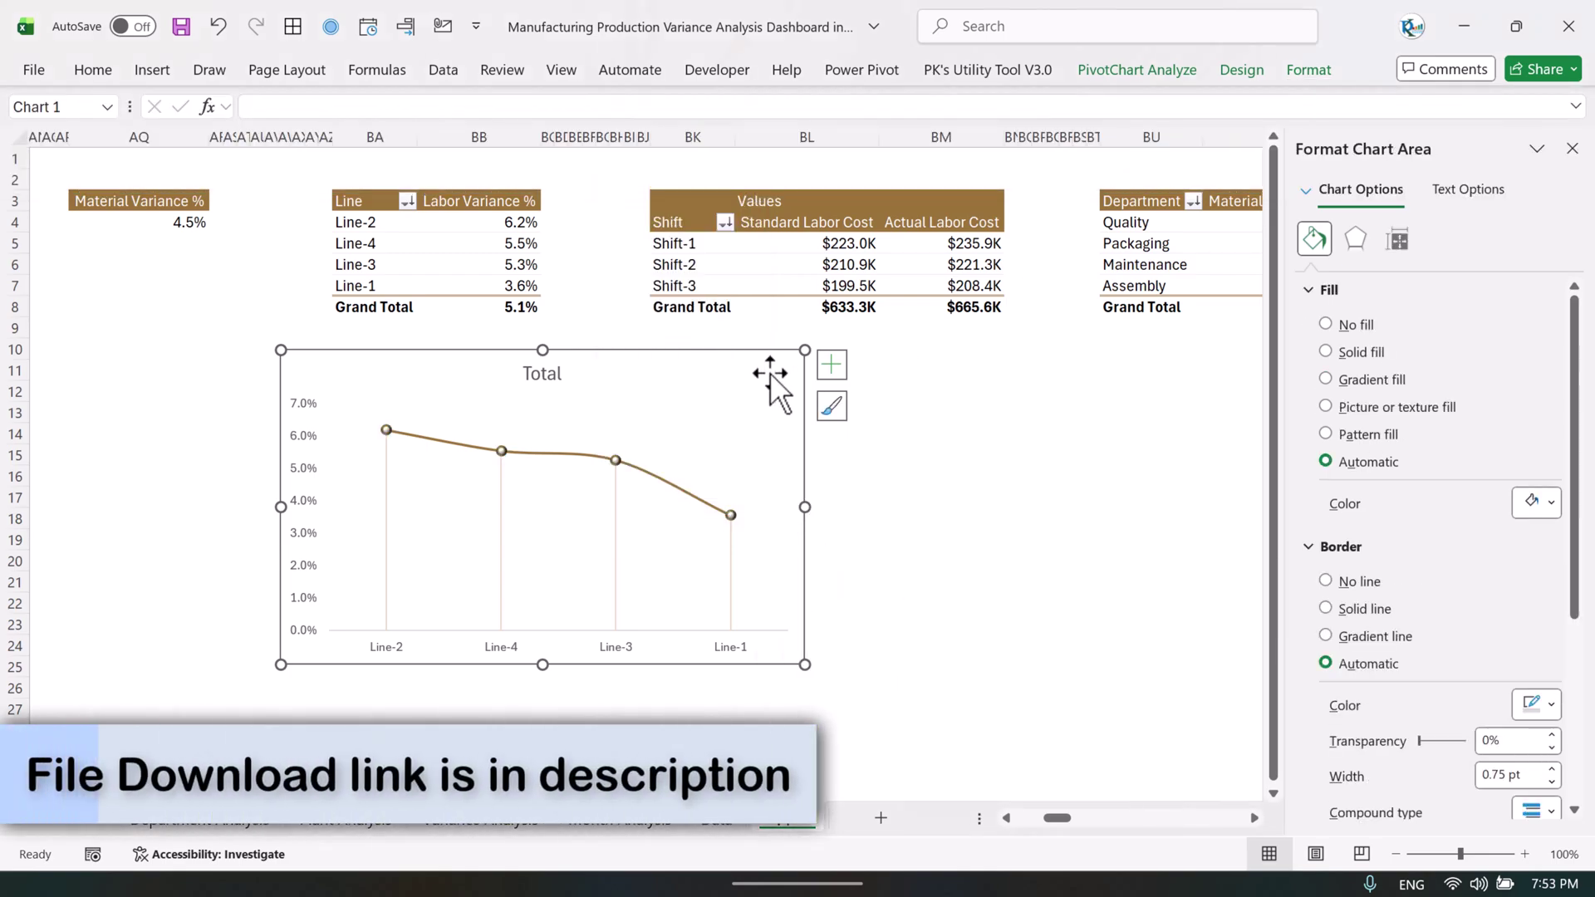
- Add data labels to the line series and position them above the markers
right_click(501, 456)
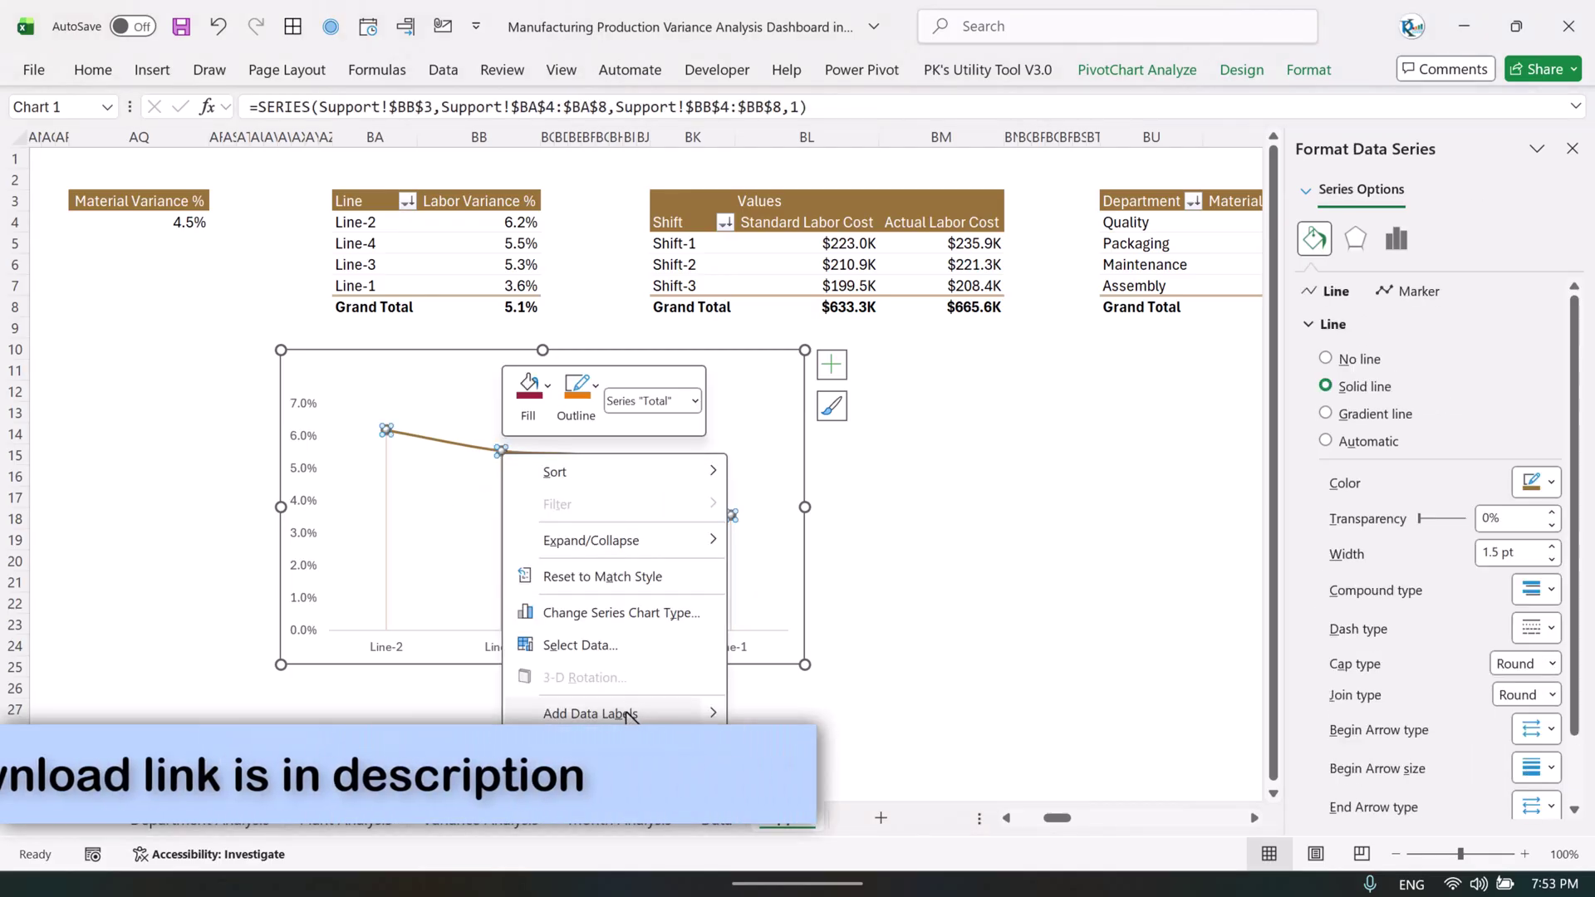
click(633, 708)
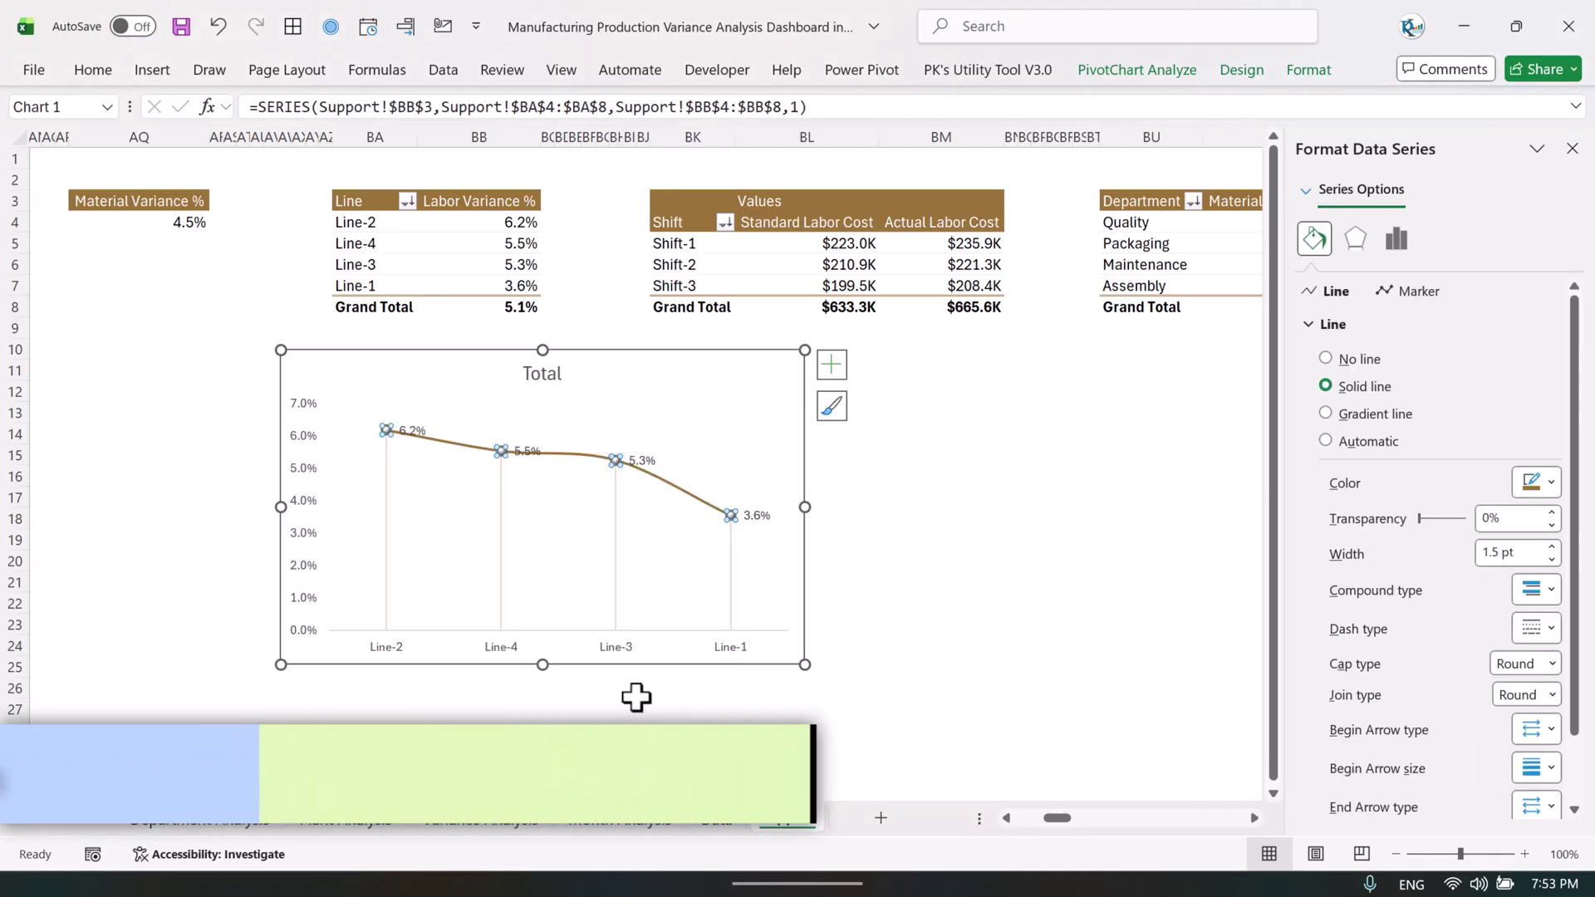
click(531, 450)
right_click(533, 452)
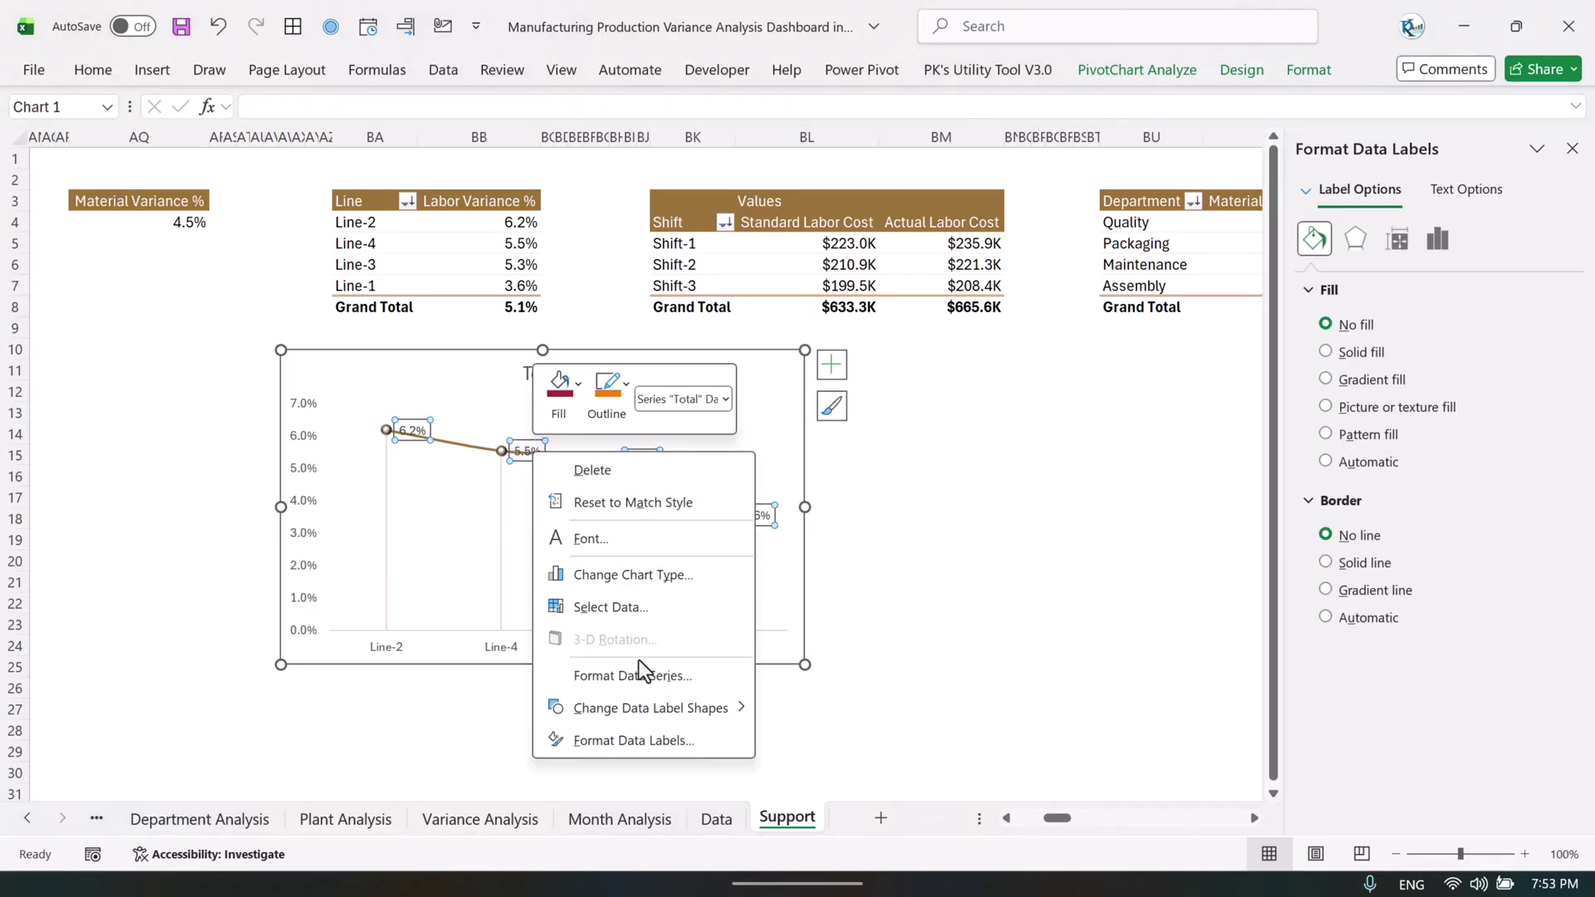
click(644, 741)
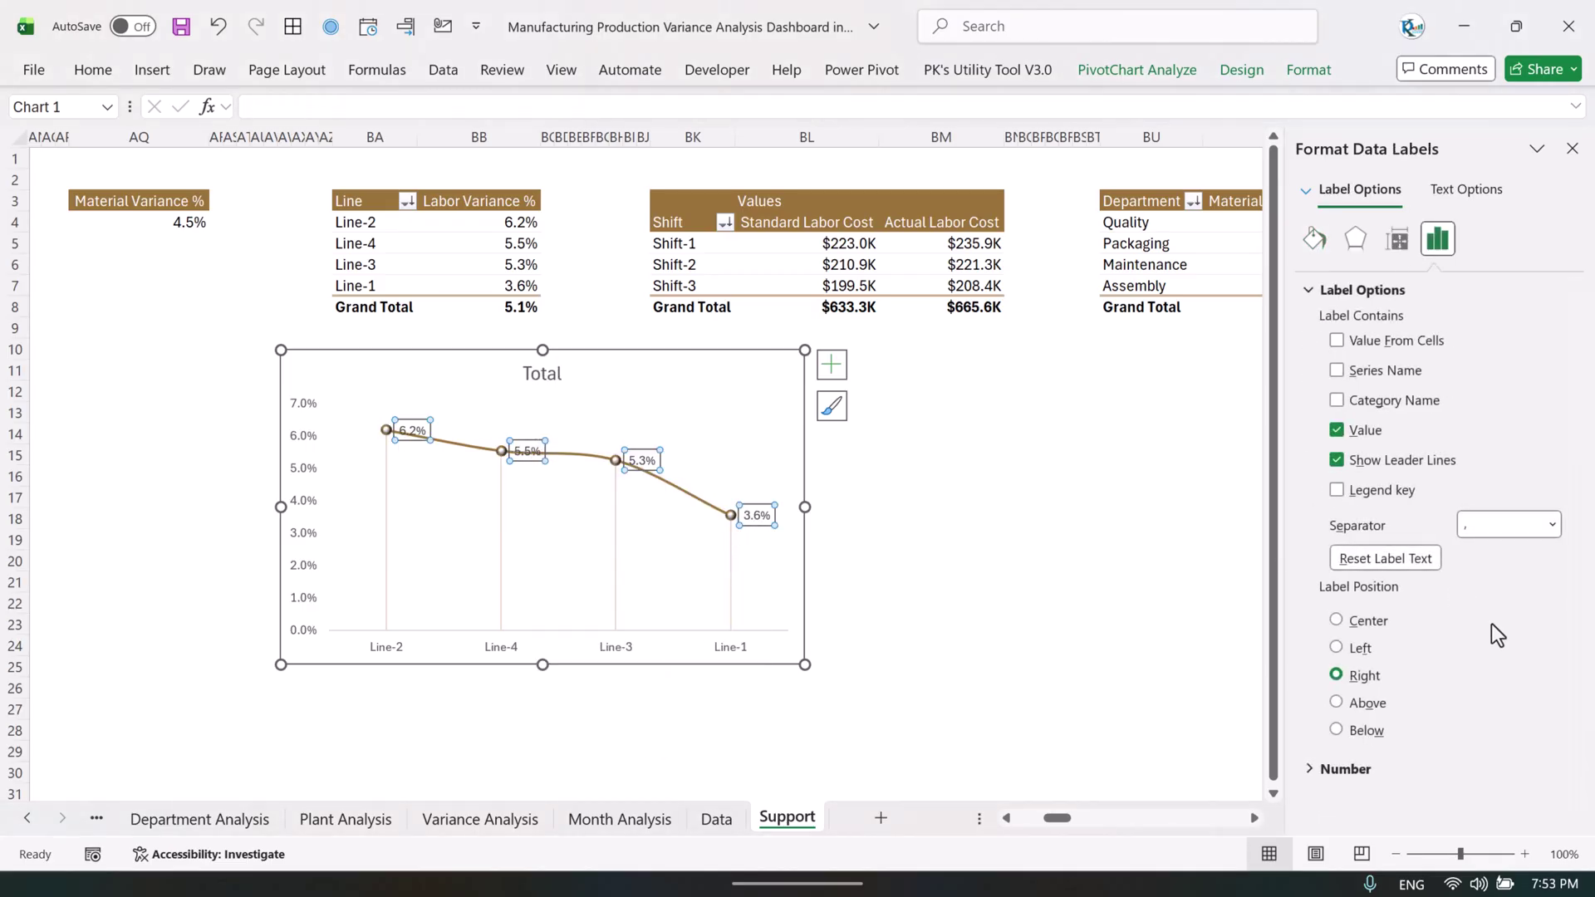
click(1336, 702)
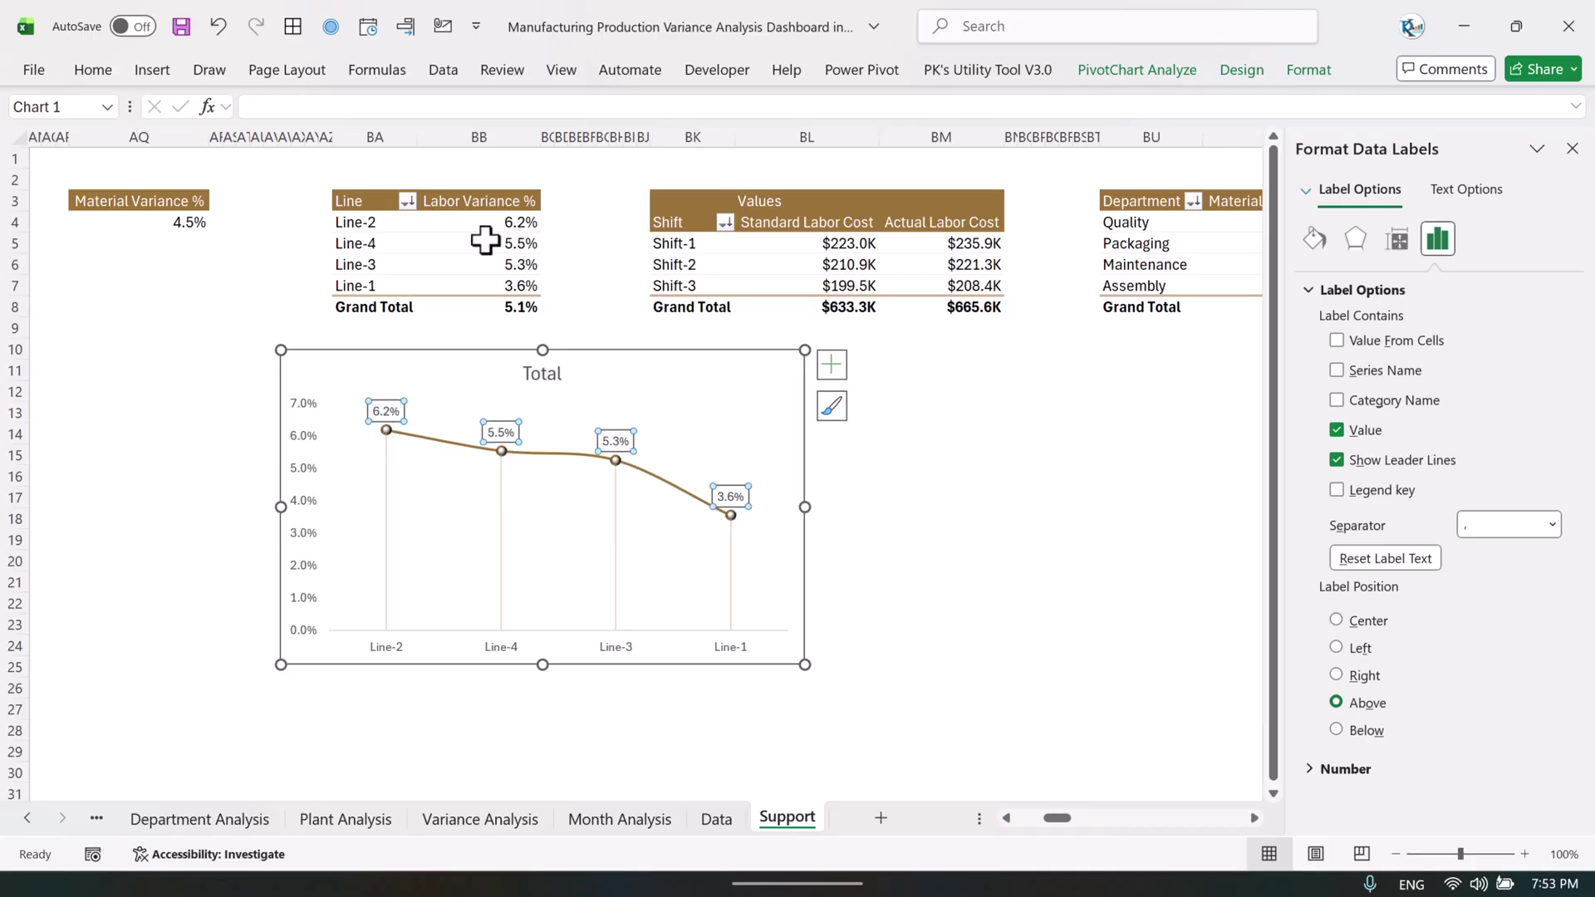
- Make the data labels bold, 8 pt and black
click(92, 71)
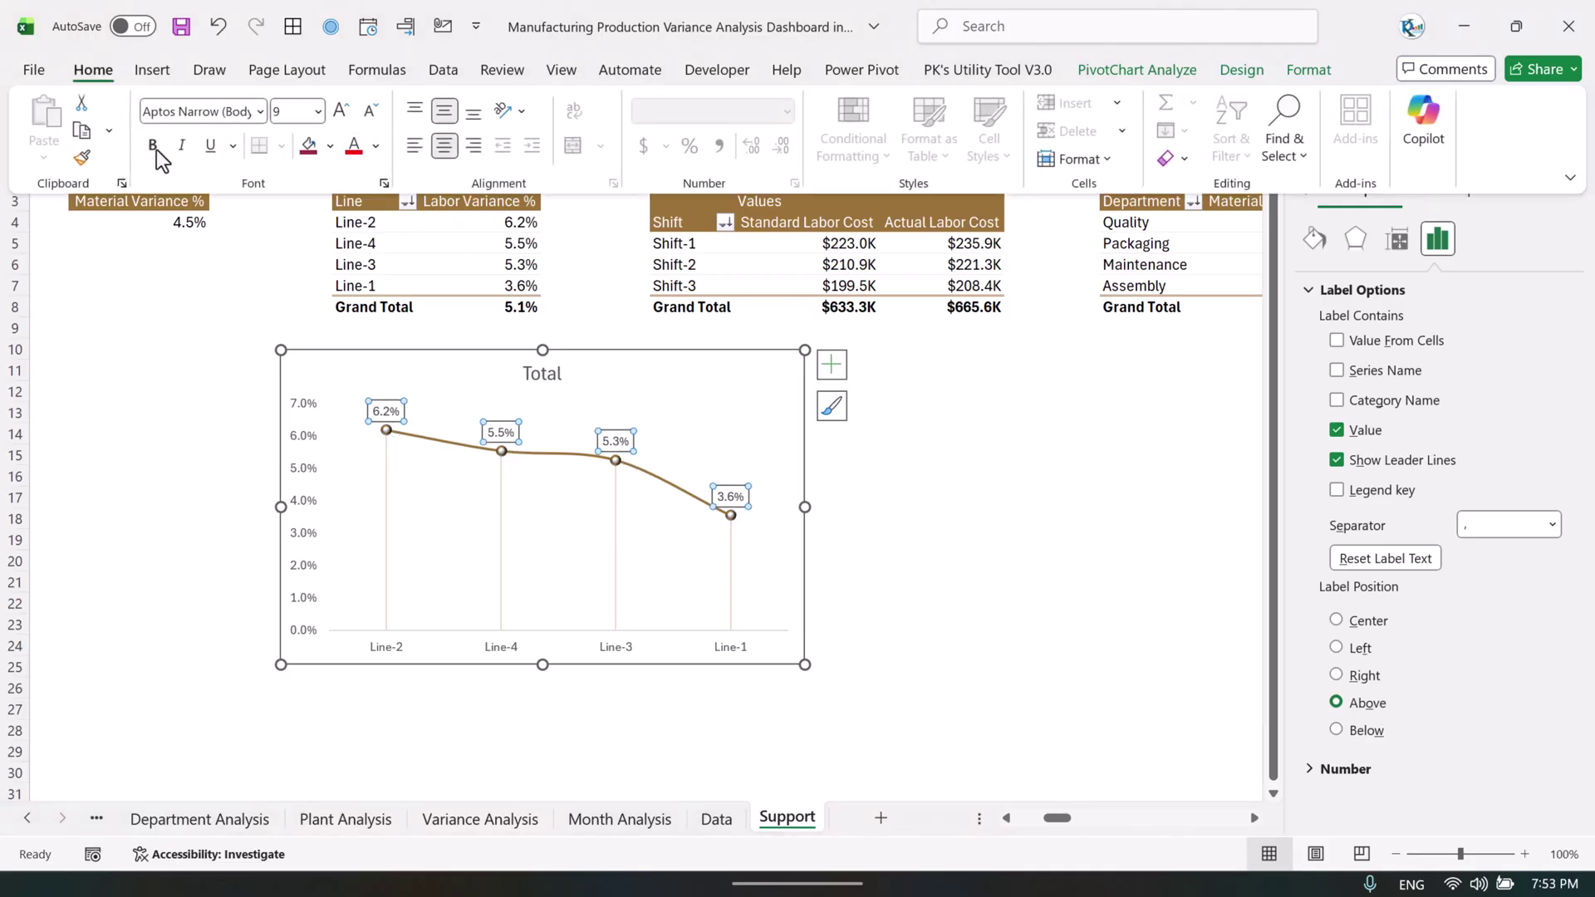
click(152, 146)
click(371, 111)
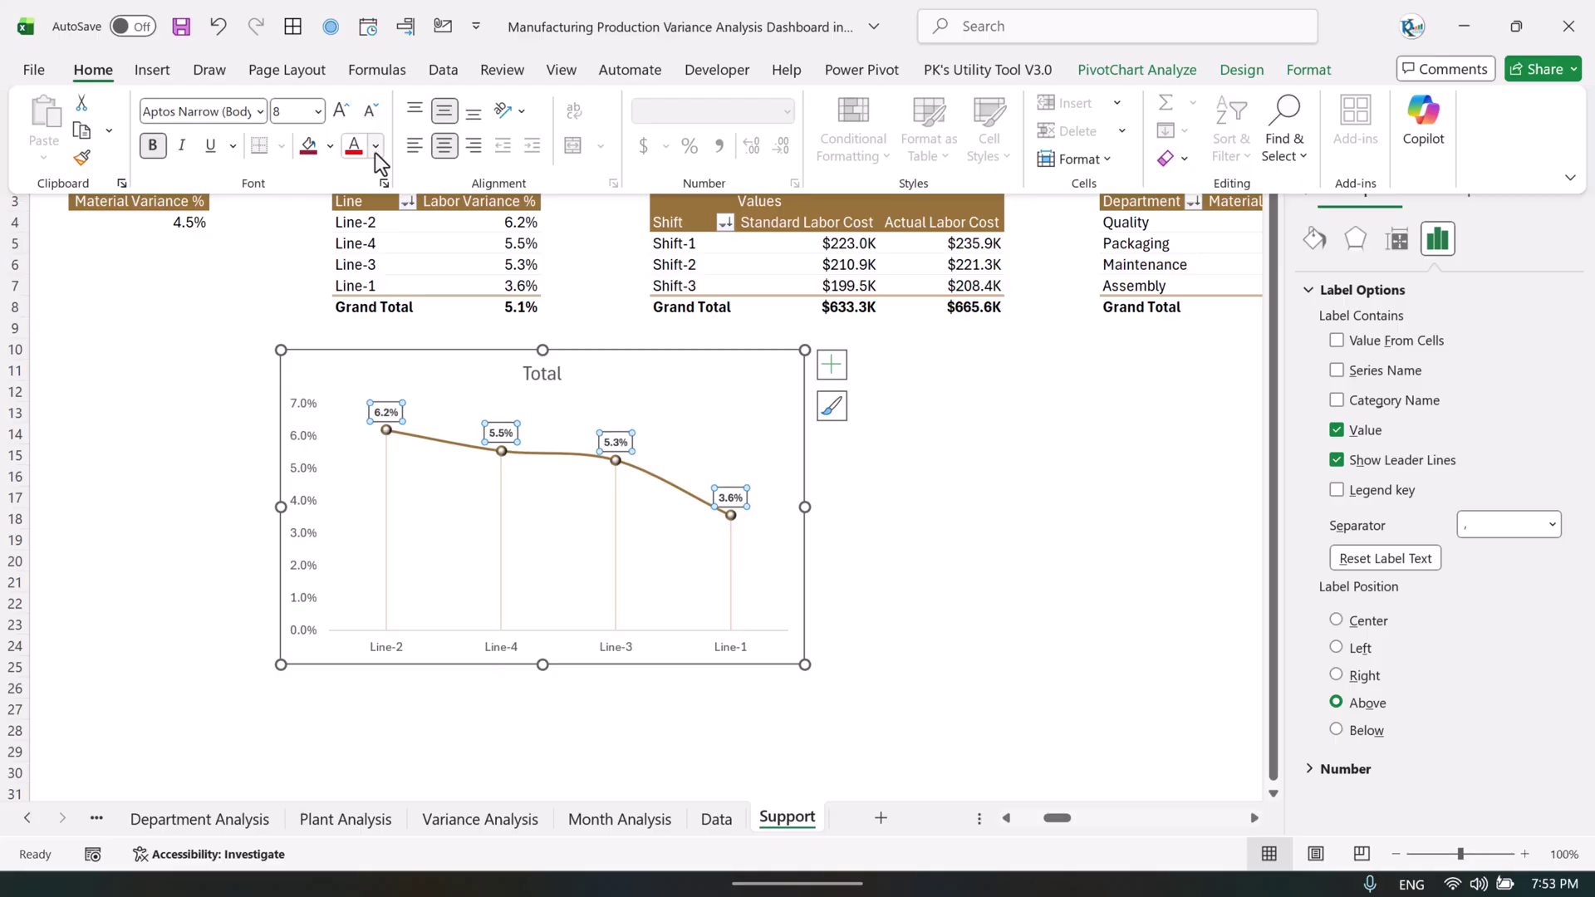
click(376, 146)
click(390, 297)
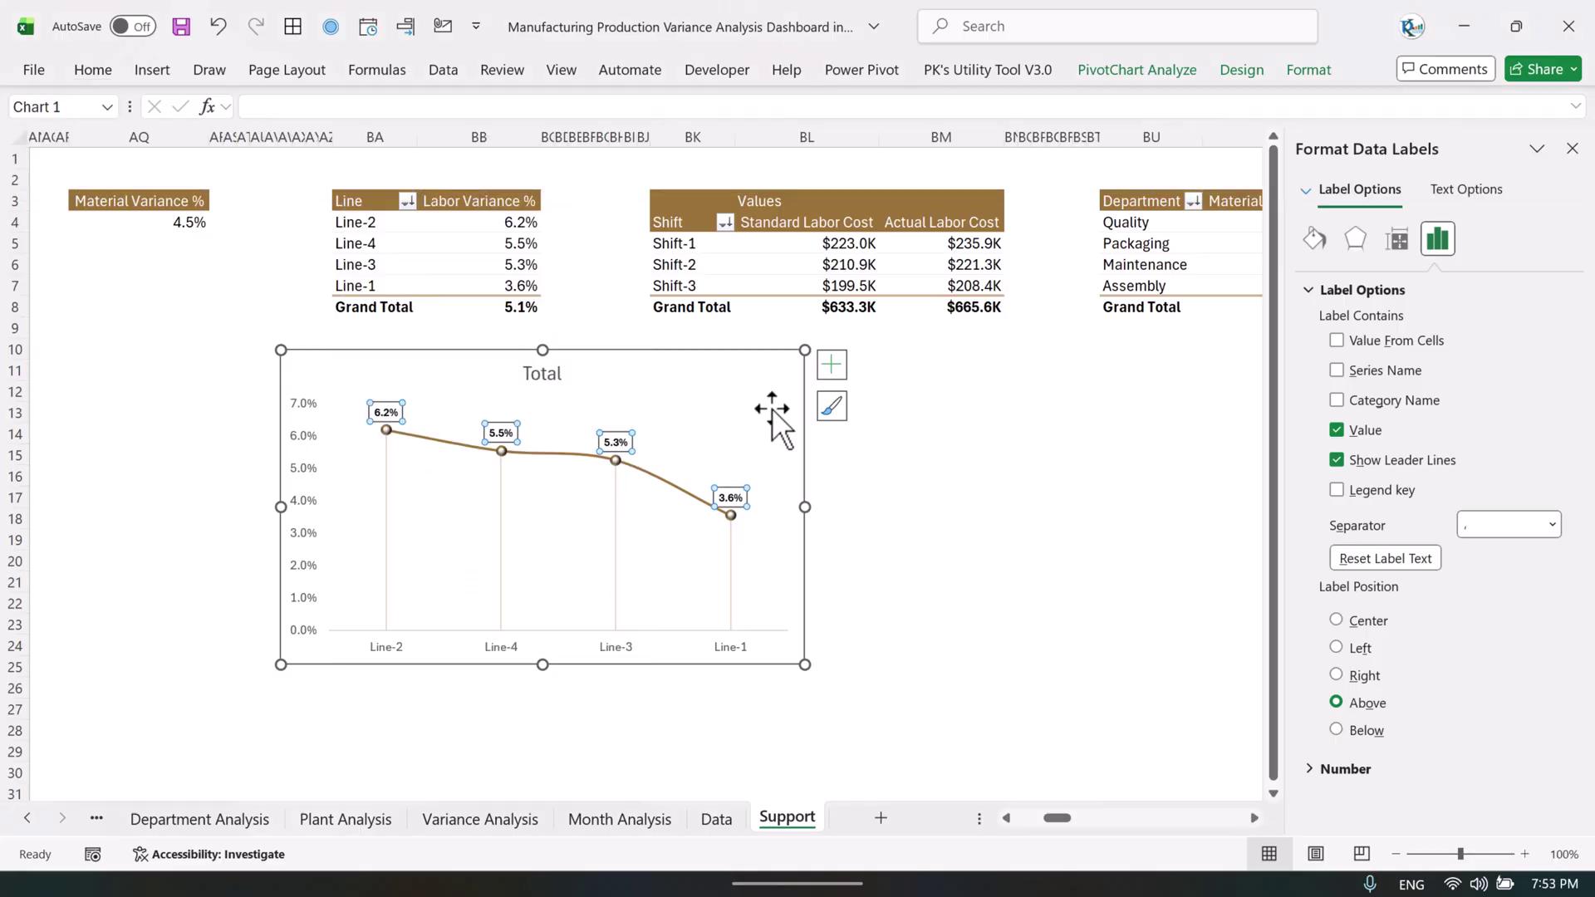
click(726, 395)
- Compare the chart with those on the Overview, Department, Plant and Variance Analysis pages, close the formatting pane, and return to the Support sheet
click(539, 374)
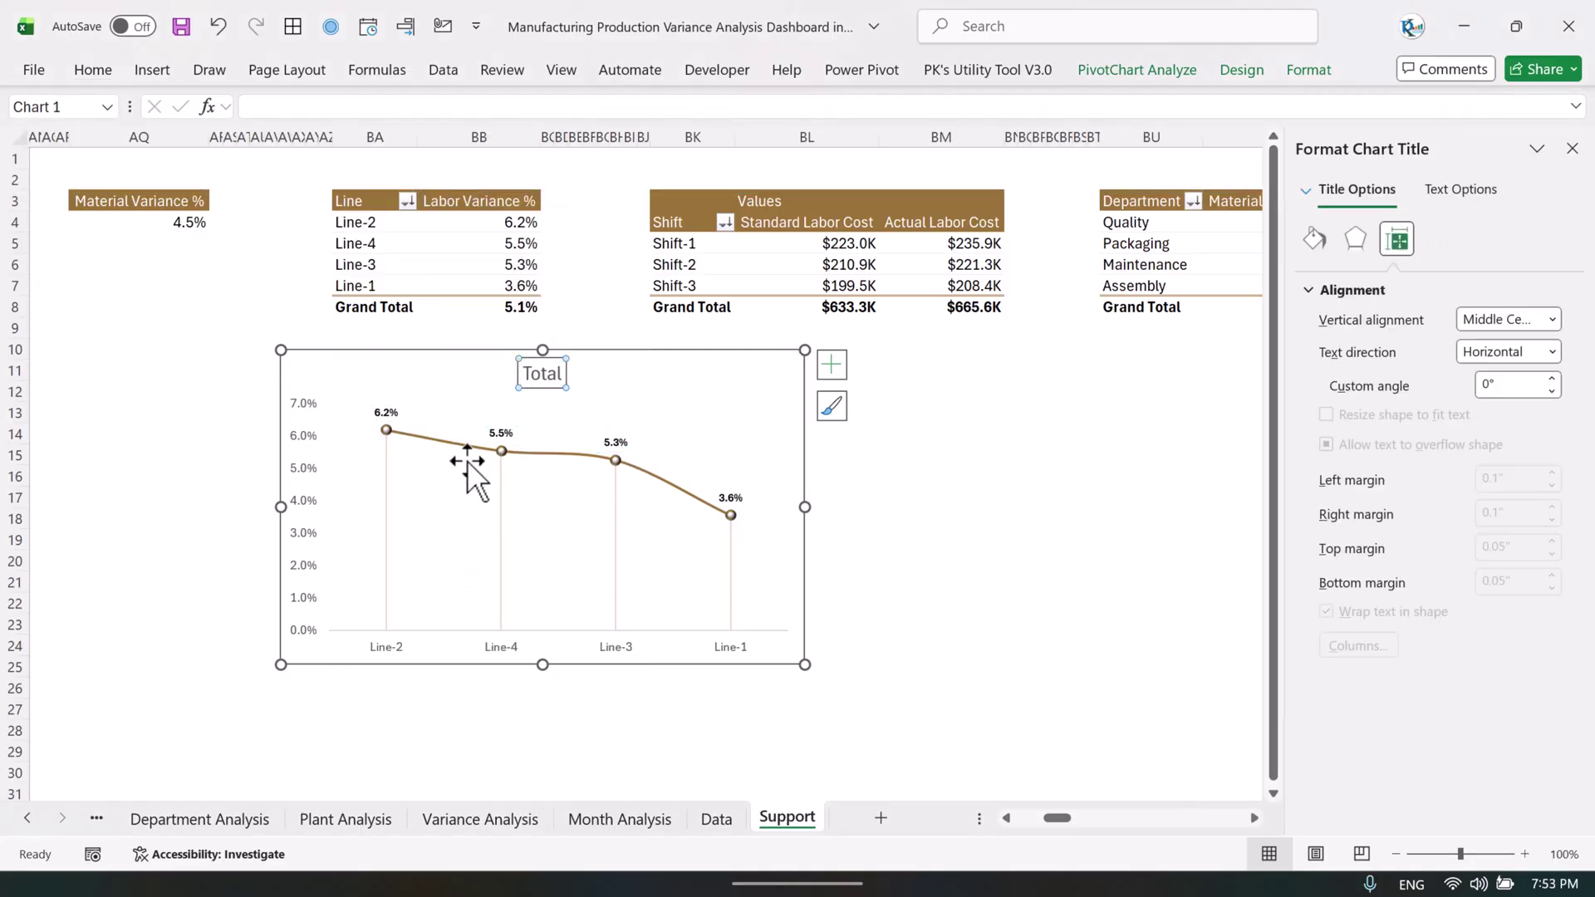
click(37, 819)
click(159, 819)
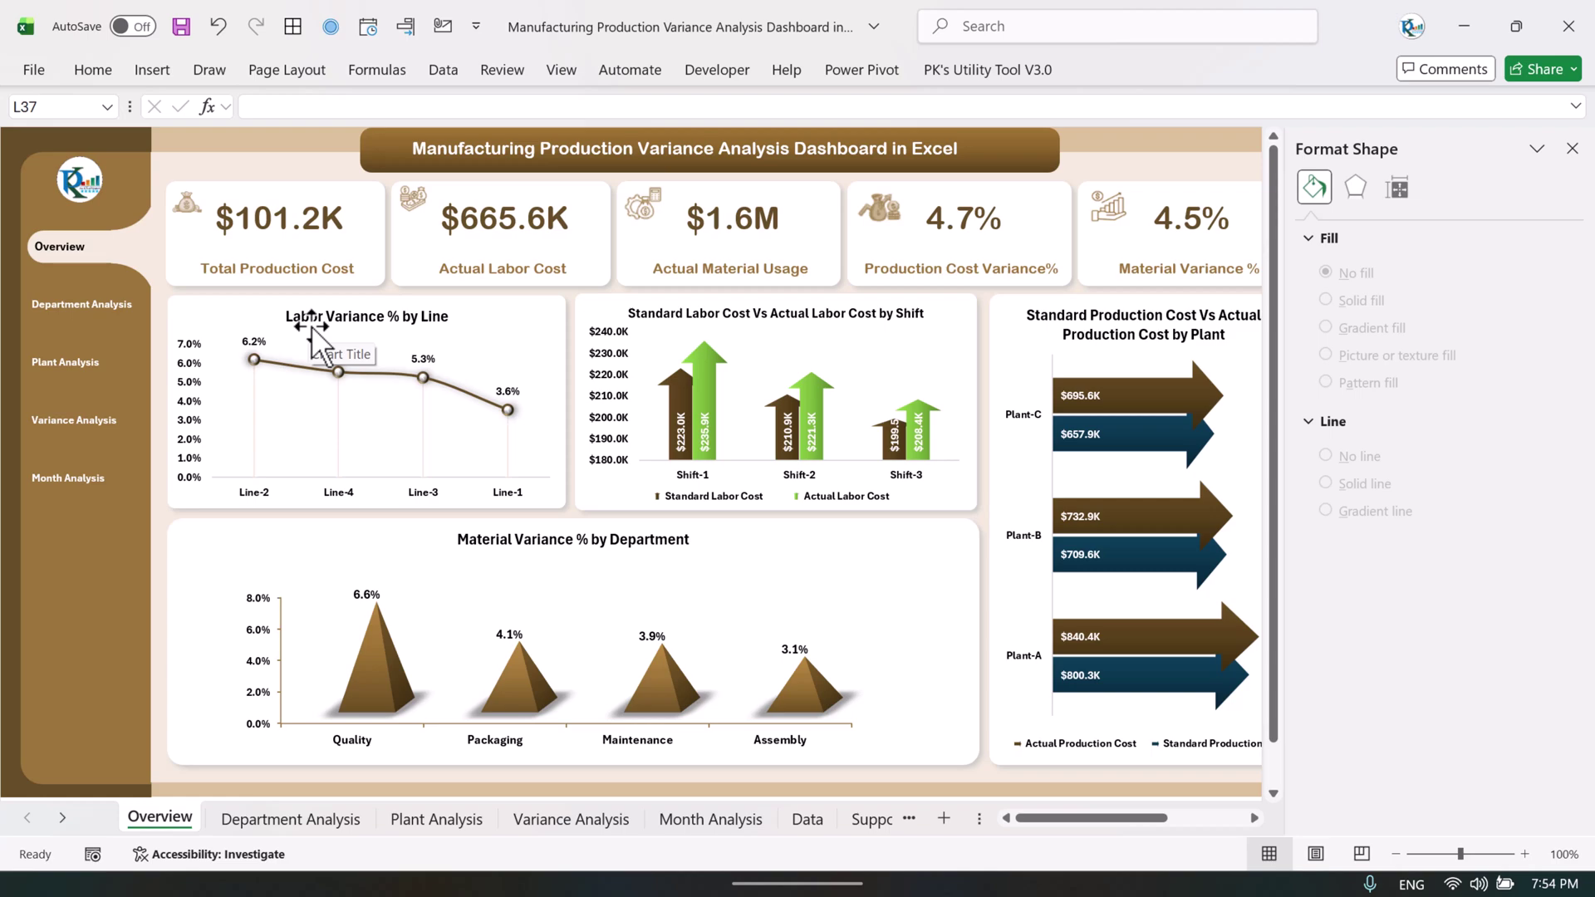
click(131, 307)
click(83, 362)
click(92, 422)
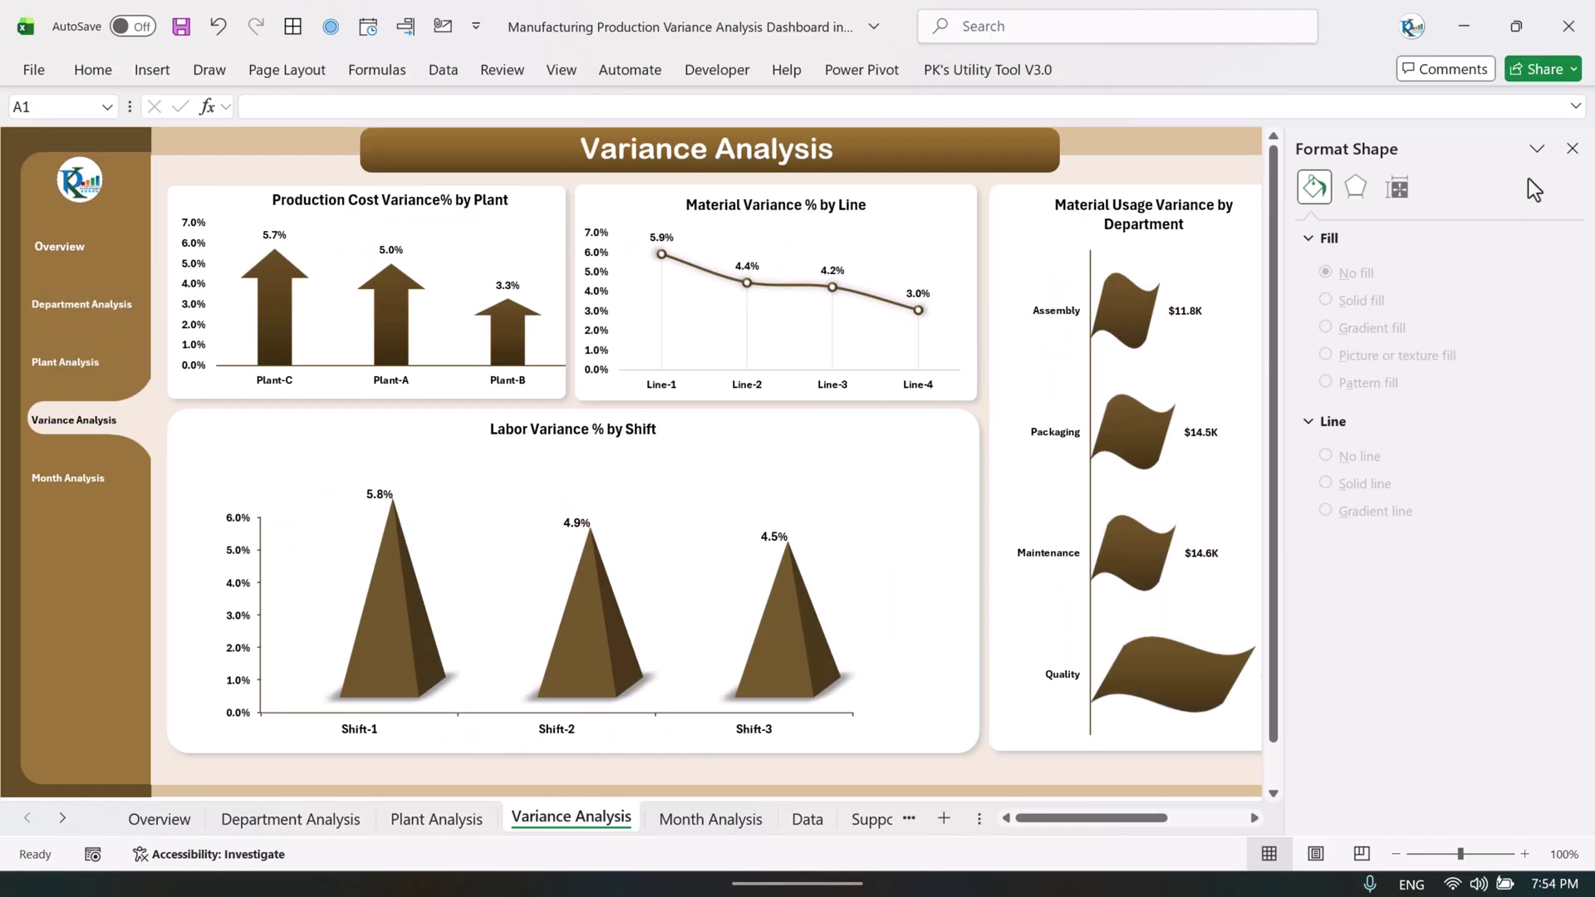
click(1571, 149)
click(863, 819)
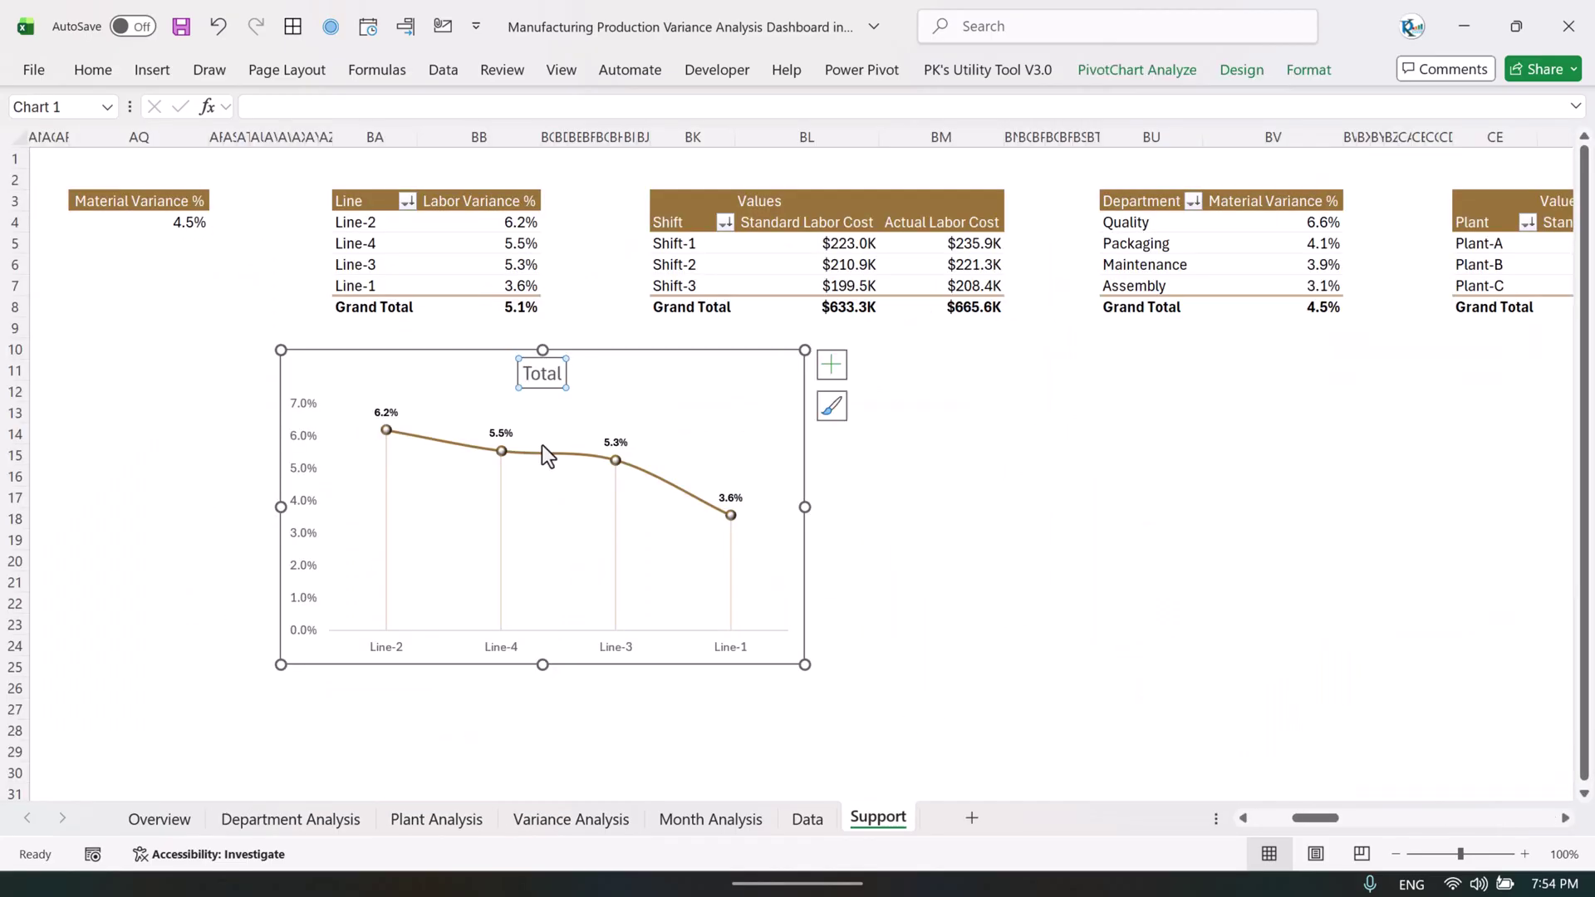
click(976, 411)
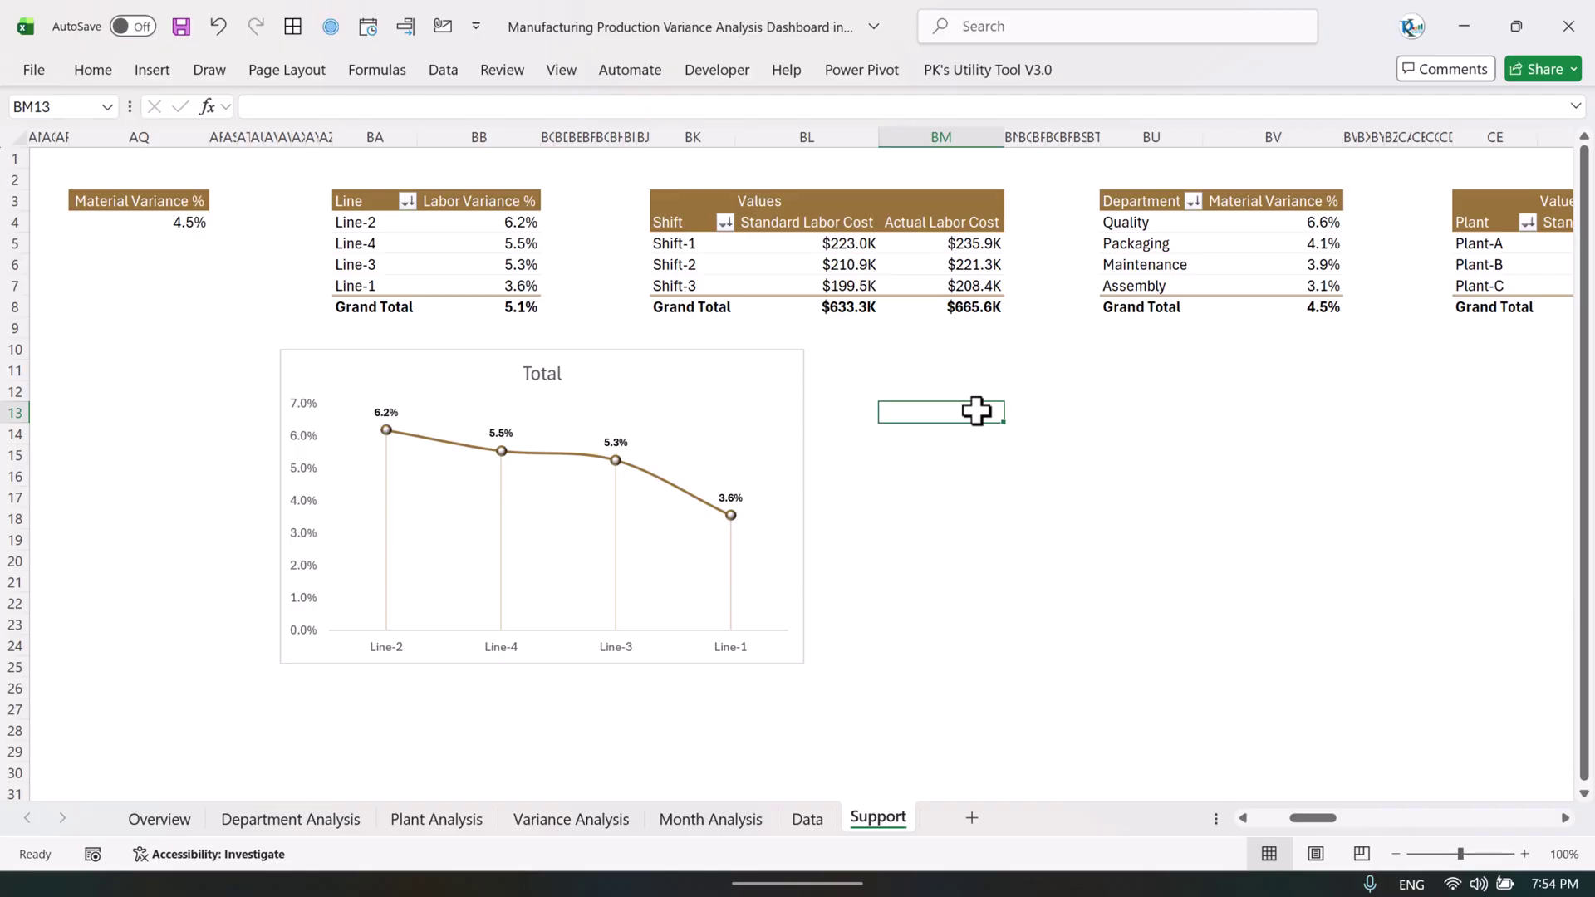